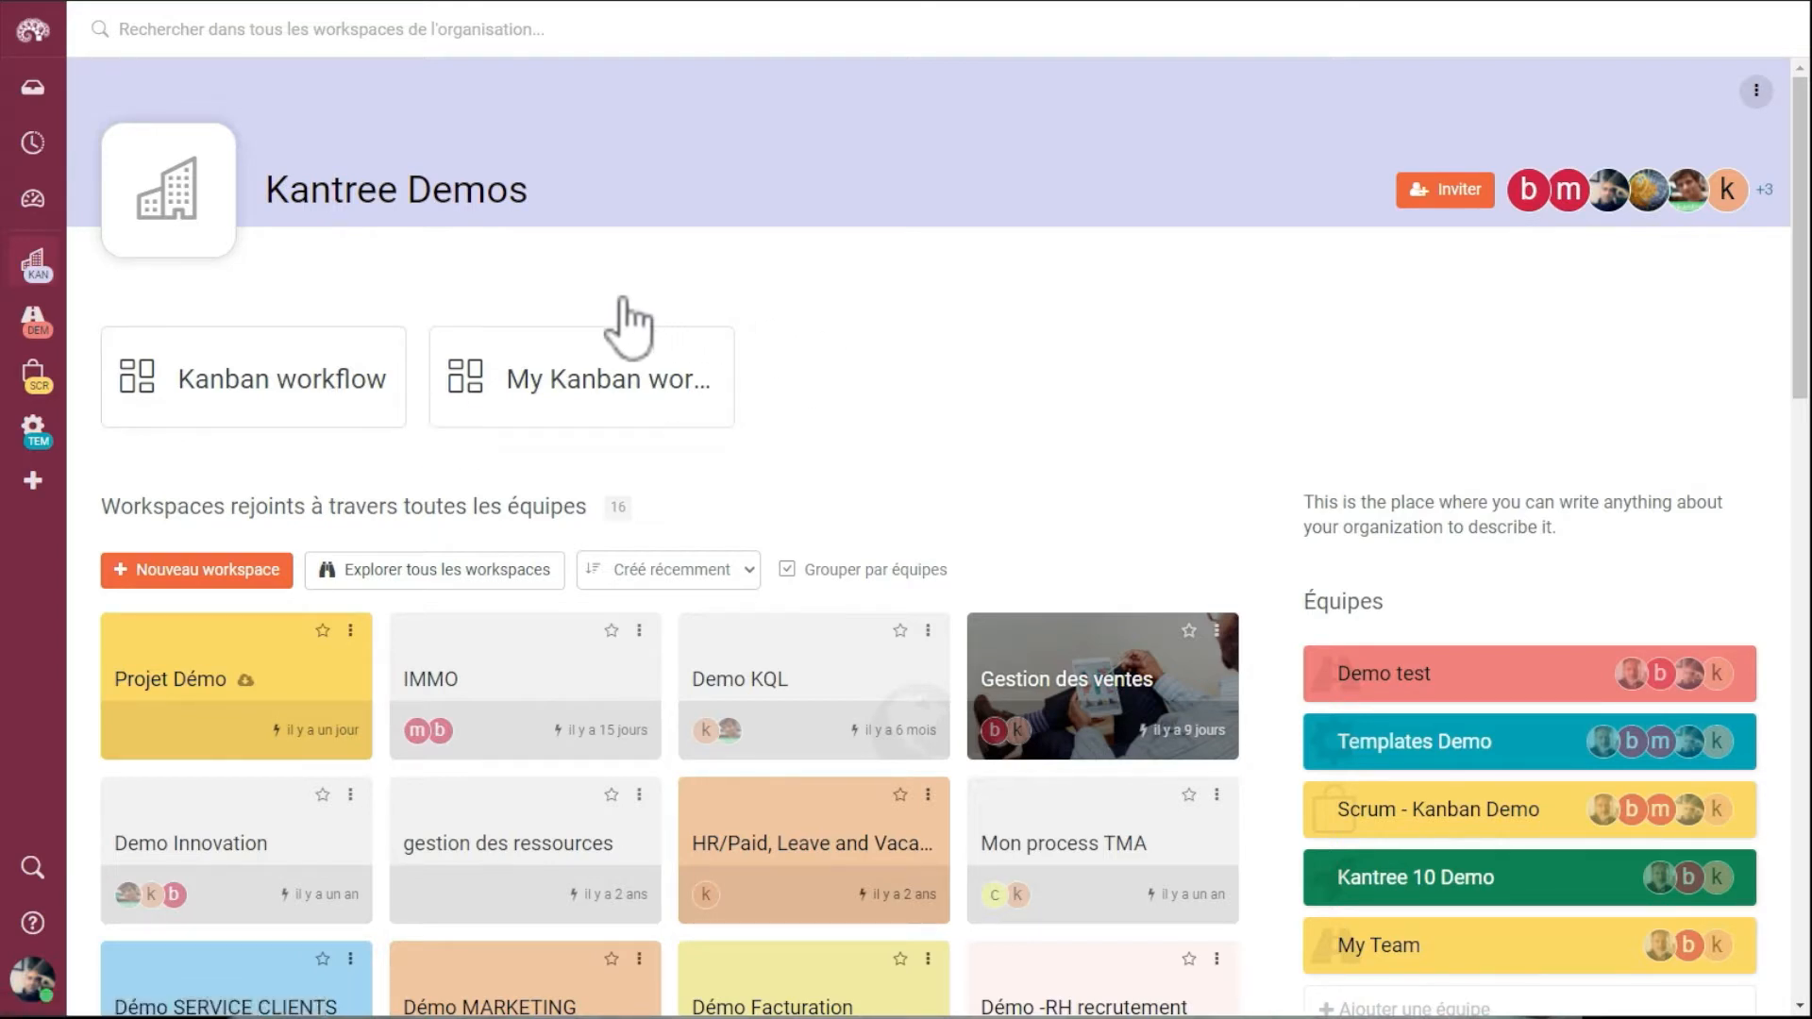
# Step: Open the organization's recommended items for editing and finish editing without adding anything
pyautogui.click(1760, 94)
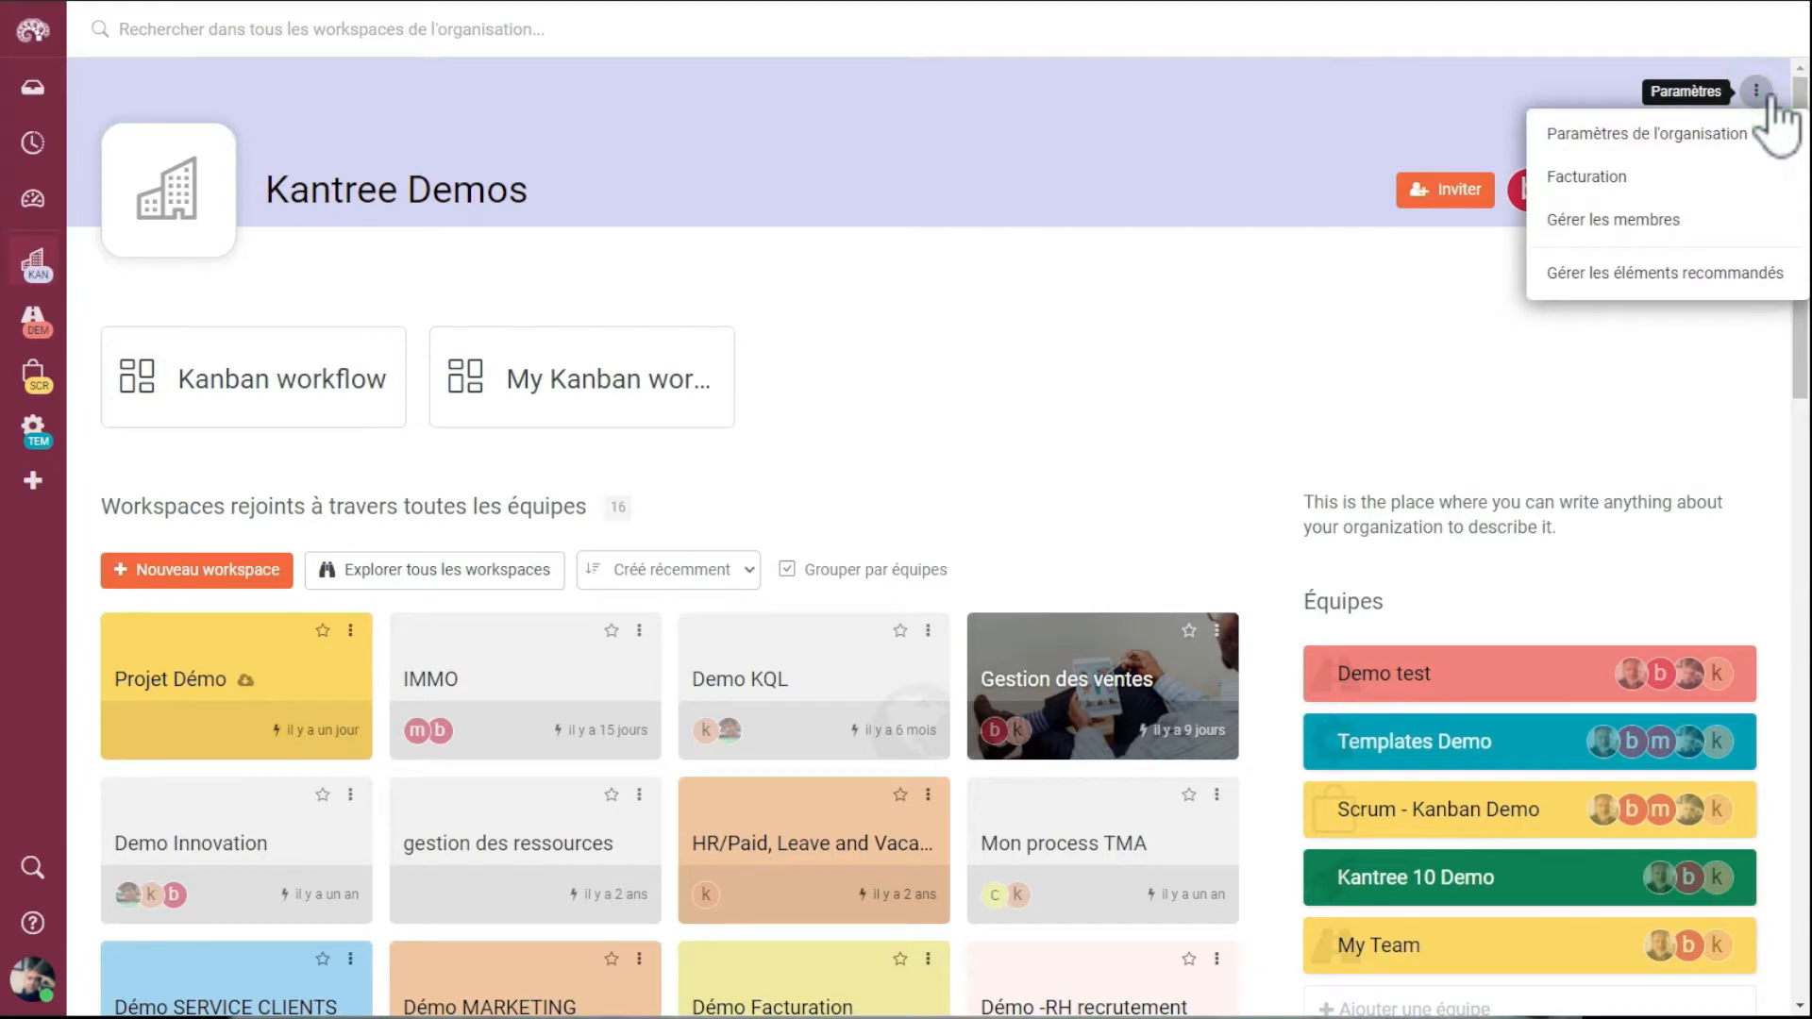
pyautogui.click(1677, 288)
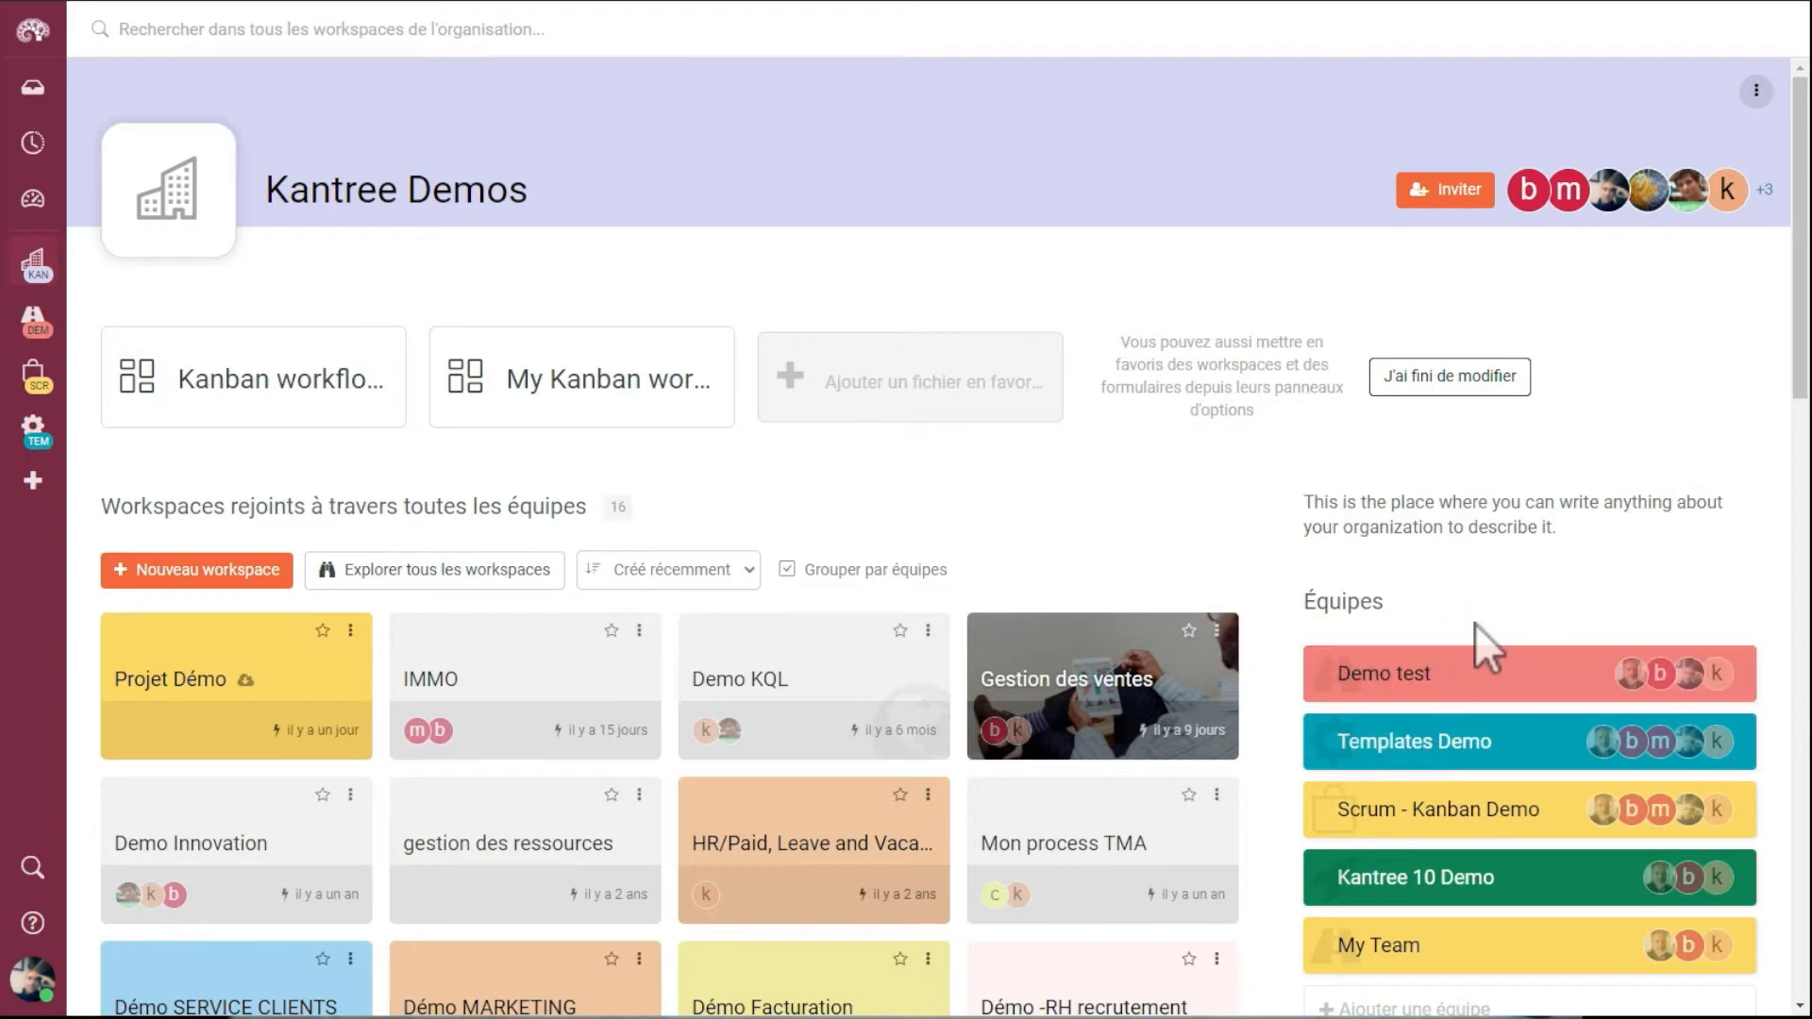
pyautogui.click(1477, 382)
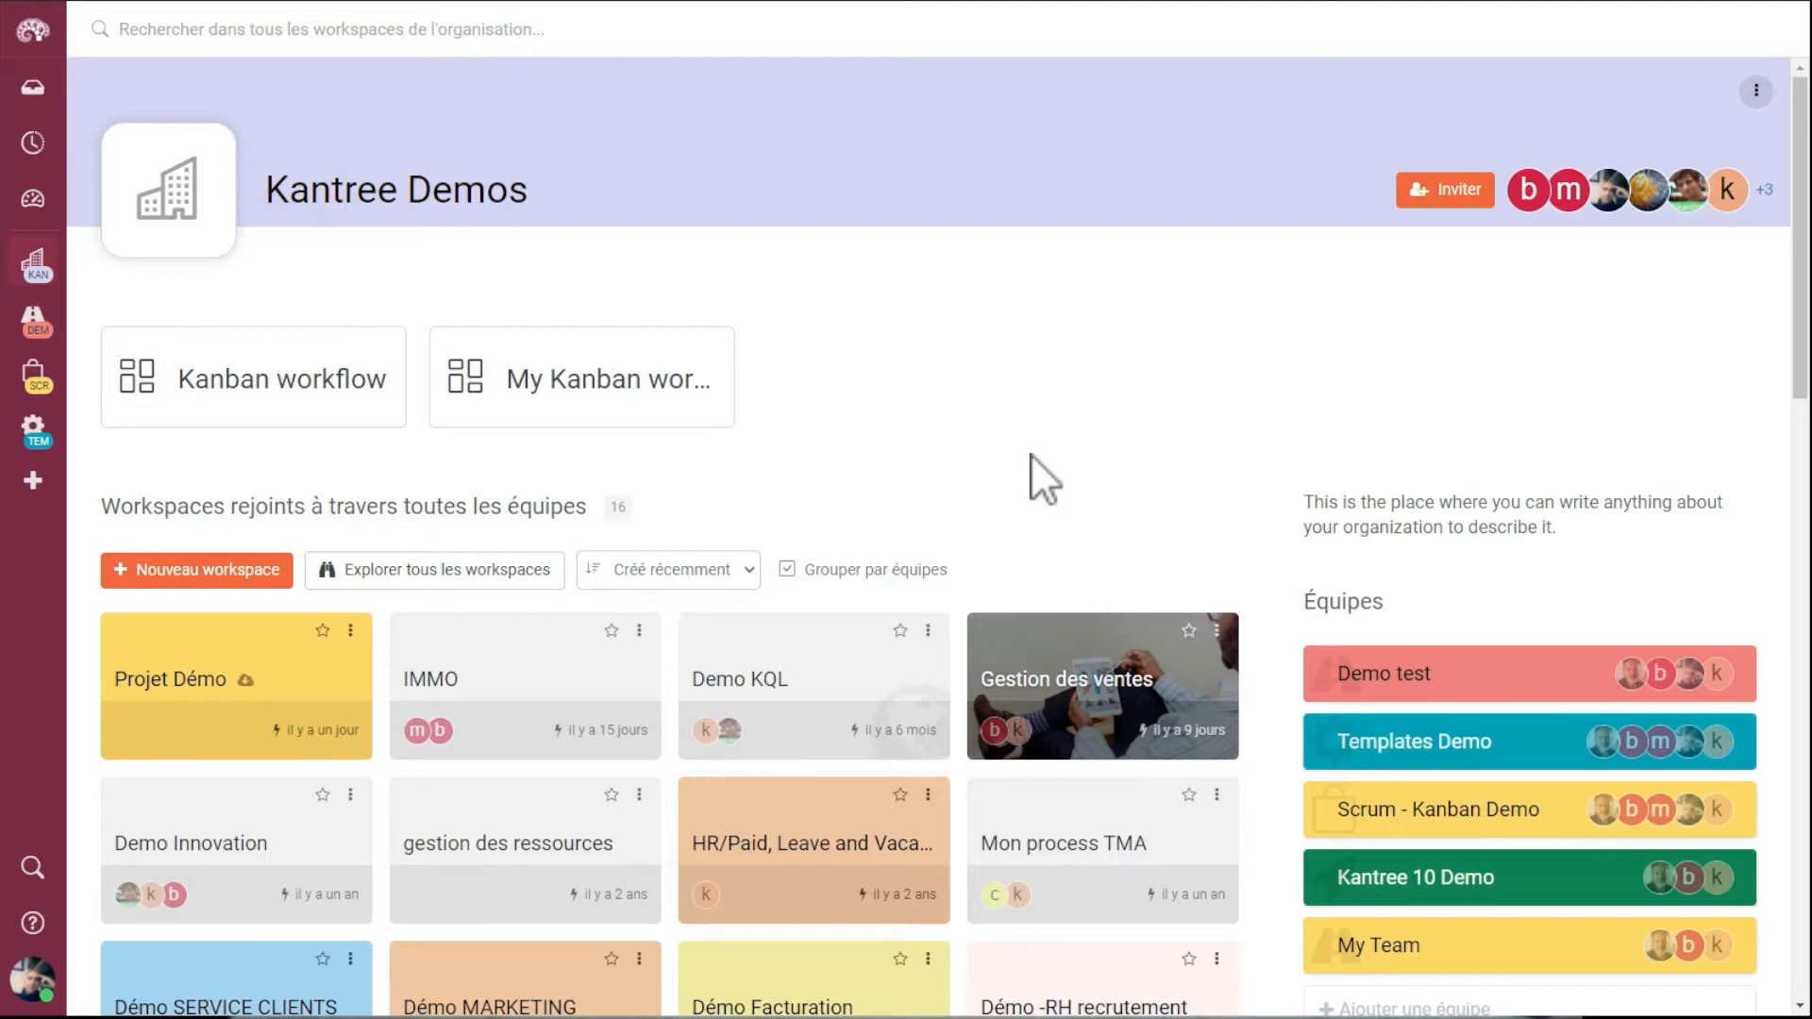
# Step: Look over the joined workspaces, switching the grouping by team off and back on to compare both layouts
pyautogui.scroll(-2, 1030, 454)
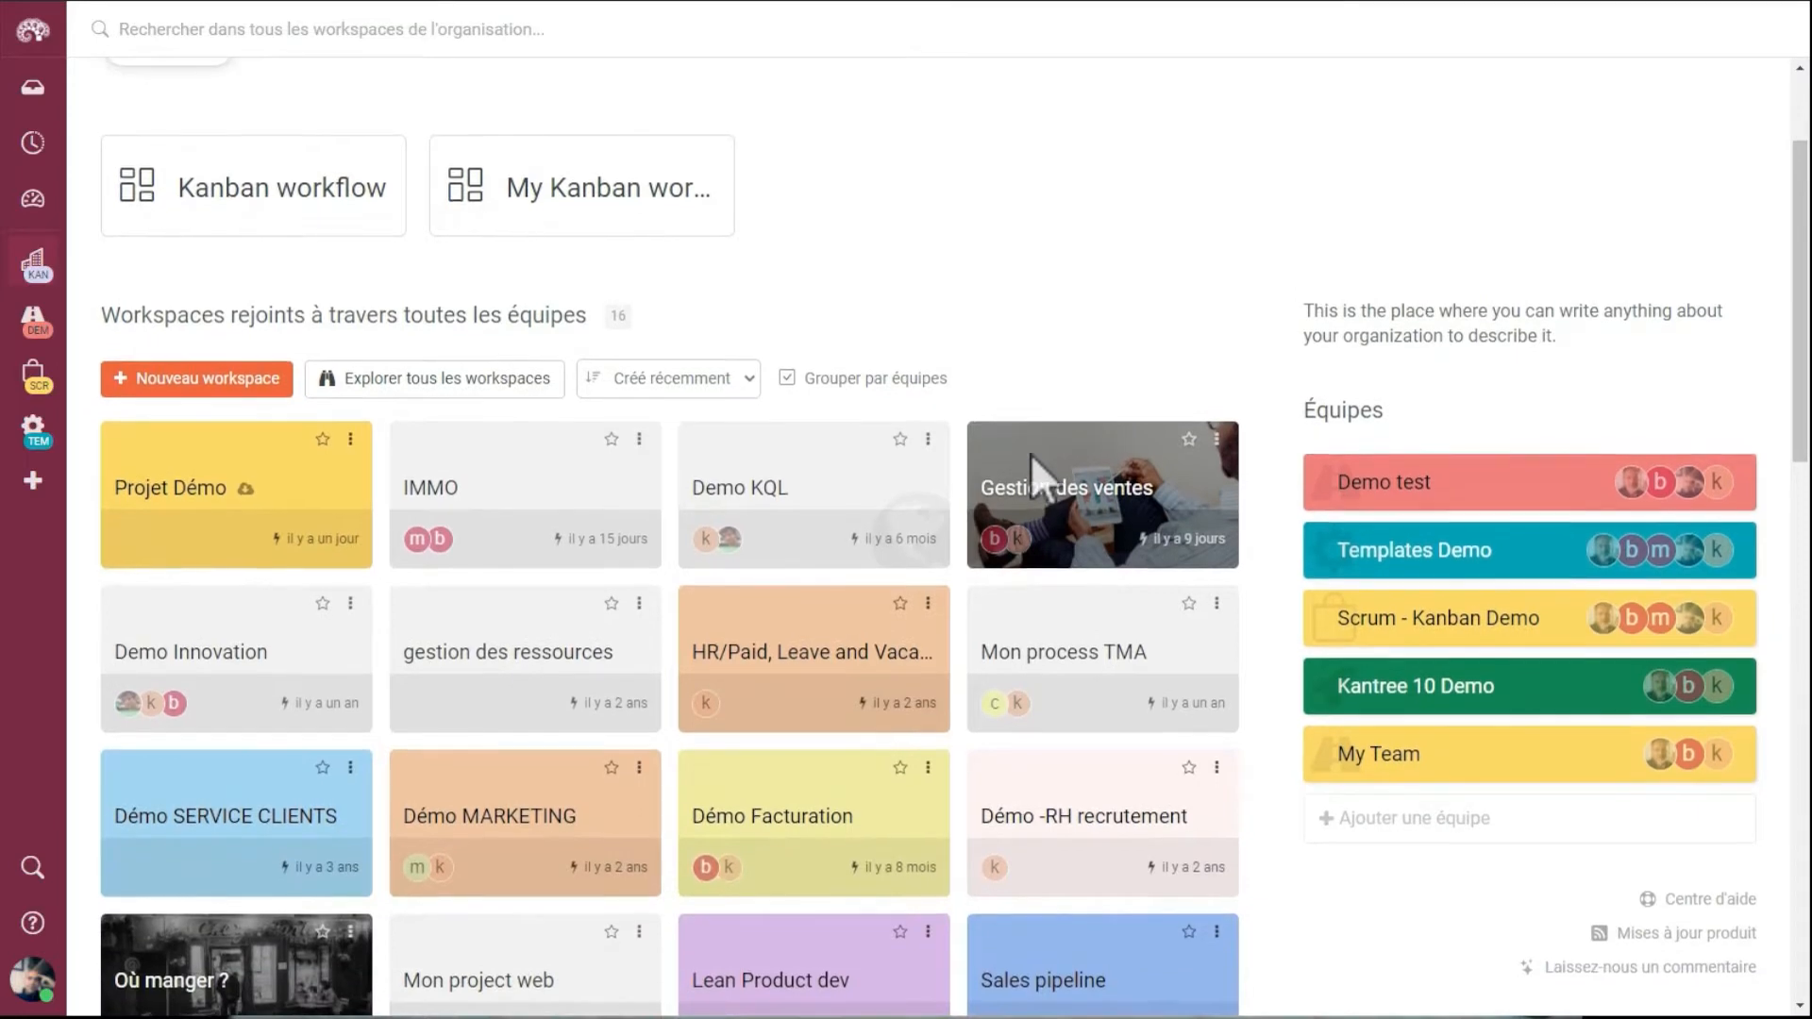
pyautogui.scroll(1, 1030, 455)
pyautogui.scroll(-1, 1030, 454)
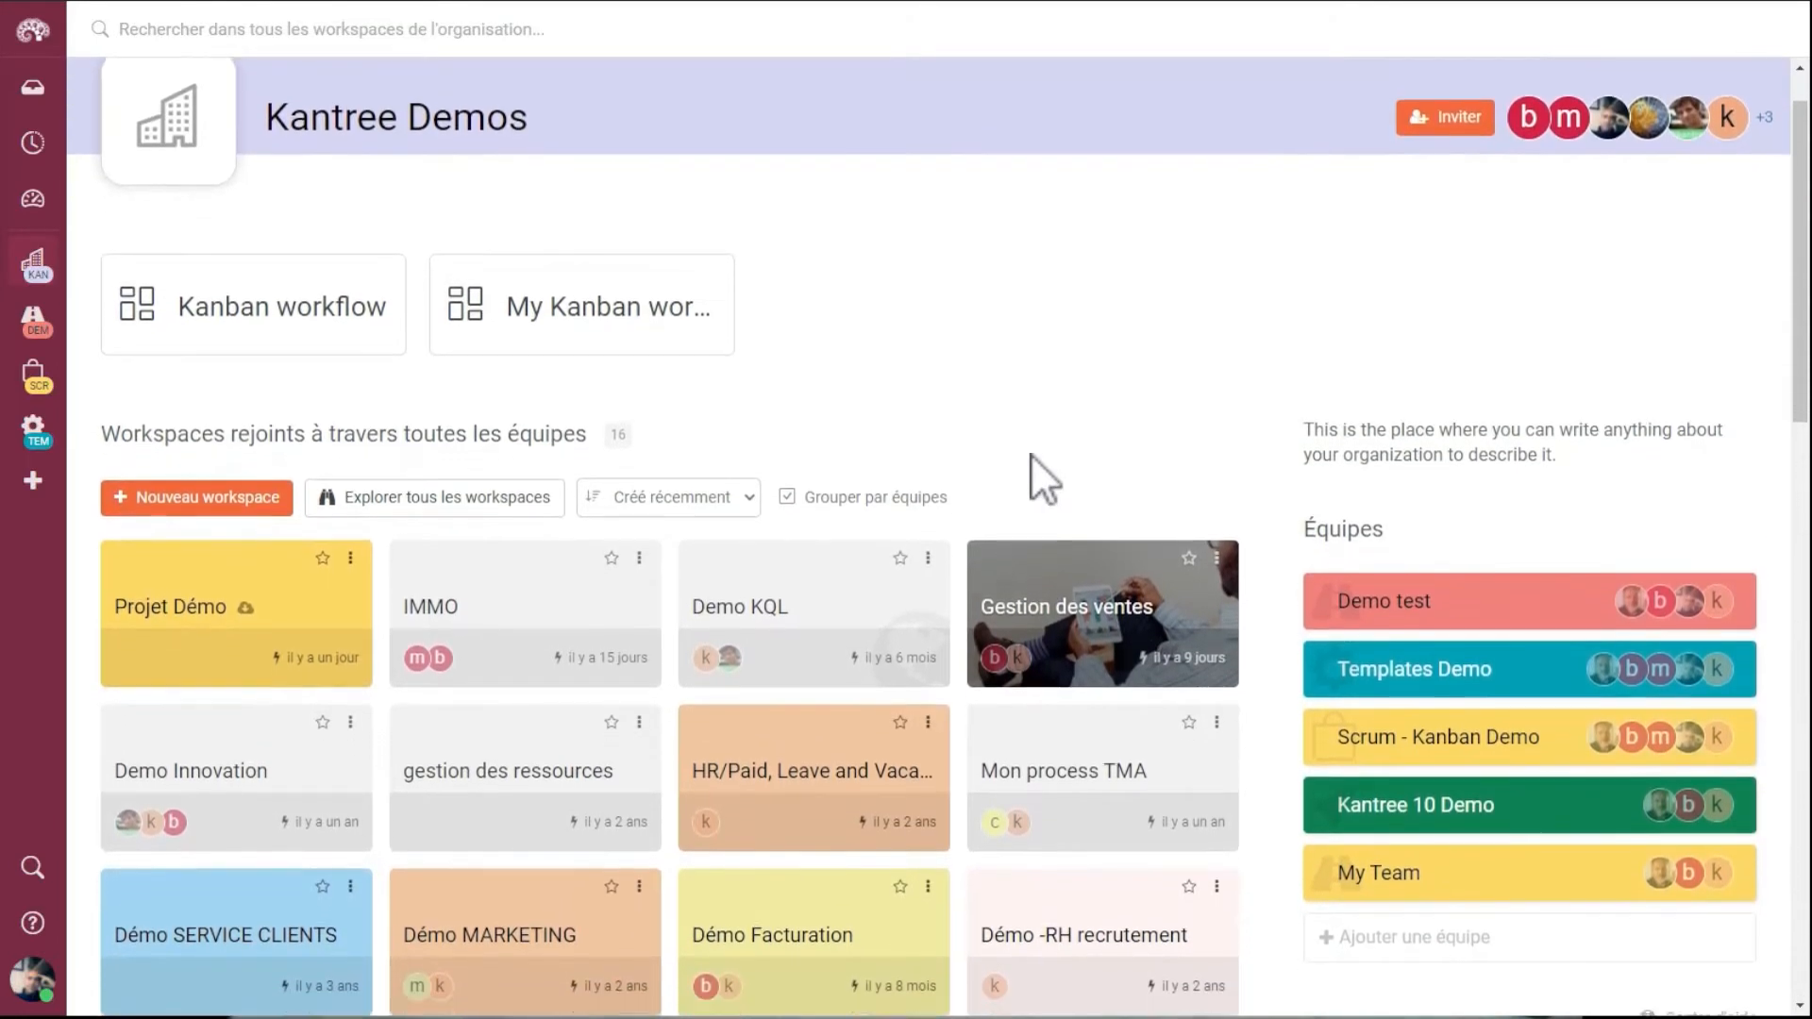
pyautogui.scroll(-3, 1030, 455)
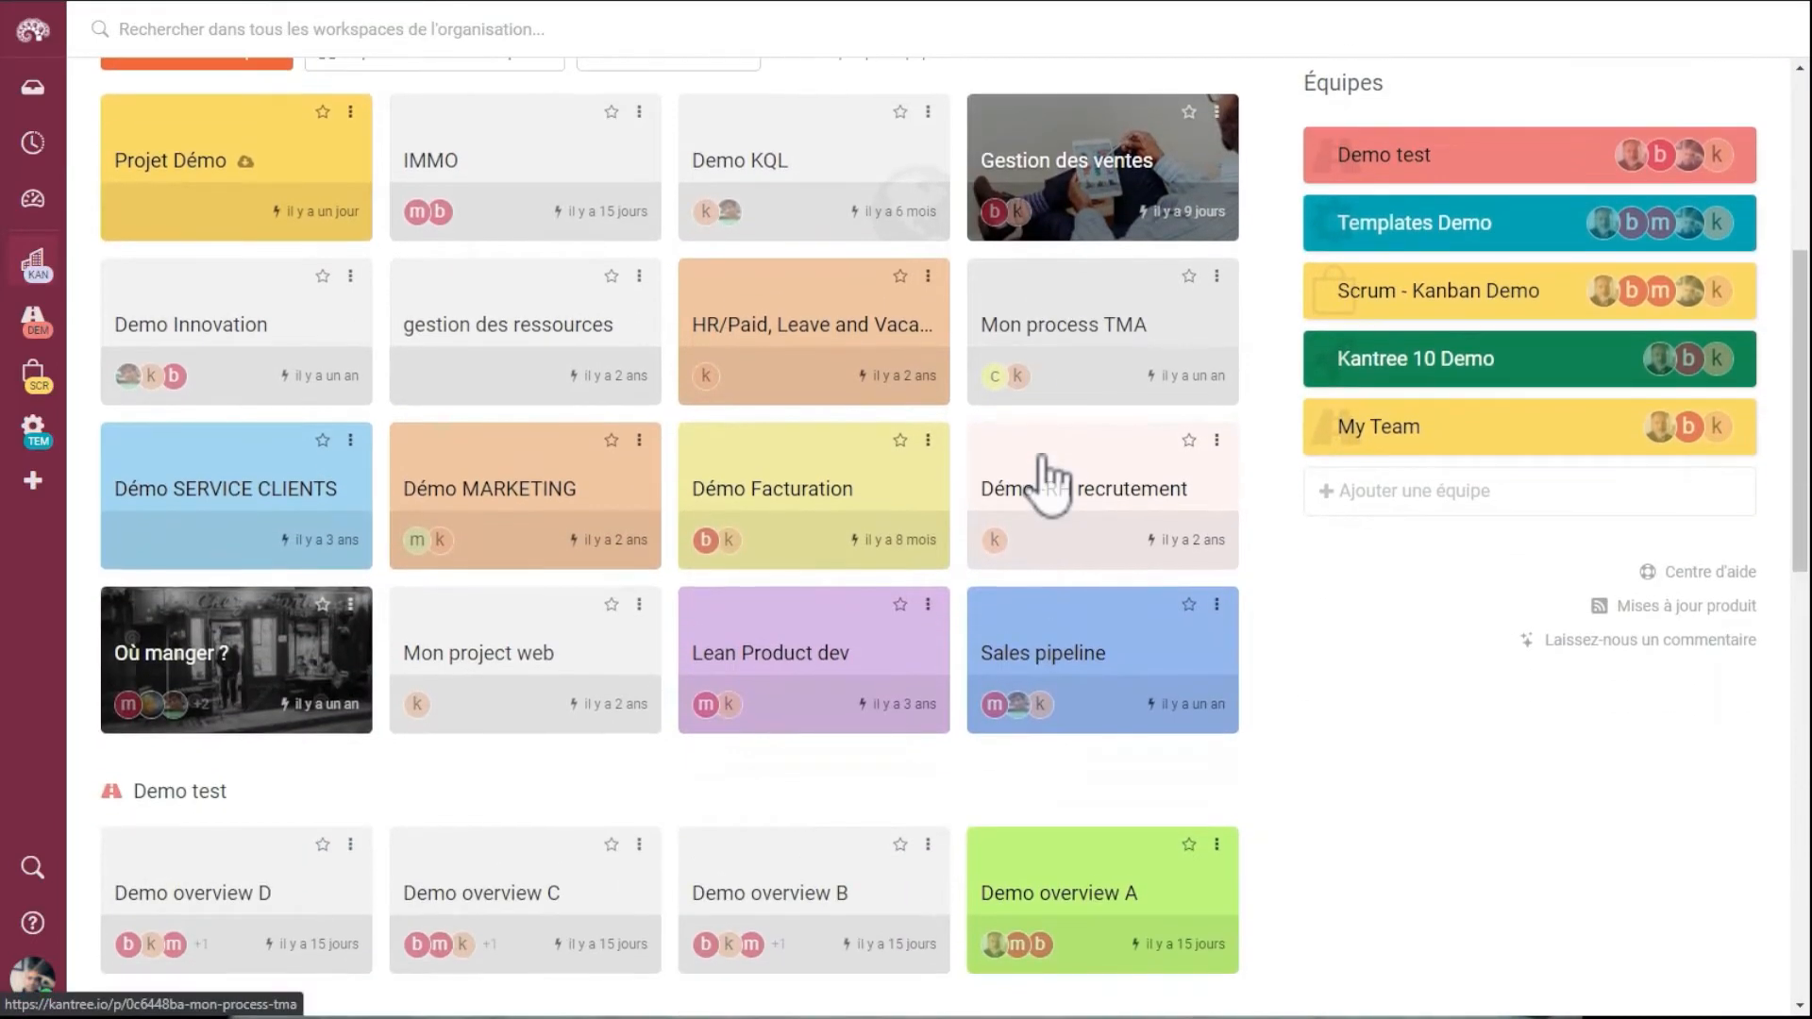
pyautogui.scroll(3, 1045, 481)
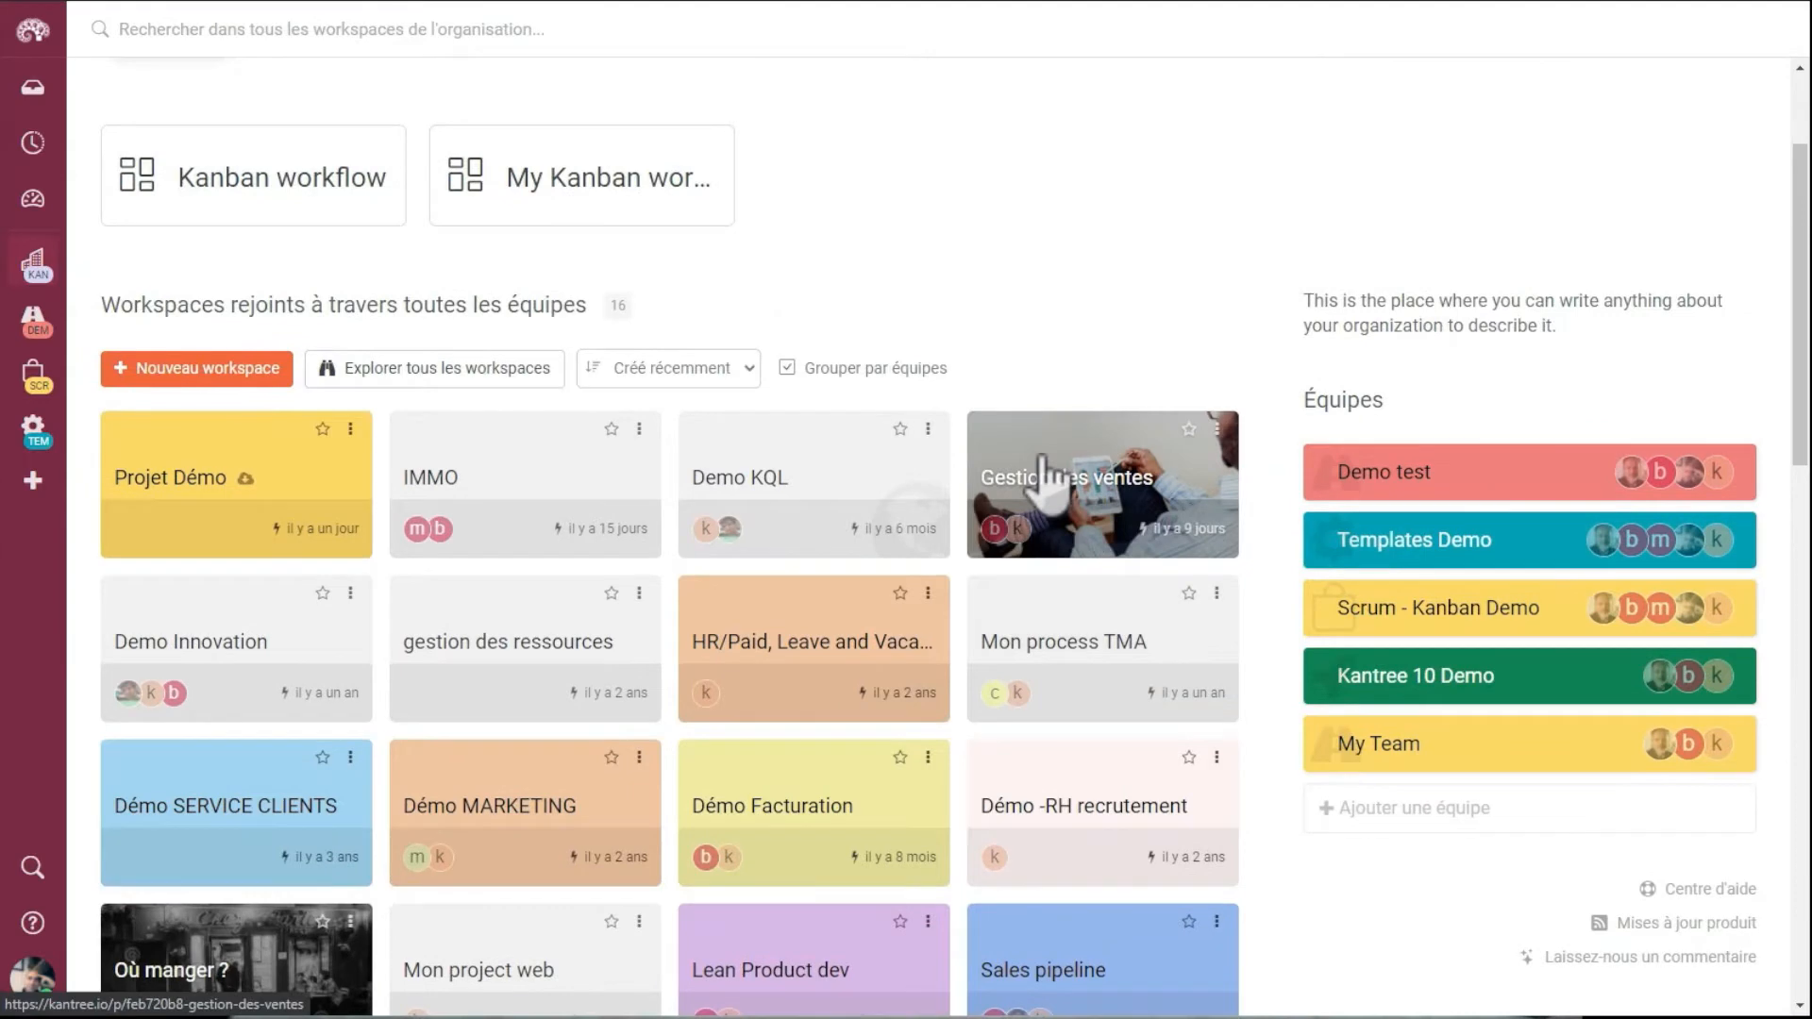
pyautogui.click(791, 368)
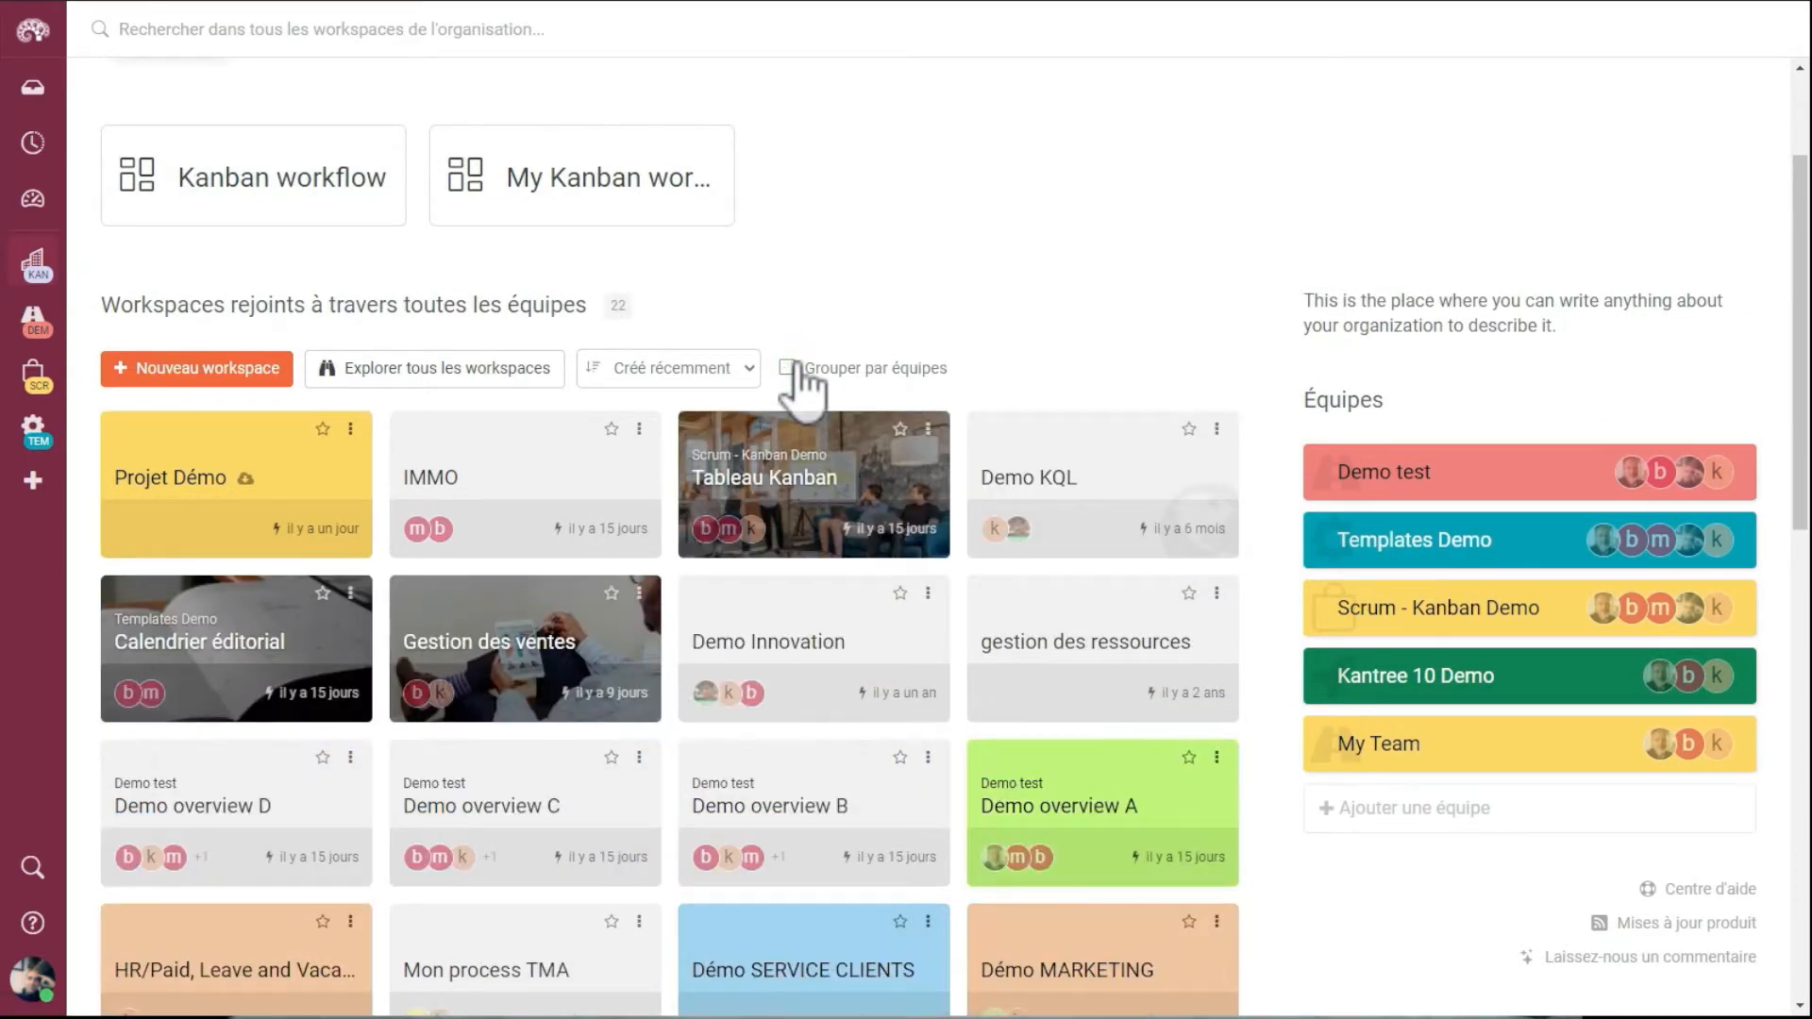
pyautogui.click(789, 368)
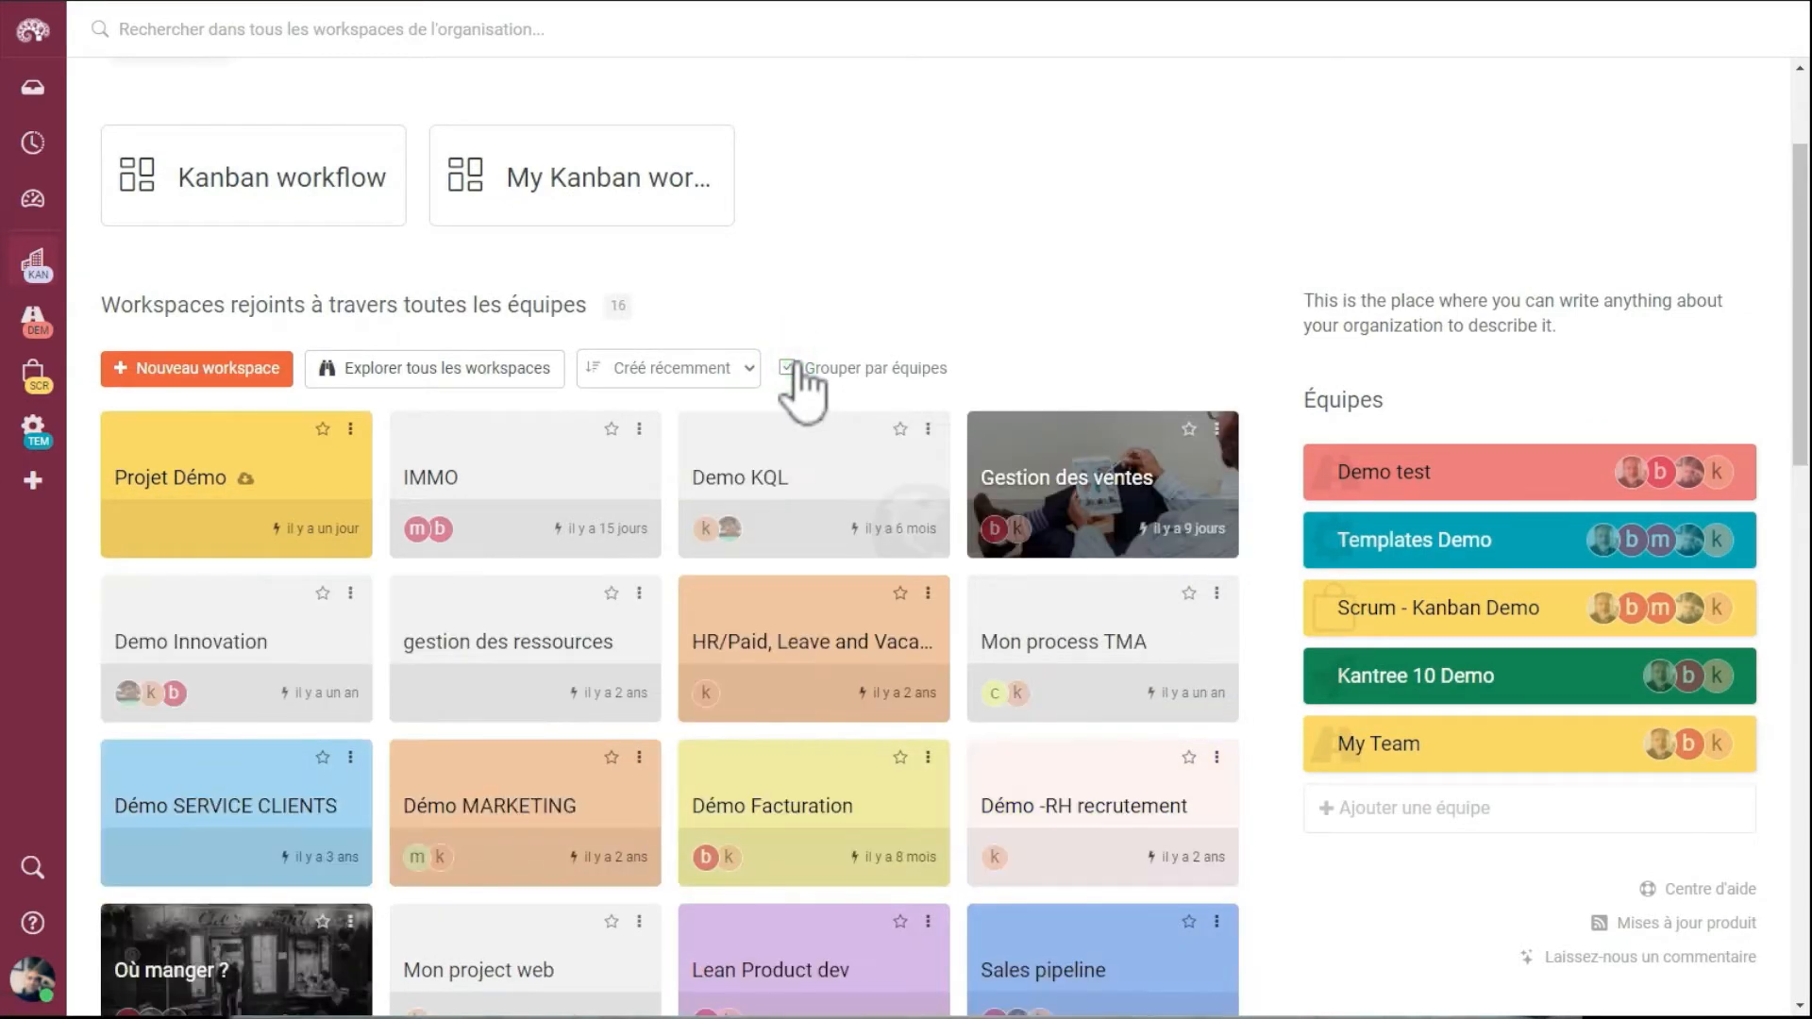
pyautogui.scroll(-2, 798, 377)
pyautogui.scroll(-5, 802, 387)
pyautogui.scroll(8, 802, 387)
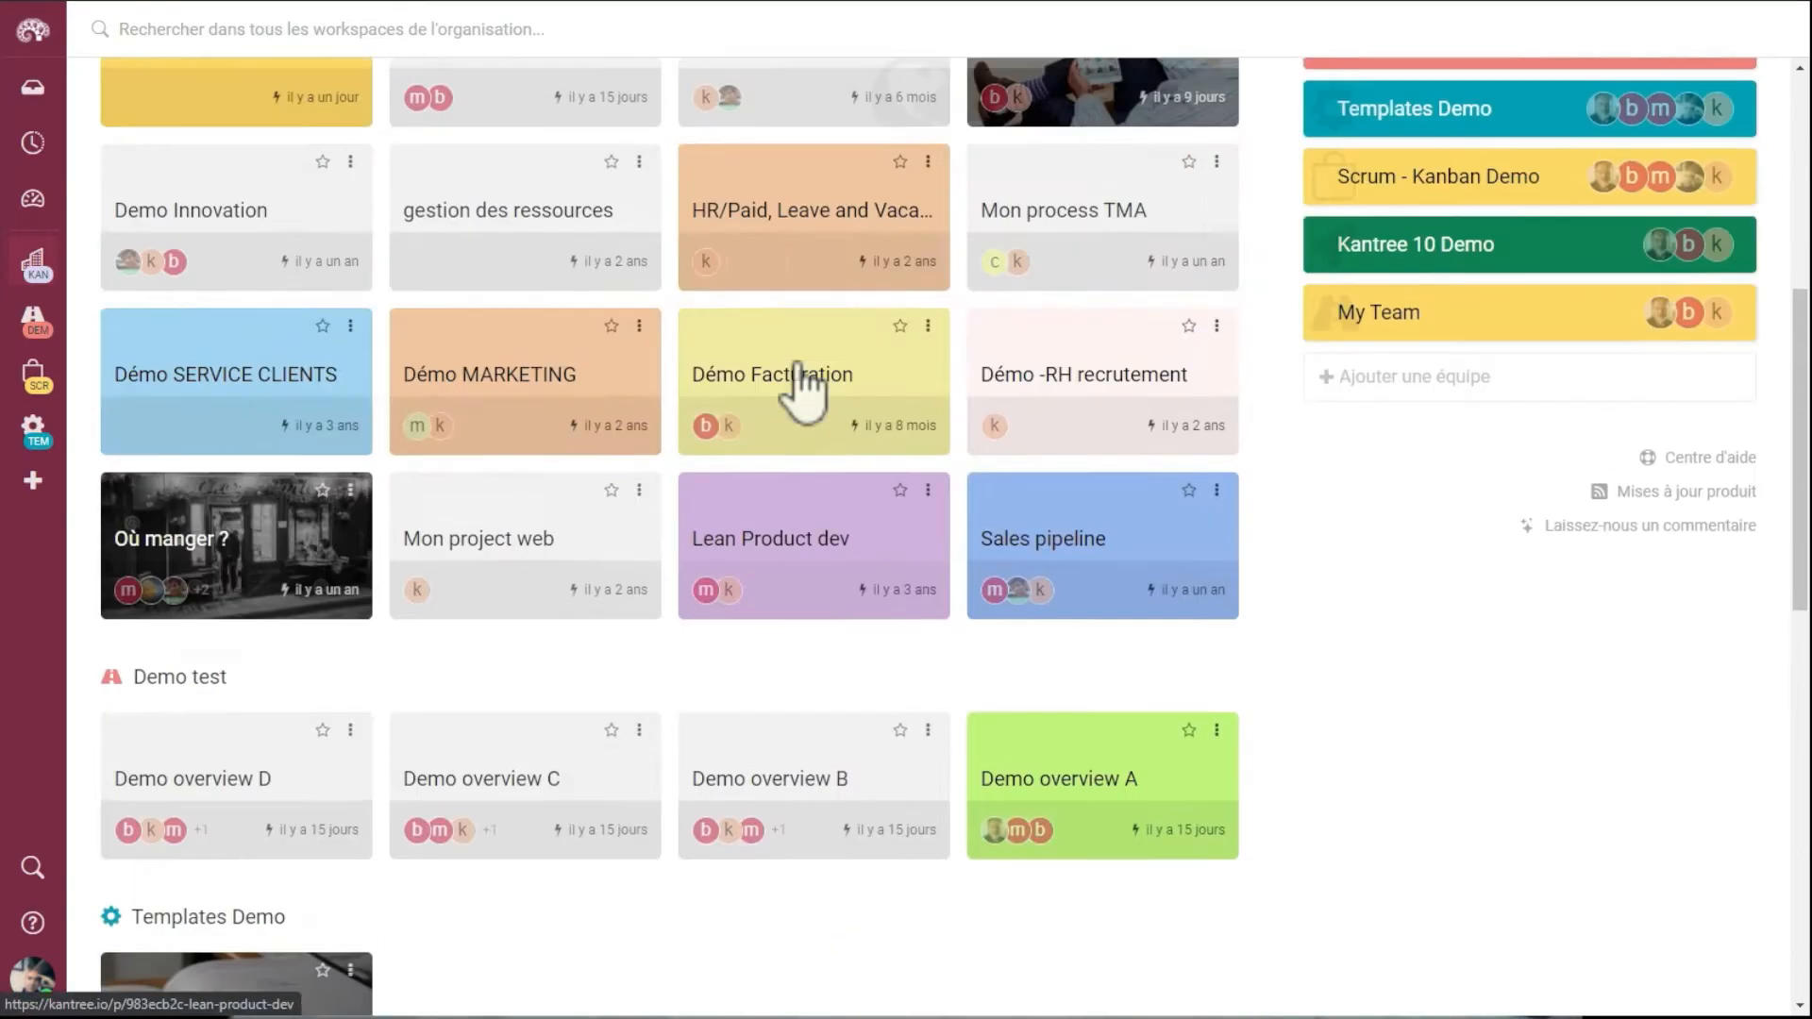
pyautogui.scroll(2, 802, 392)
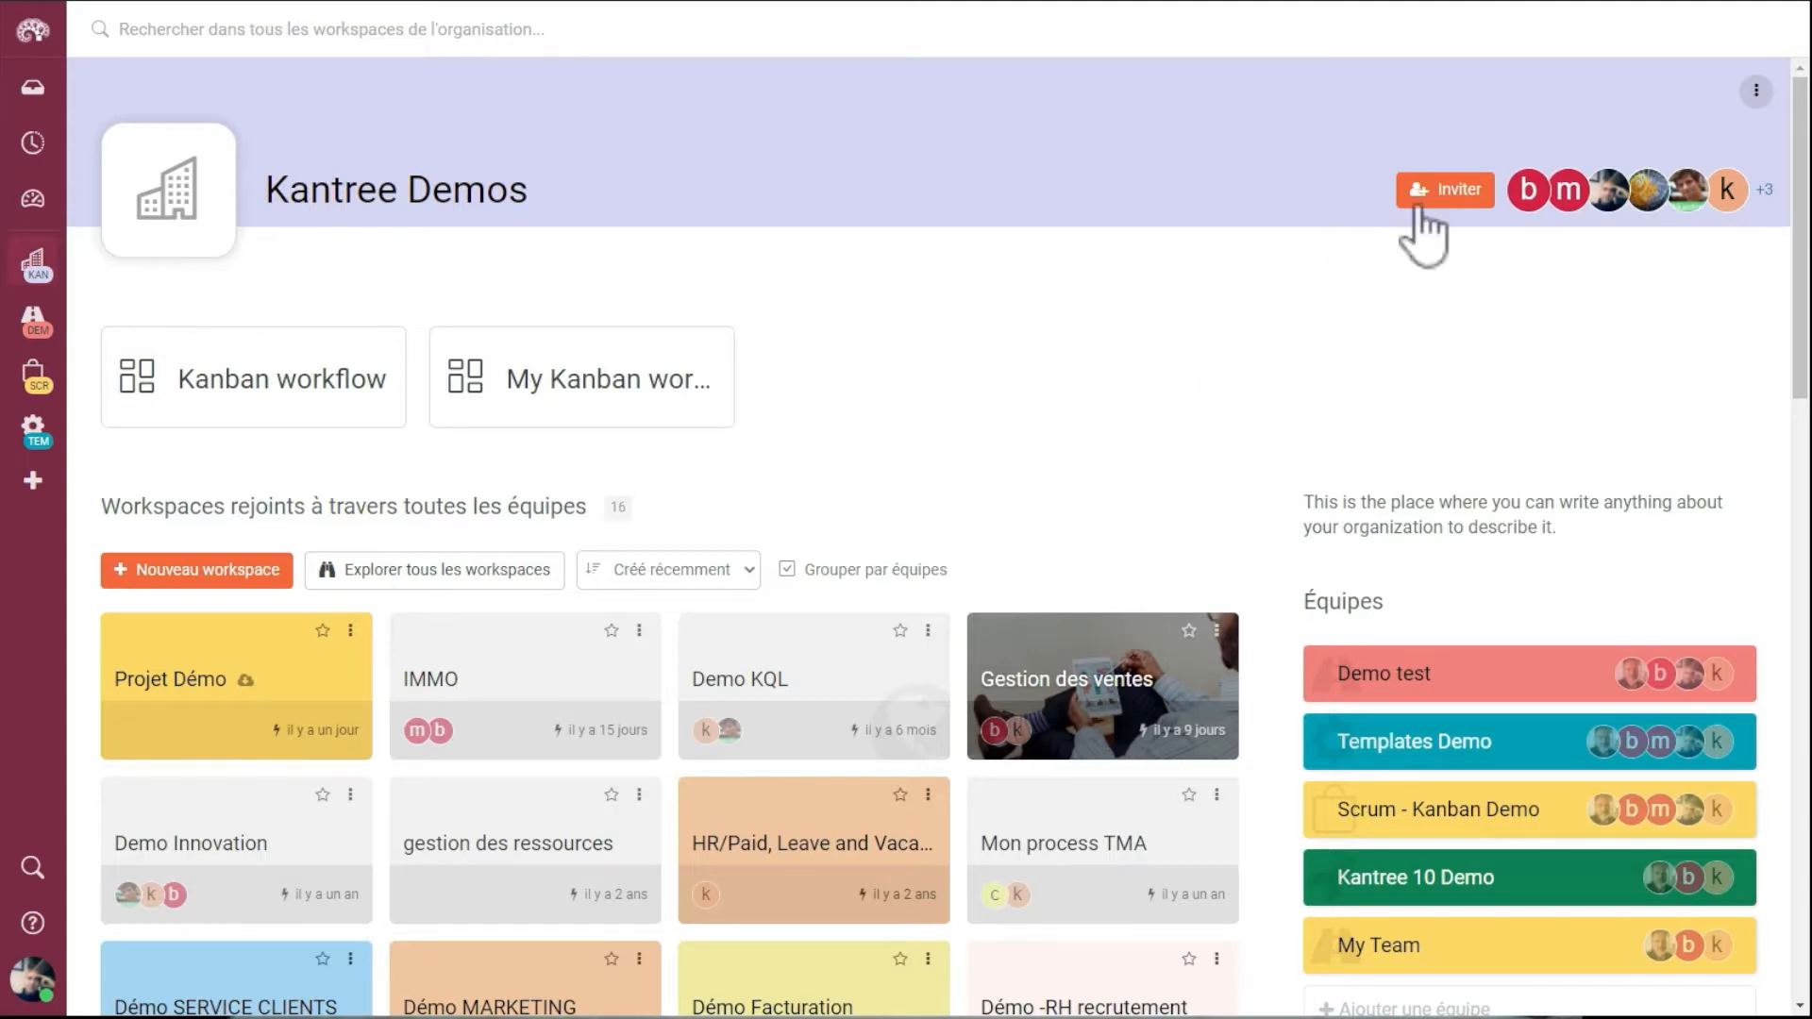
# Step: View the form for inviting members to the organization and close it without sending an invitation
pyautogui.click(1446, 189)
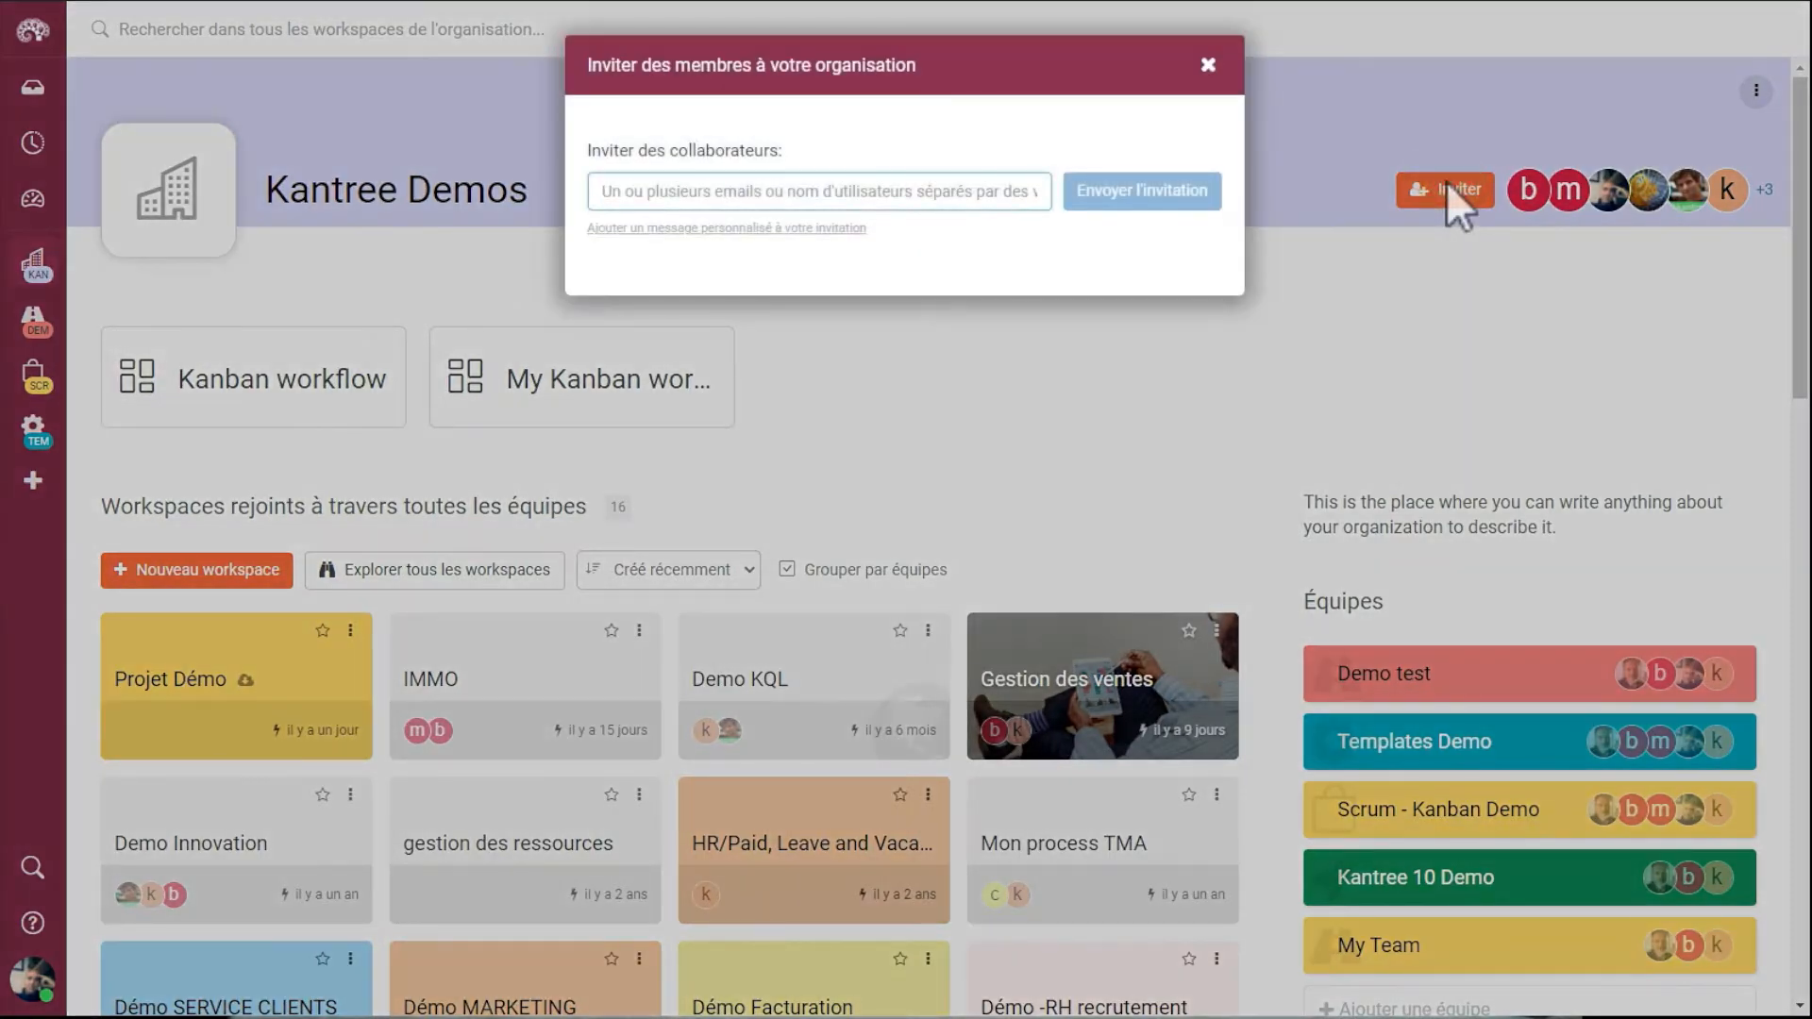
pyautogui.click(1208, 65)
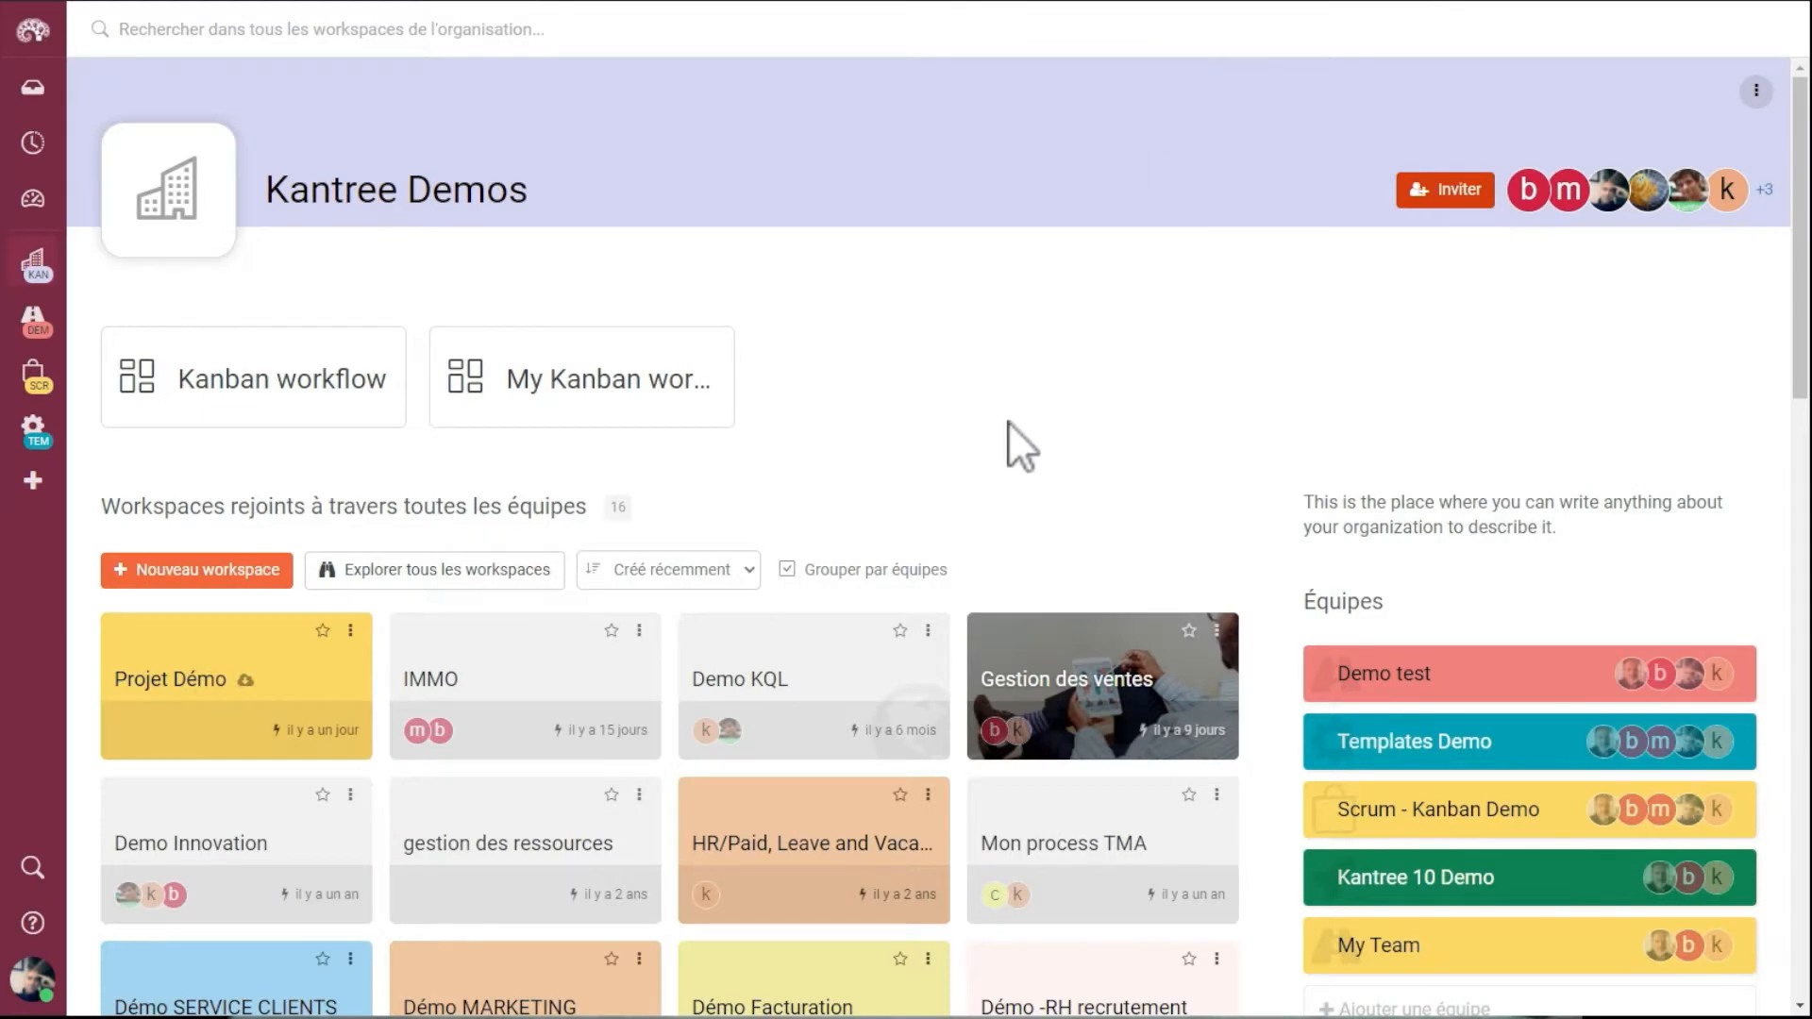
# Step: Examine the organization's home page, including its workspaces, description and list of teams
pyautogui.scroll(-3, 1008, 421)
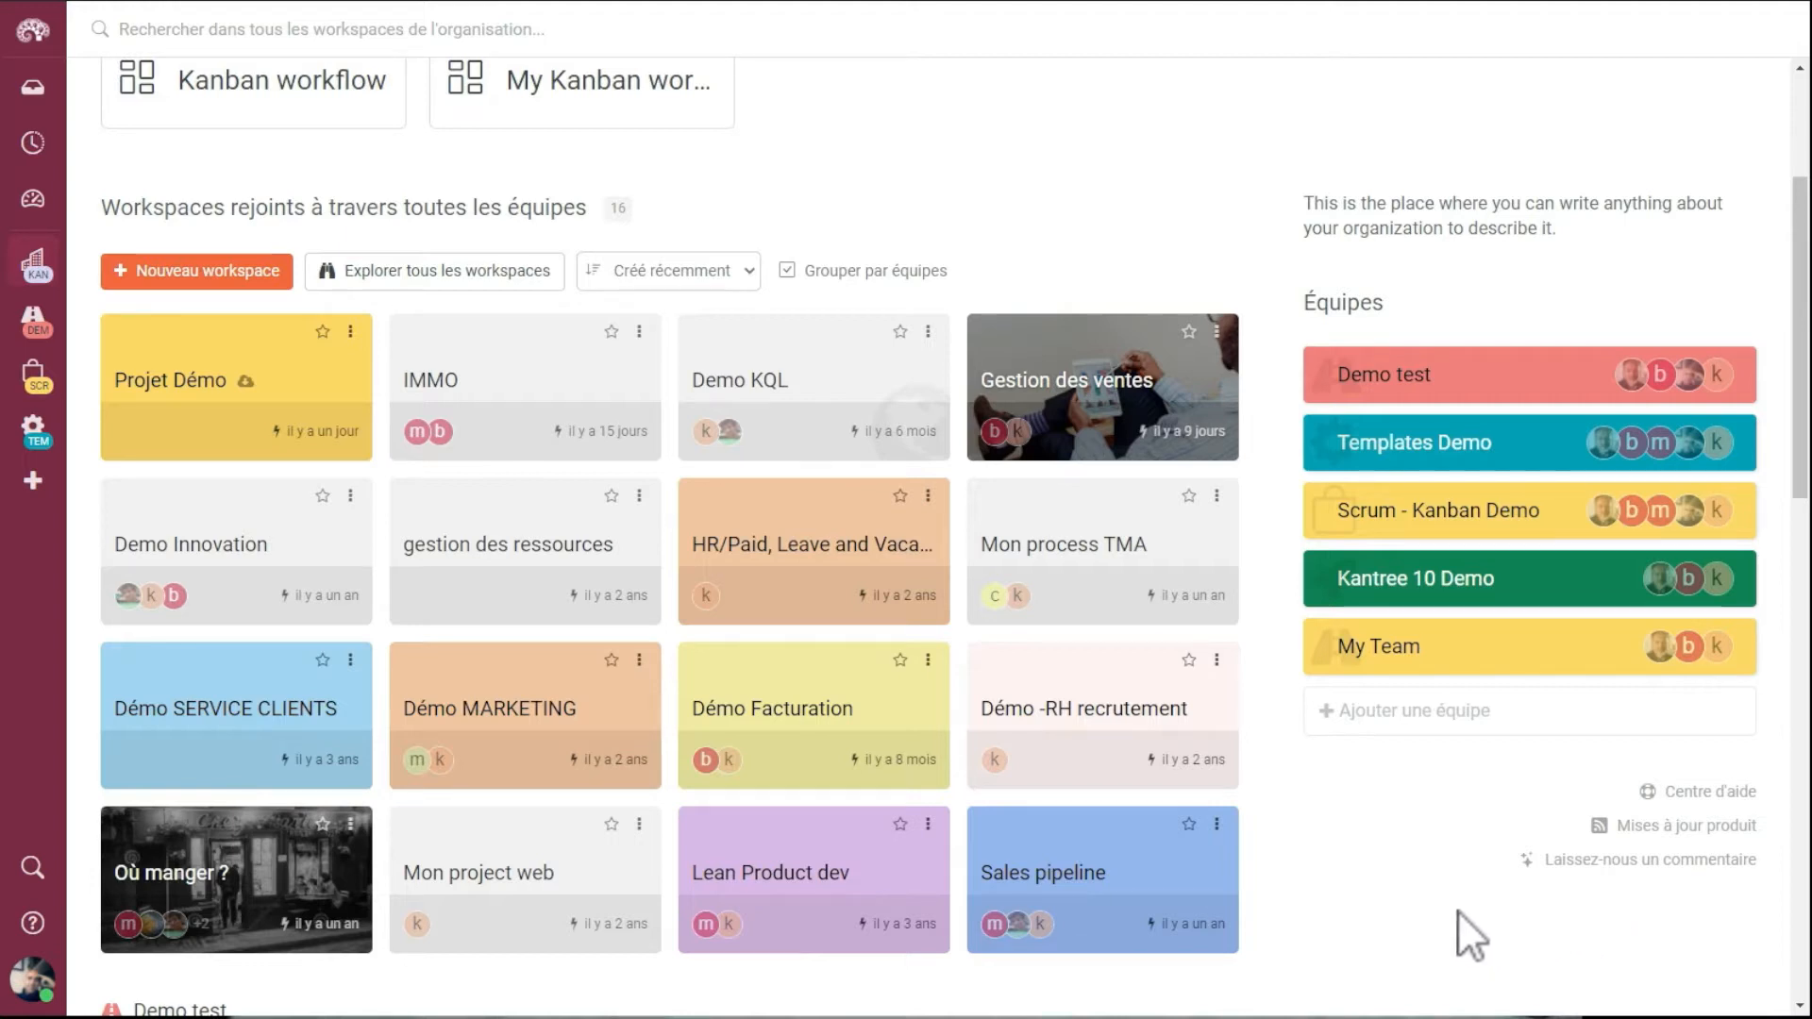
pyautogui.scroll(-1, 1457, 912)
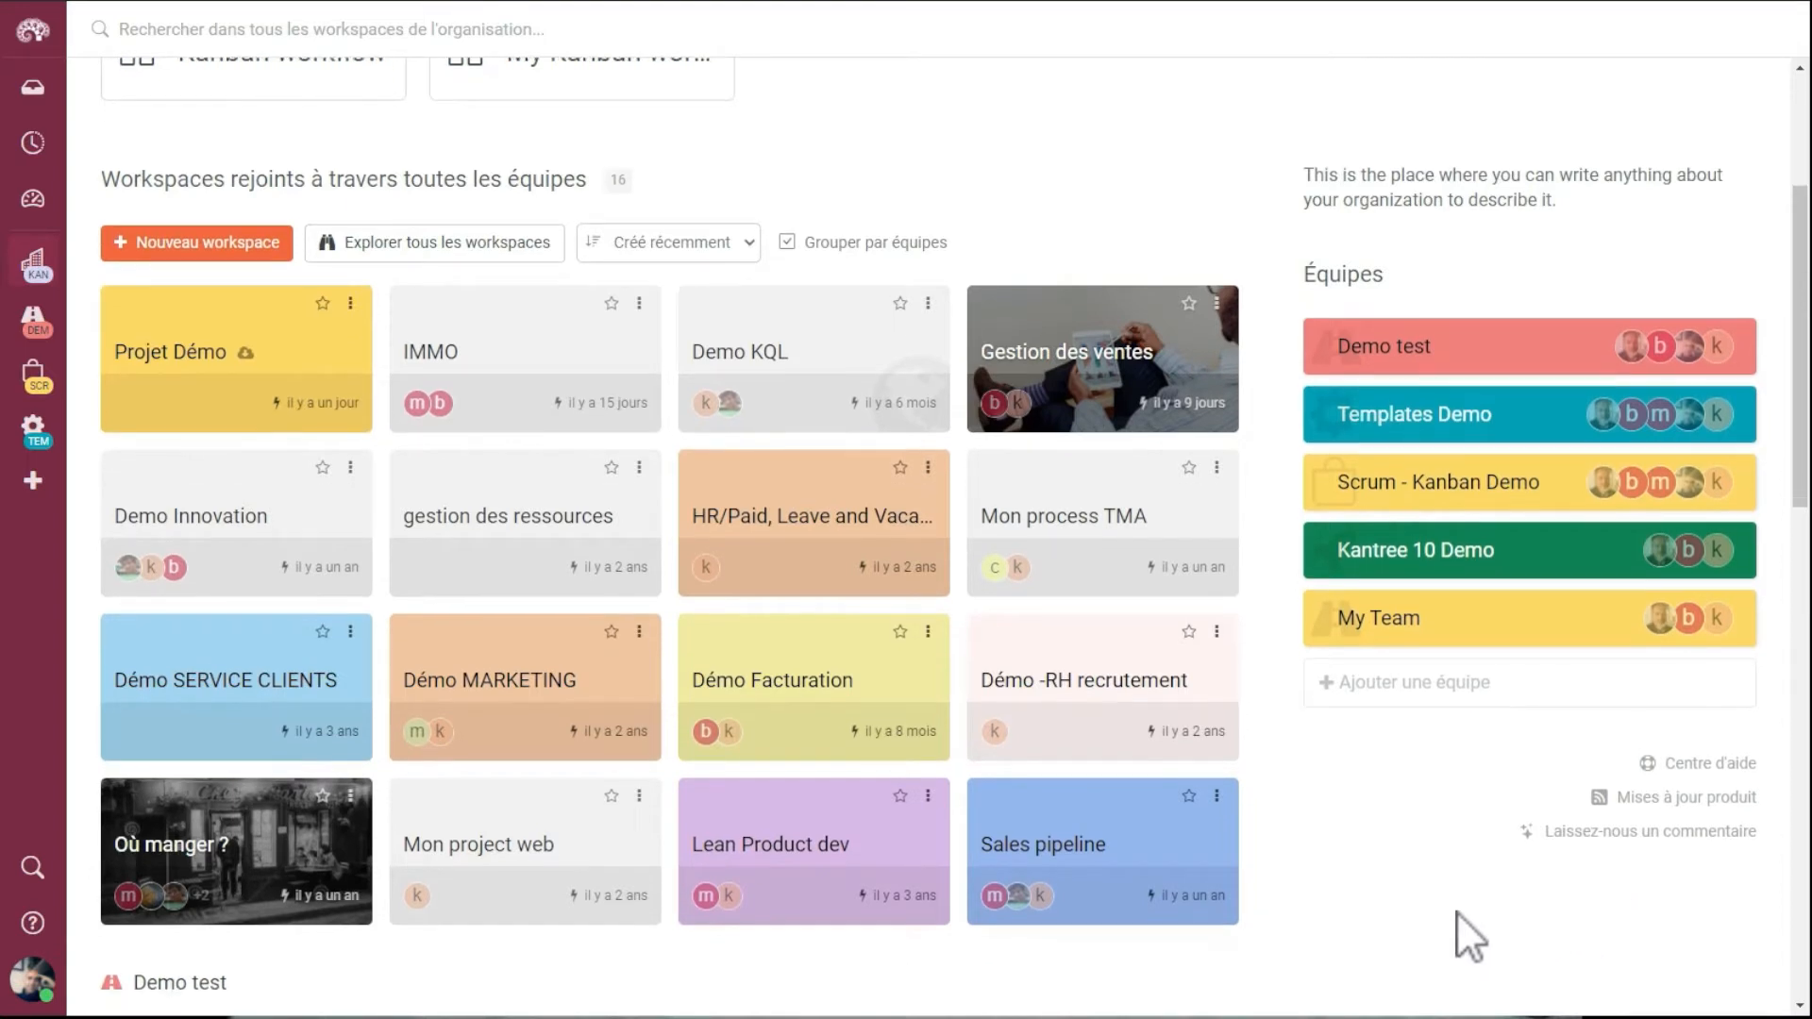
pyautogui.scroll(-2, 1456, 912)
pyautogui.scroll(3, 1457, 912)
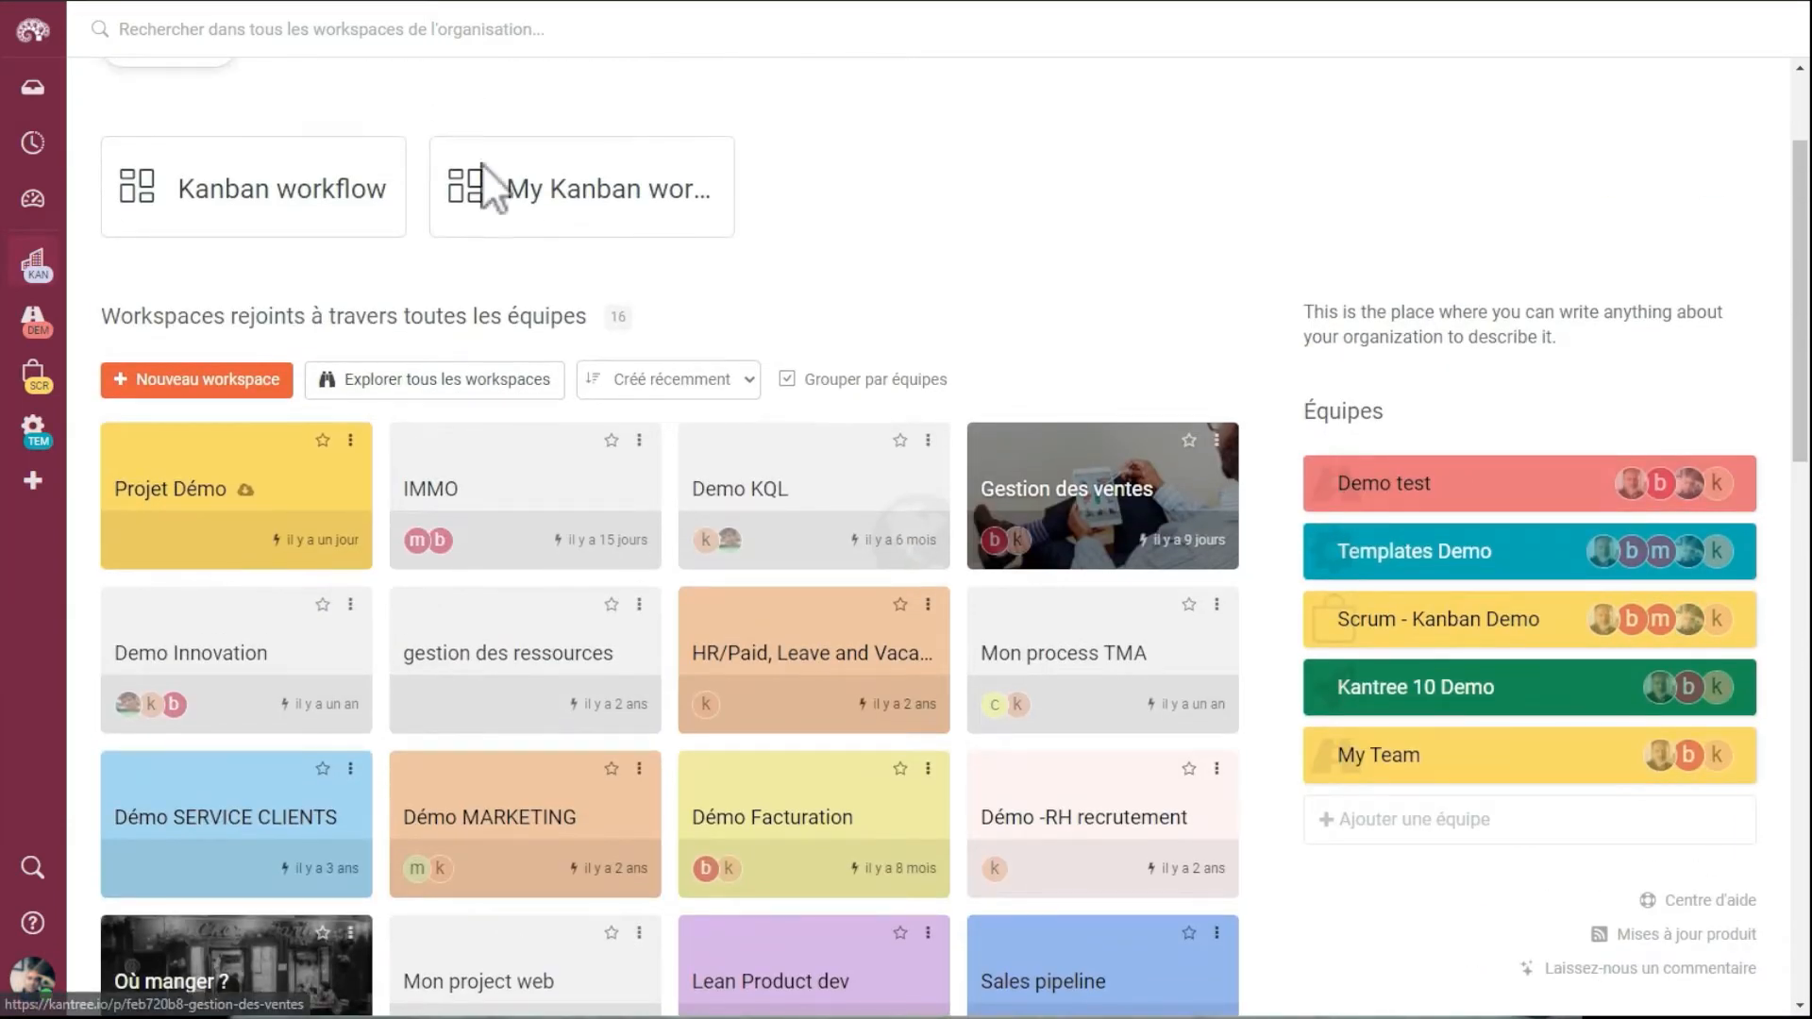
pyautogui.scroll(2, 364, 182)
pyautogui.scroll(1, 364, 183)
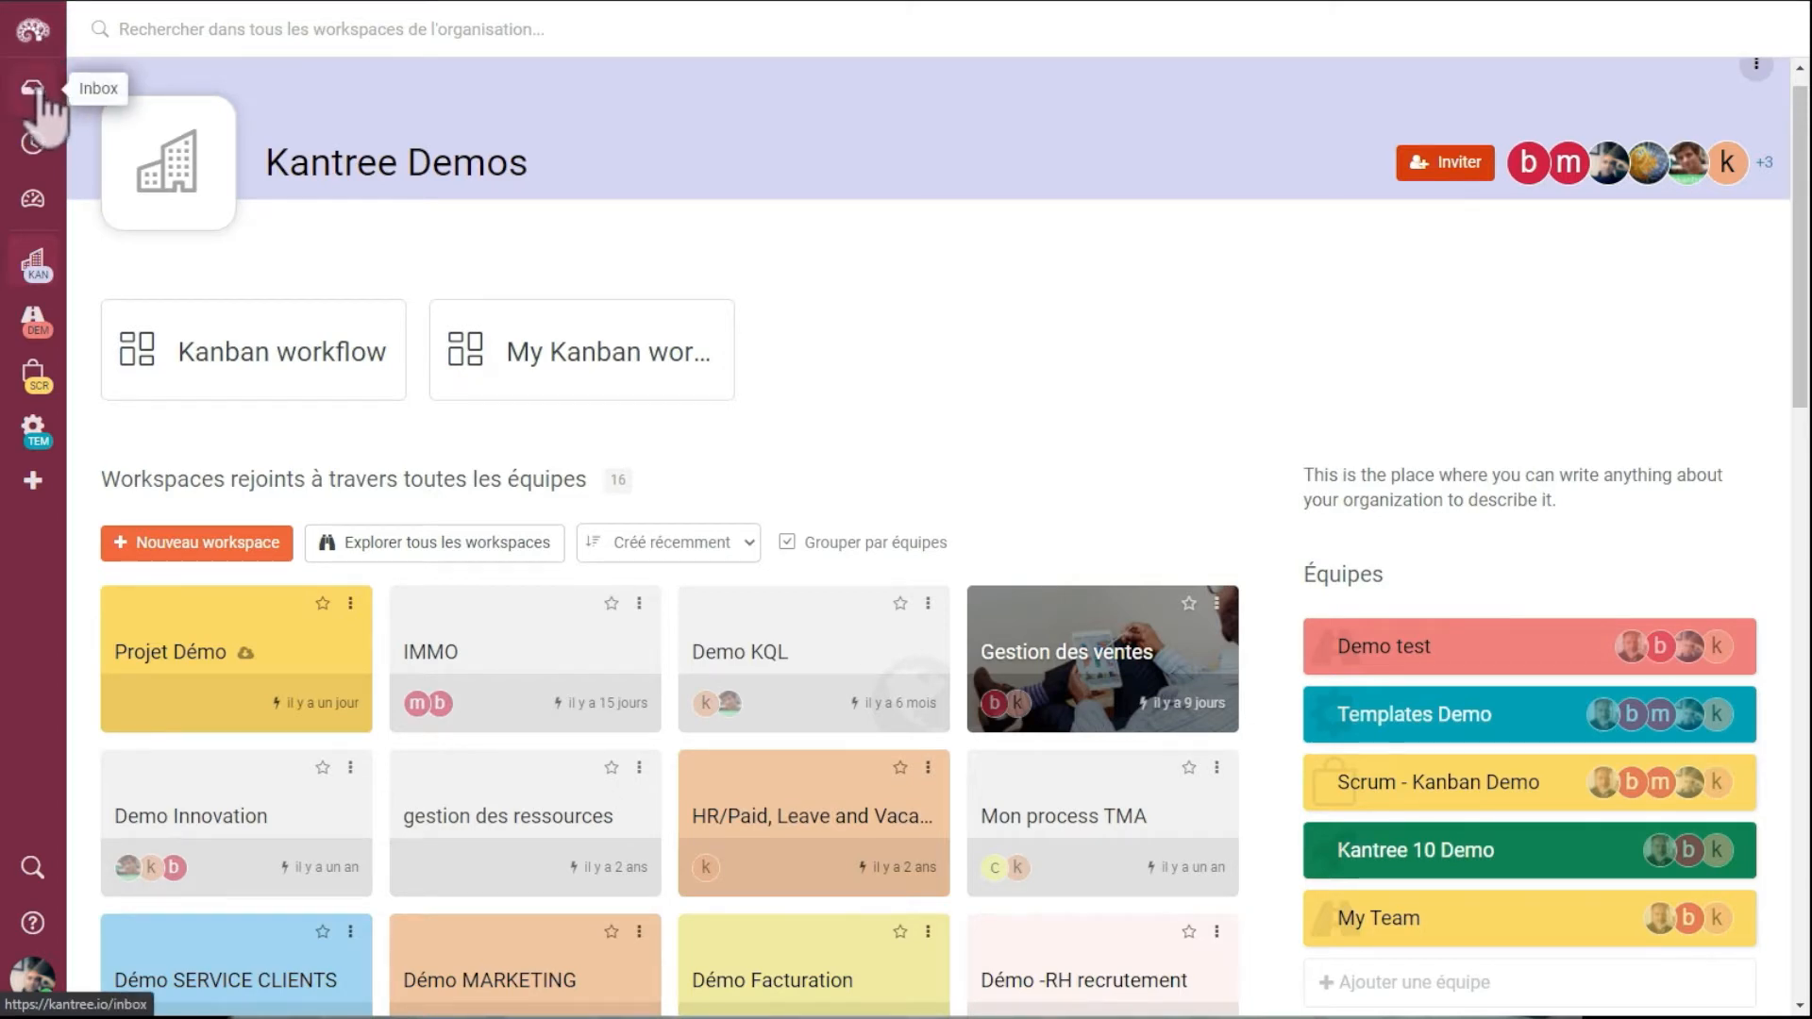
# Step: Preview the navigation shortcuts for recent items, dashboards, organization and team workspaces, and the options for adding a workspace or dashboard
pyautogui.moveTo(38, 147)
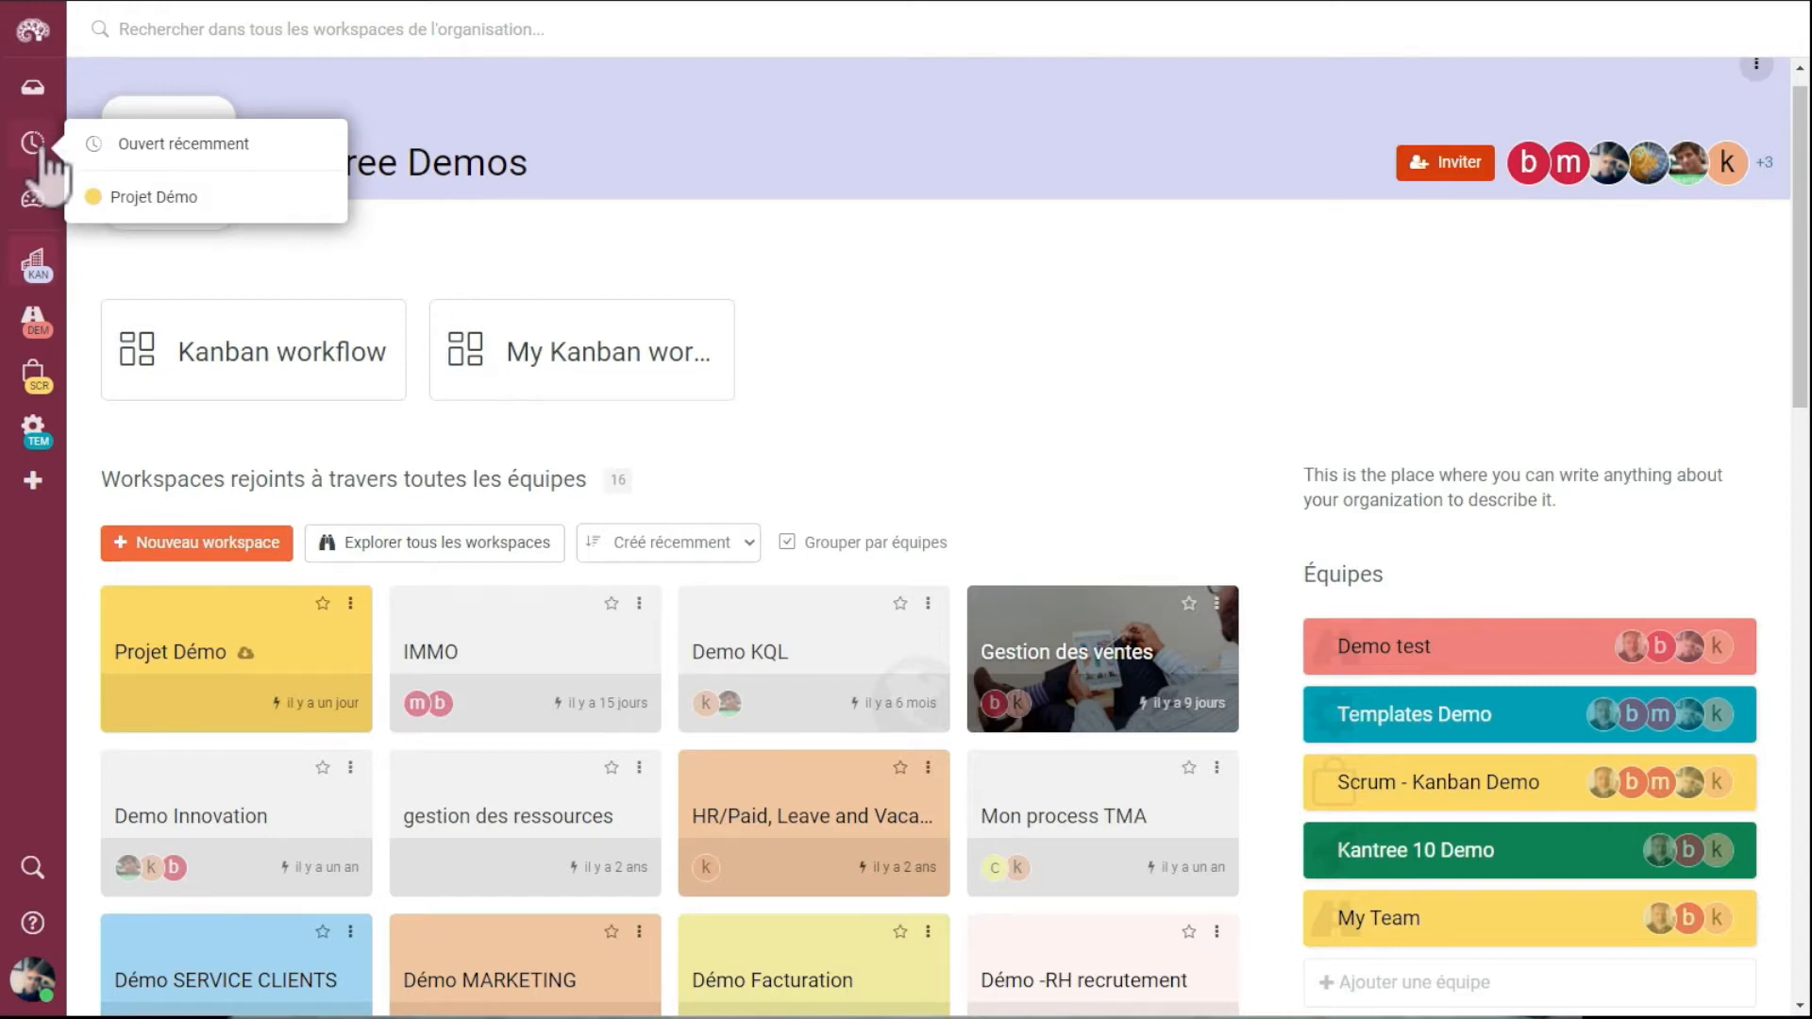
pyautogui.moveTo(34, 200)
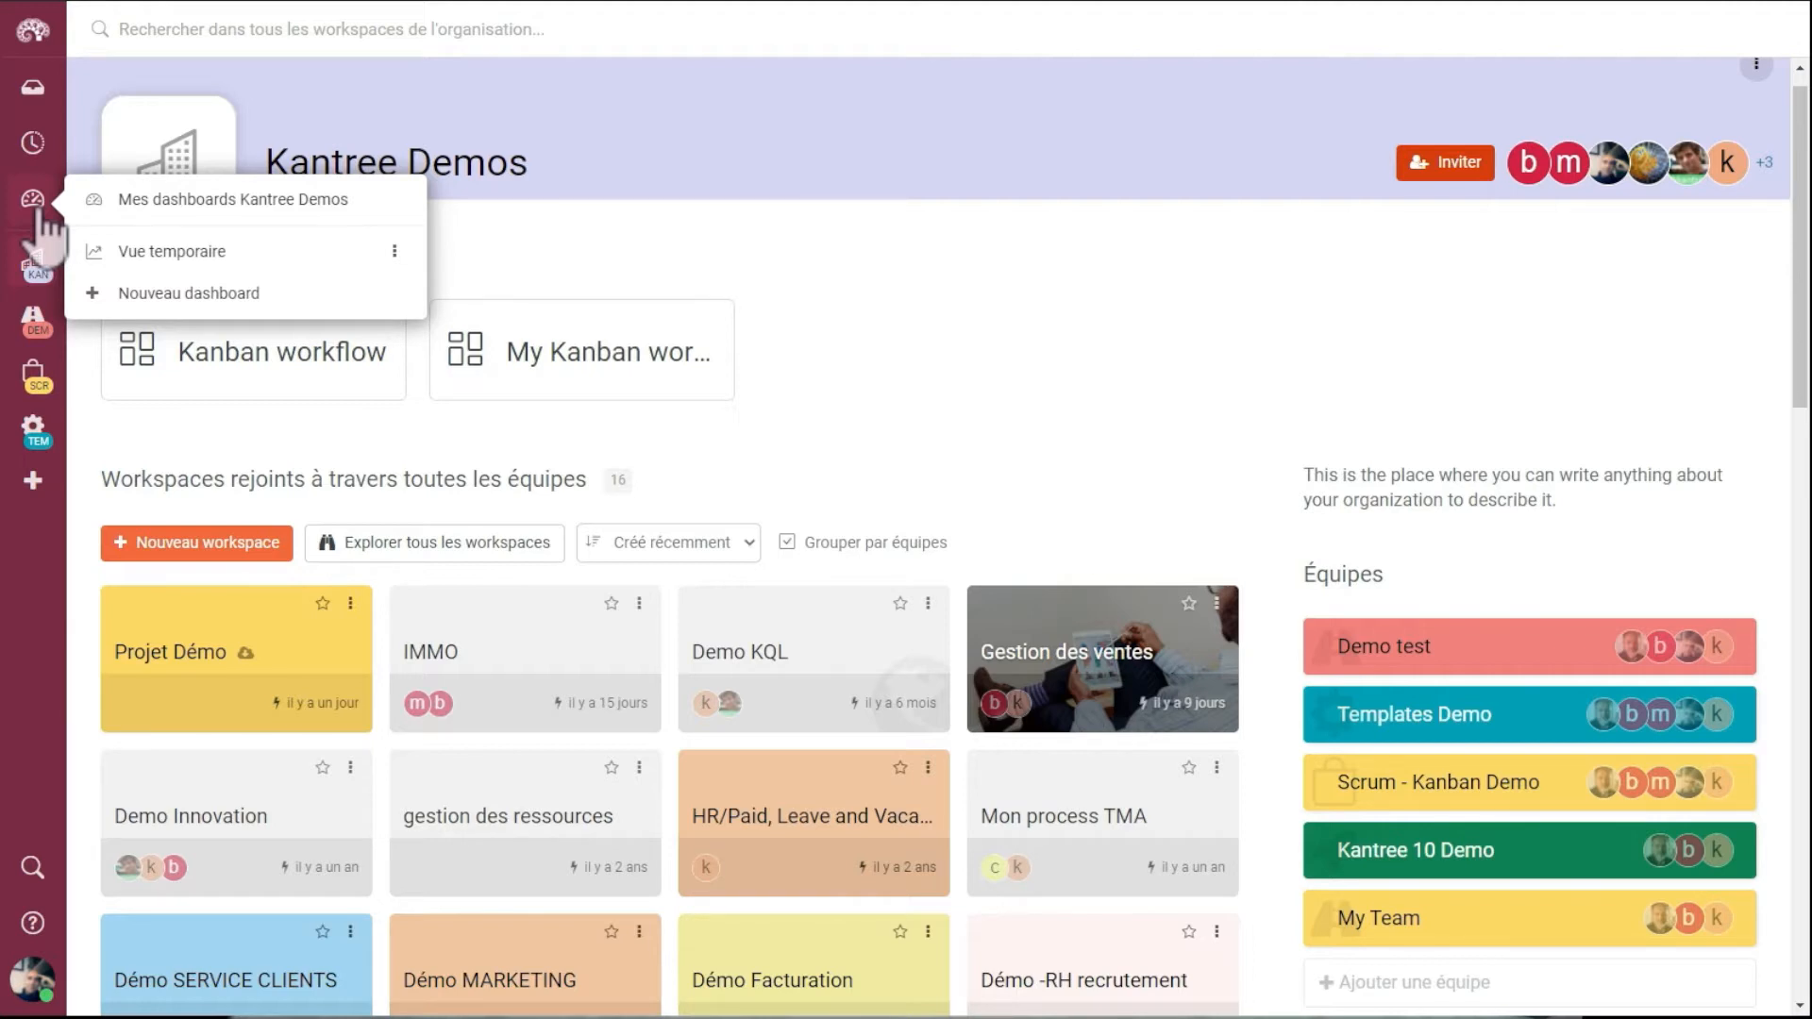
pyautogui.moveTo(40, 257)
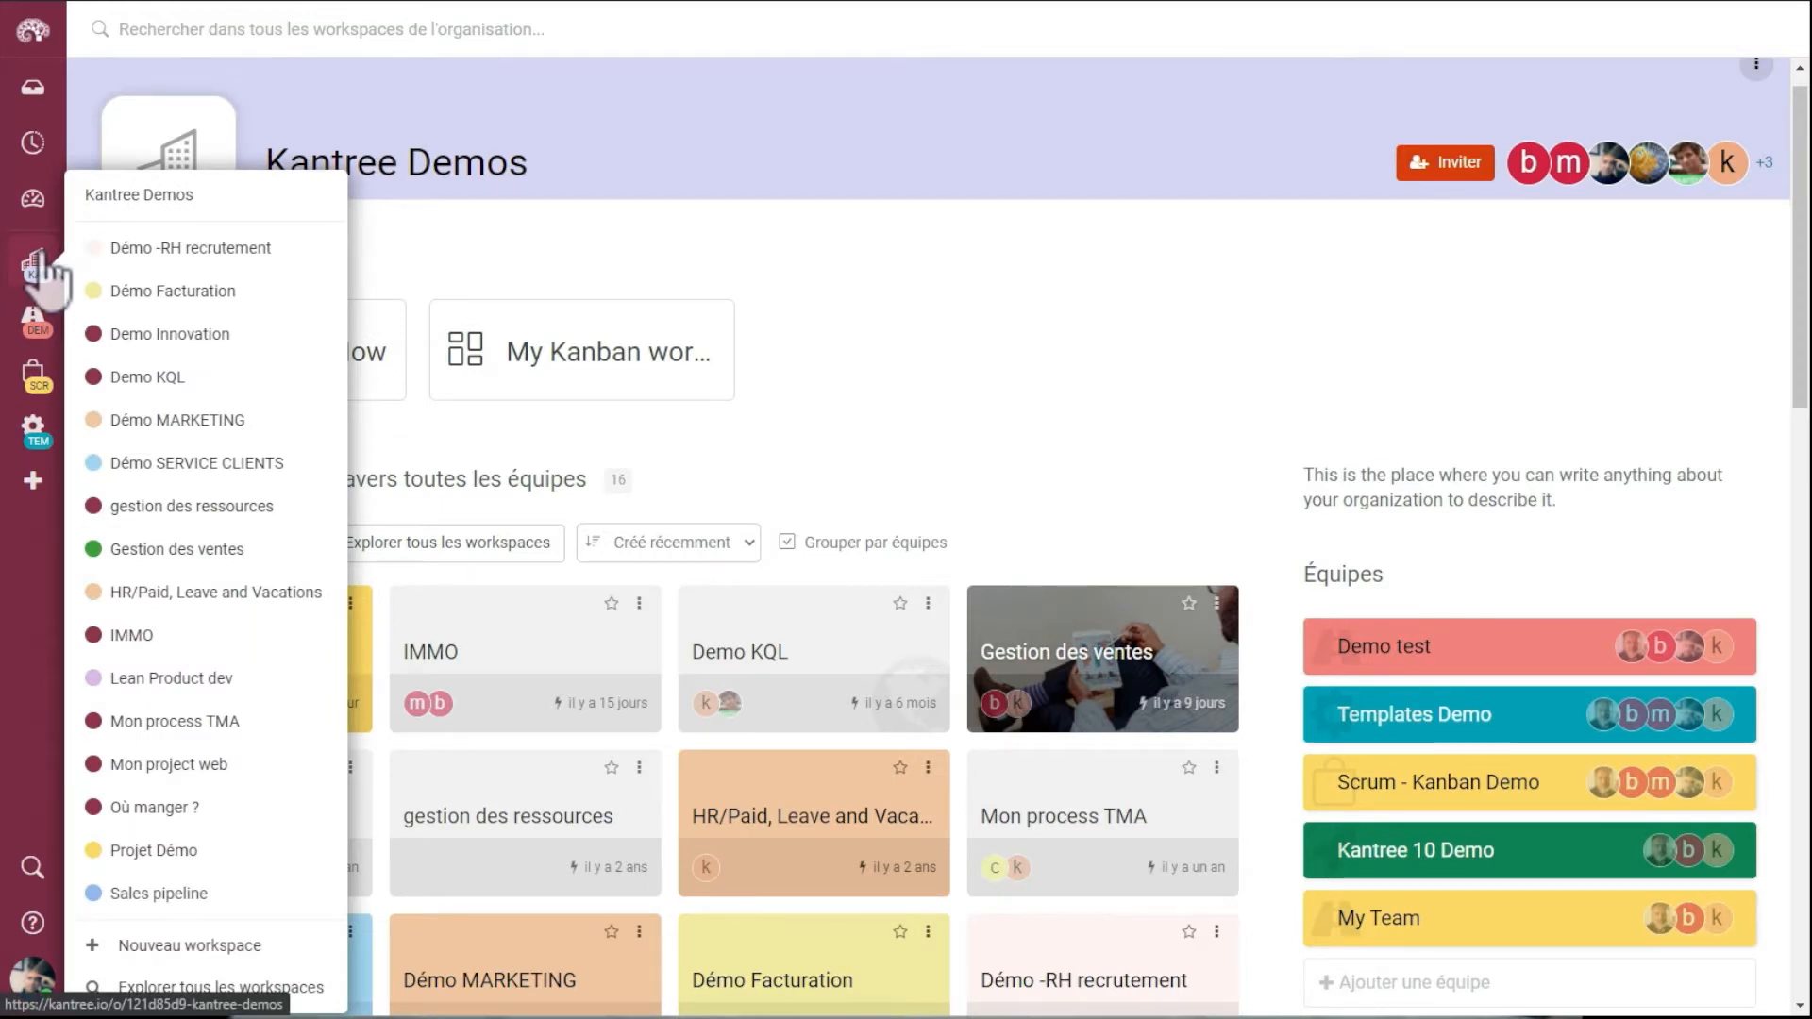
pyautogui.moveTo(56, 325)
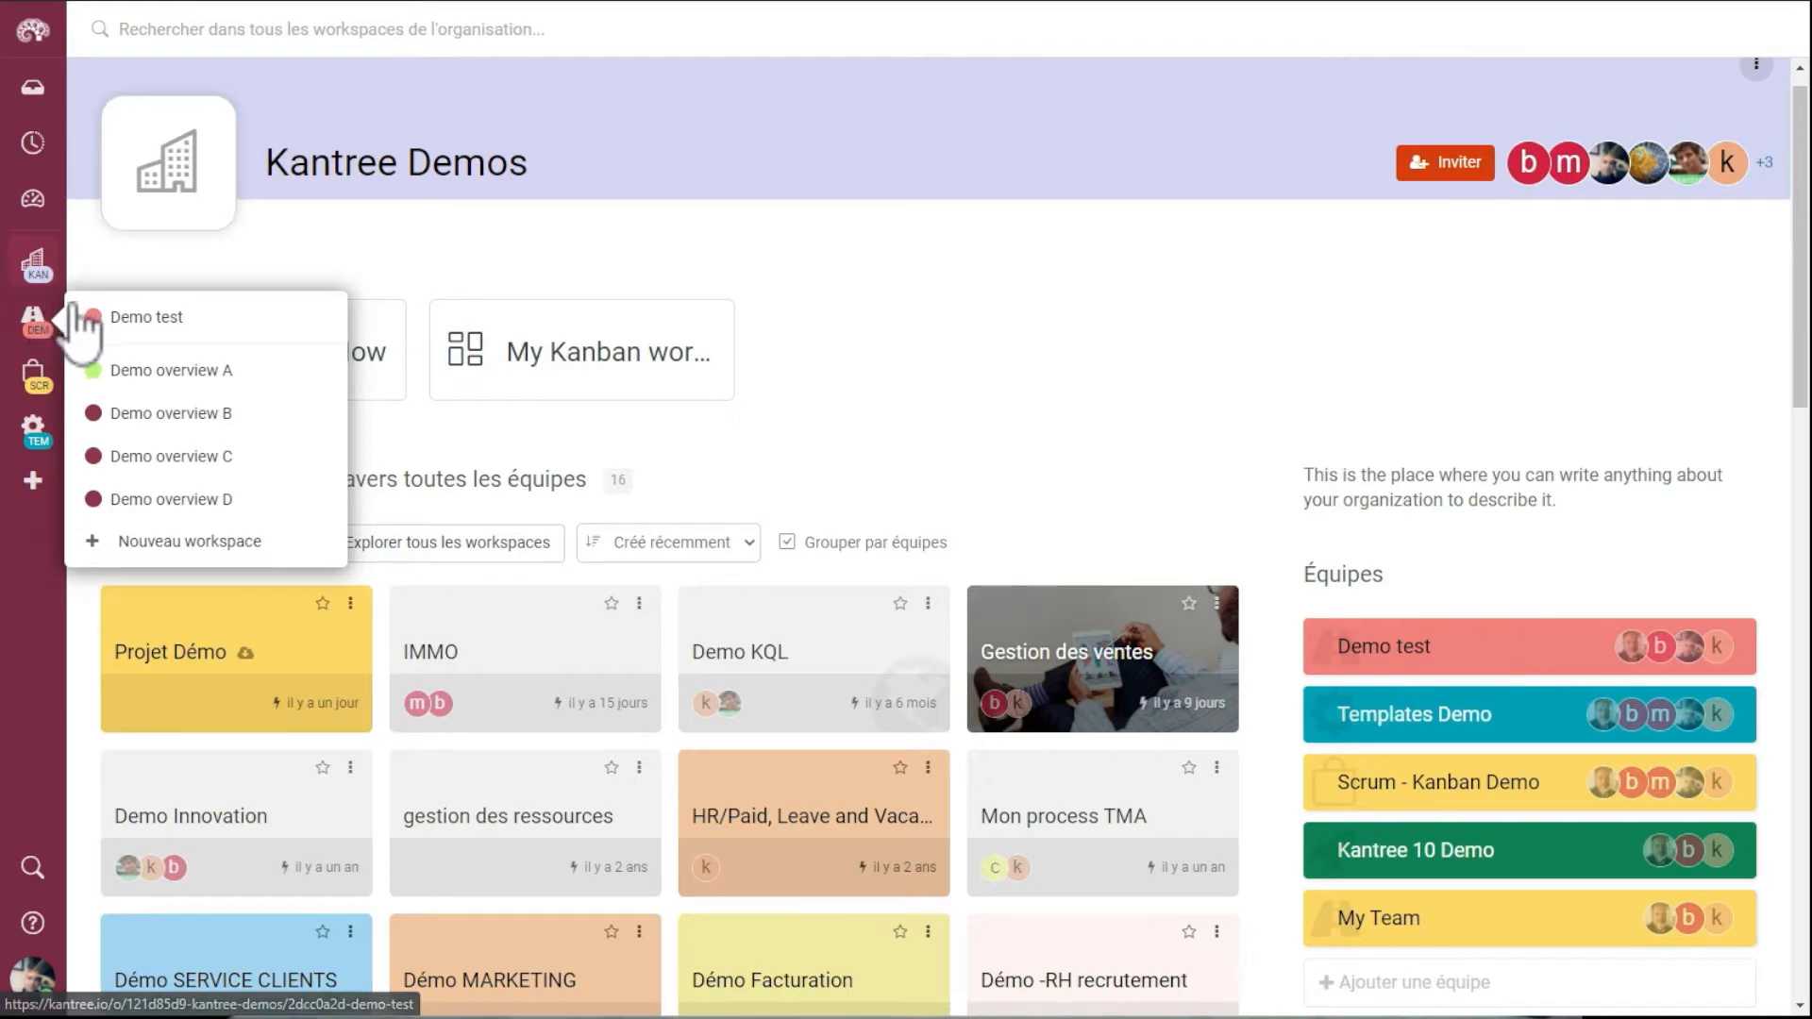
pyautogui.moveTo(39, 382)
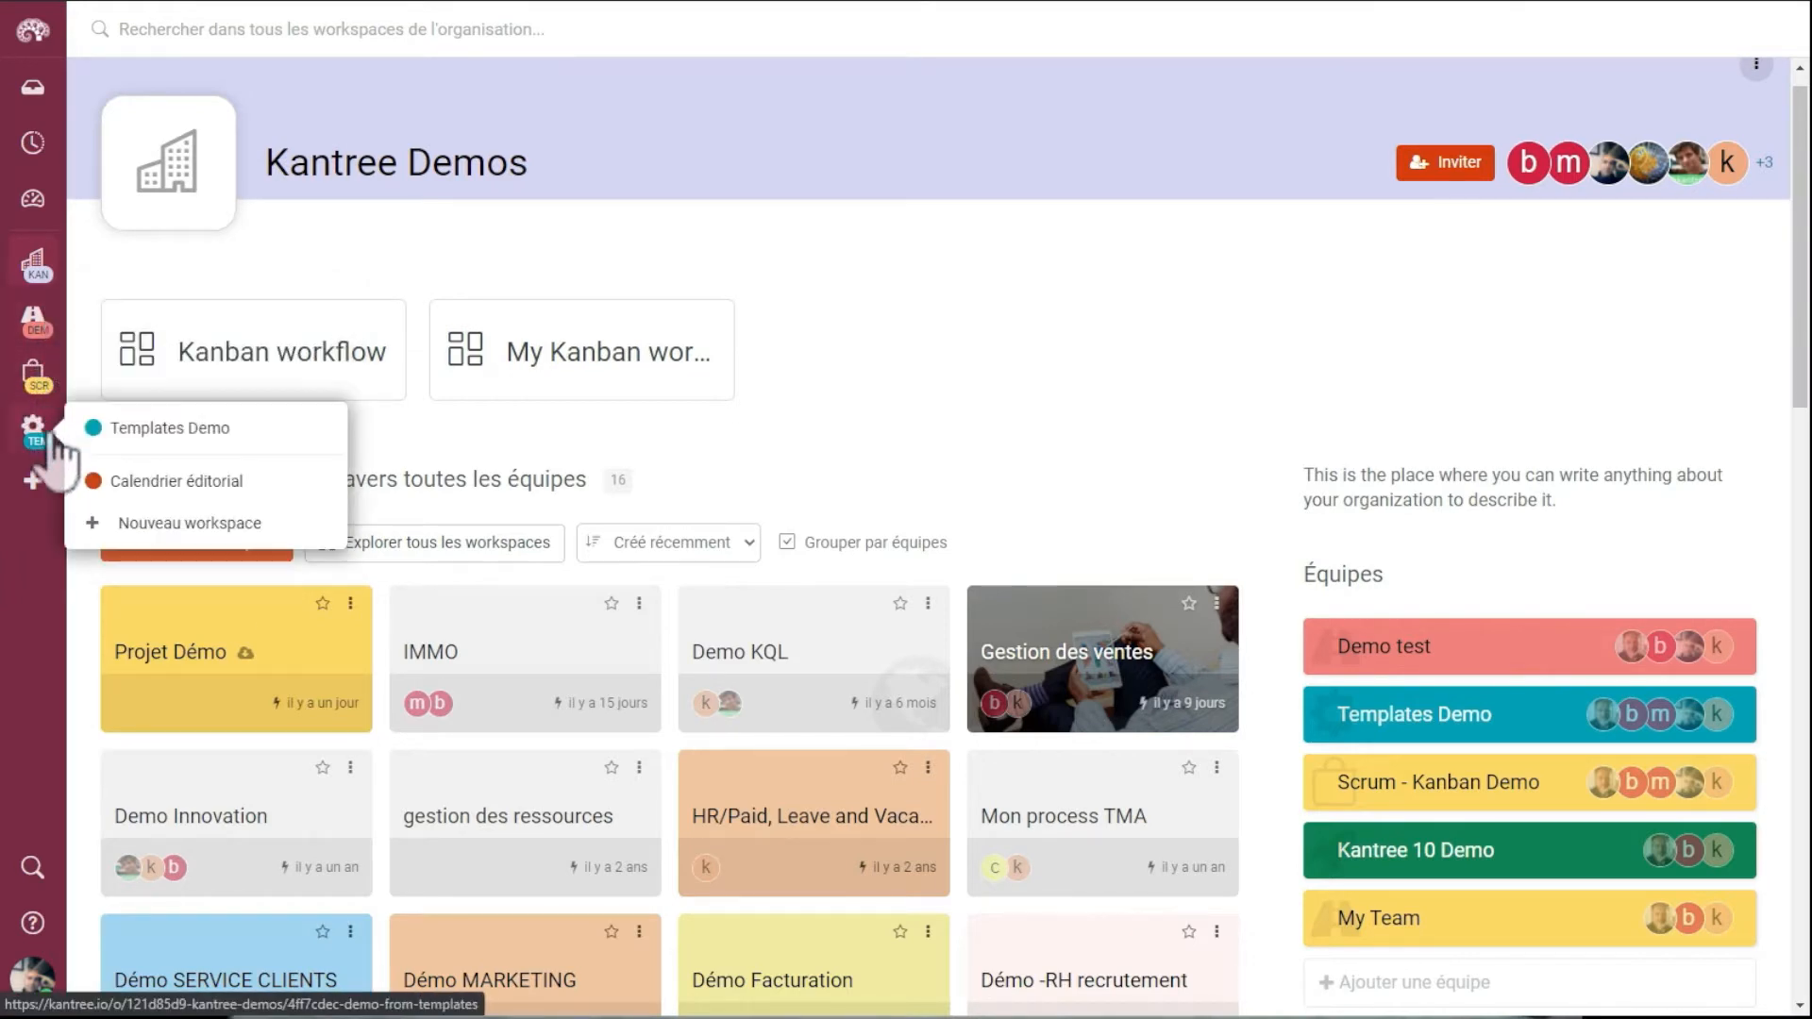
pyautogui.click(52, 486)
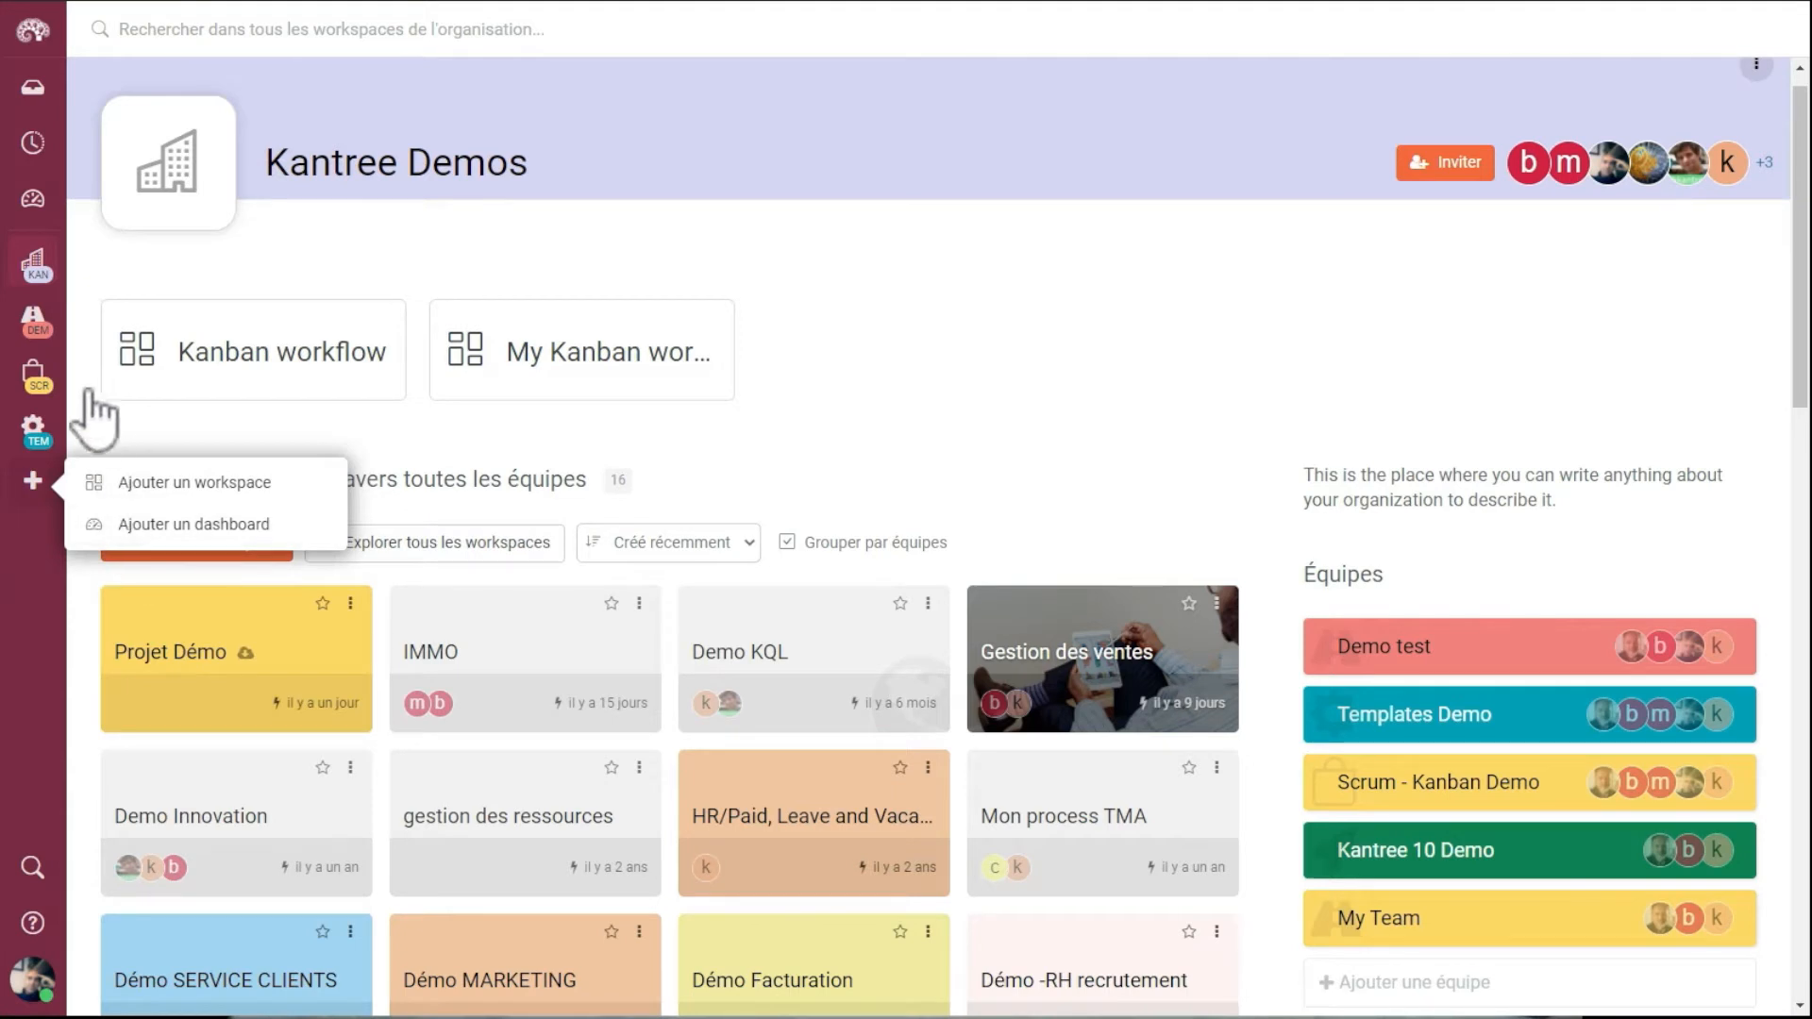
pyautogui.moveTo(53, 213)
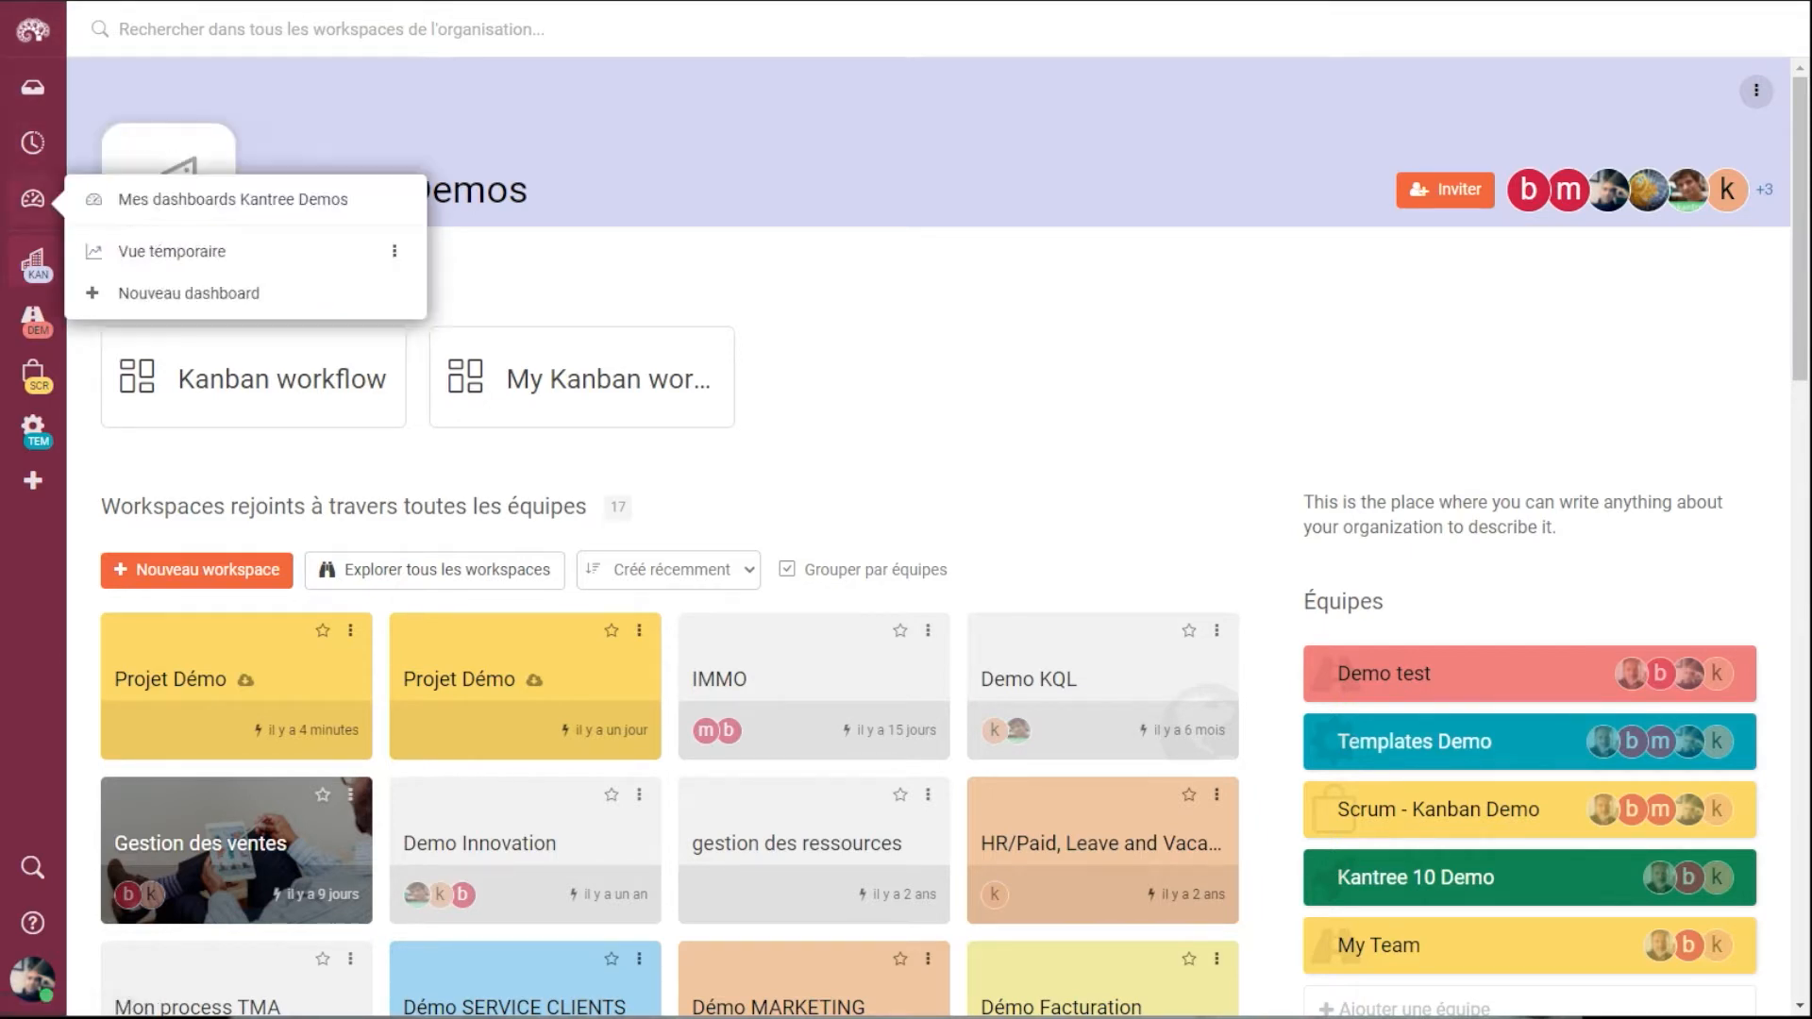
pyautogui.moveTo(33, 375)
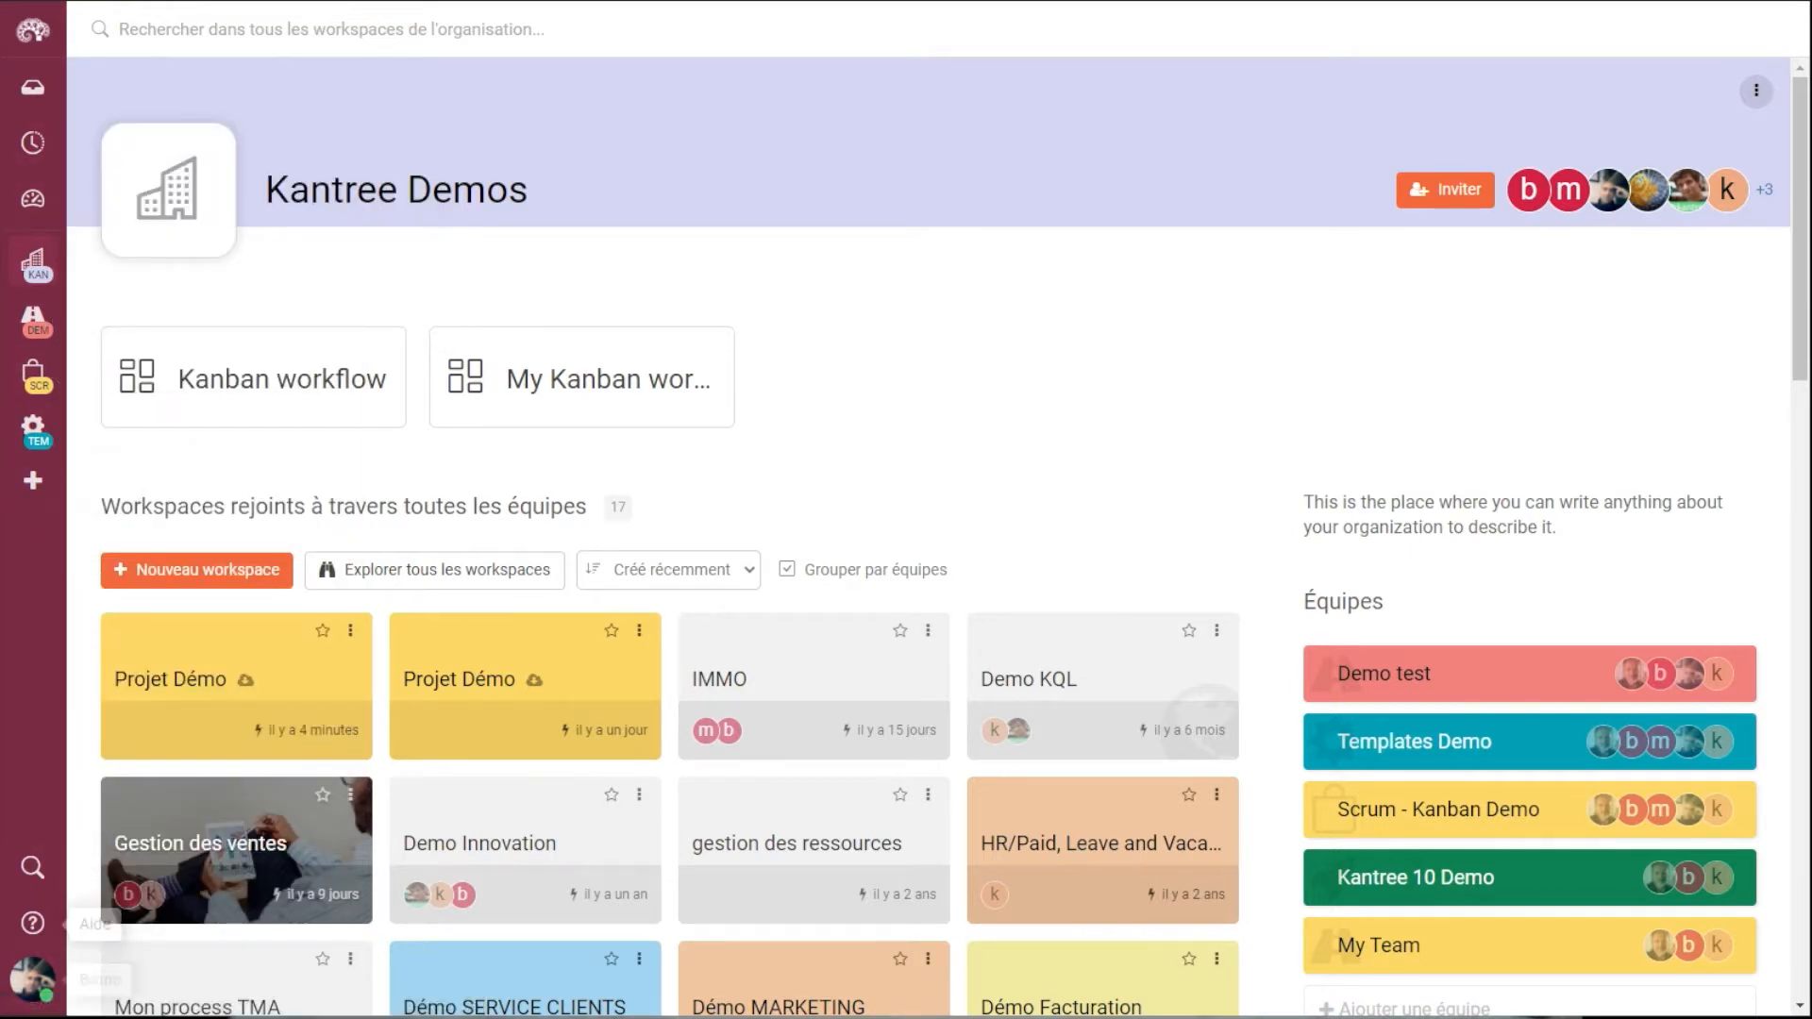
# Step: Change the organization view to show all organizations together
pyautogui.click(33, 980)
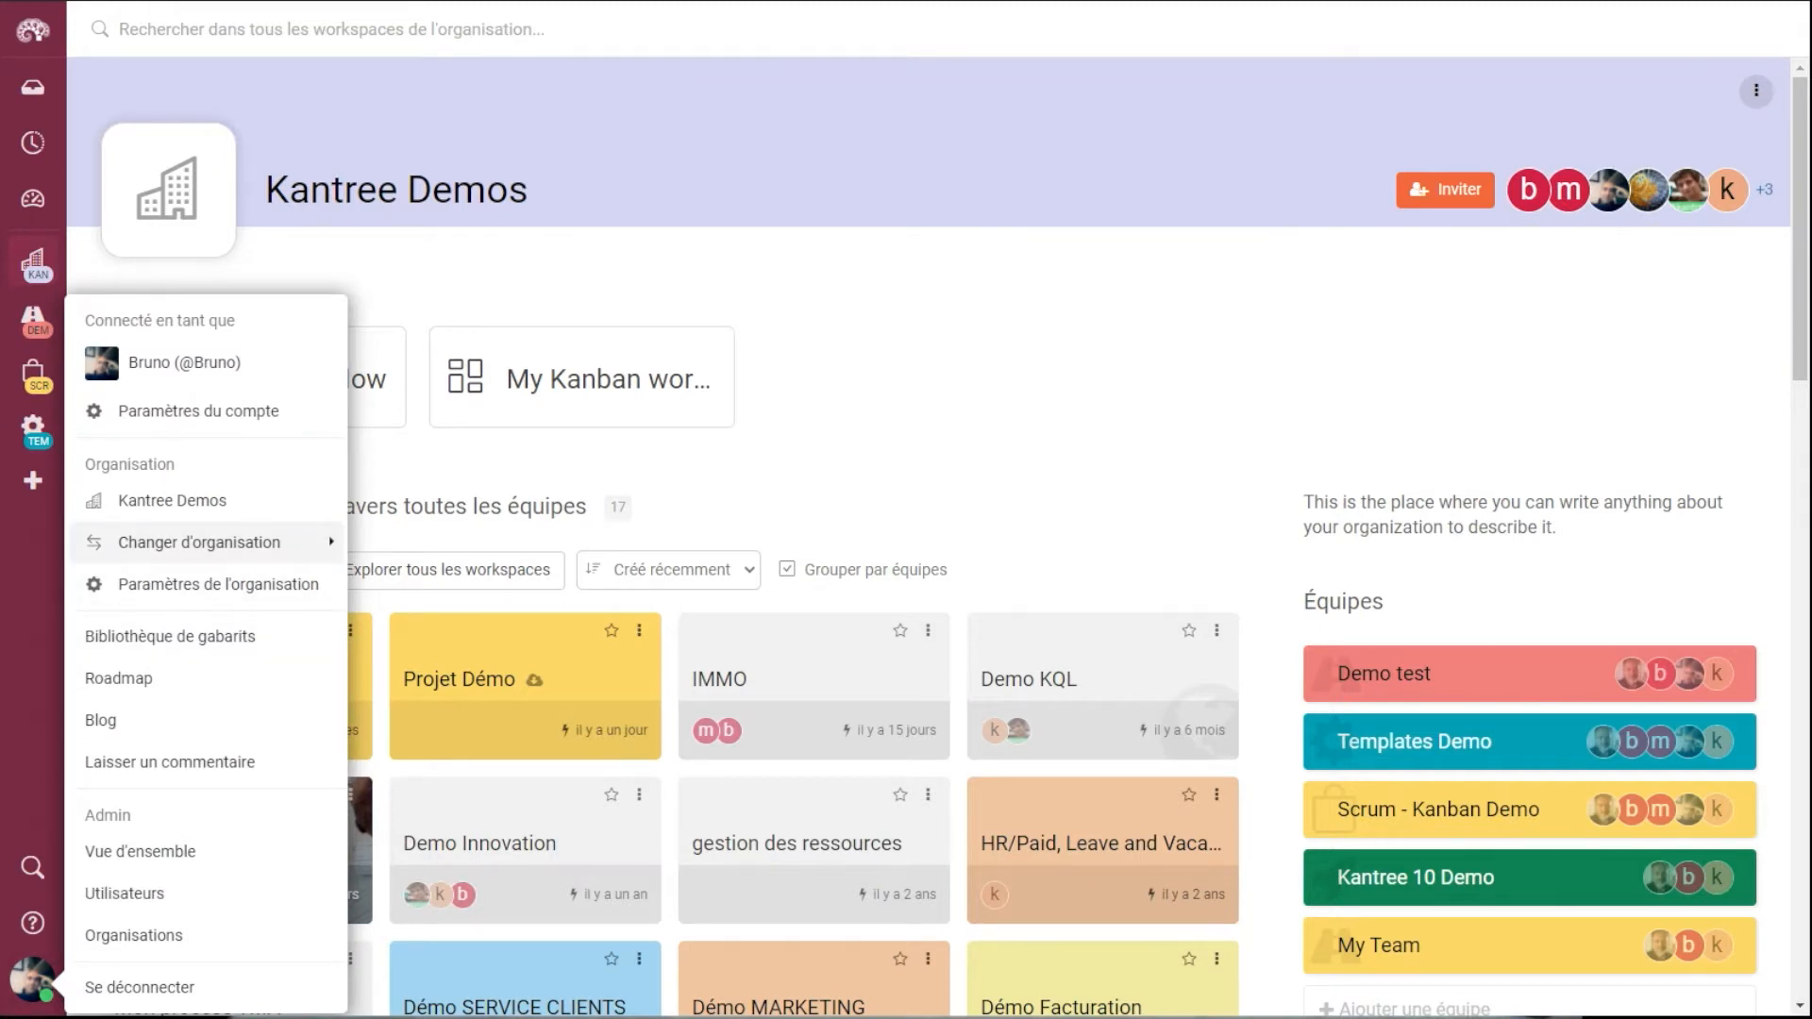
pyautogui.click(199, 542)
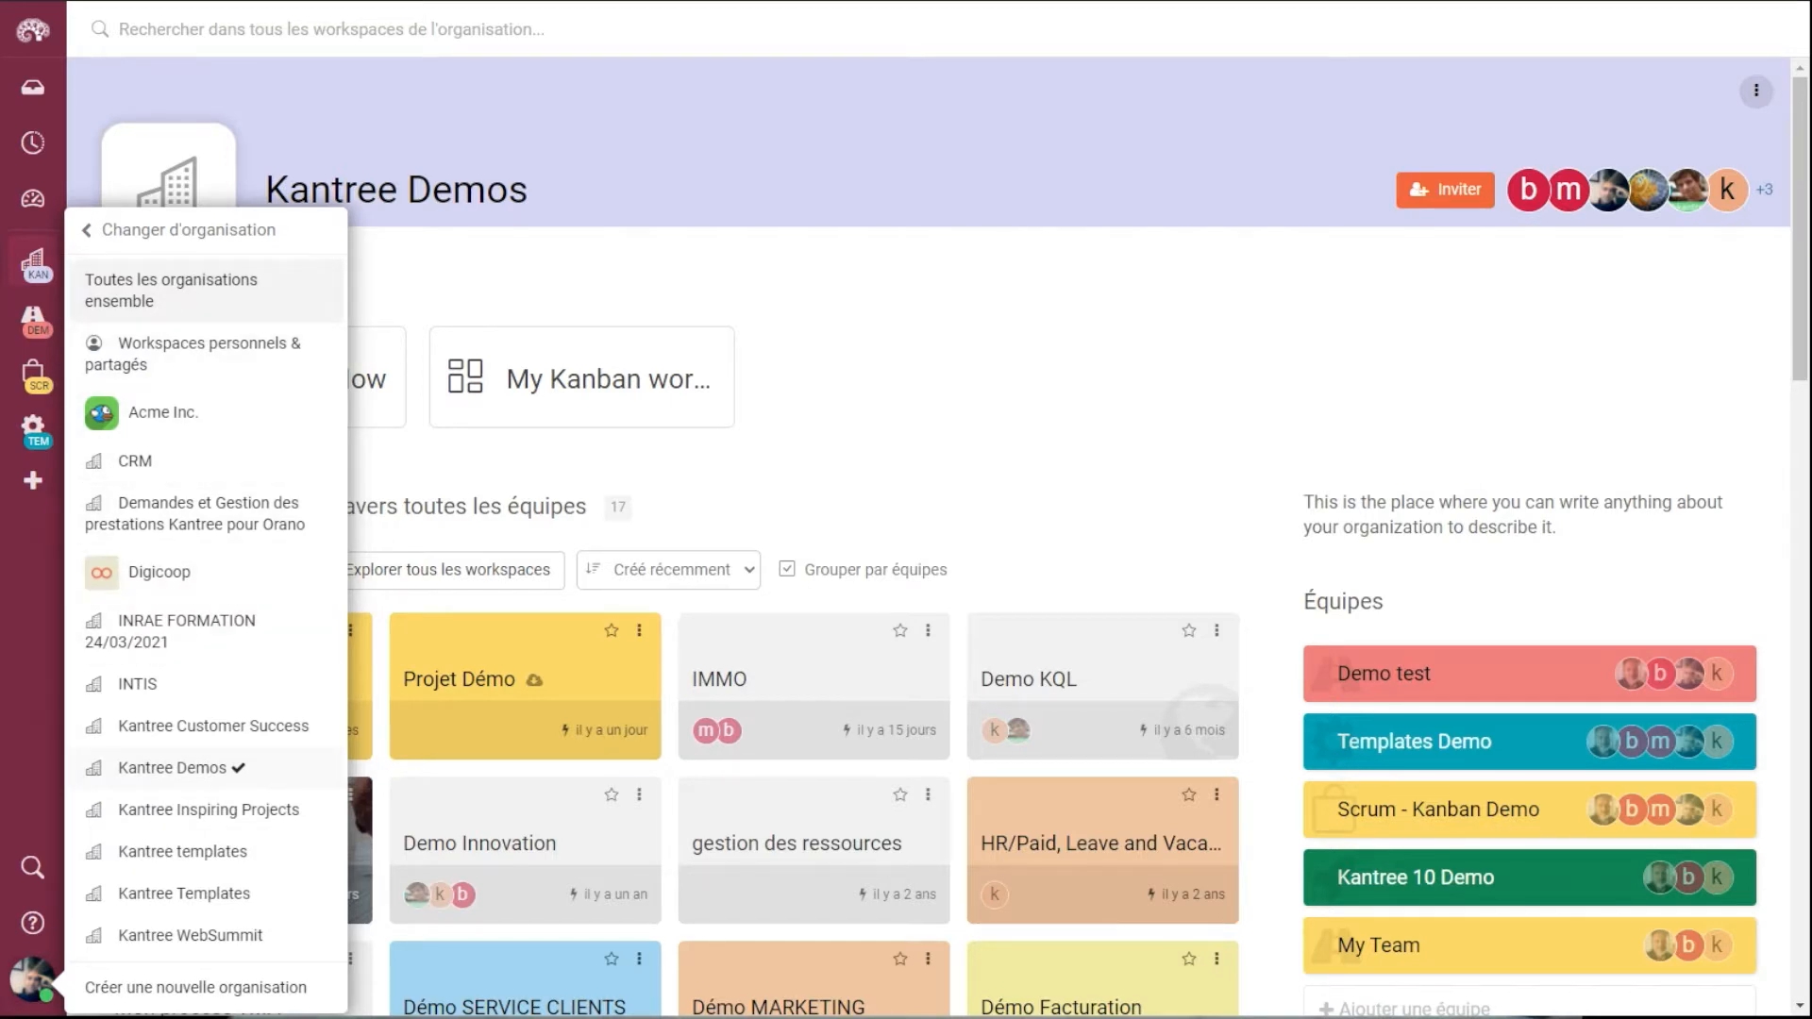
pyautogui.click(171, 289)
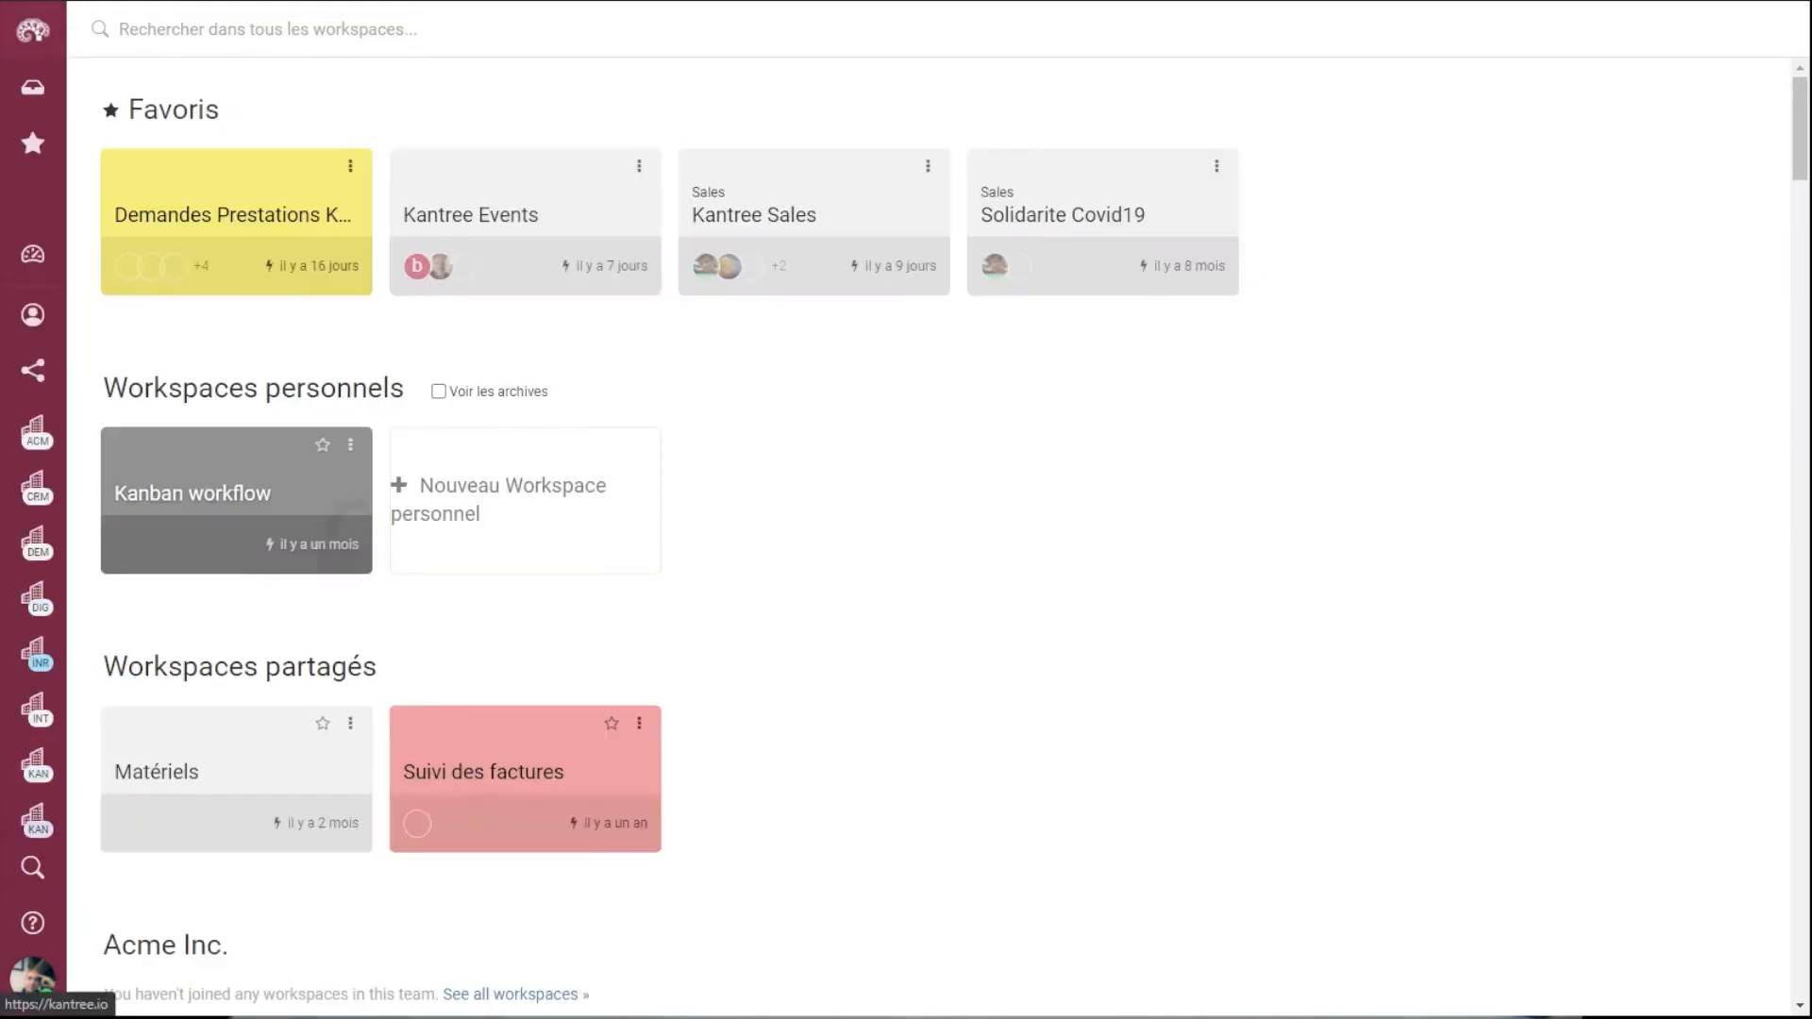
# Step: Preview the personal and shared workspaces and the Acme Inc. entry with its option to focus on that organization
pyautogui.moveTo(33, 254)
pyautogui.moveTo(33, 314)
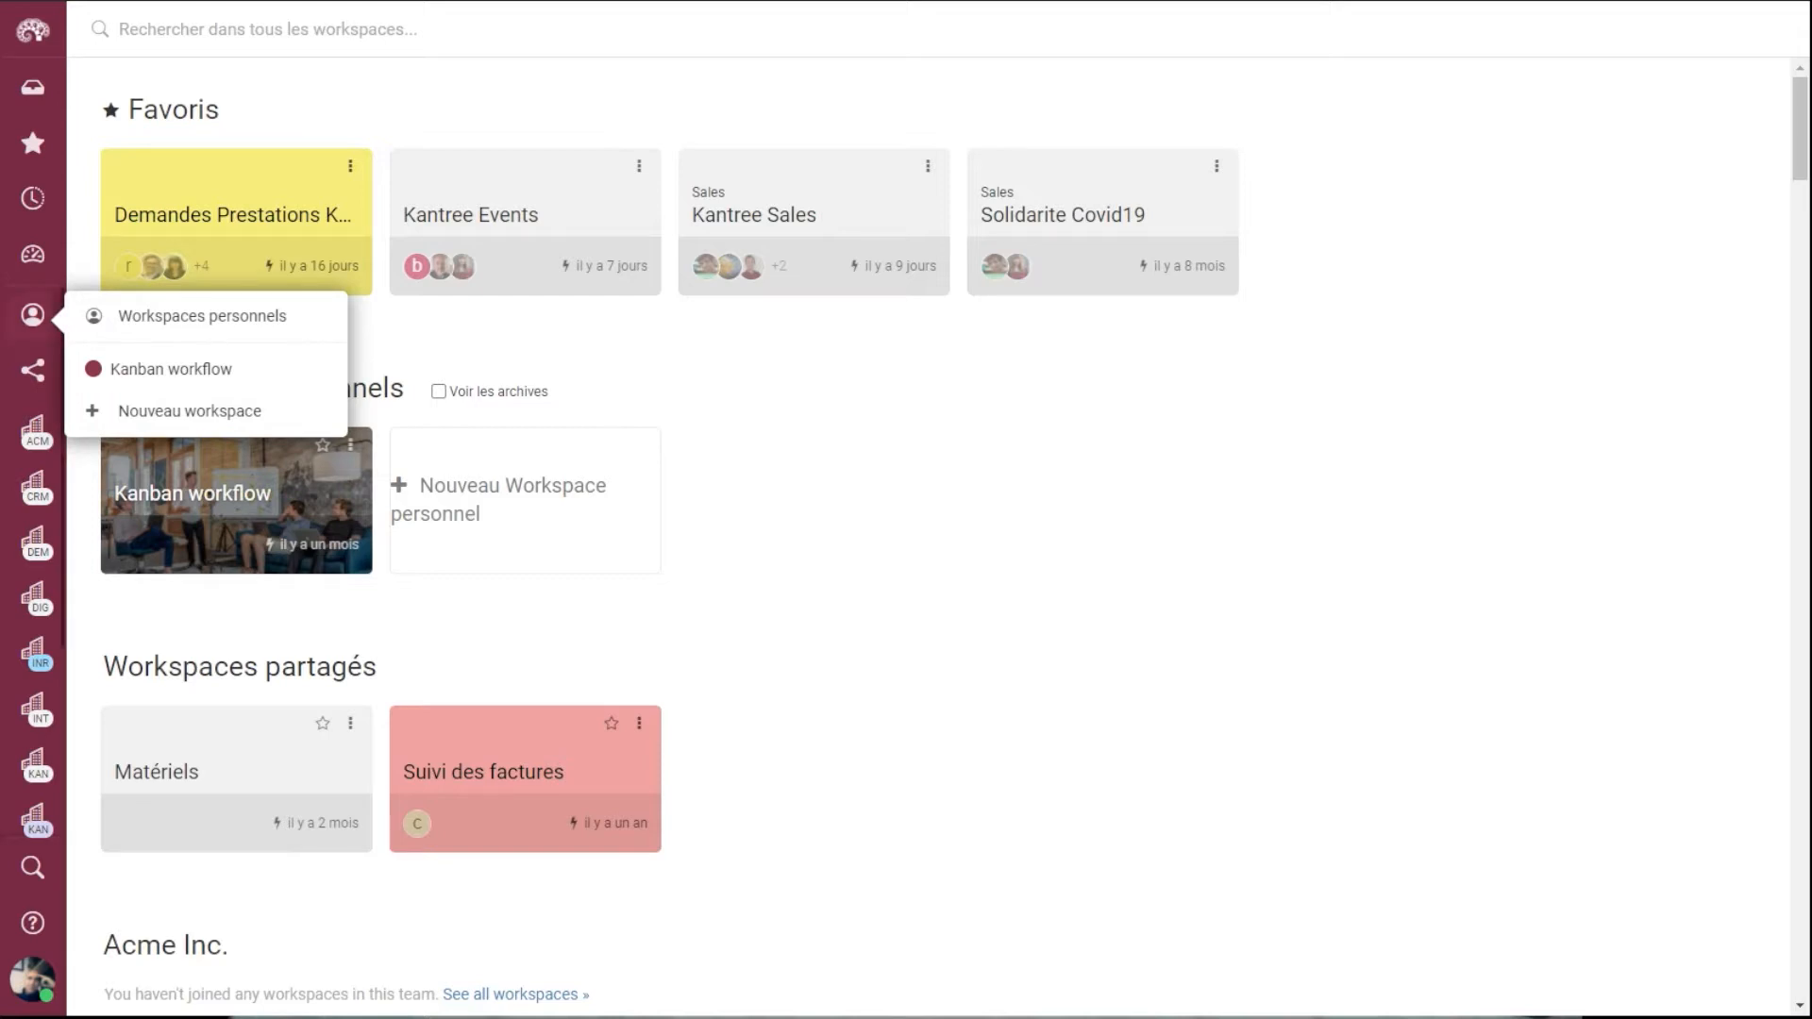
pyautogui.moveTo(34, 370)
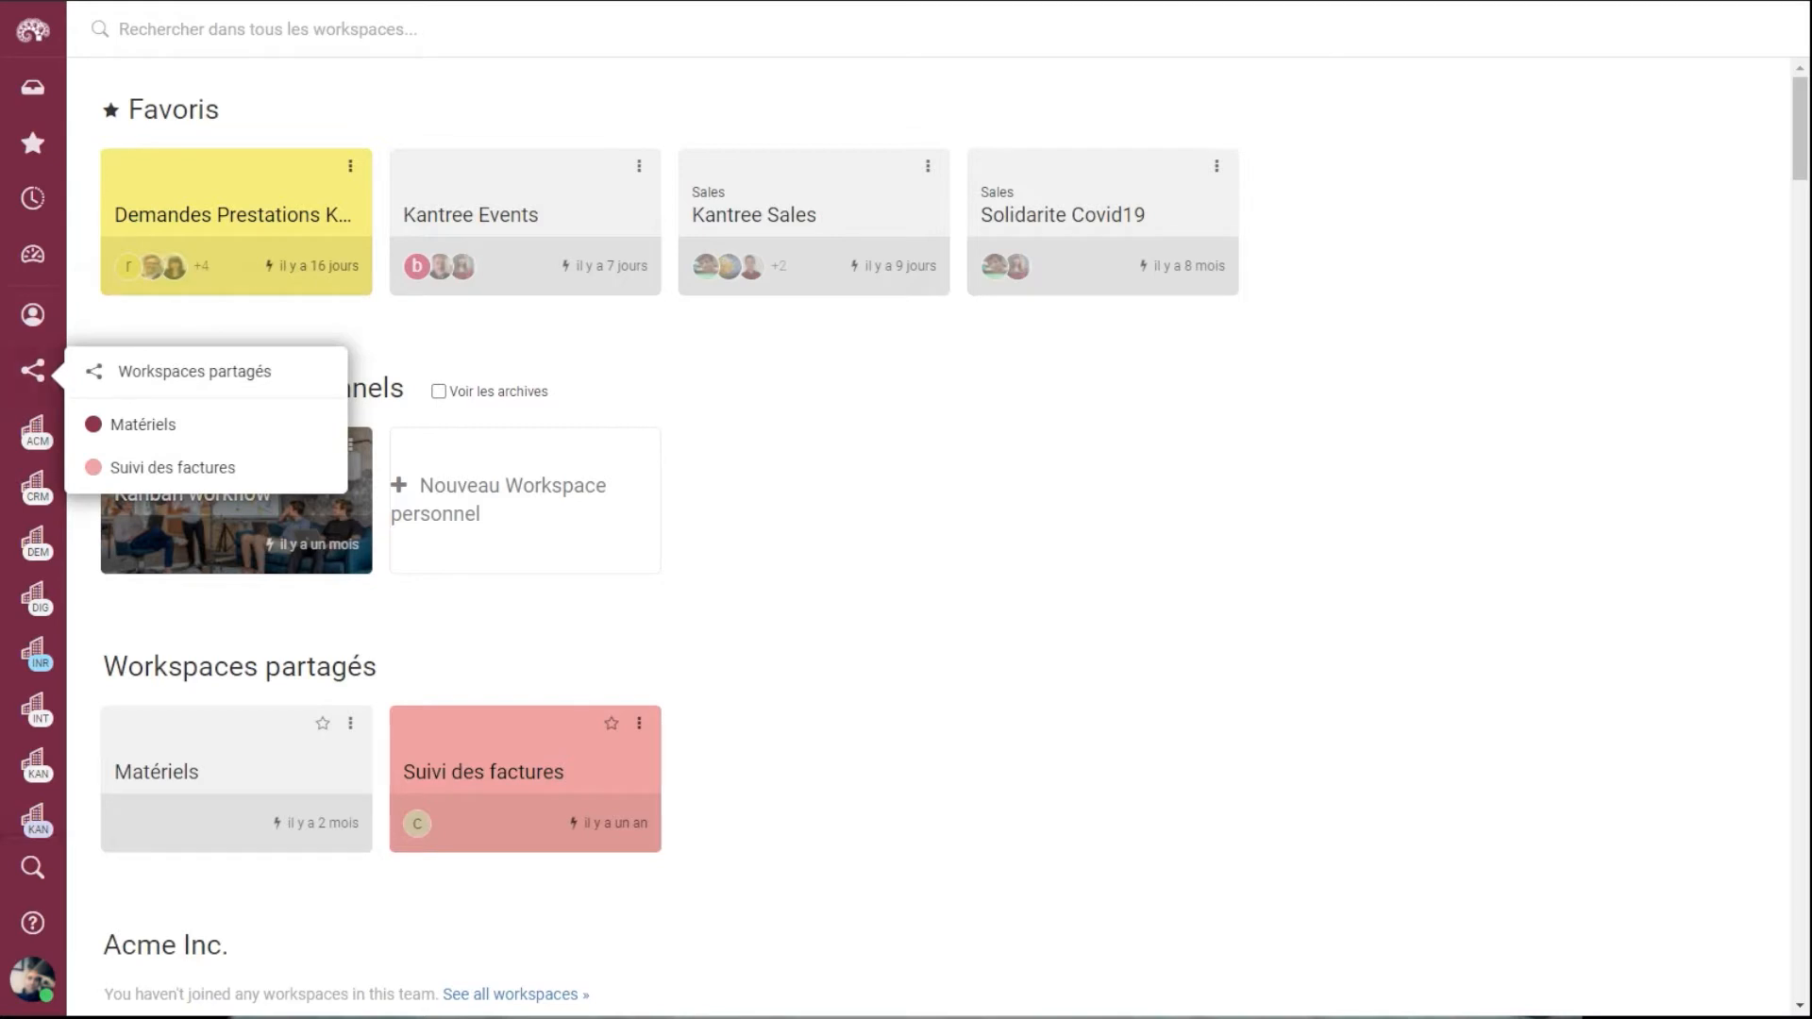
pyautogui.moveTo(33, 432)
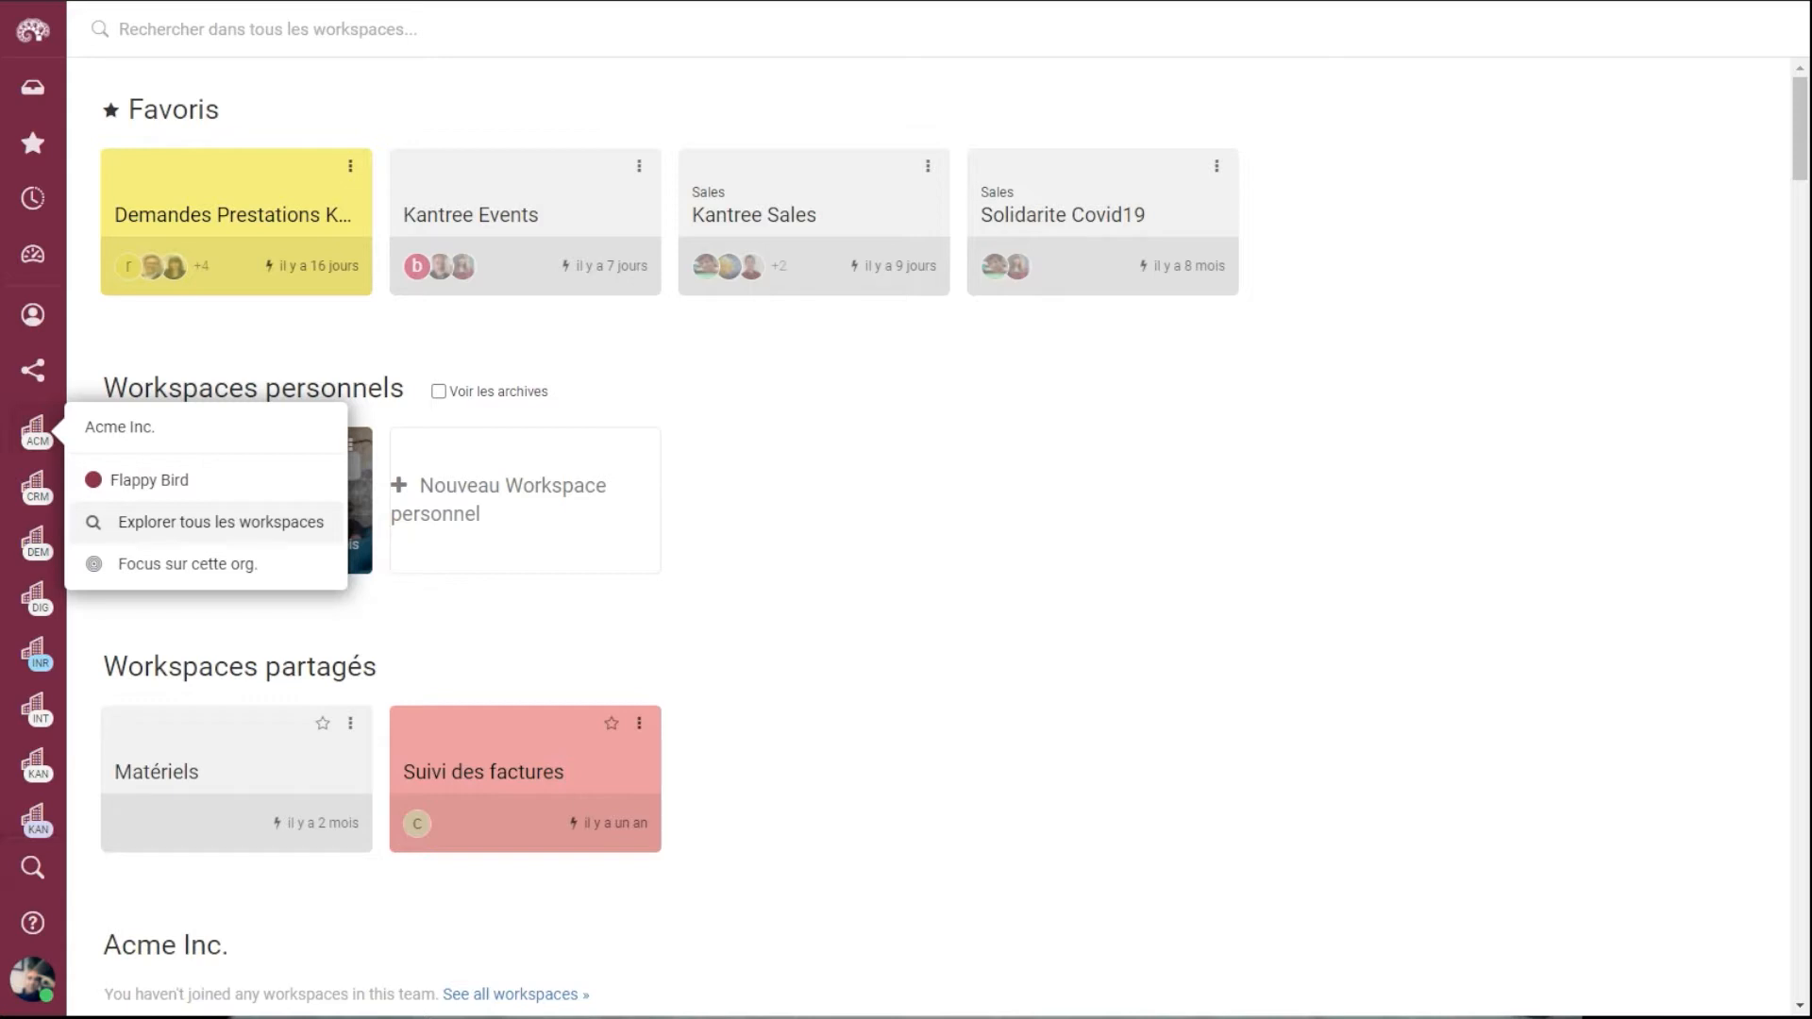
pyautogui.moveTo(36, 487)
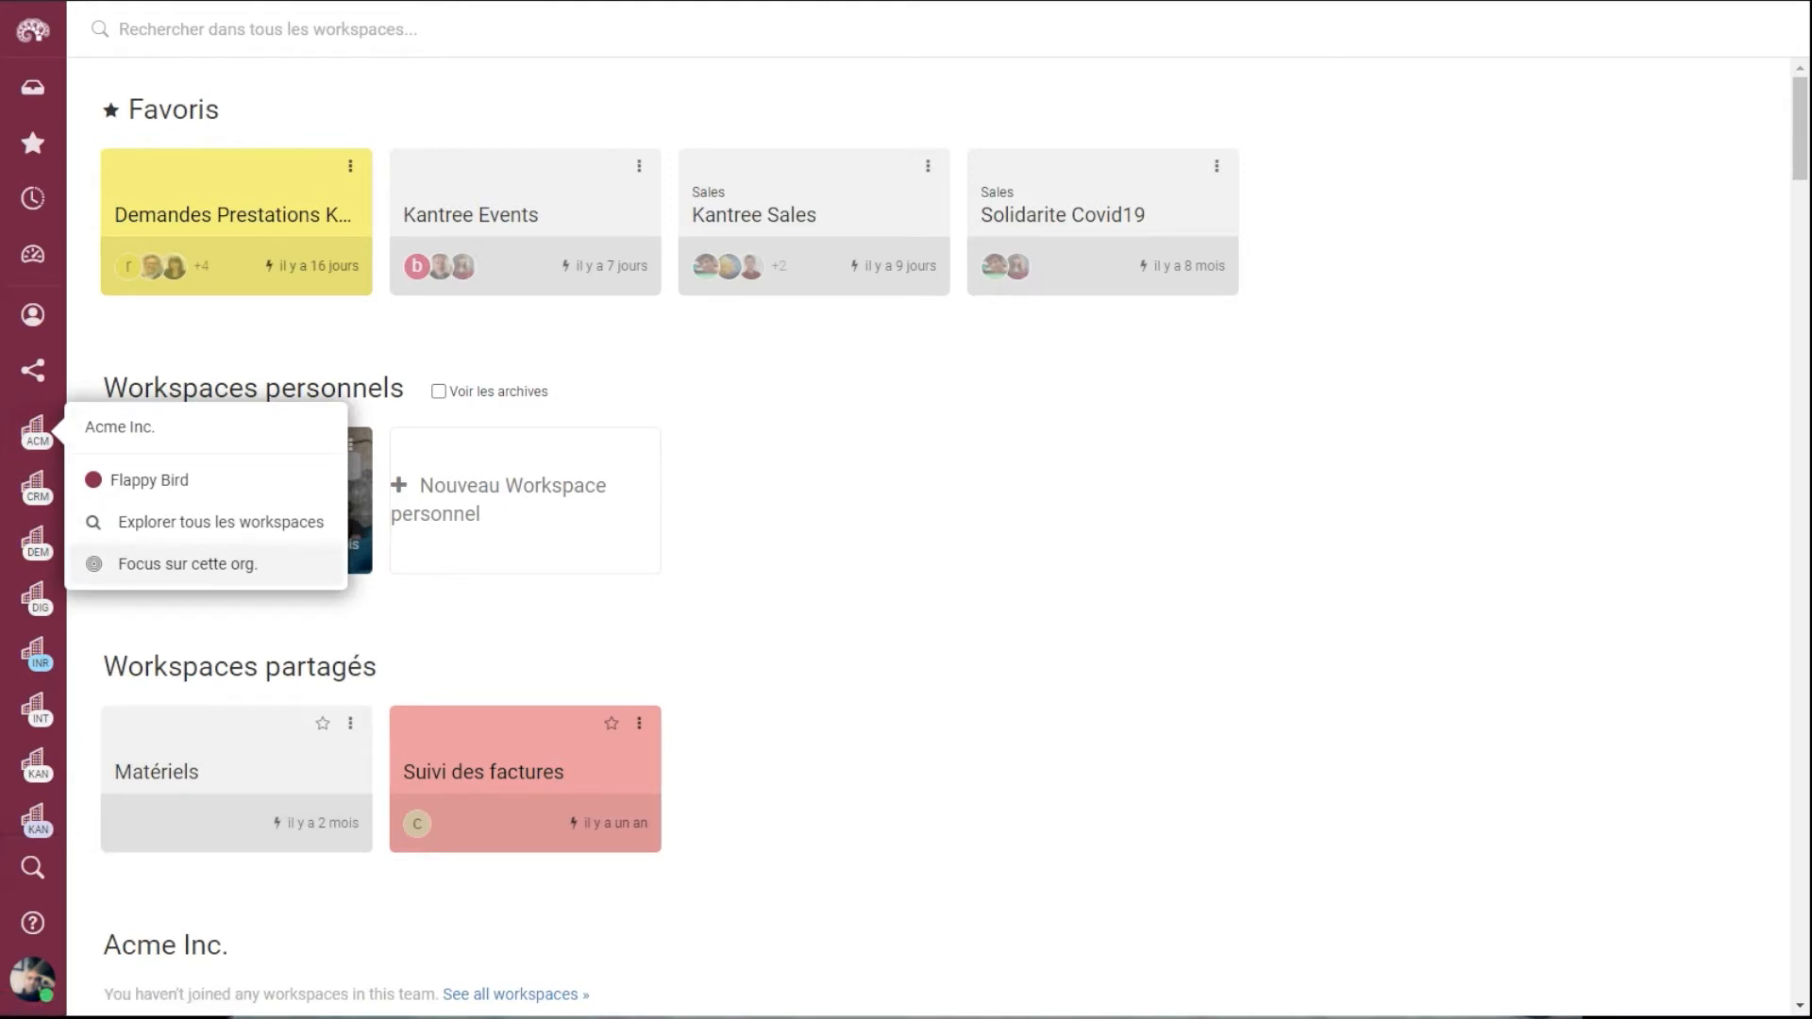
pyautogui.click(188, 563)
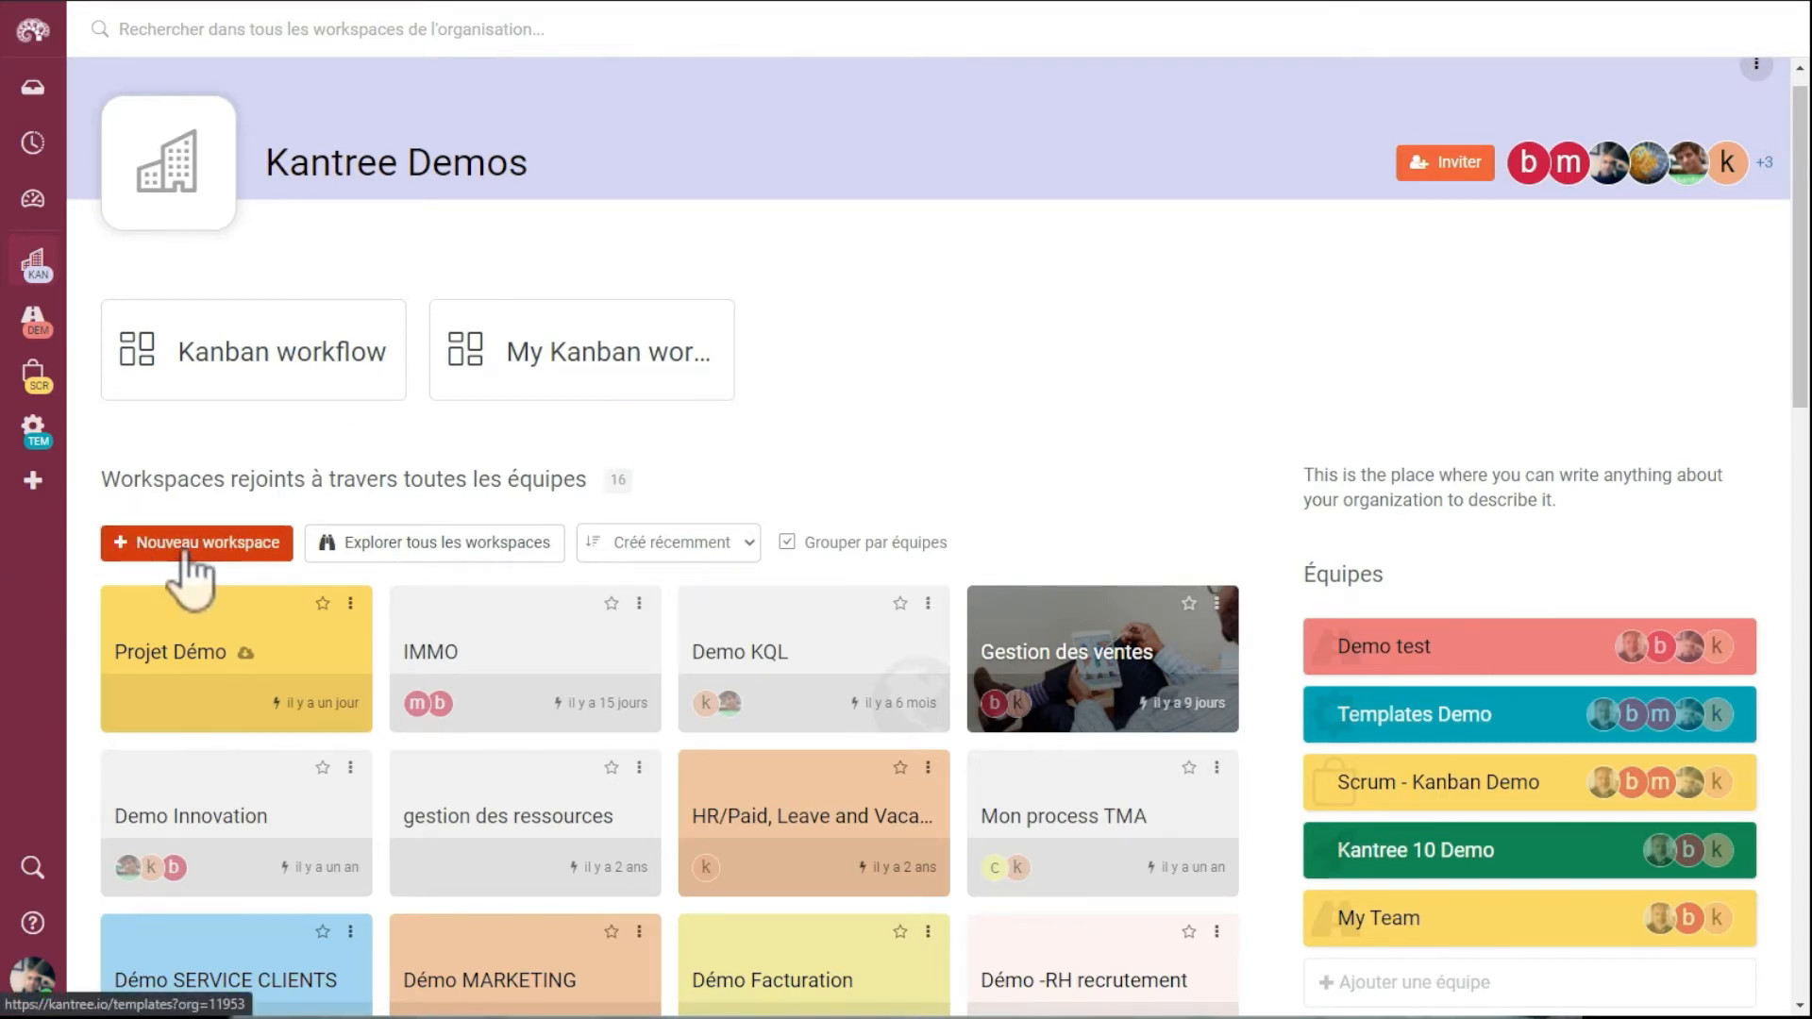
# Step: Start a new workspace in Kantree Demos and browse the template library down to the organization's own templates
pyautogui.click(180, 549)
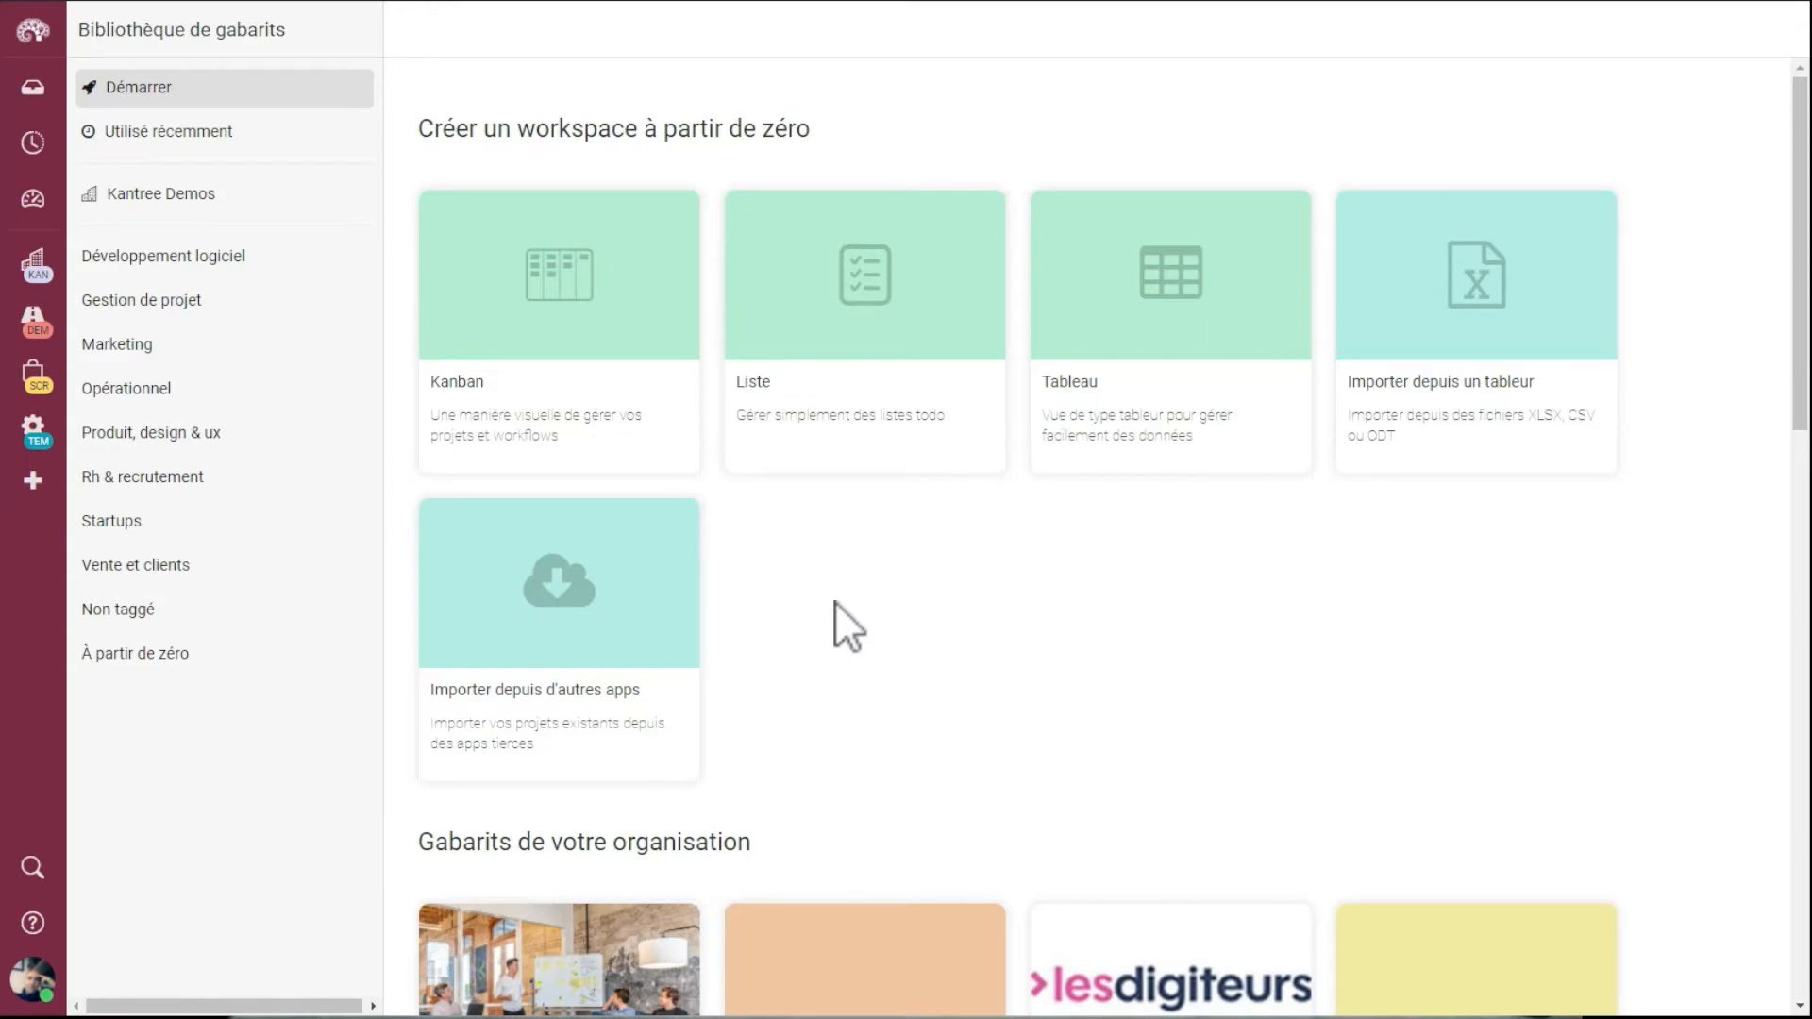
pyautogui.scroll(-2, 834, 604)
pyautogui.scroll(-3, 838, 614)
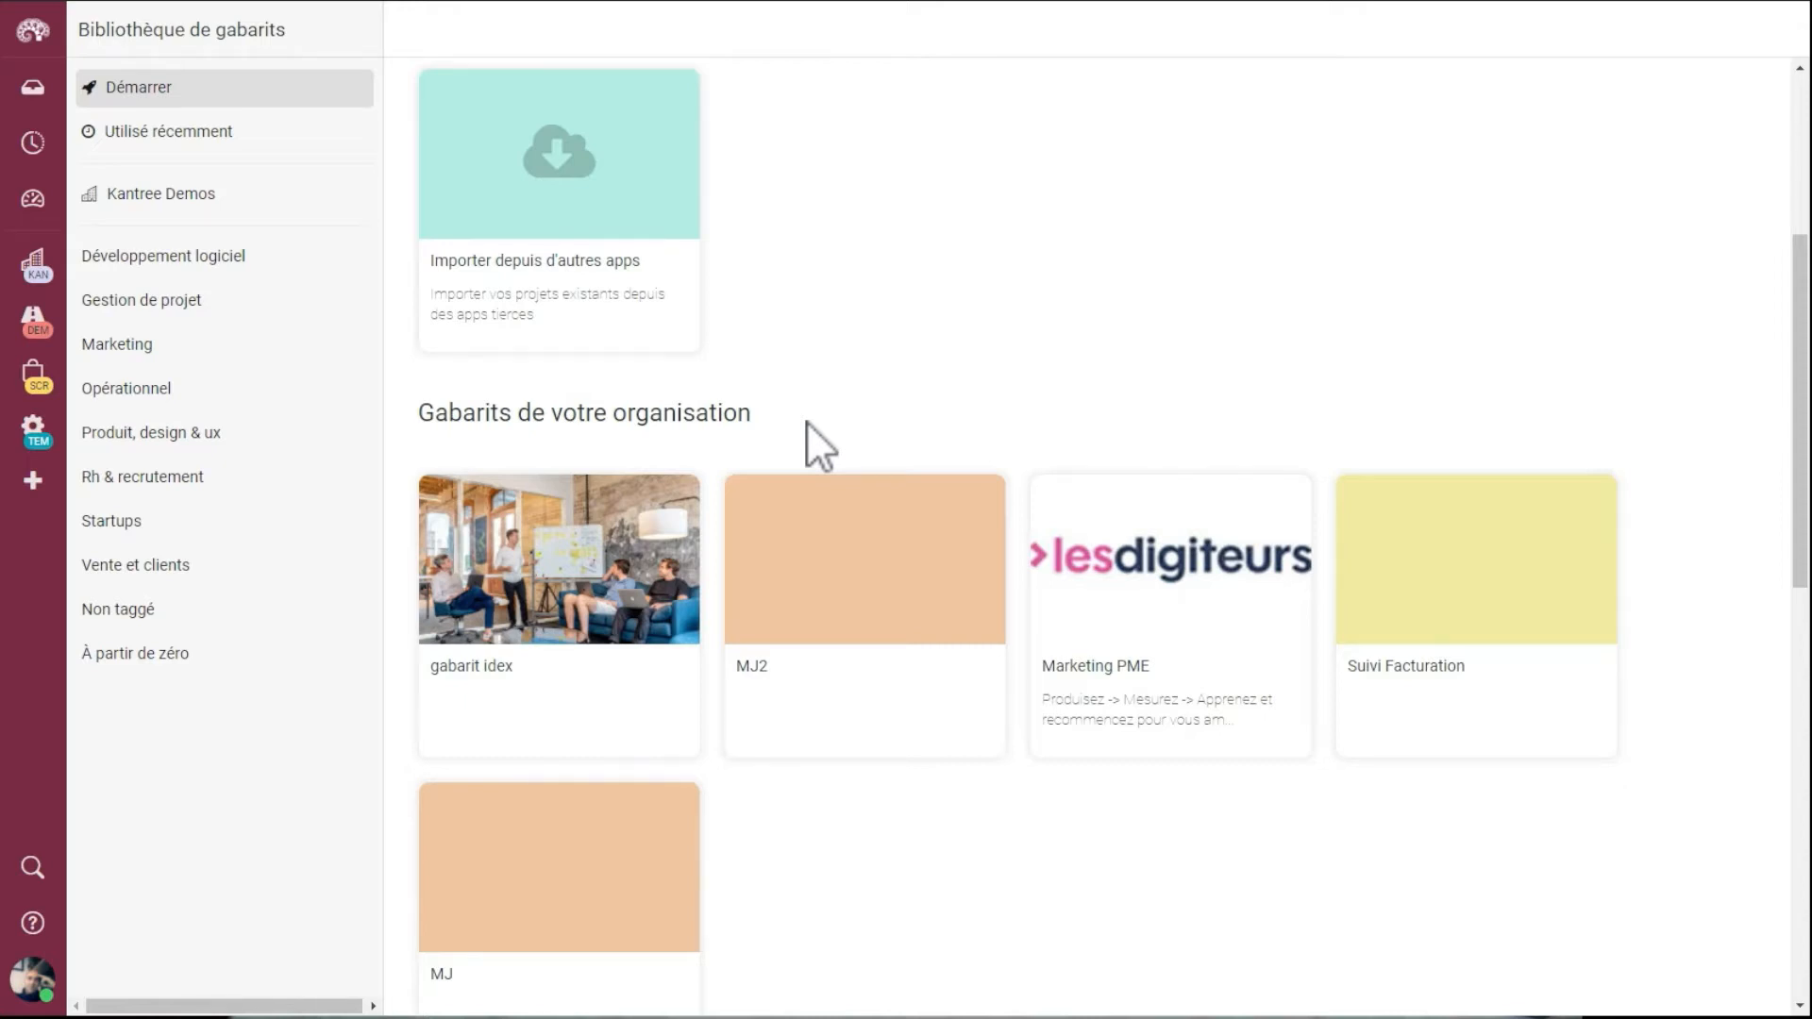
# Step: Browse the organization's own templates and the recommended templates, such as Bug tracker, Calendrier éditorial and Scrum
pyautogui.scroll(-2, 808, 425)
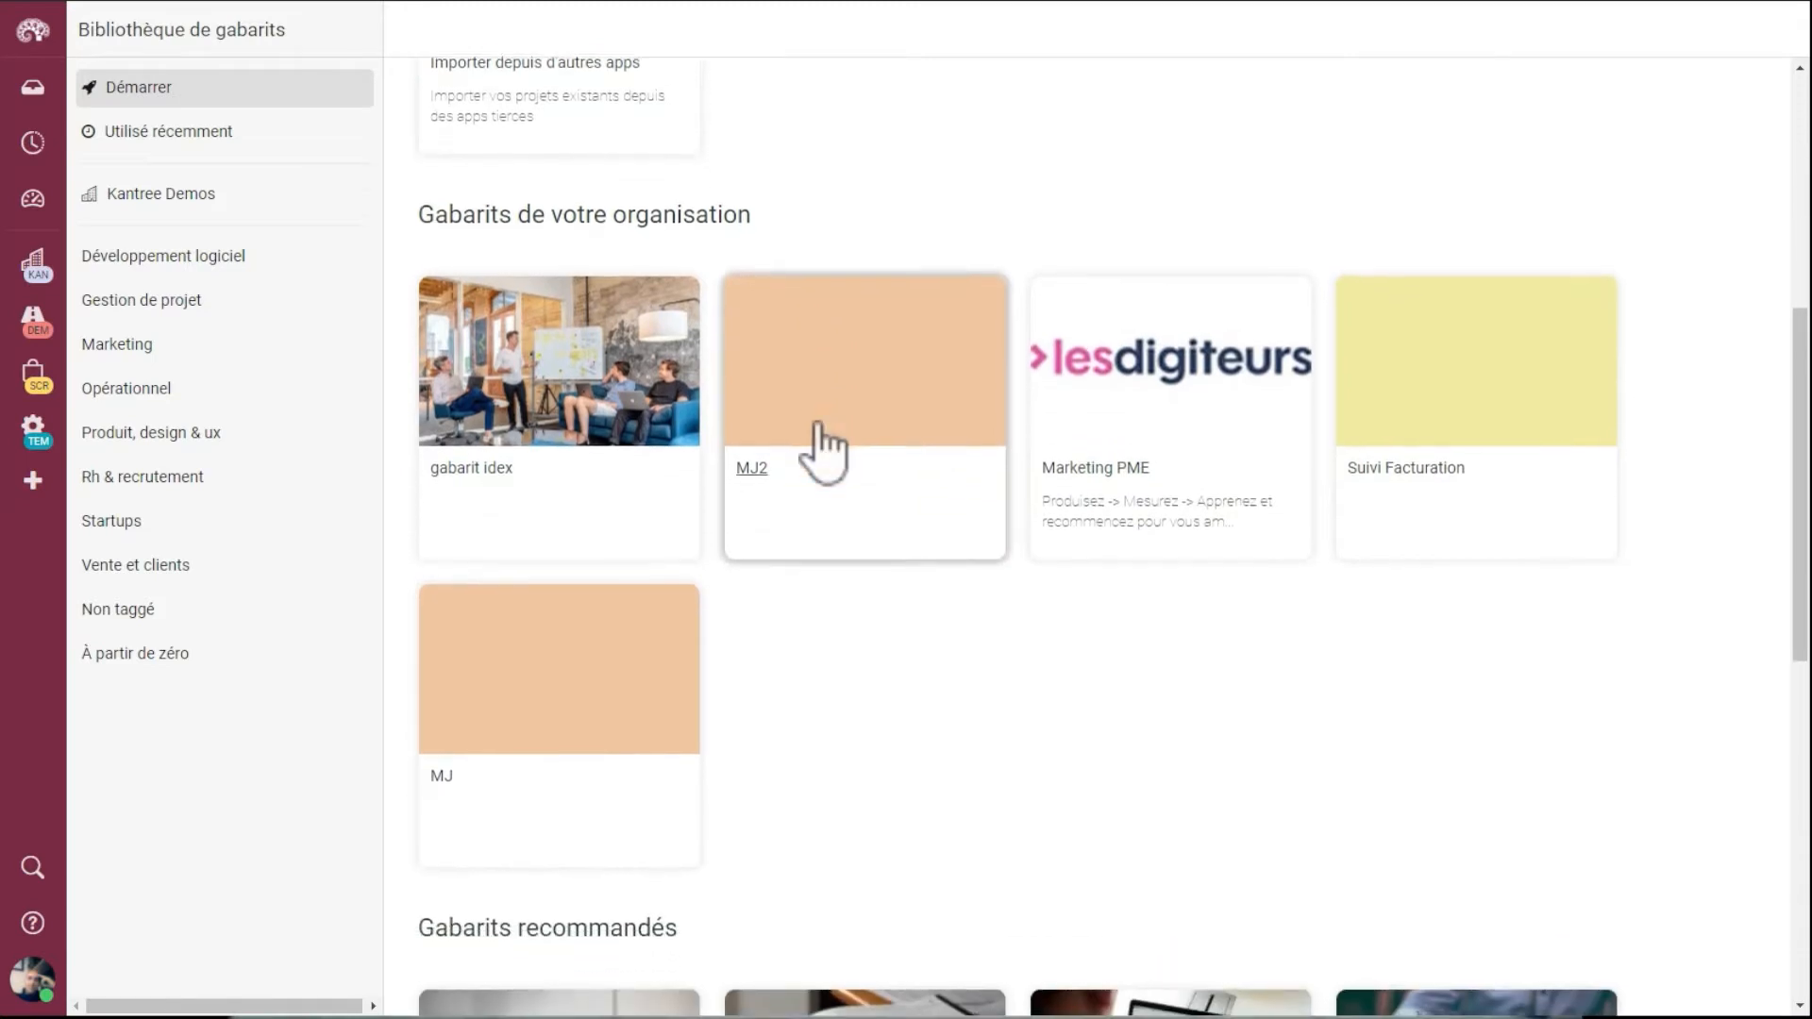
pyautogui.scroll(-2, 823, 453)
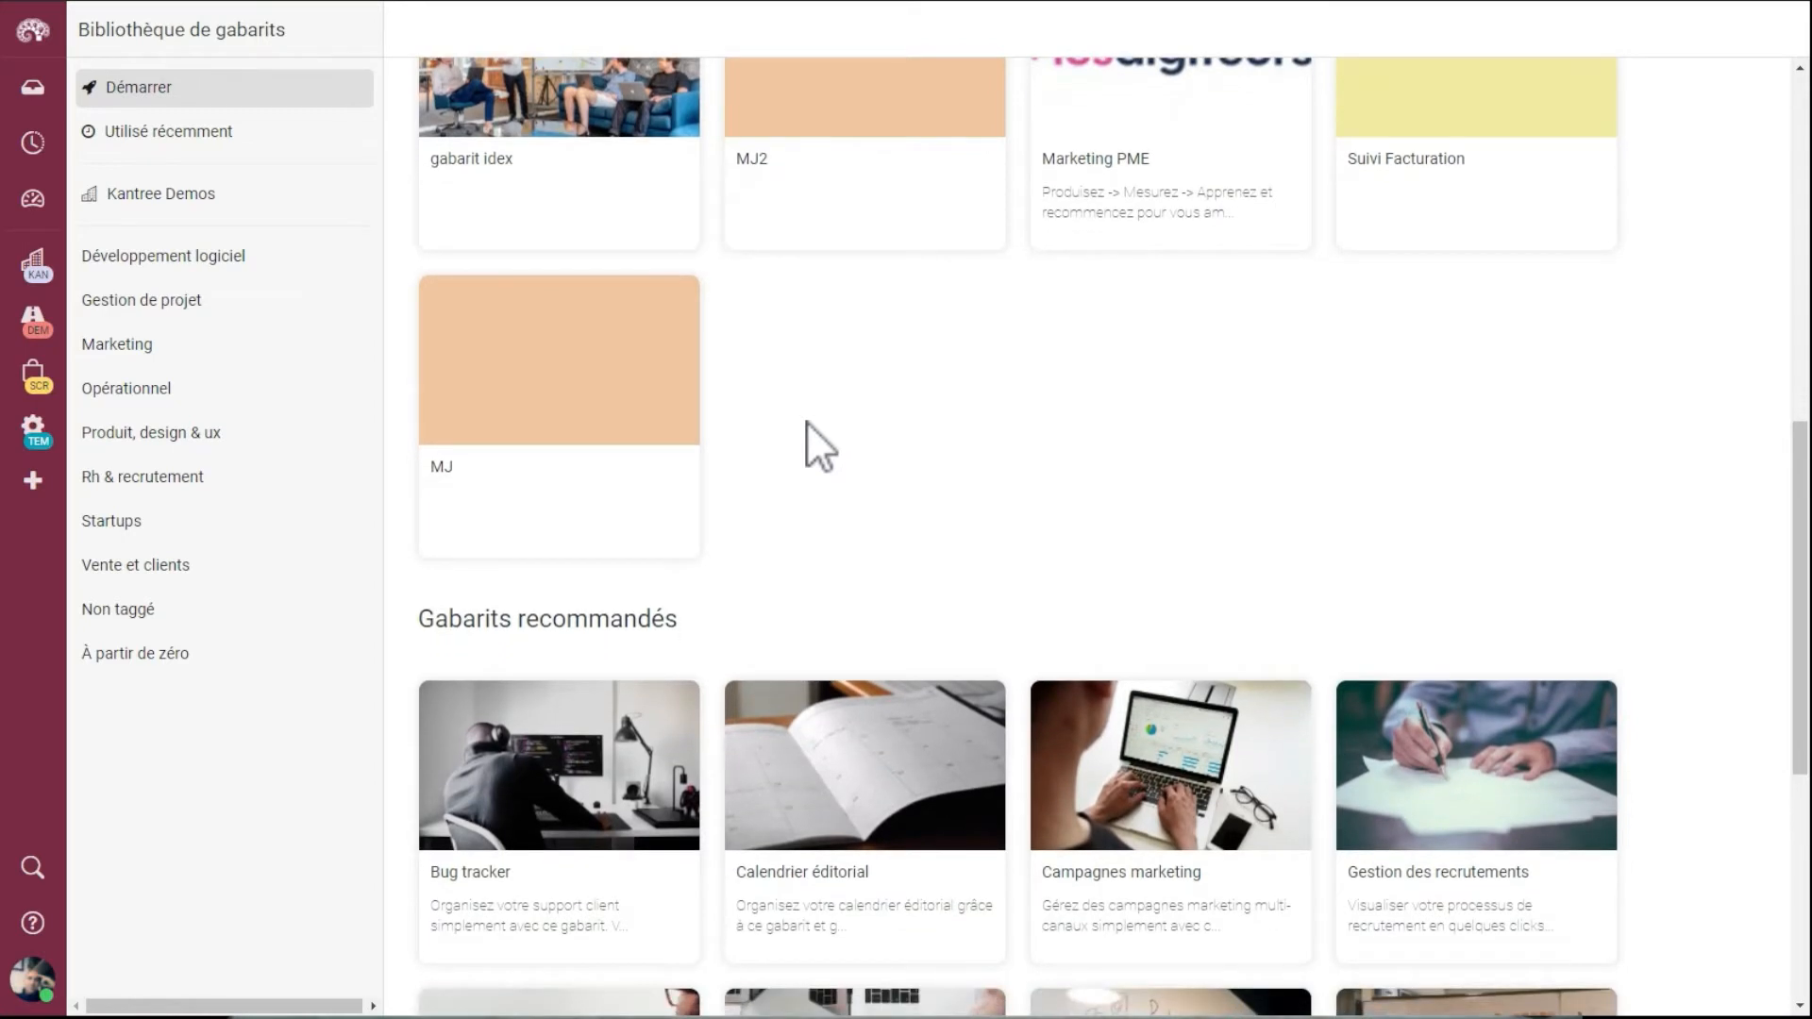
pyautogui.scroll(-2, 805, 421)
pyautogui.scroll(-1, 805, 421)
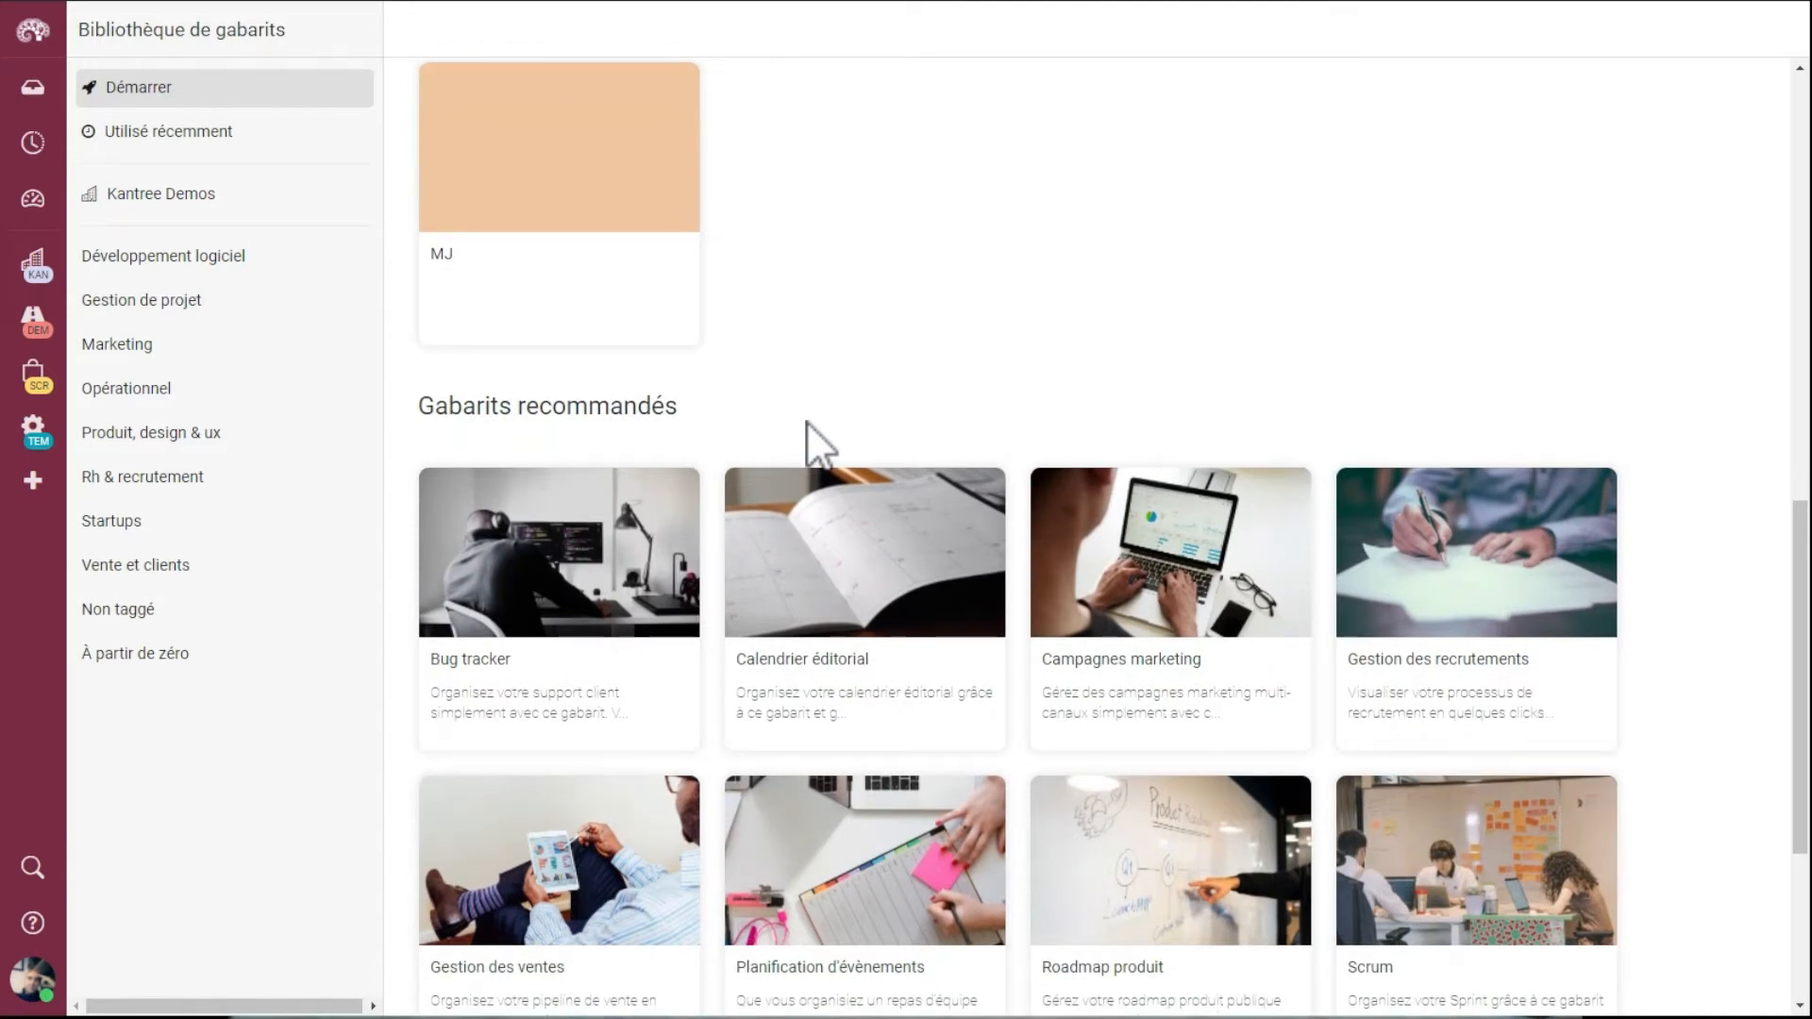
pyautogui.scroll(-1, 806, 420)
pyautogui.scroll(-2, 819, 443)
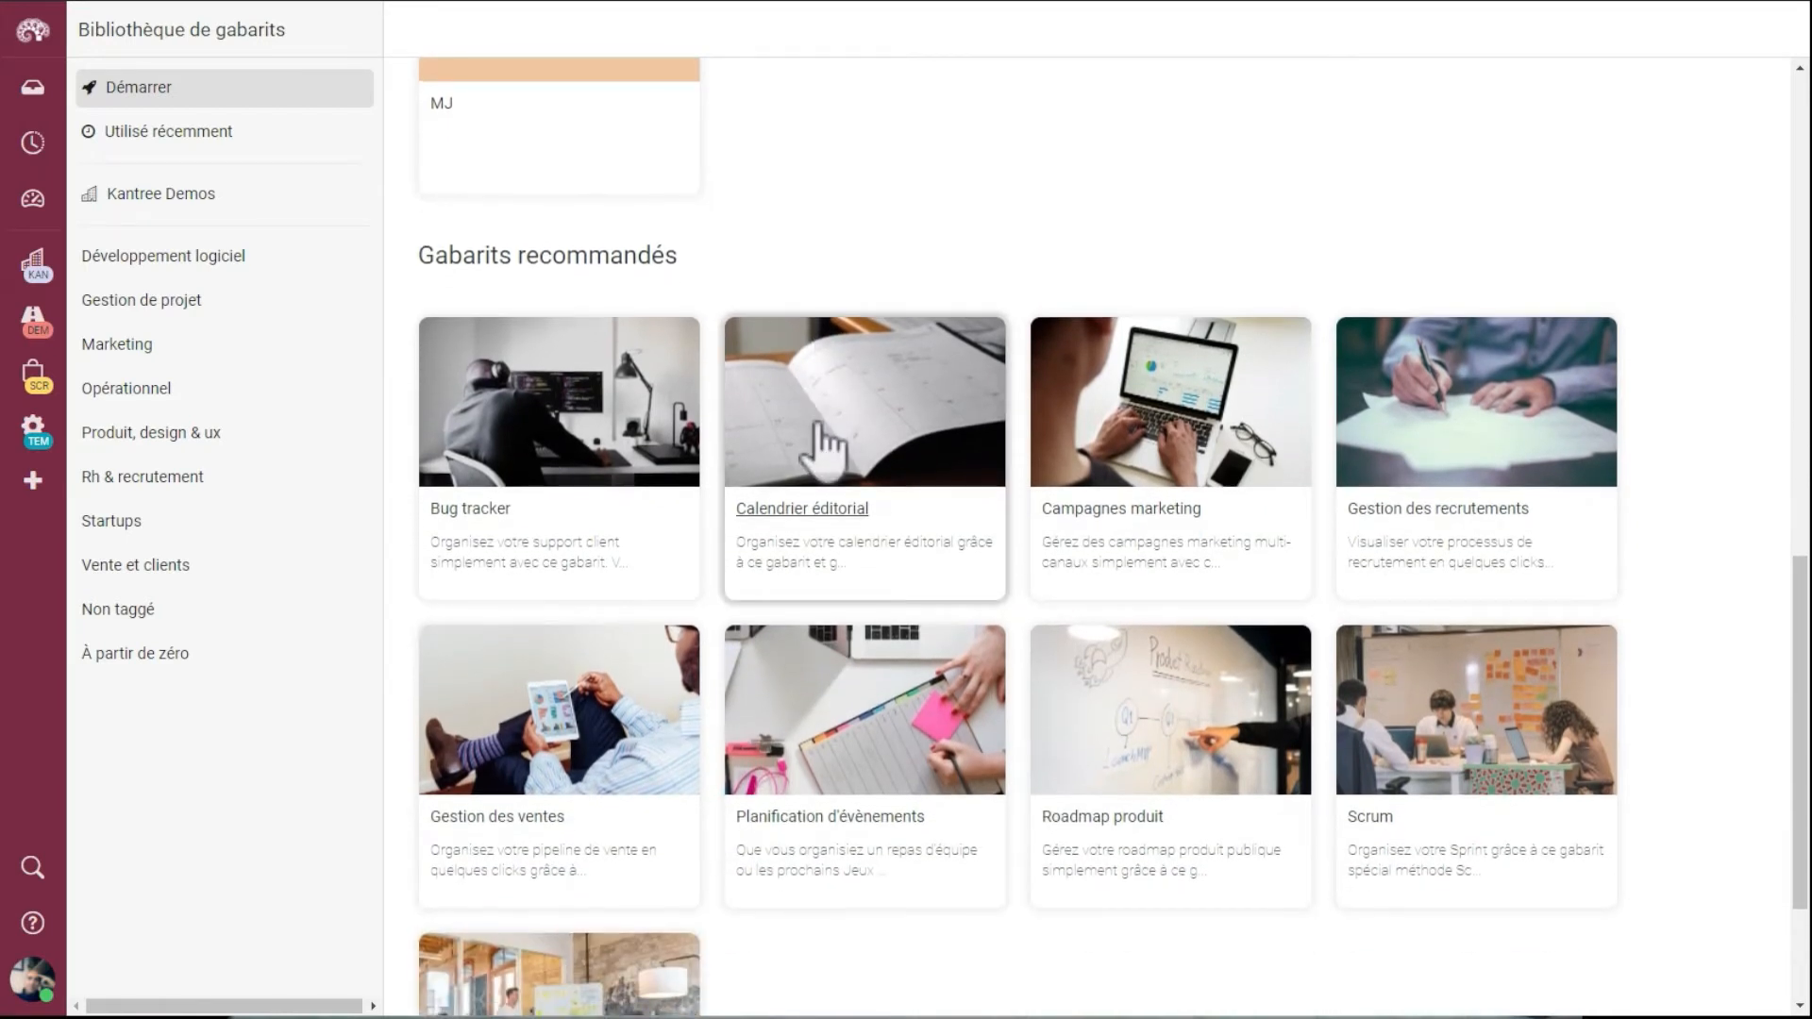
pyautogui.scroll(-1, 820, 444)
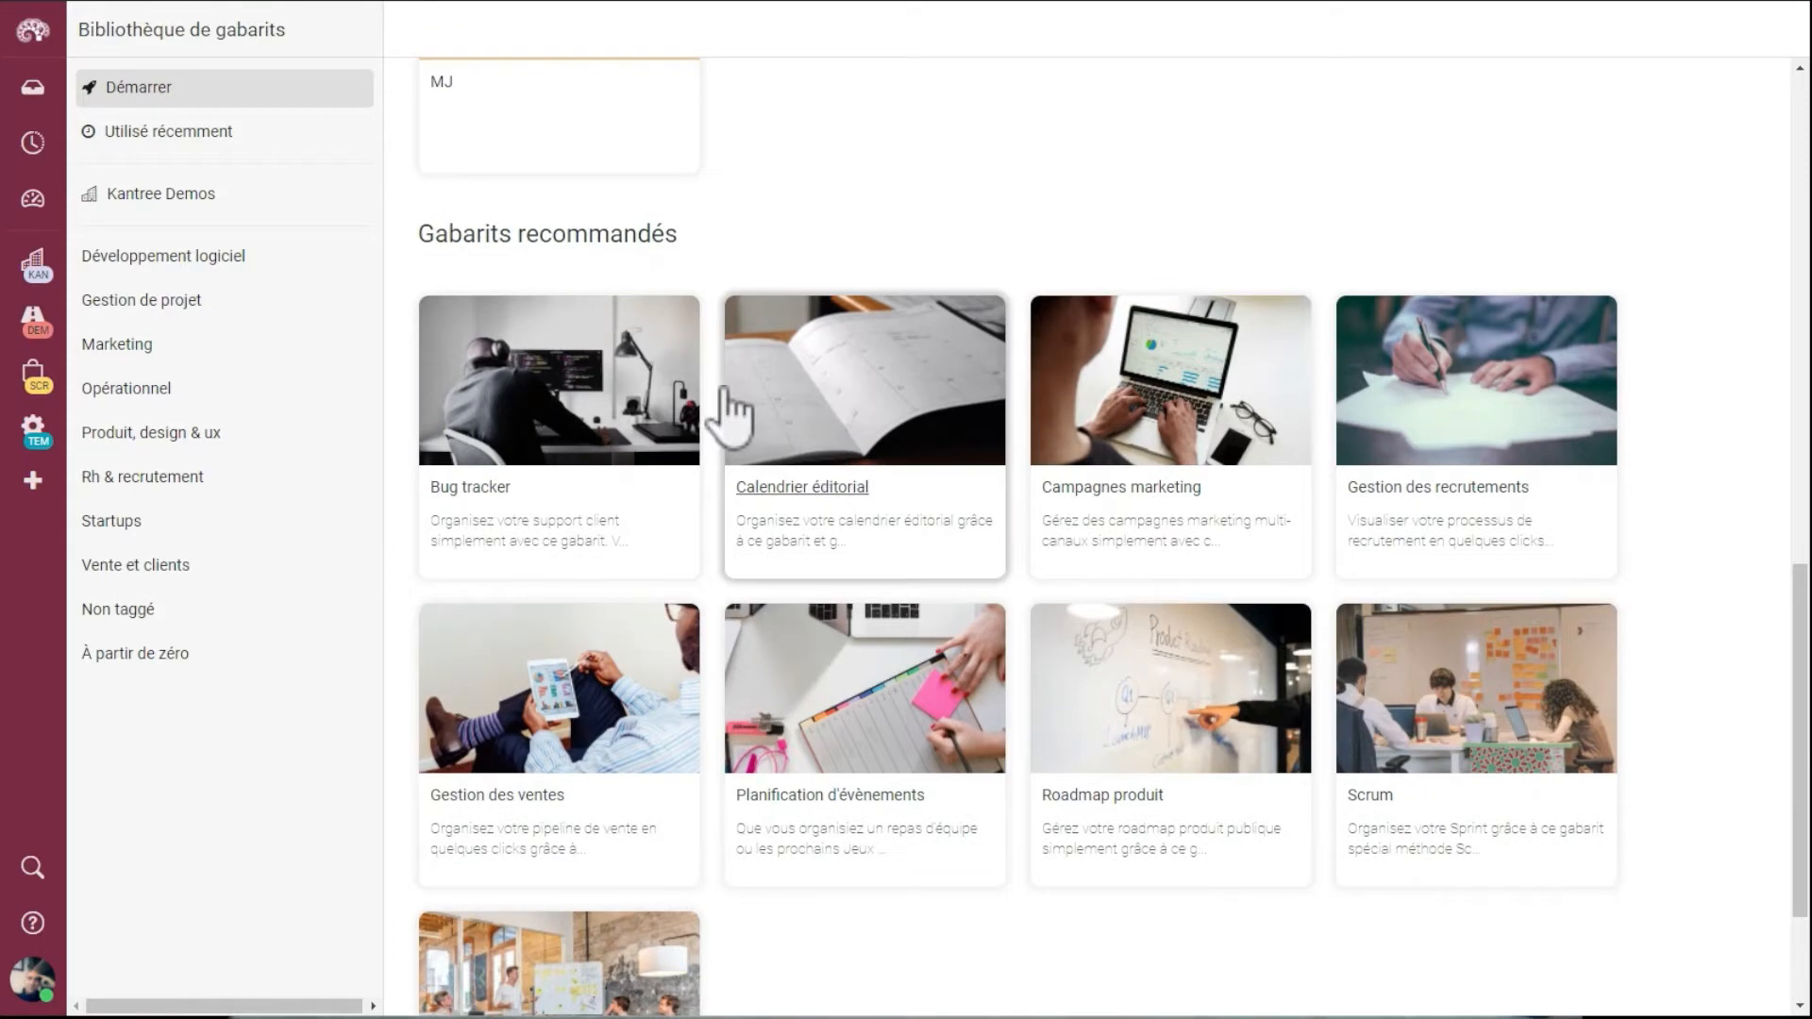
# Step: Look through the template categories Gestion de projet, Marketing, Opérationnel, Produit, design & ux, Rh & recrutement and Développement logiciel
pyautogui.click(187, 313)
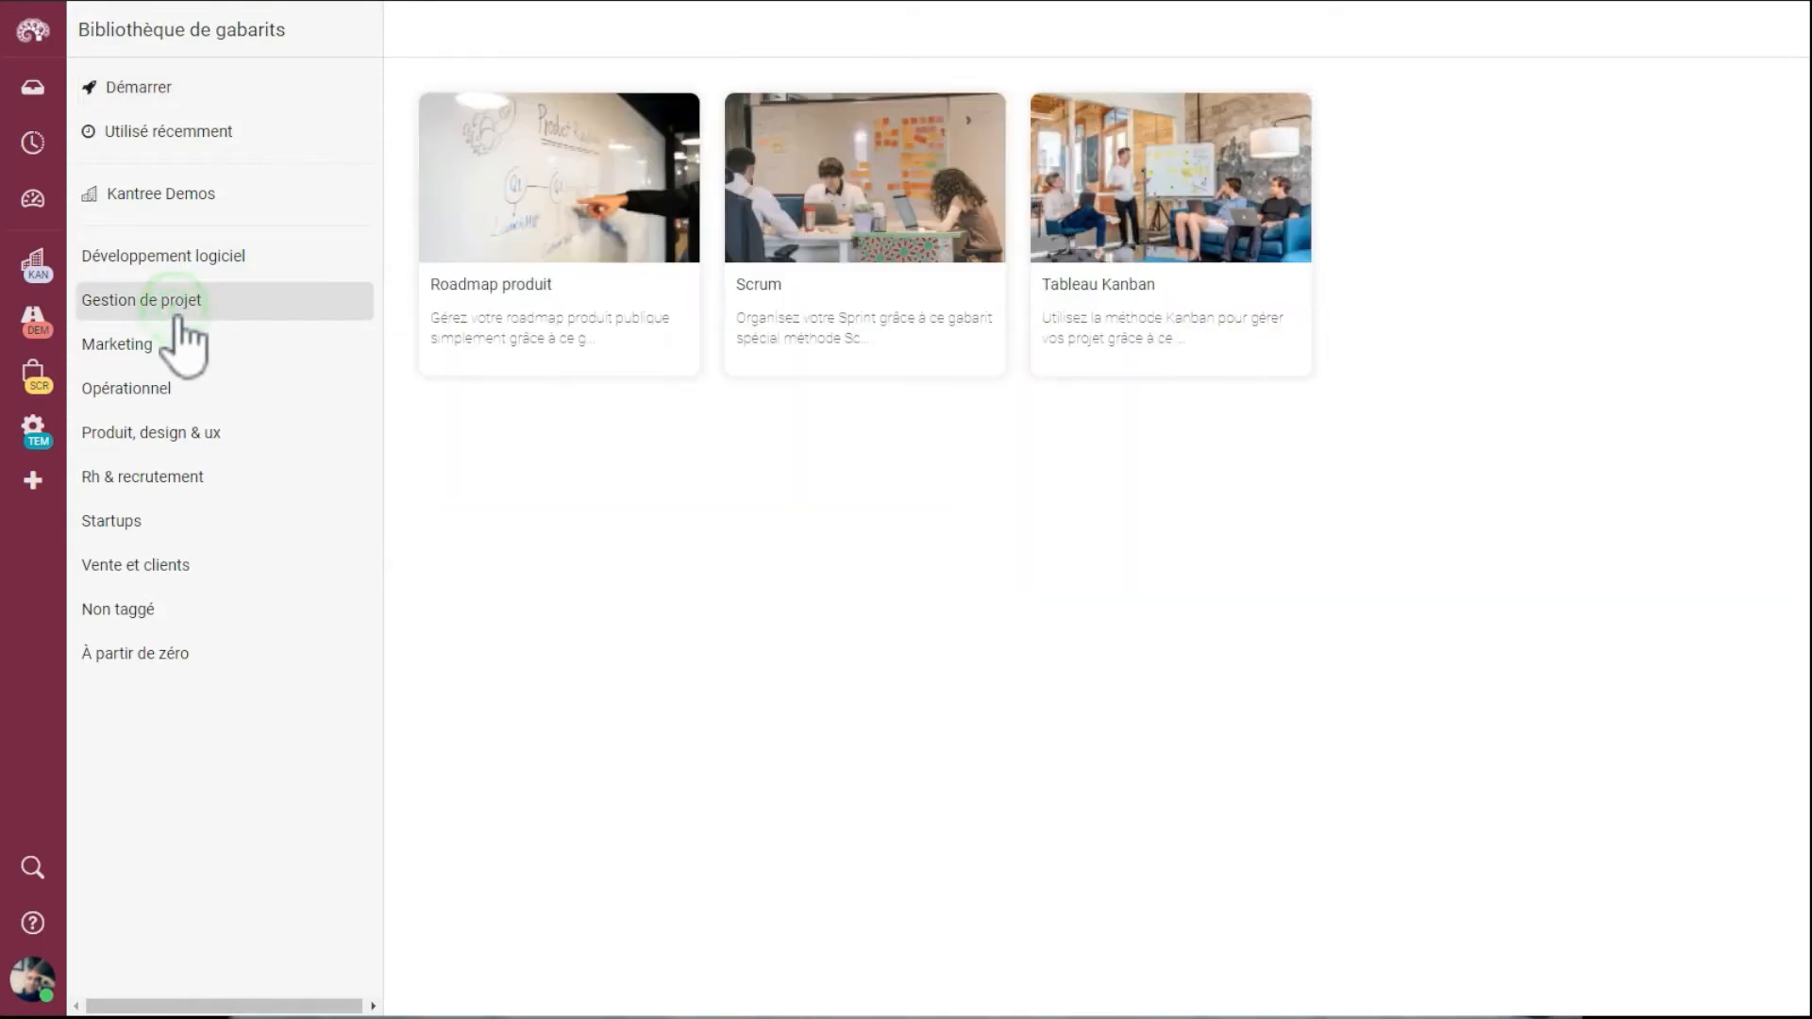
pyautogui.click(161, 345)
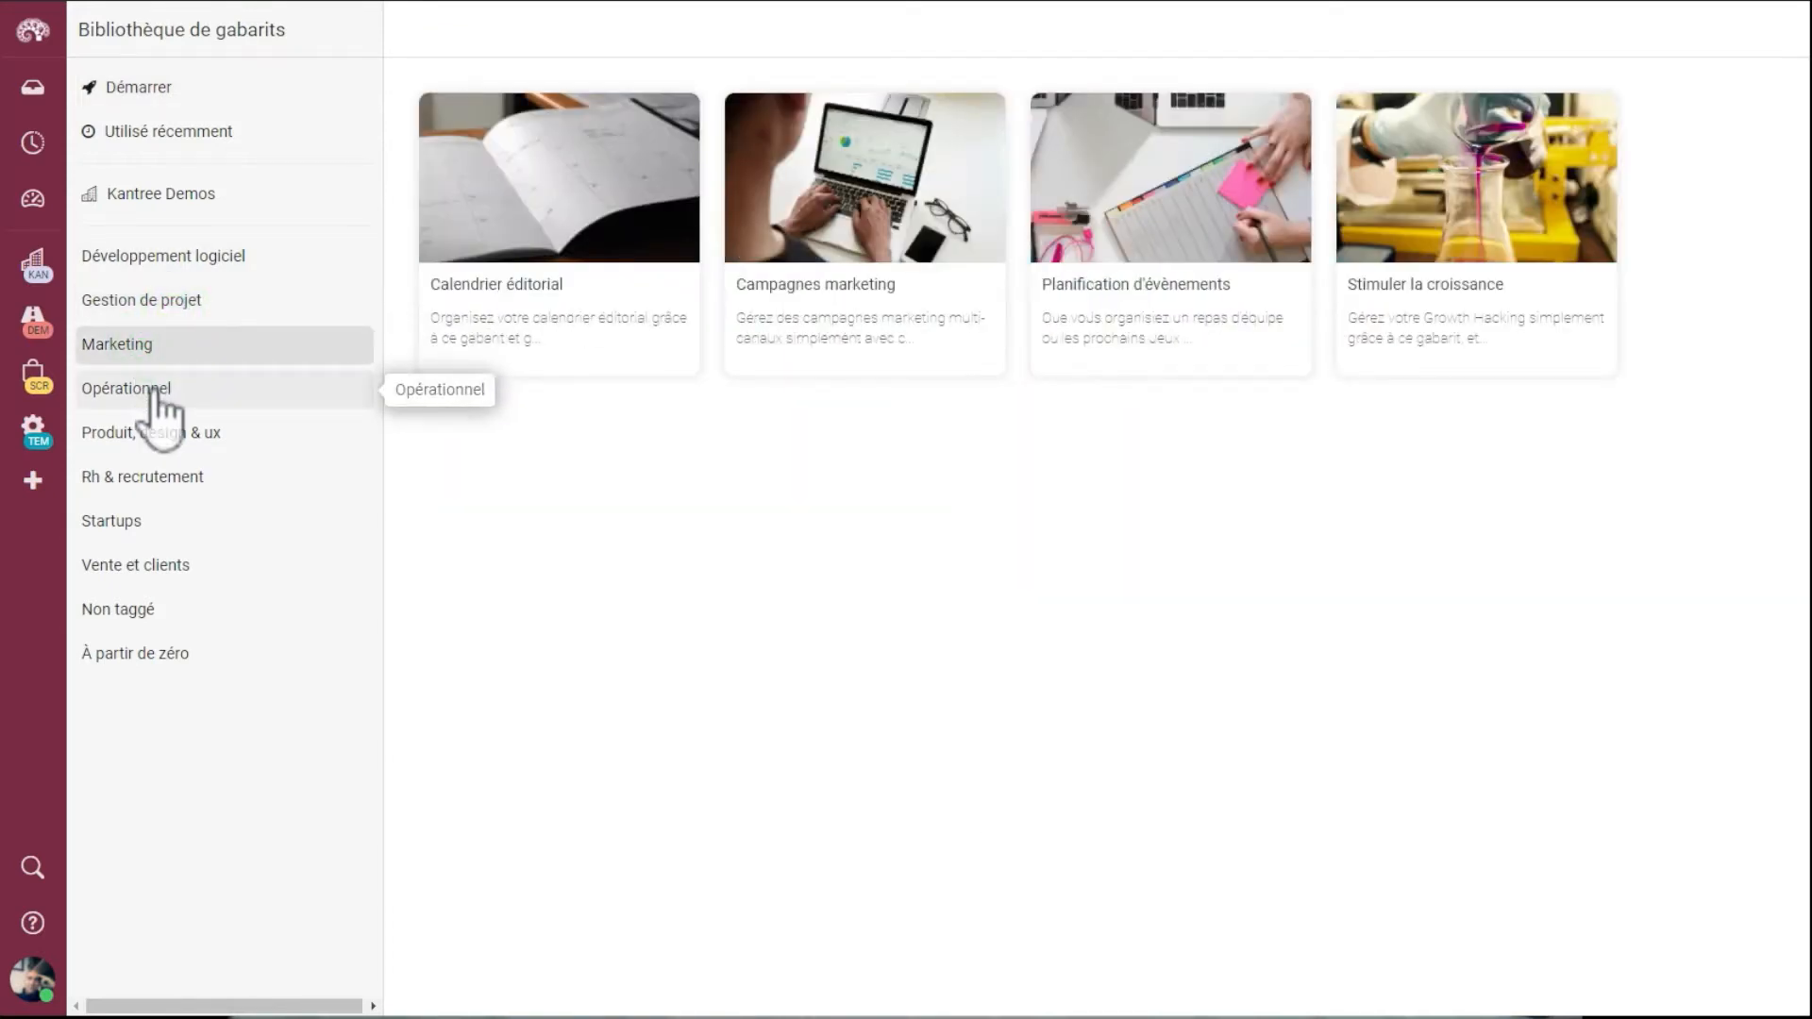
pyautogui.click(155, 396)
pyautogui.click(144, 434)
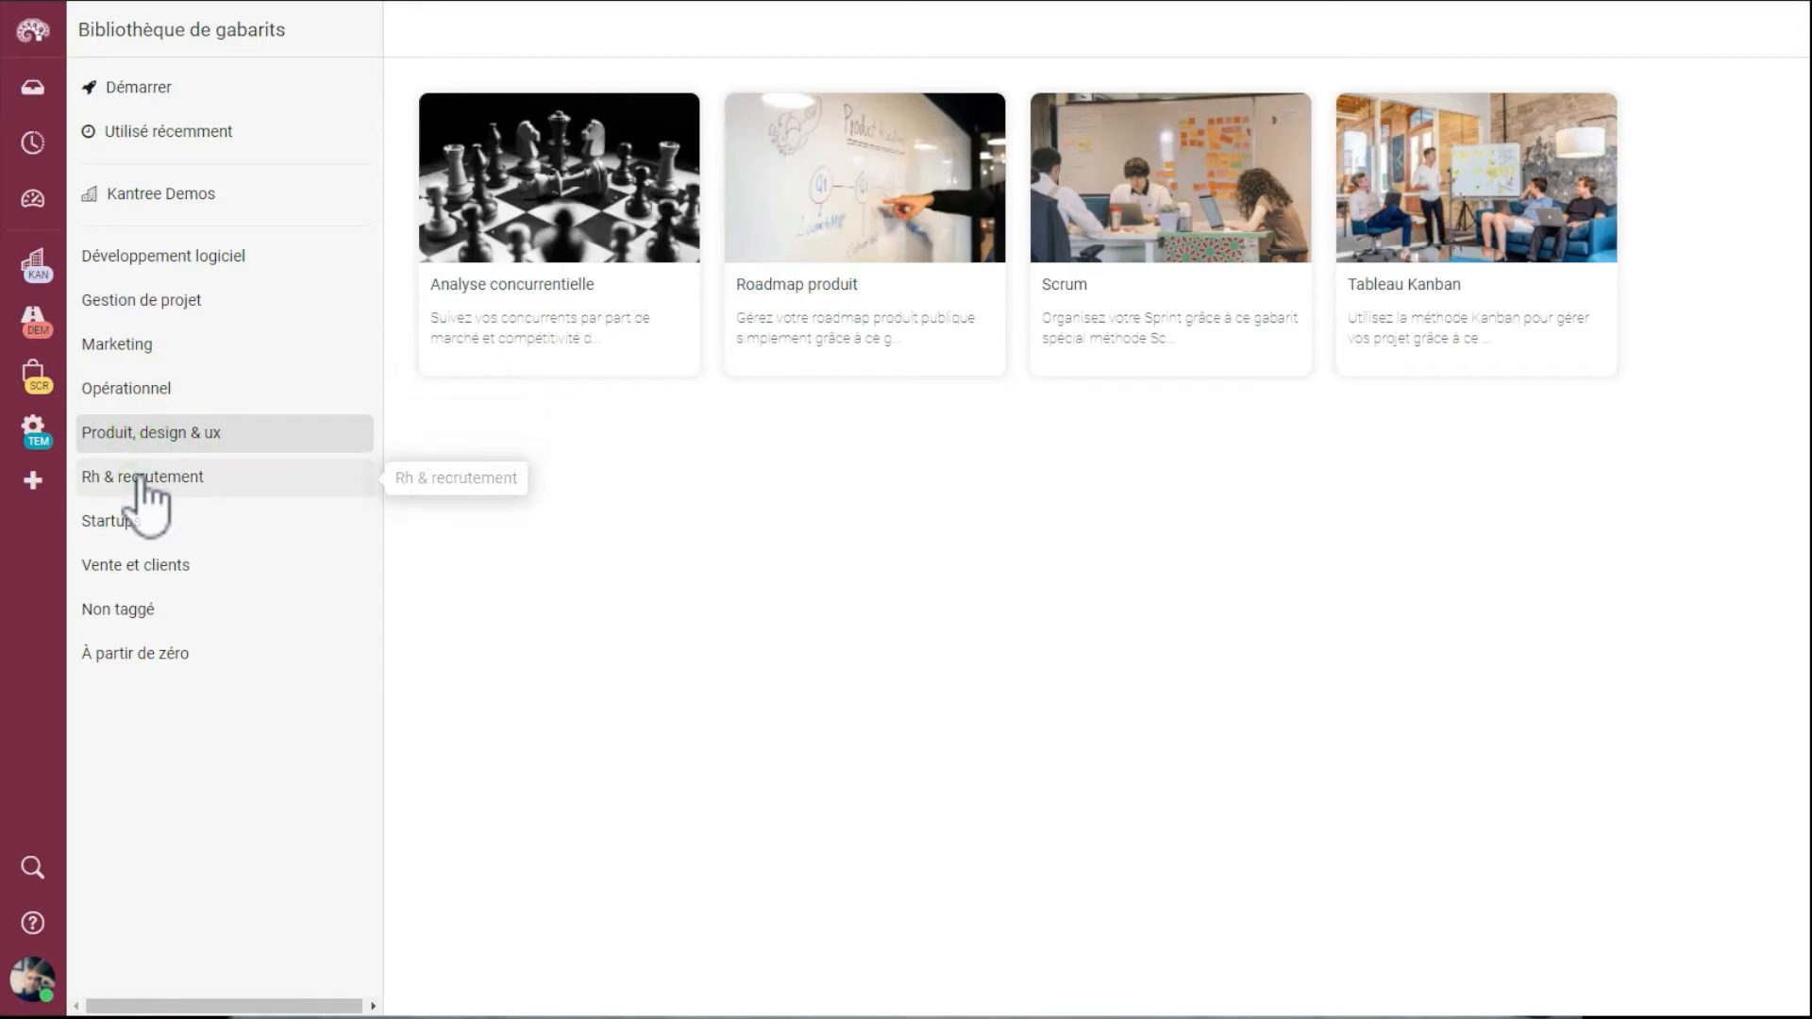
pyautogui.click(146, 479)
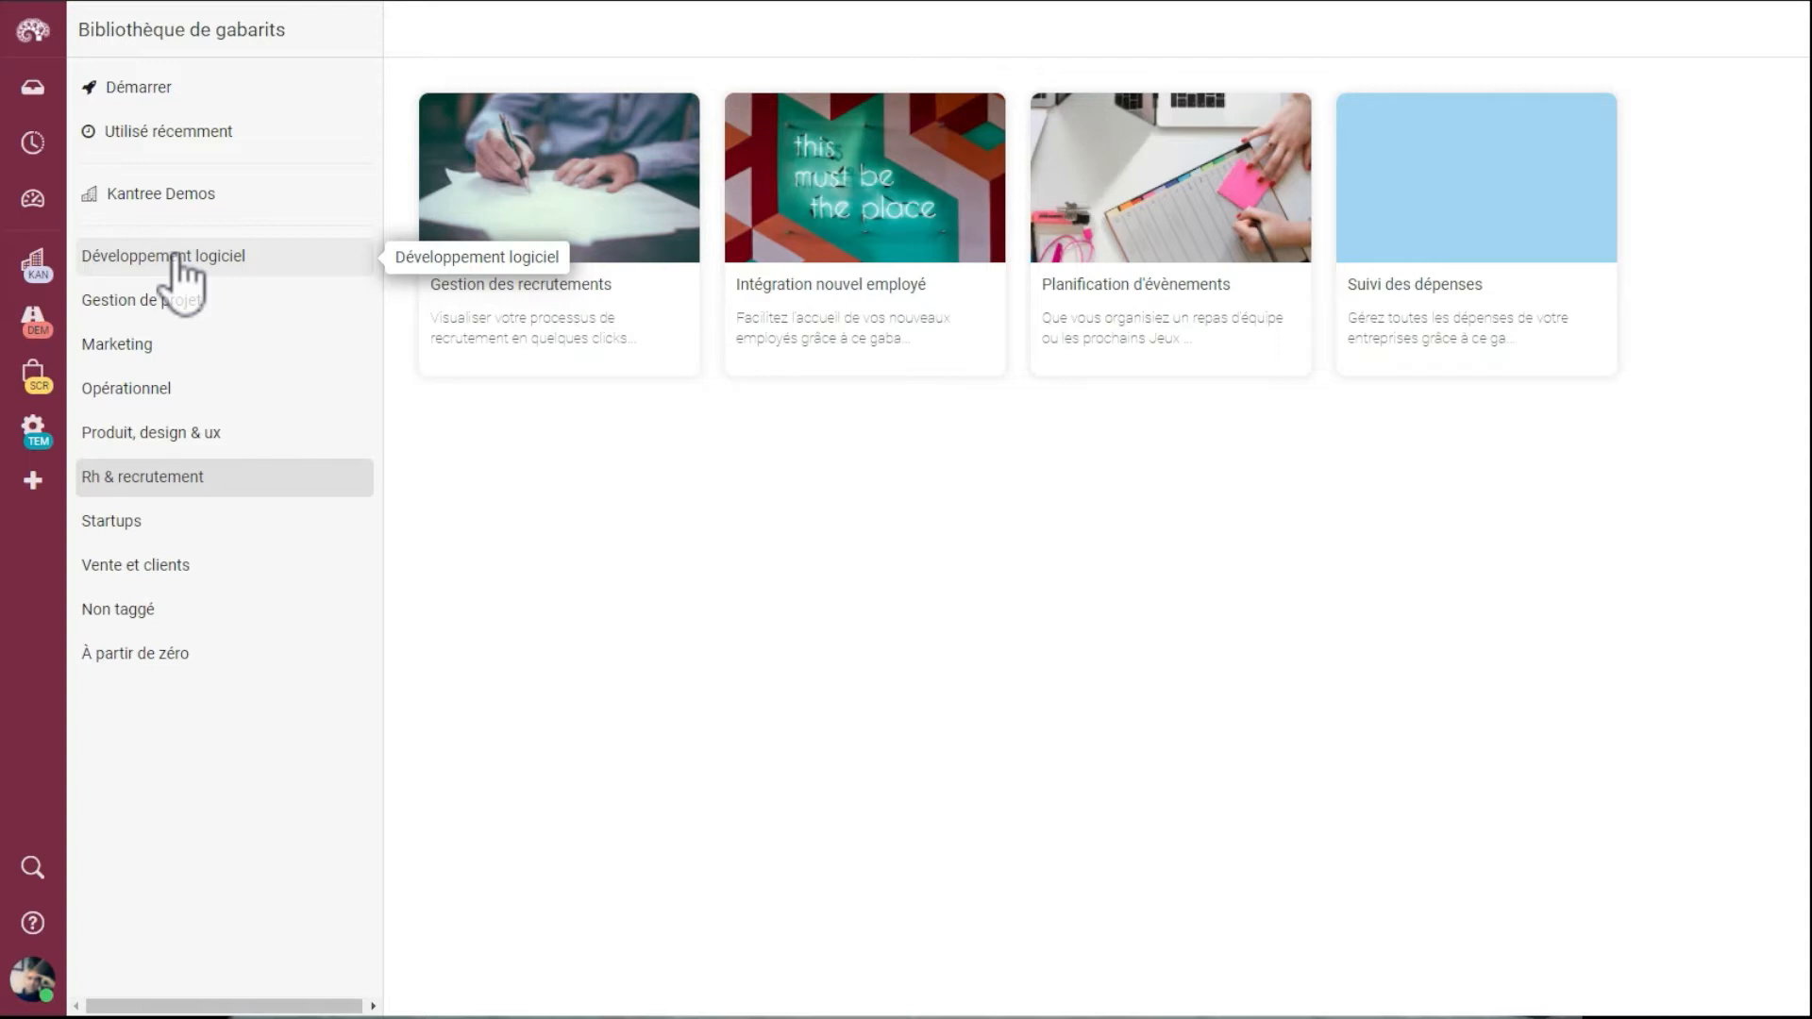
pyautogui.click(175, 256)
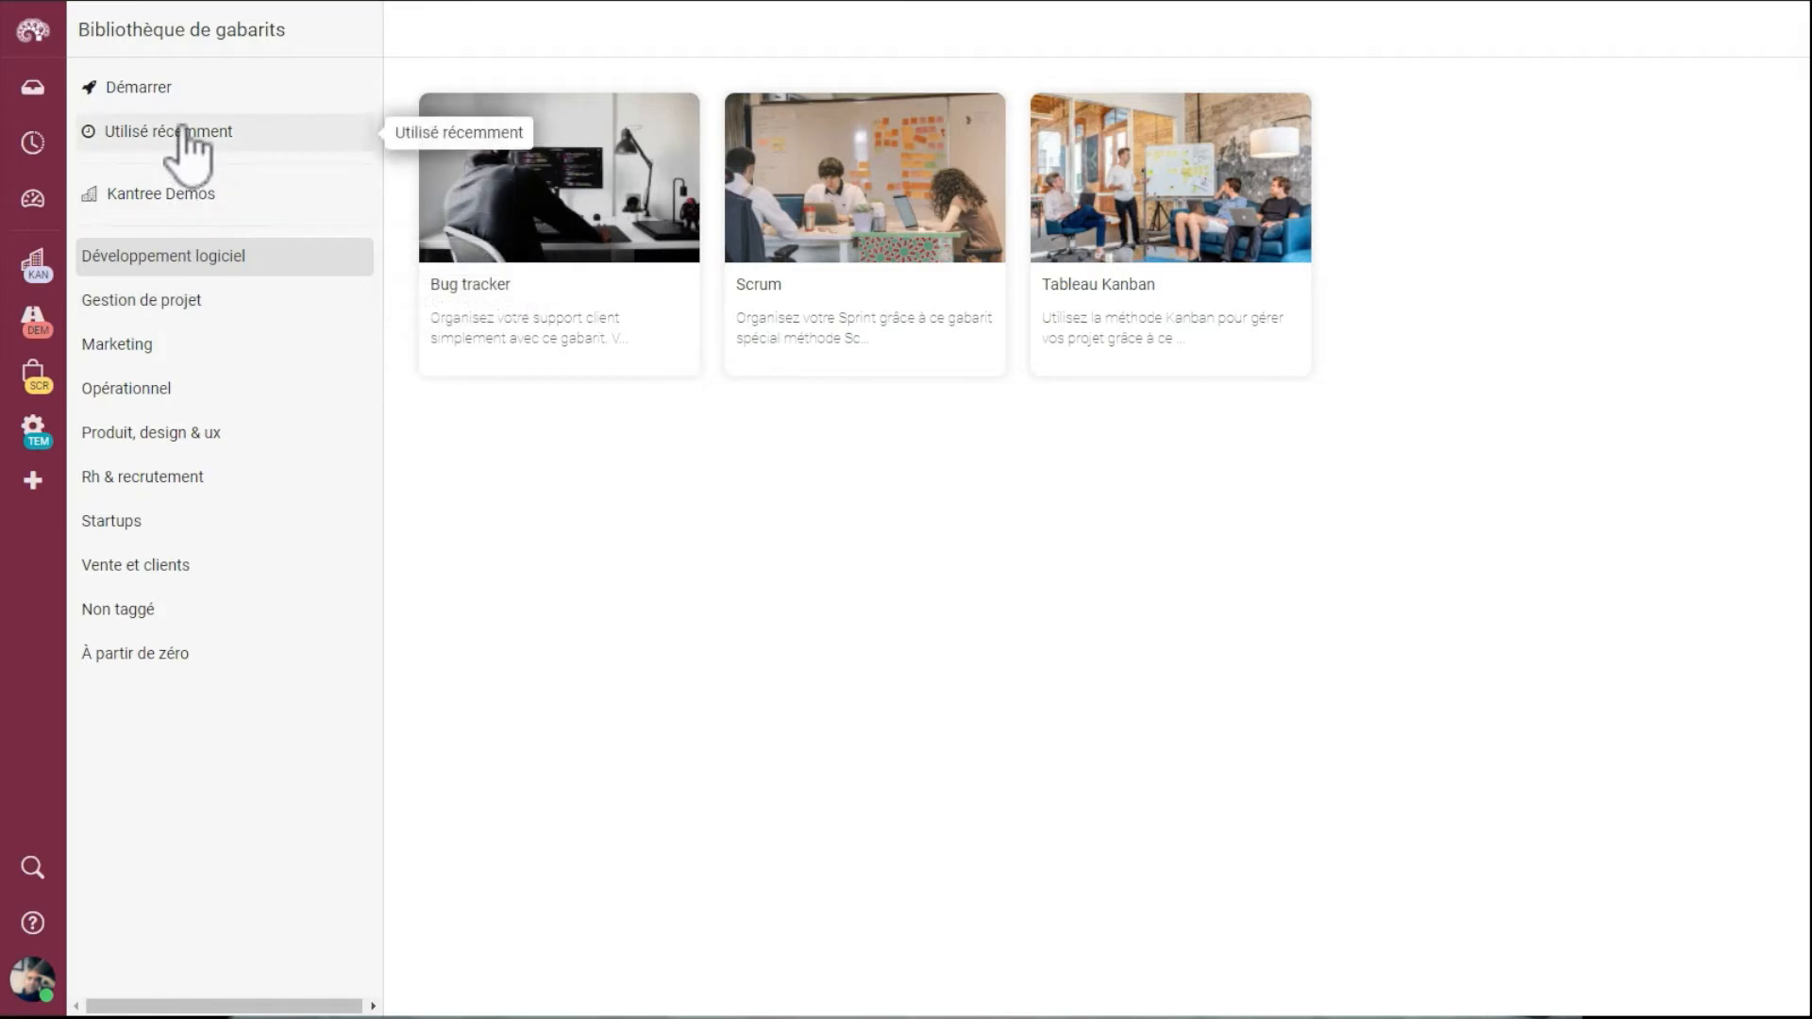
pyautogui.click(219, 317)
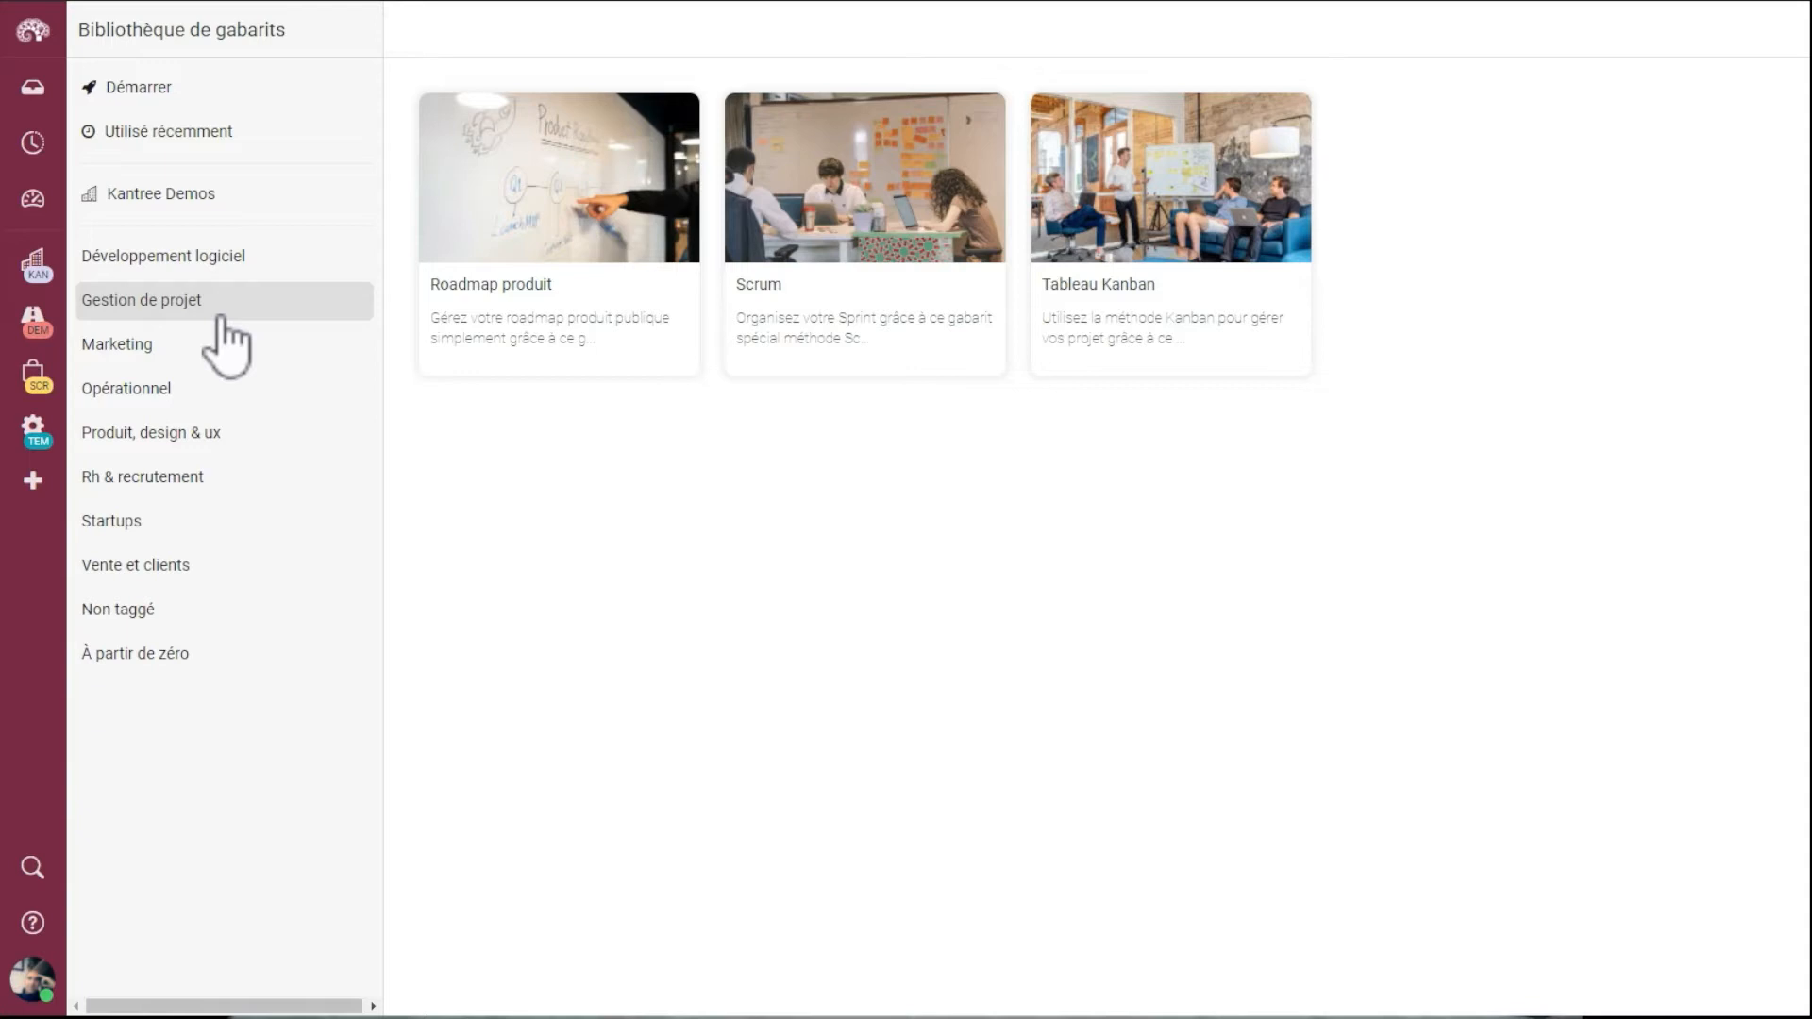
# Step: Return to the Démarrer overview and review its recommended templates and the options for creating a workspace from scratch
pyautogui.click(160, 103)
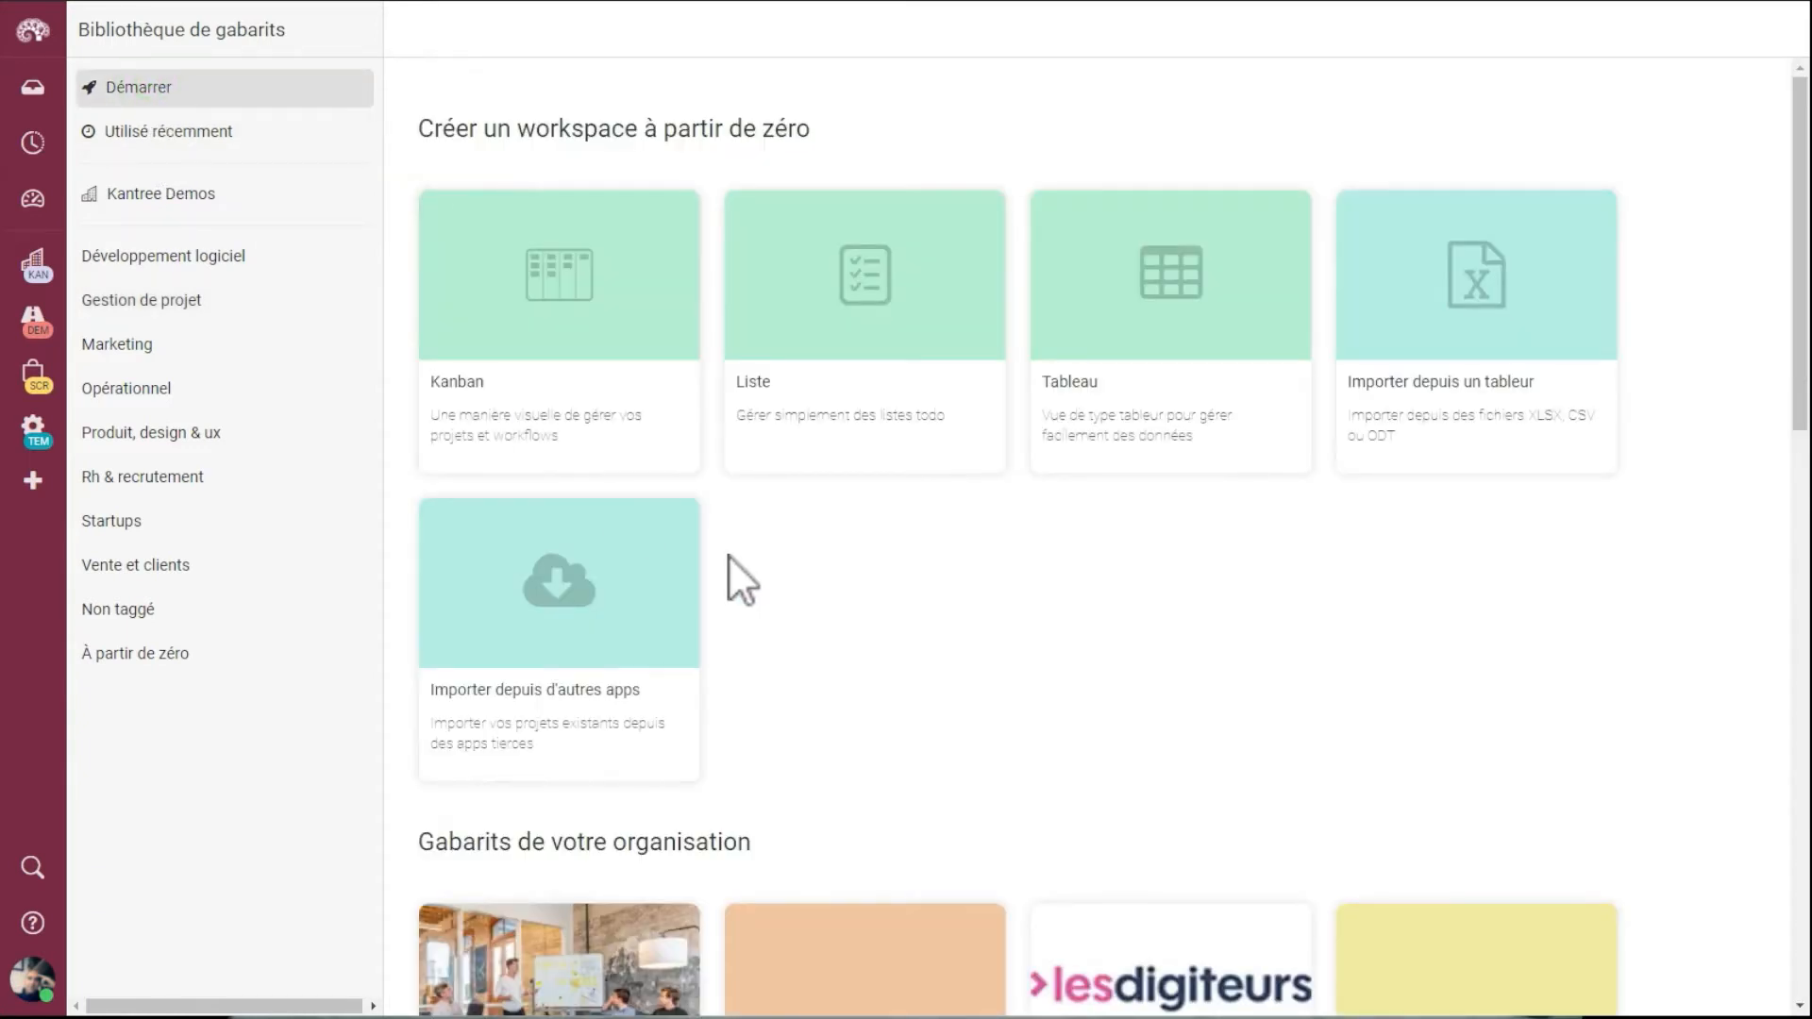
pyautogui.scroll(-14, 733, 555)
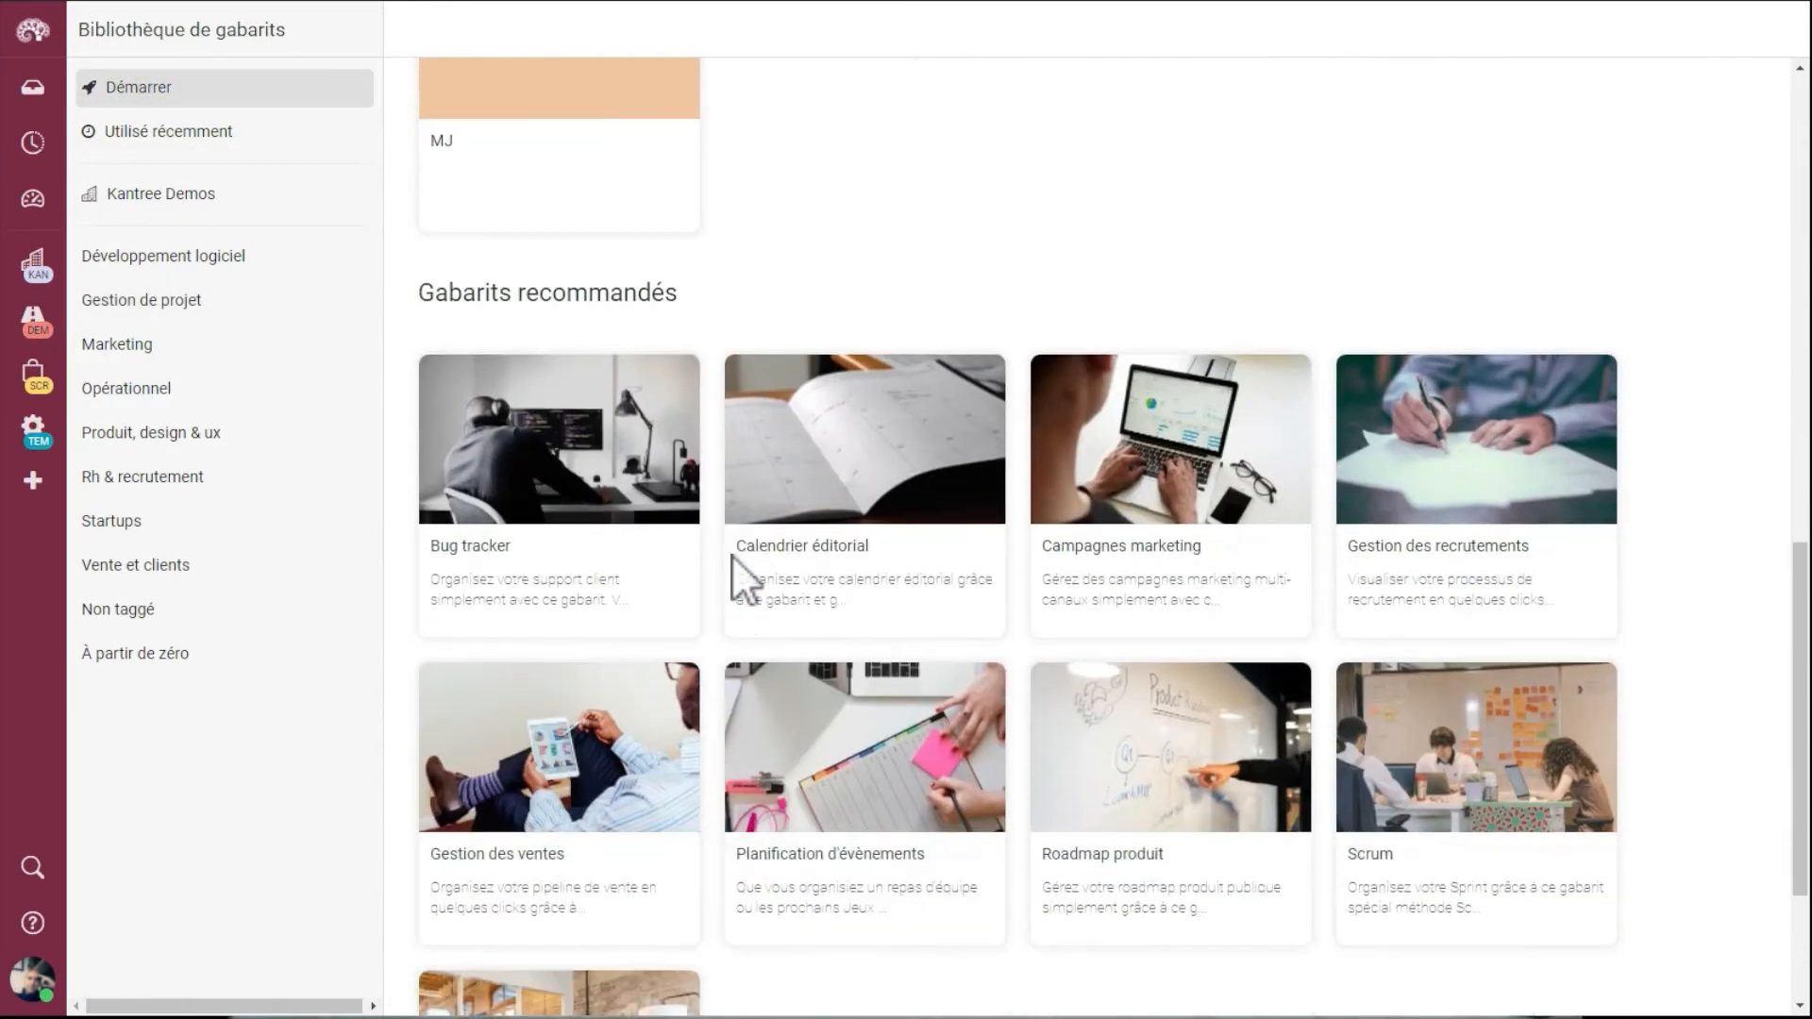
pyautogui.scroll(-2, 732, 555)
pyautogui.scroll(12, 743, 562)
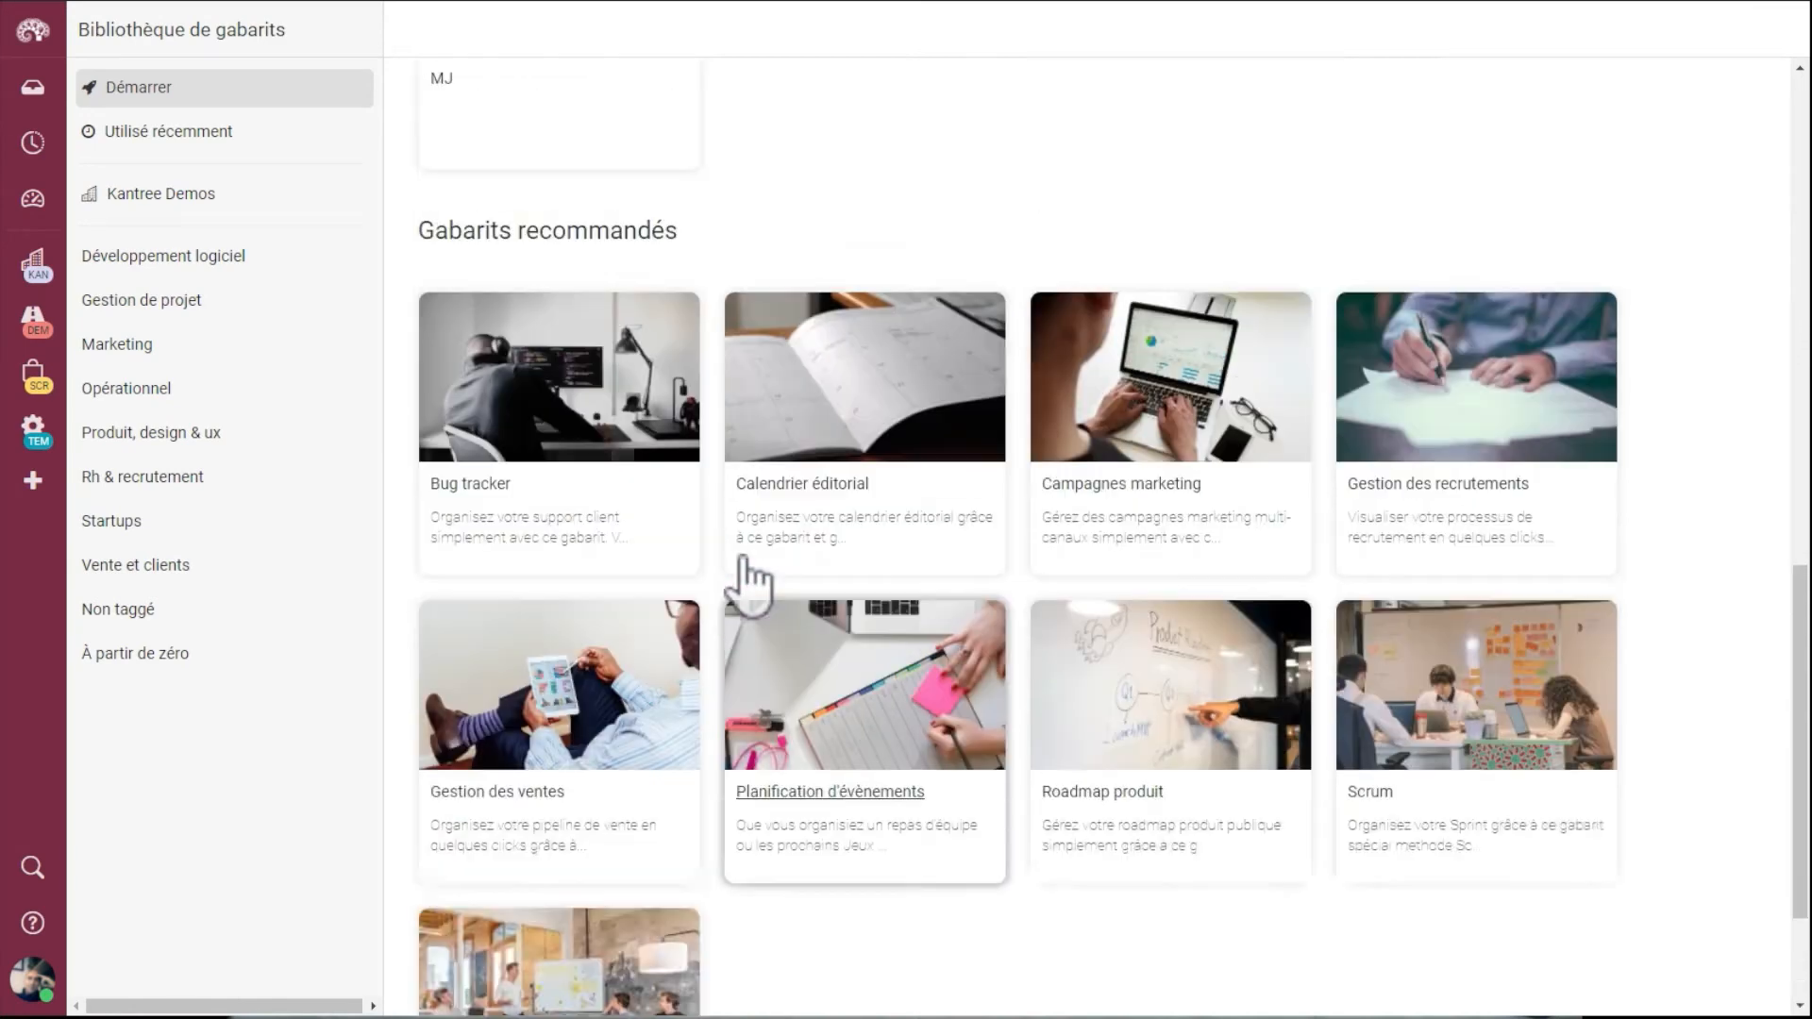
pyautogui.scroll(3, 732, 555)
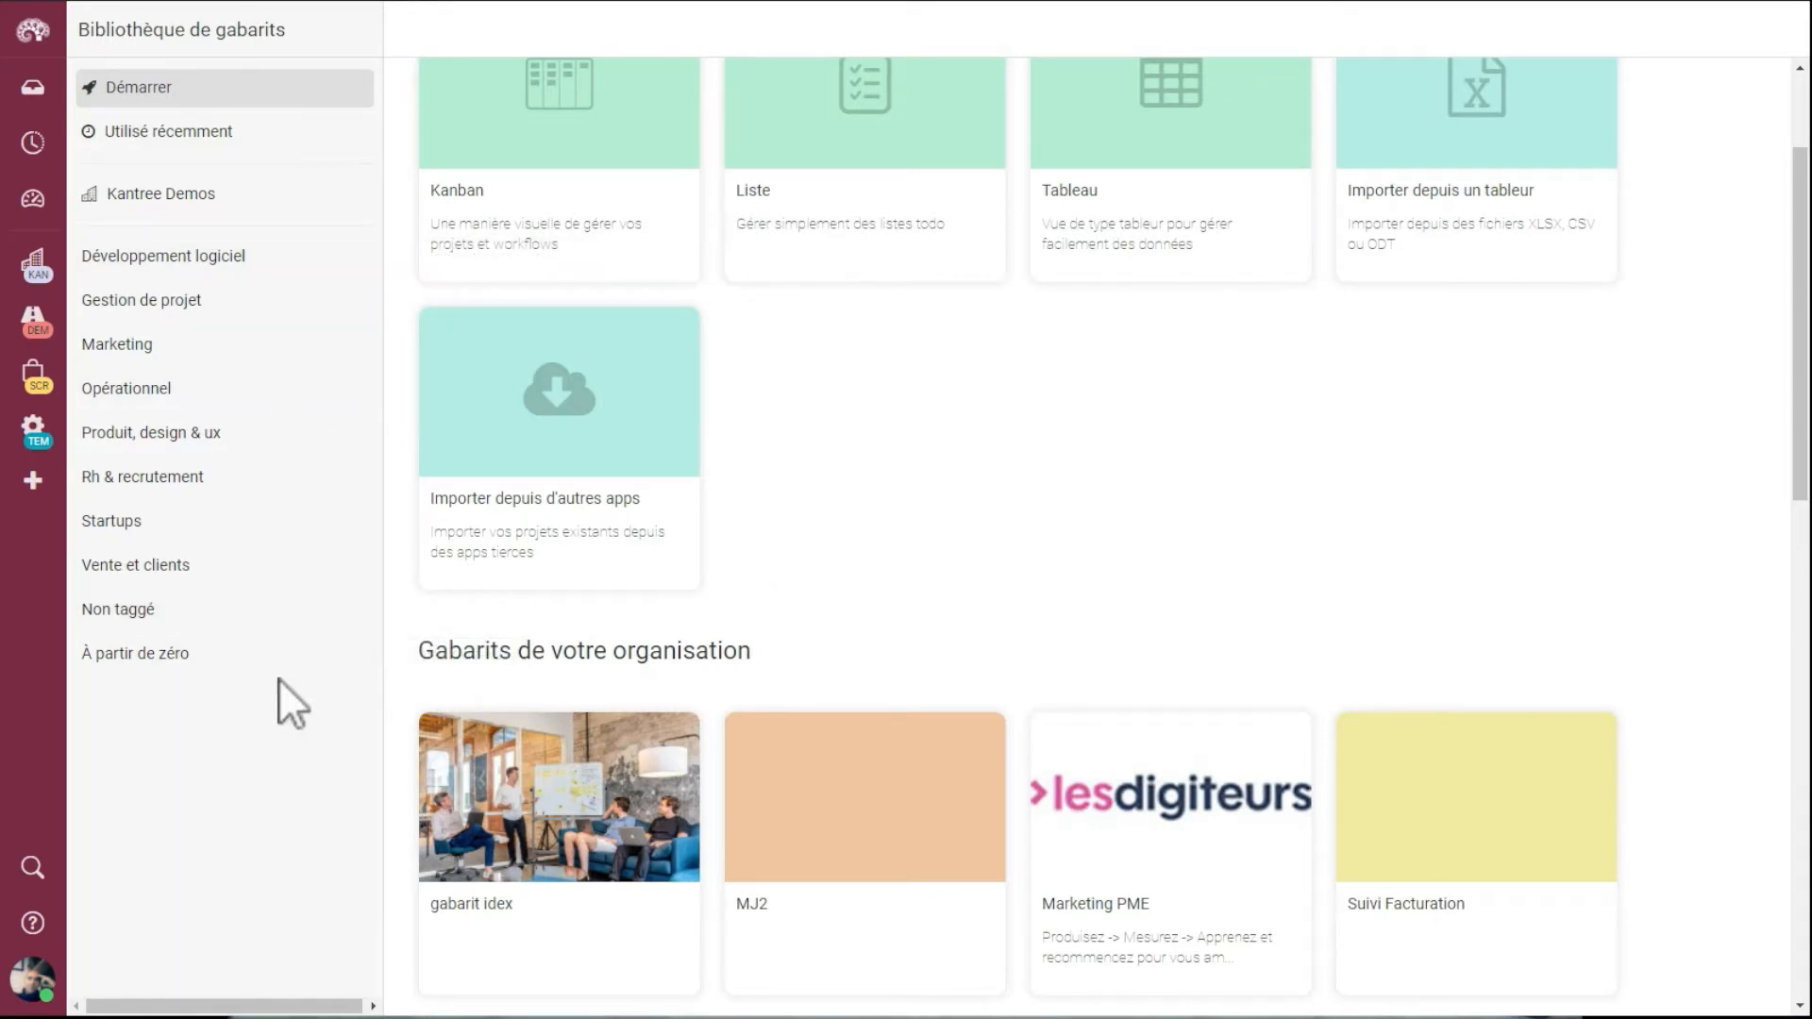
pyautogui.scroll(1, 774, 321)
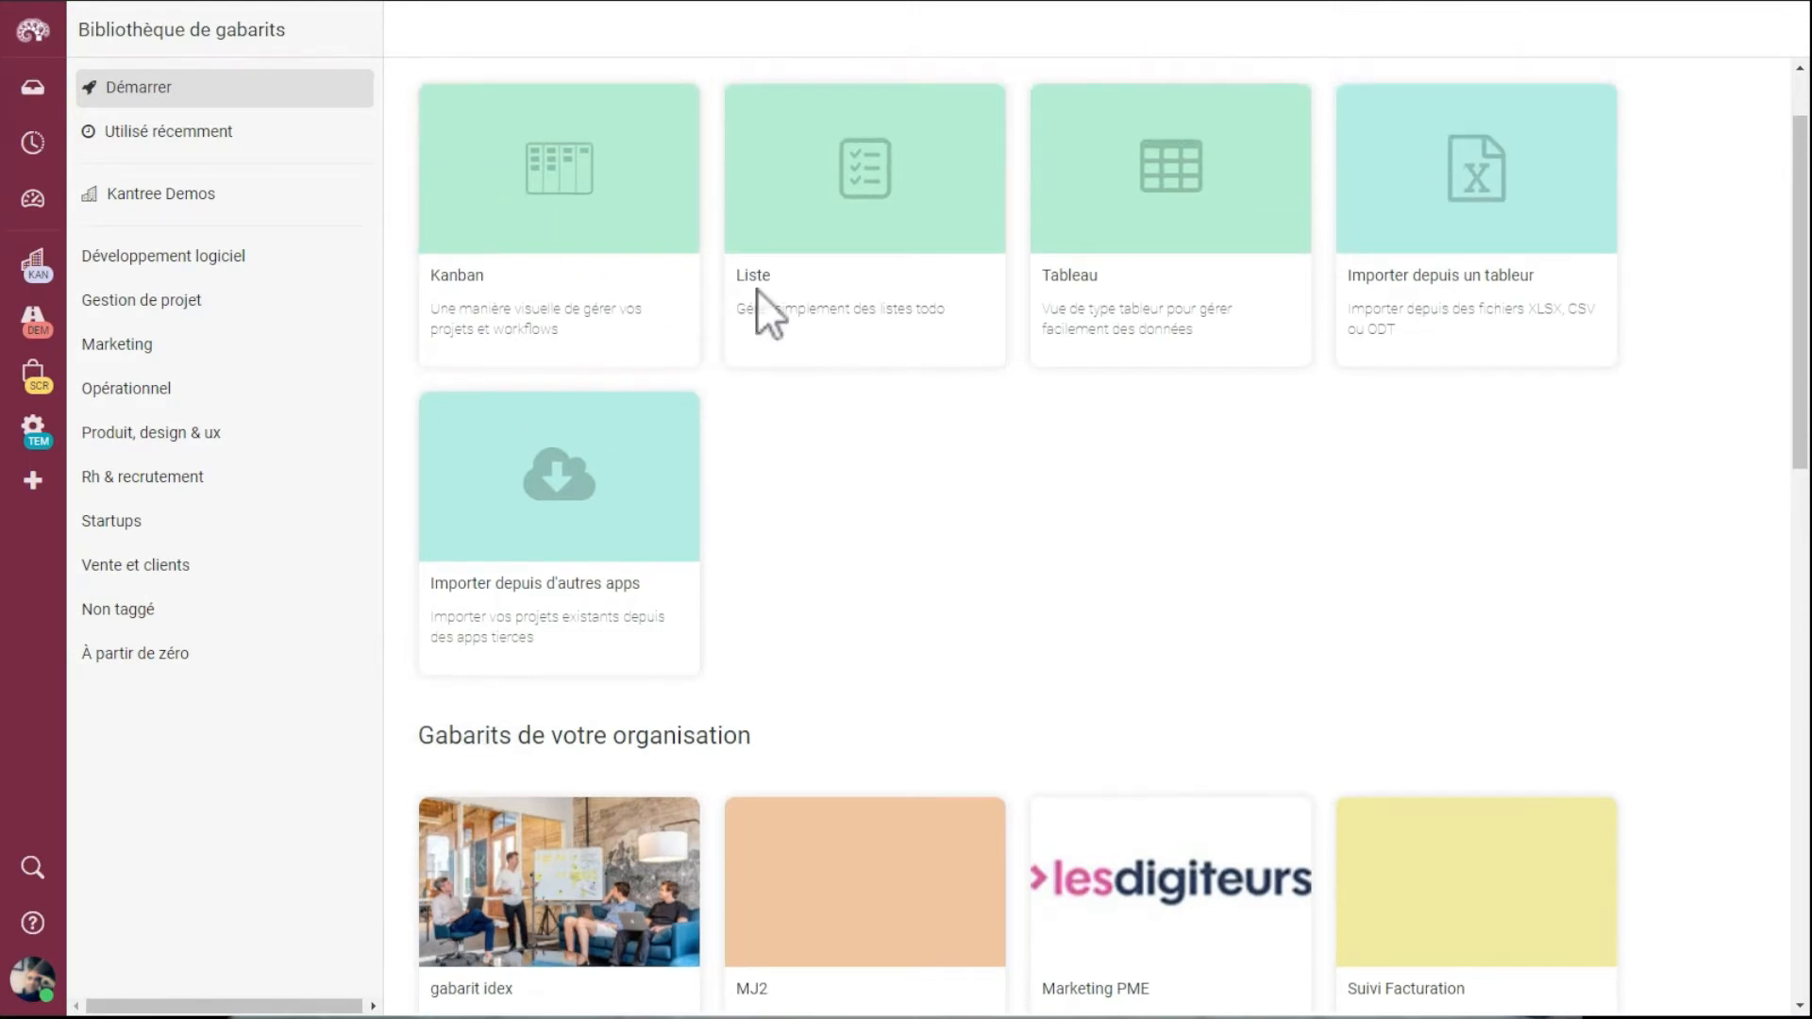
# Step: Start a new Kanban workspace from scratch and name it "Projet Démo"
pyautogui.click(543, 206)
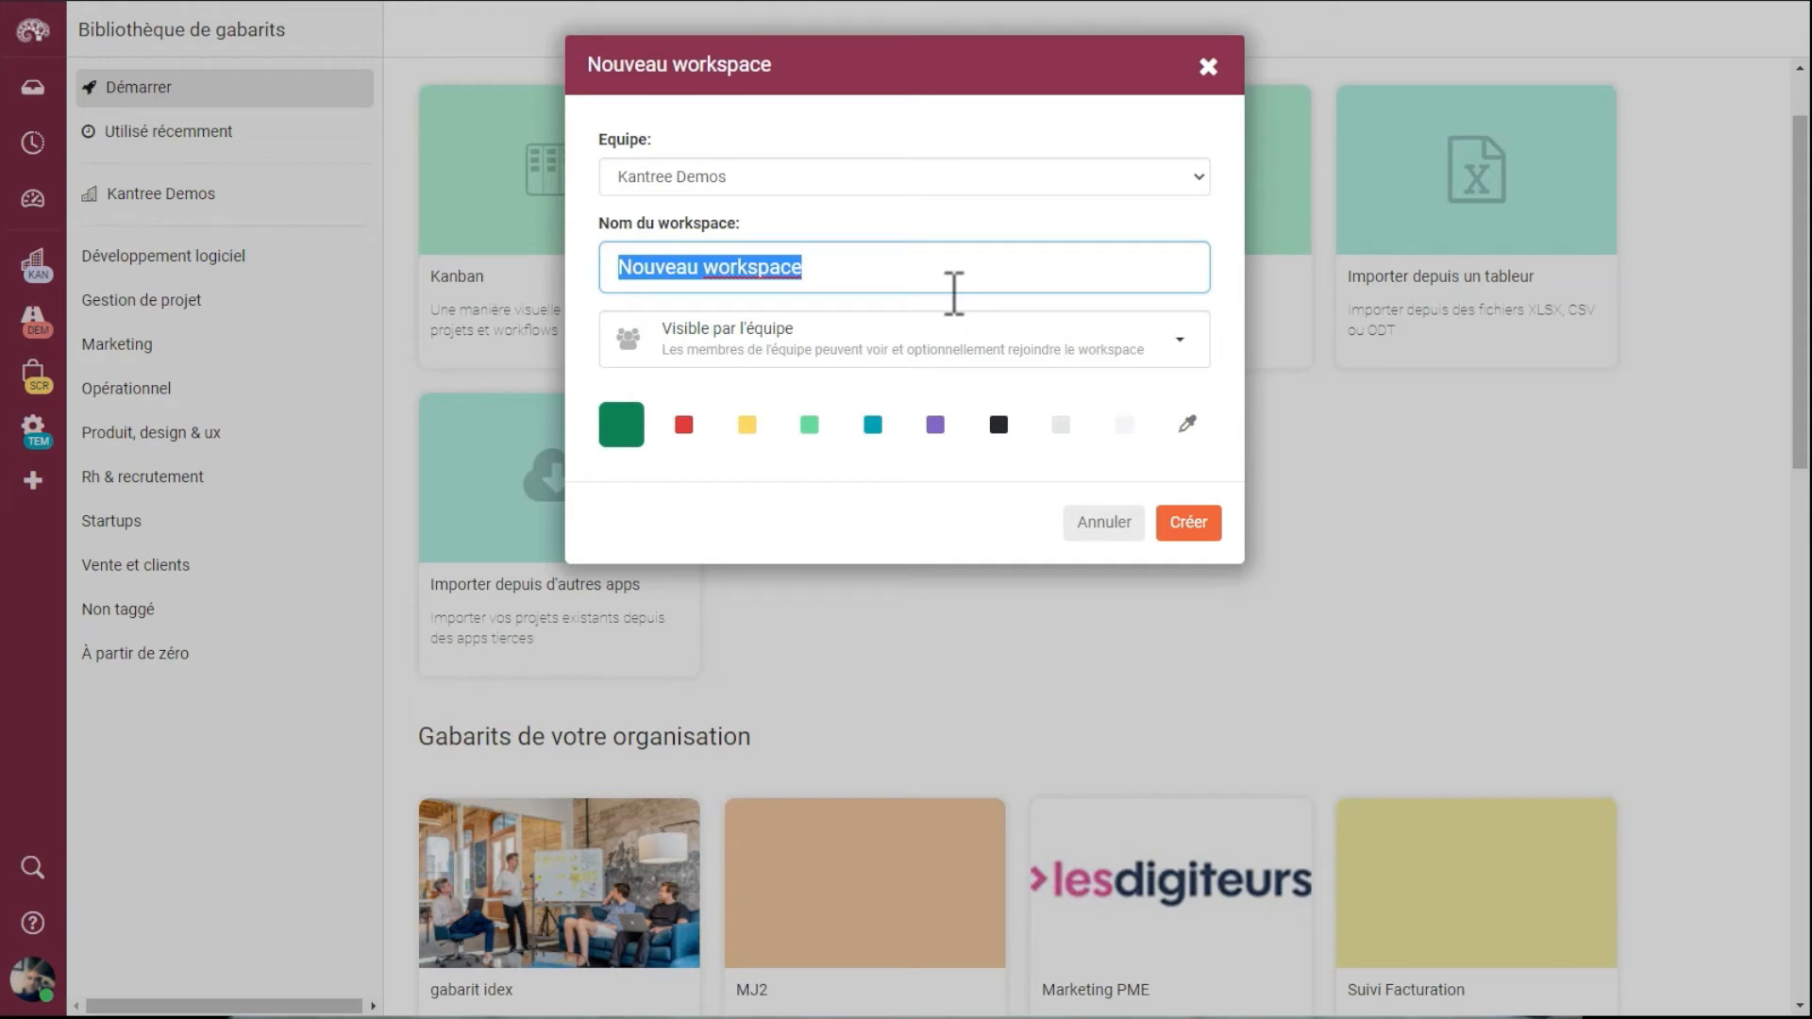
pyautogui.press('BackSpace')
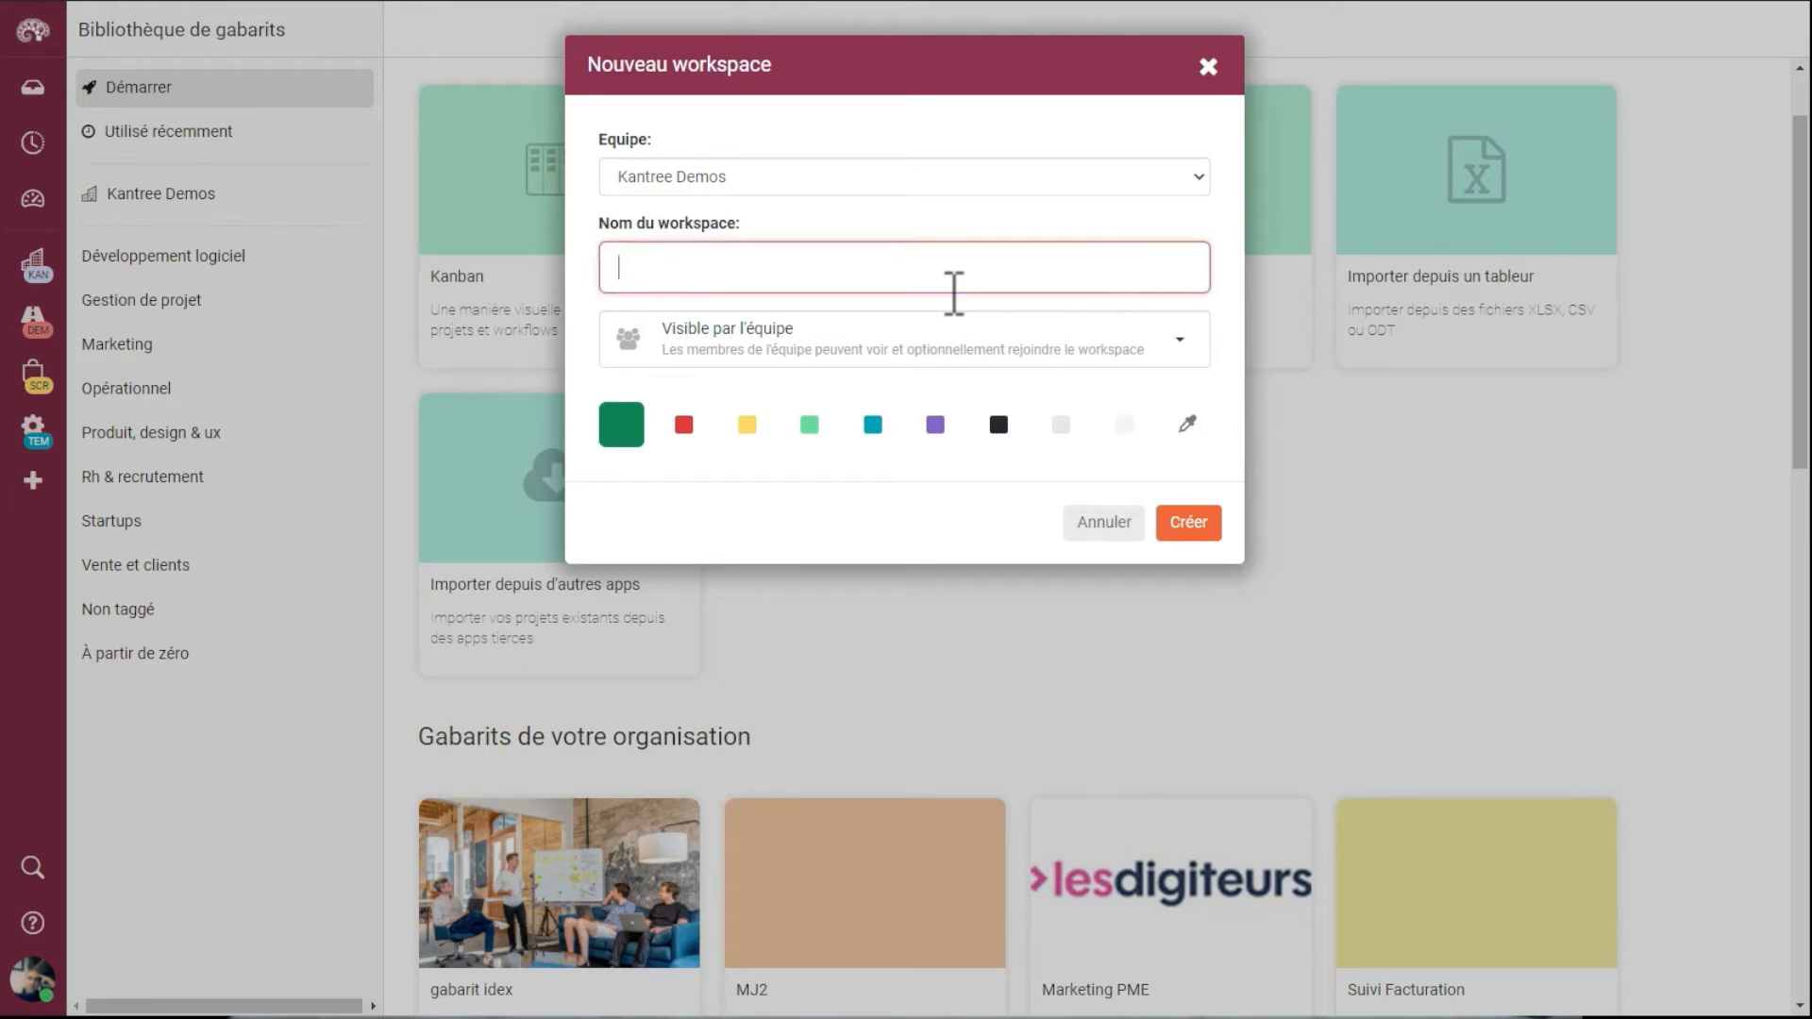
pyautogui.write('pROJ')
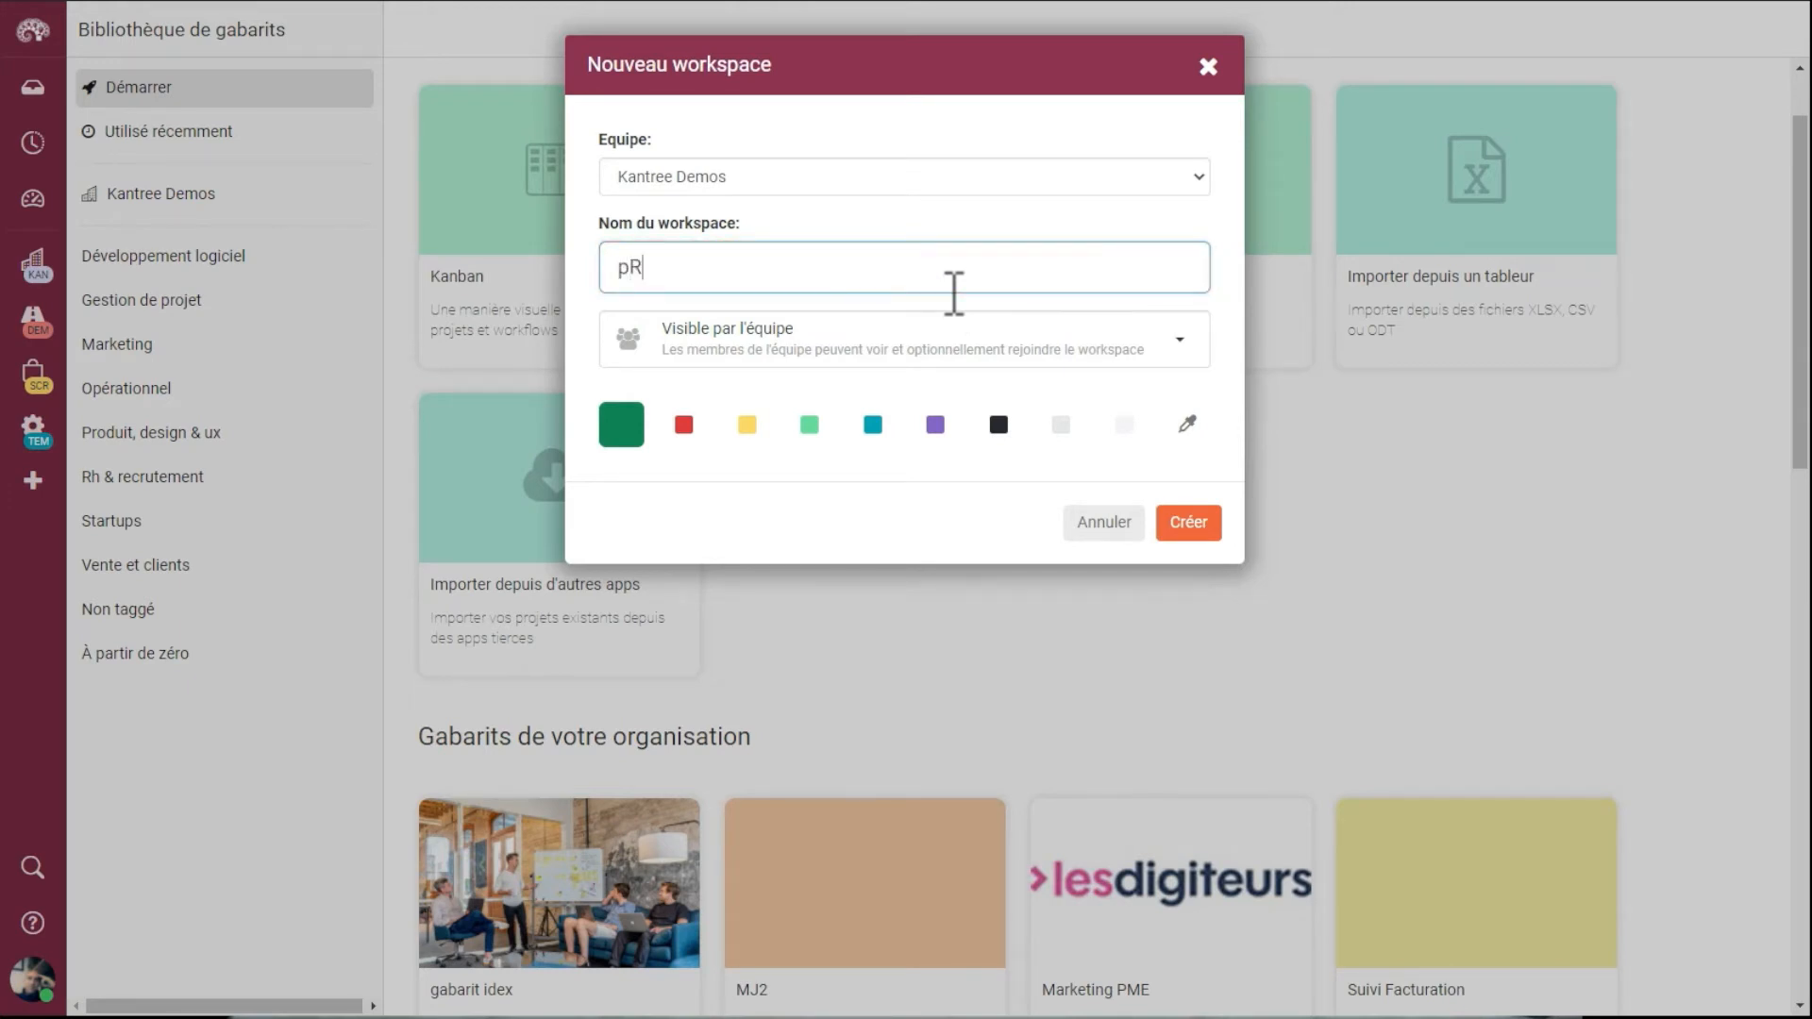
pyautogui.press('BackSpace')
pyautogui.press('BackSpace')
pyautogui.press('BackSpace')
pyautogui.press('BackSpace')
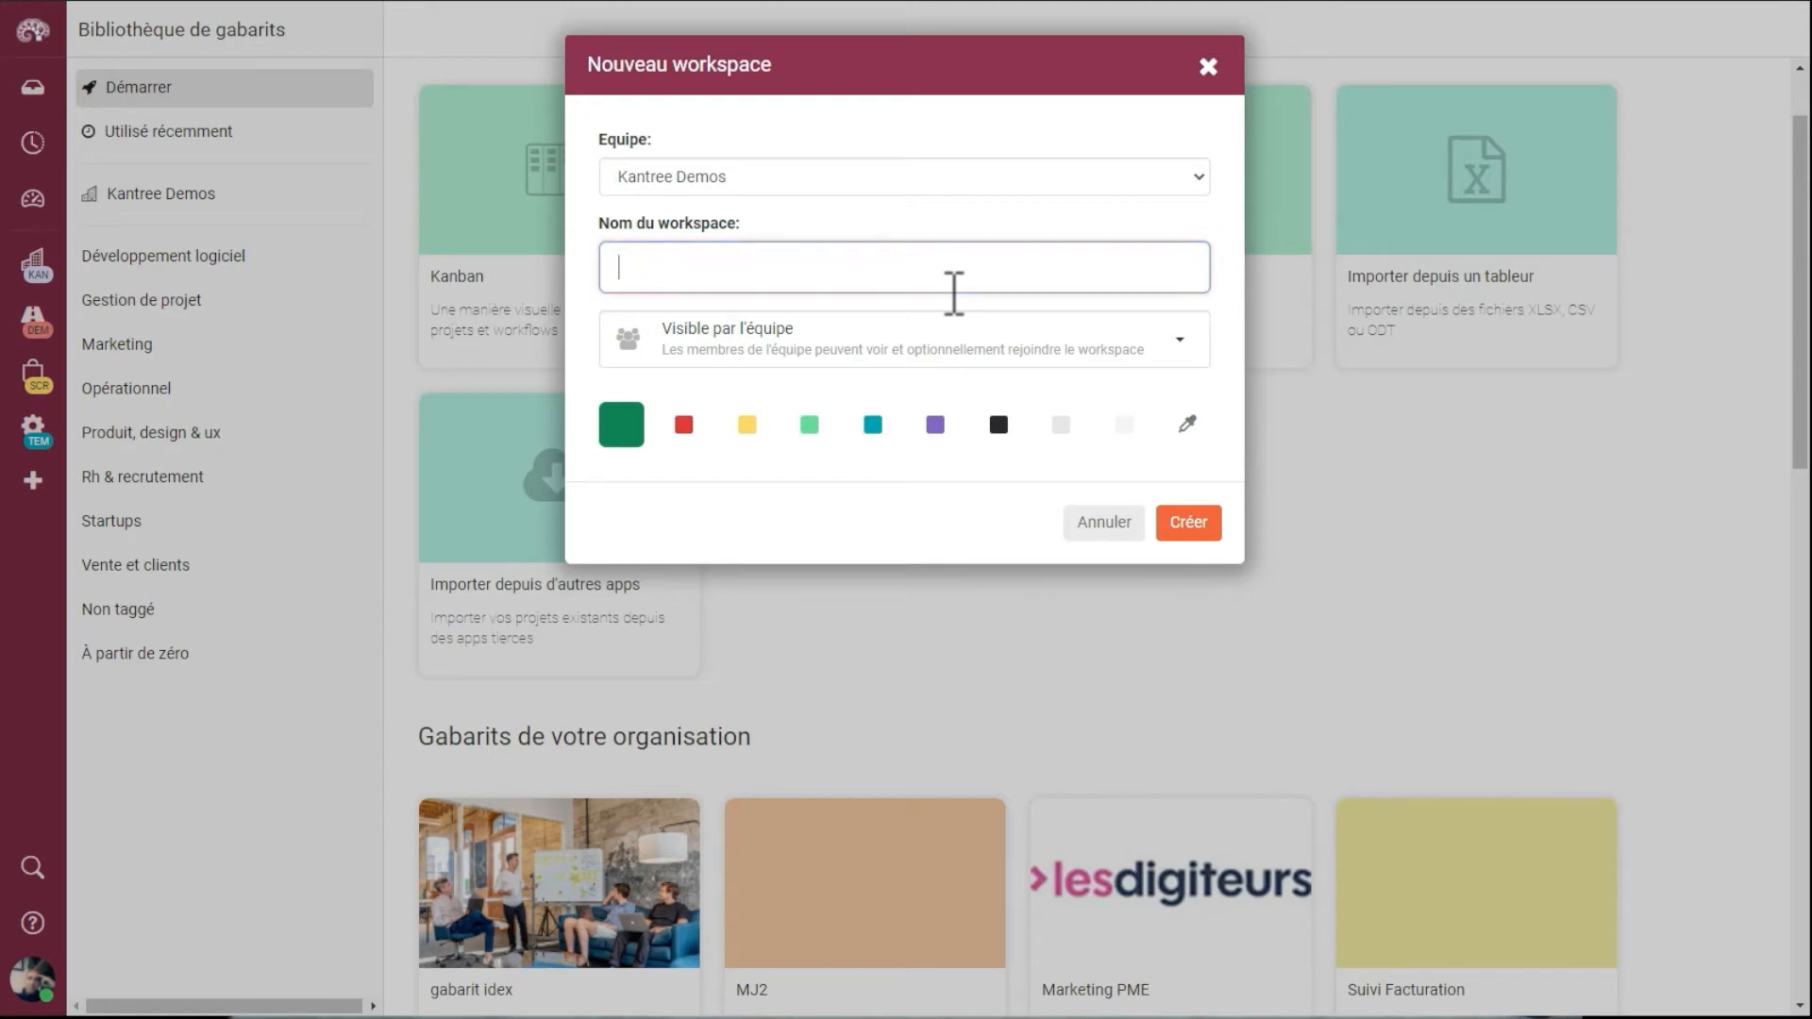
pyautogui.write('Pro')
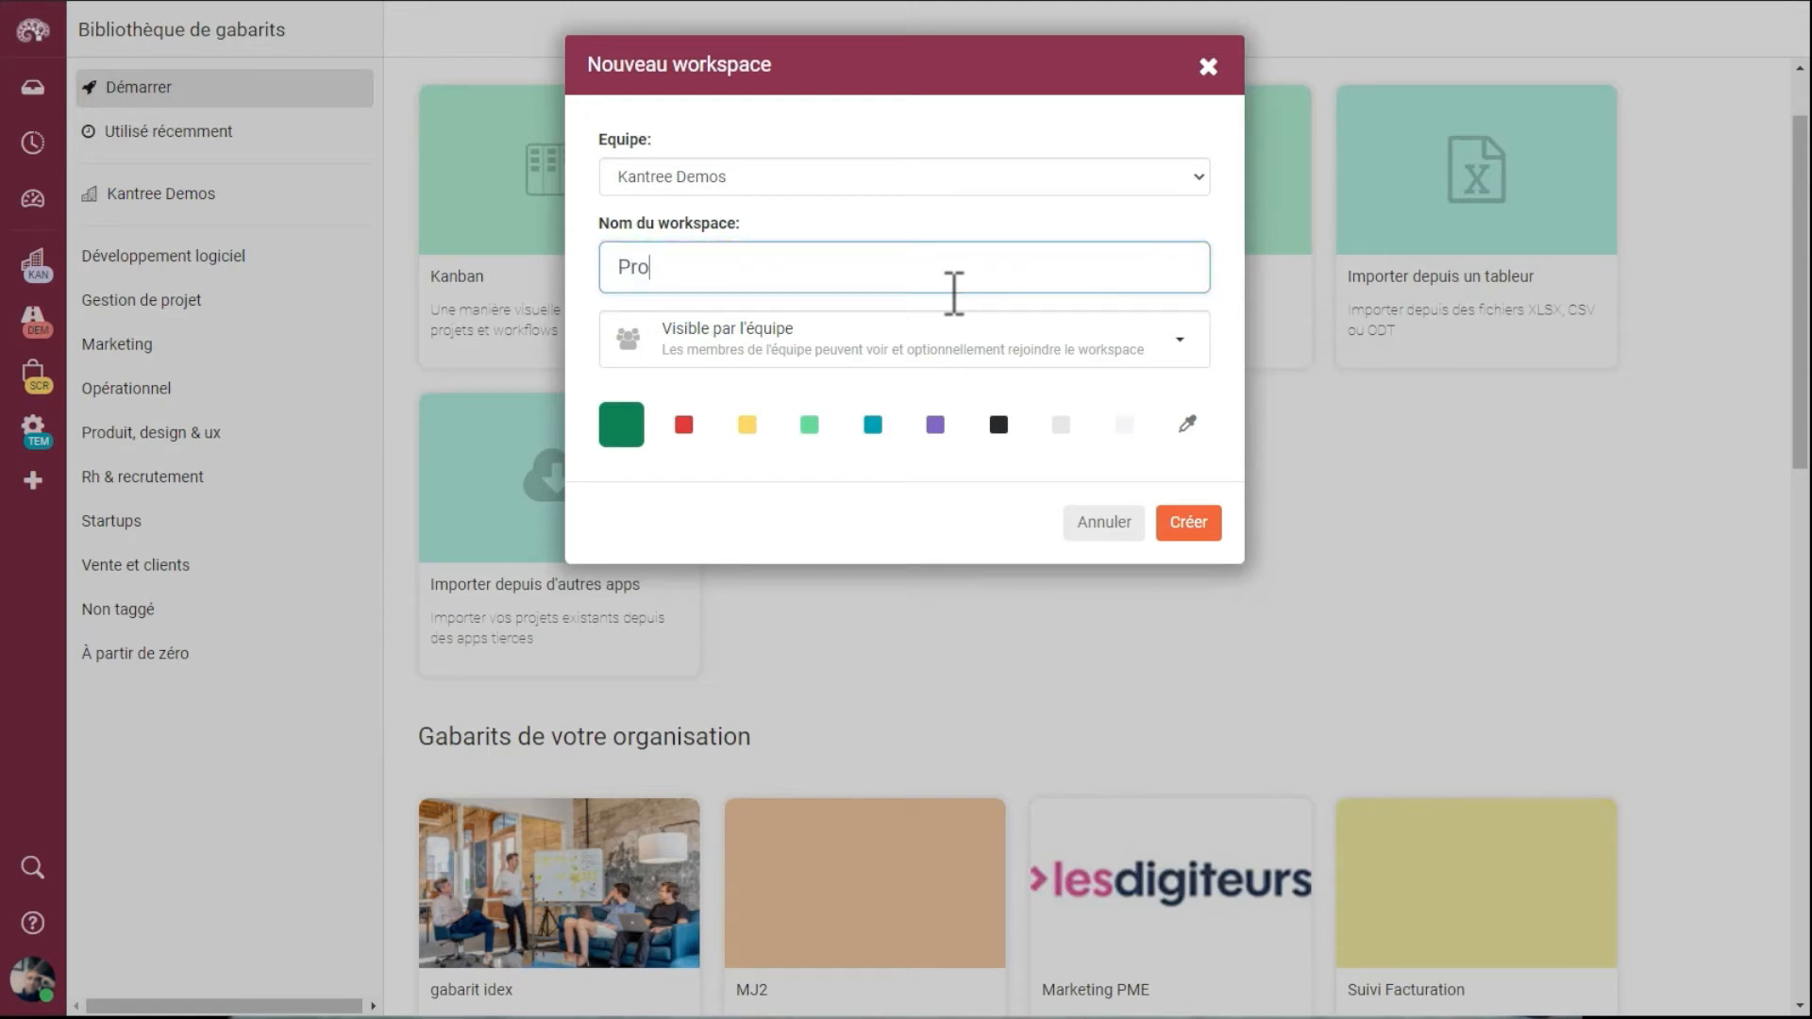
pyautogui.write('jet Démo')
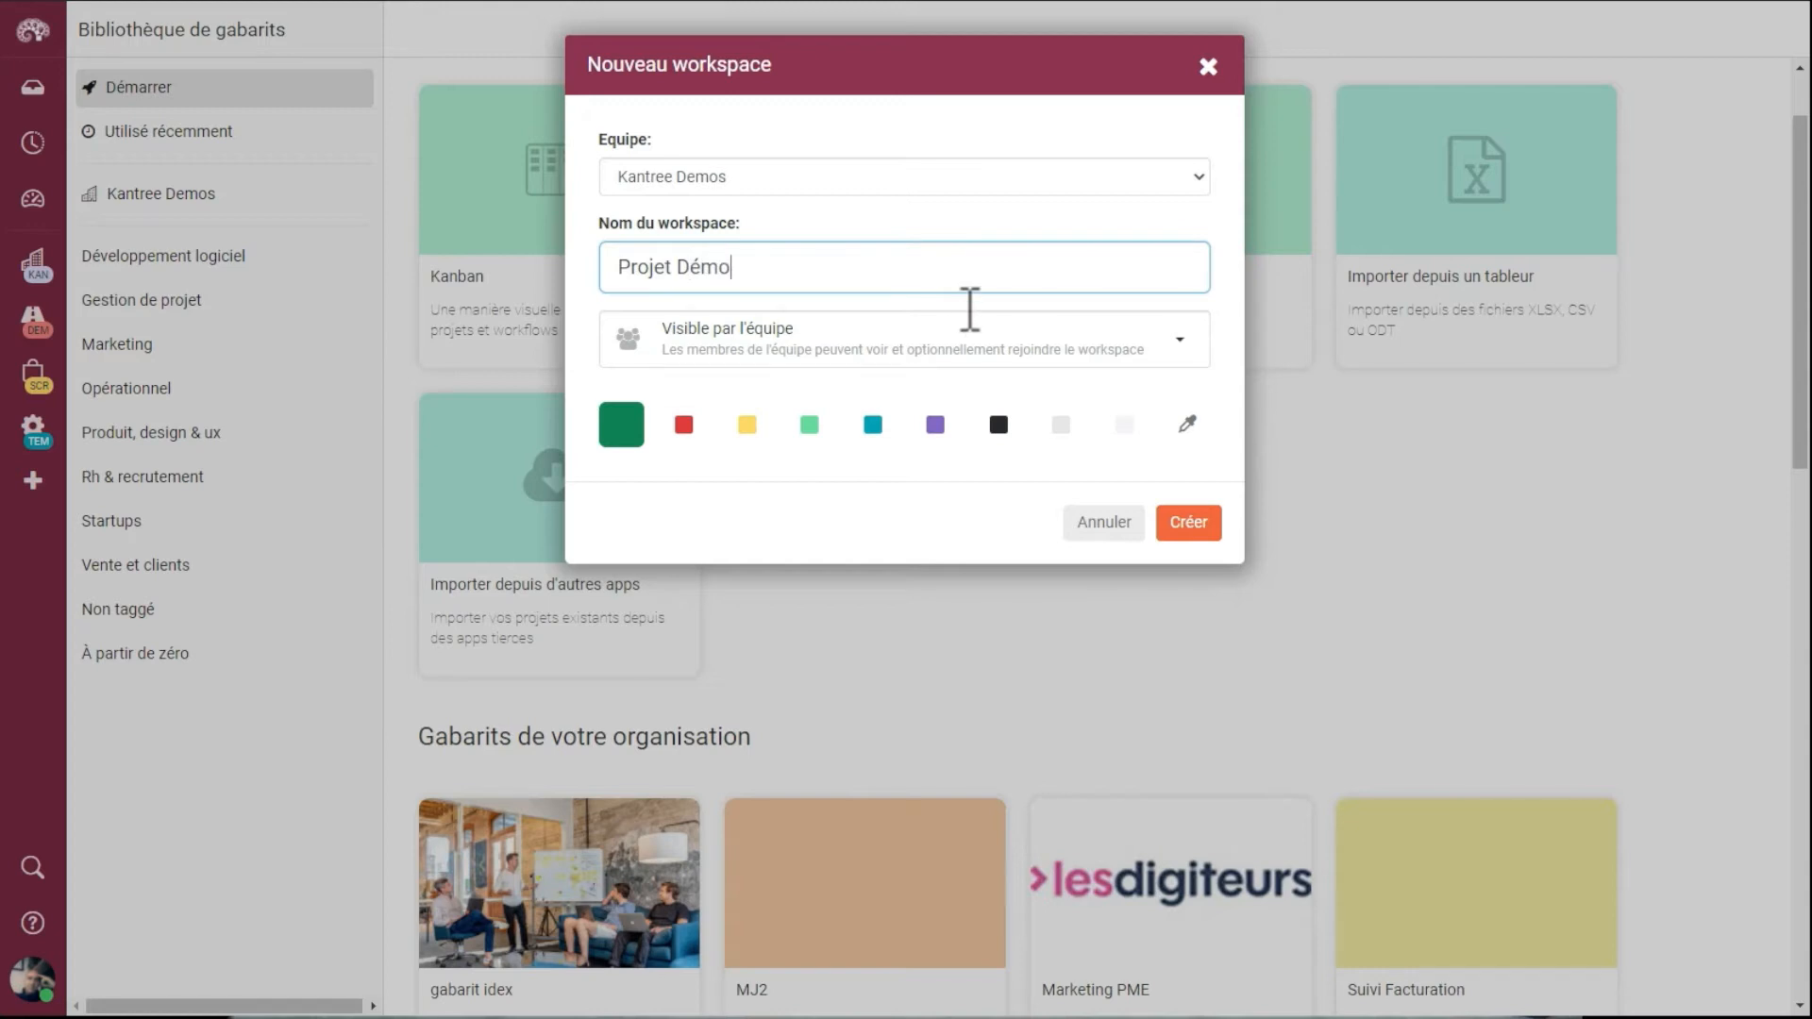
# Step: Review the visibility options, keep "Visible par l'équipe", choose yellow as the workspace colour and create the workspace
pyautogui.click(961, 326)
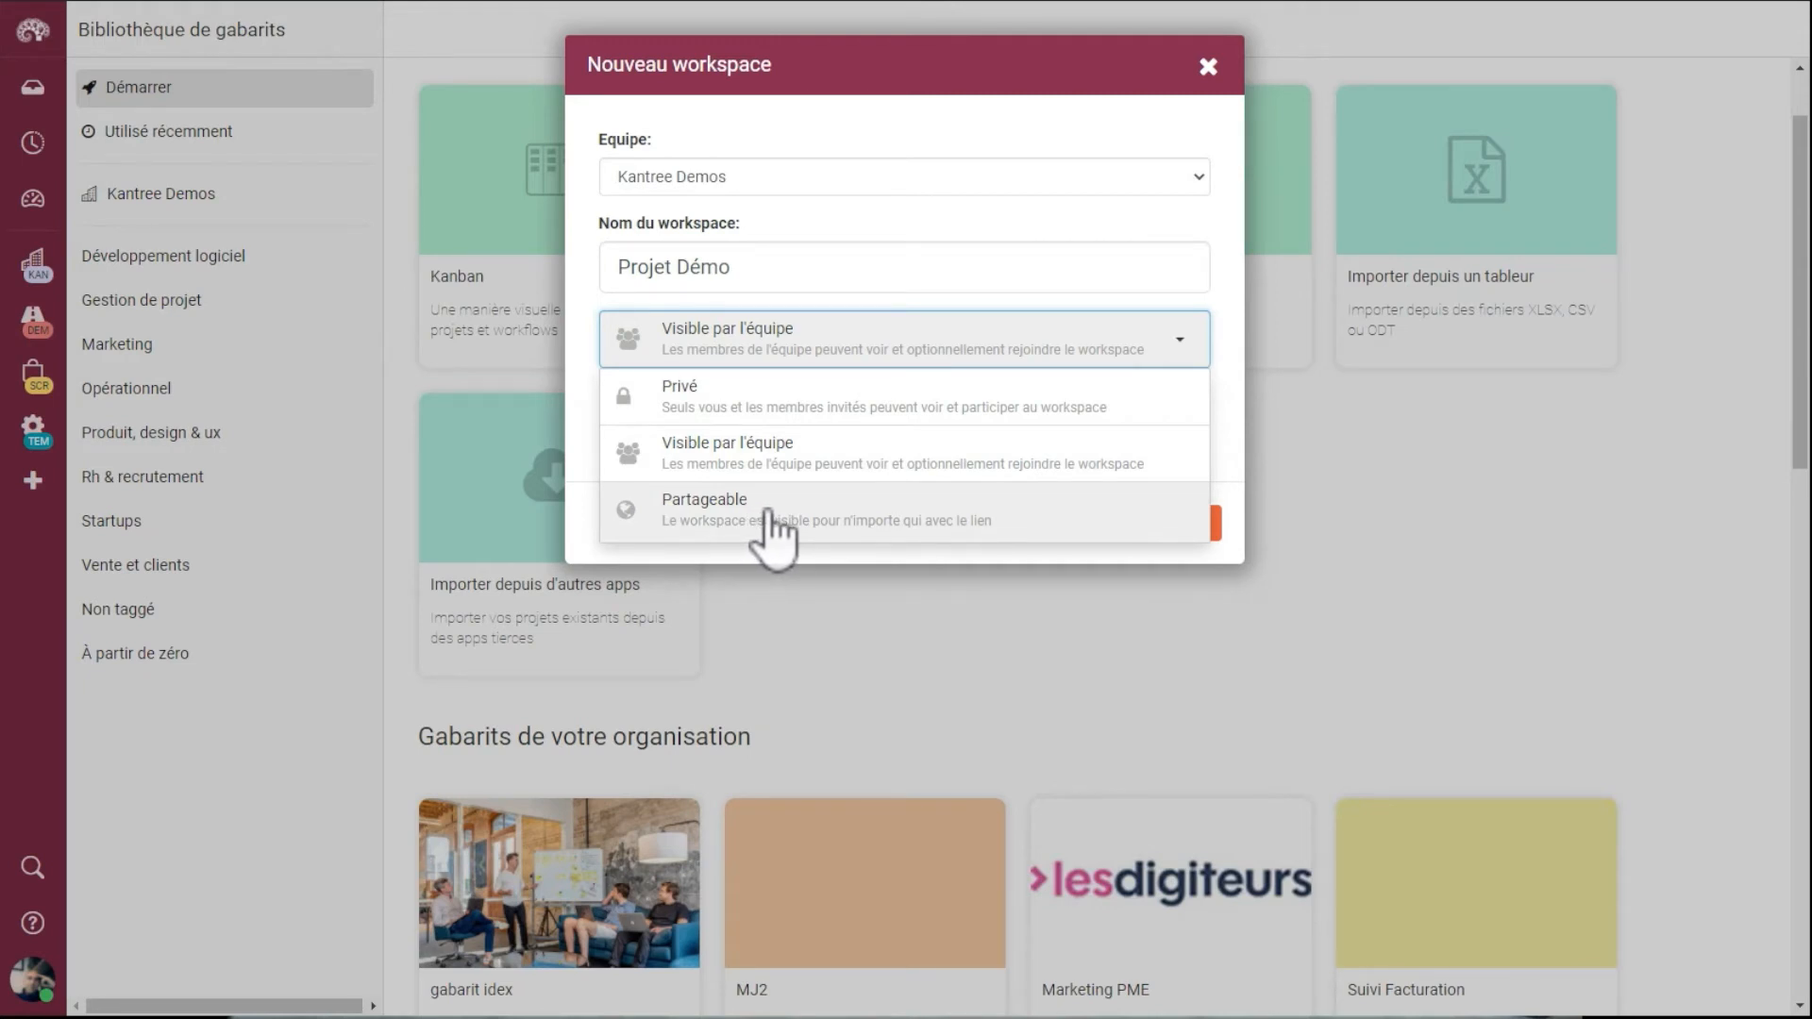
pyautogui.click(800, 349)
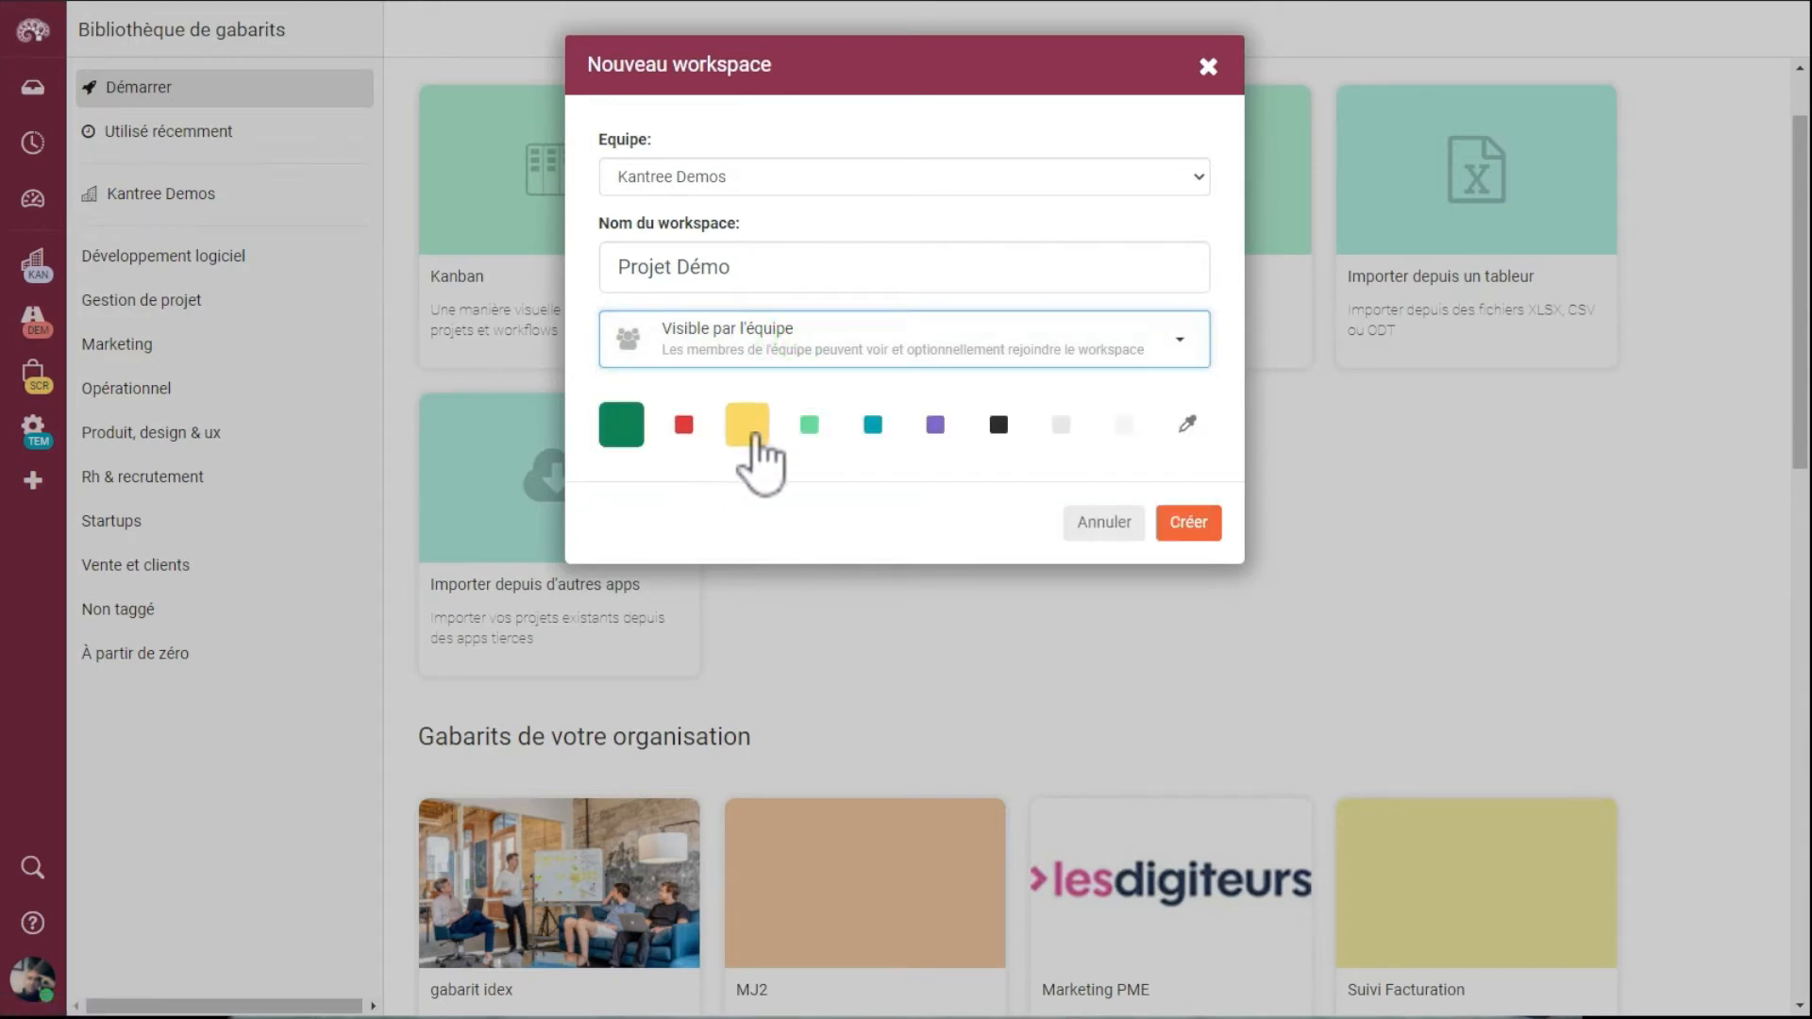
pyautogui.click(755, 432)
pyautogui.click(1214, 529)
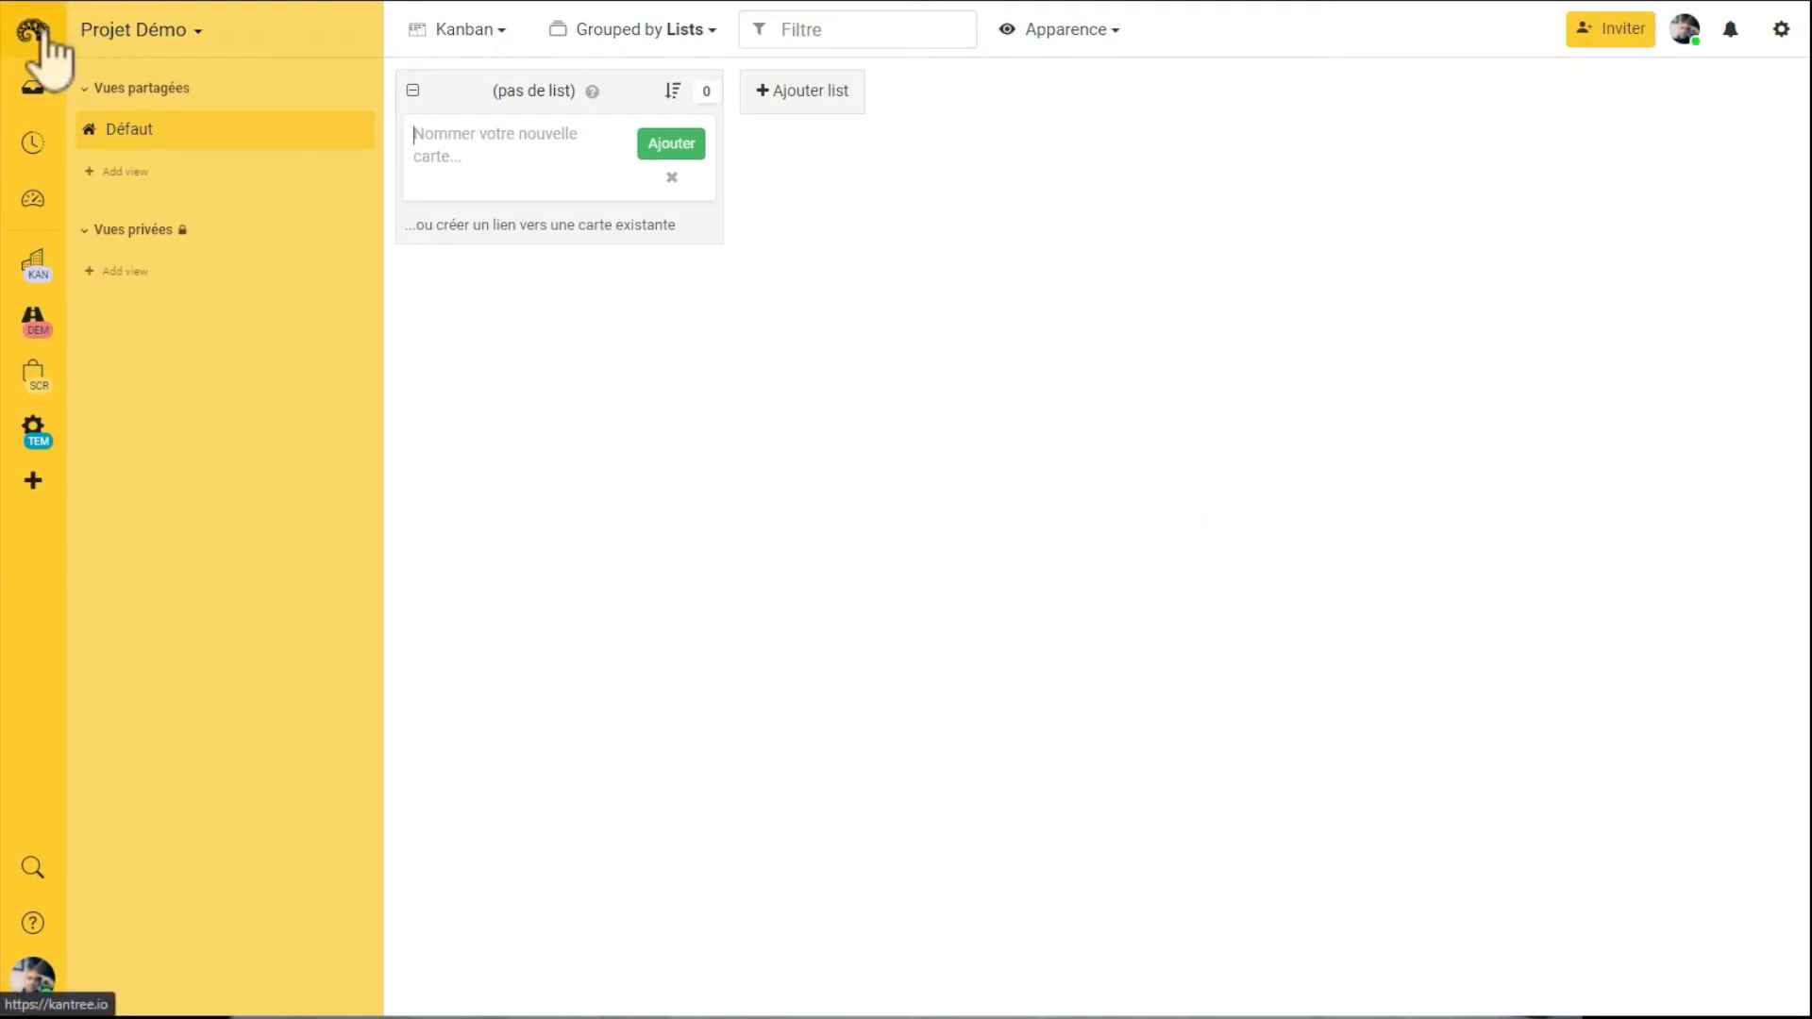
# Step: Preview the recently opened items and the Kantree Demos workspace list through the navigation shortcuts
pyautogui.moveTo(48, 159)
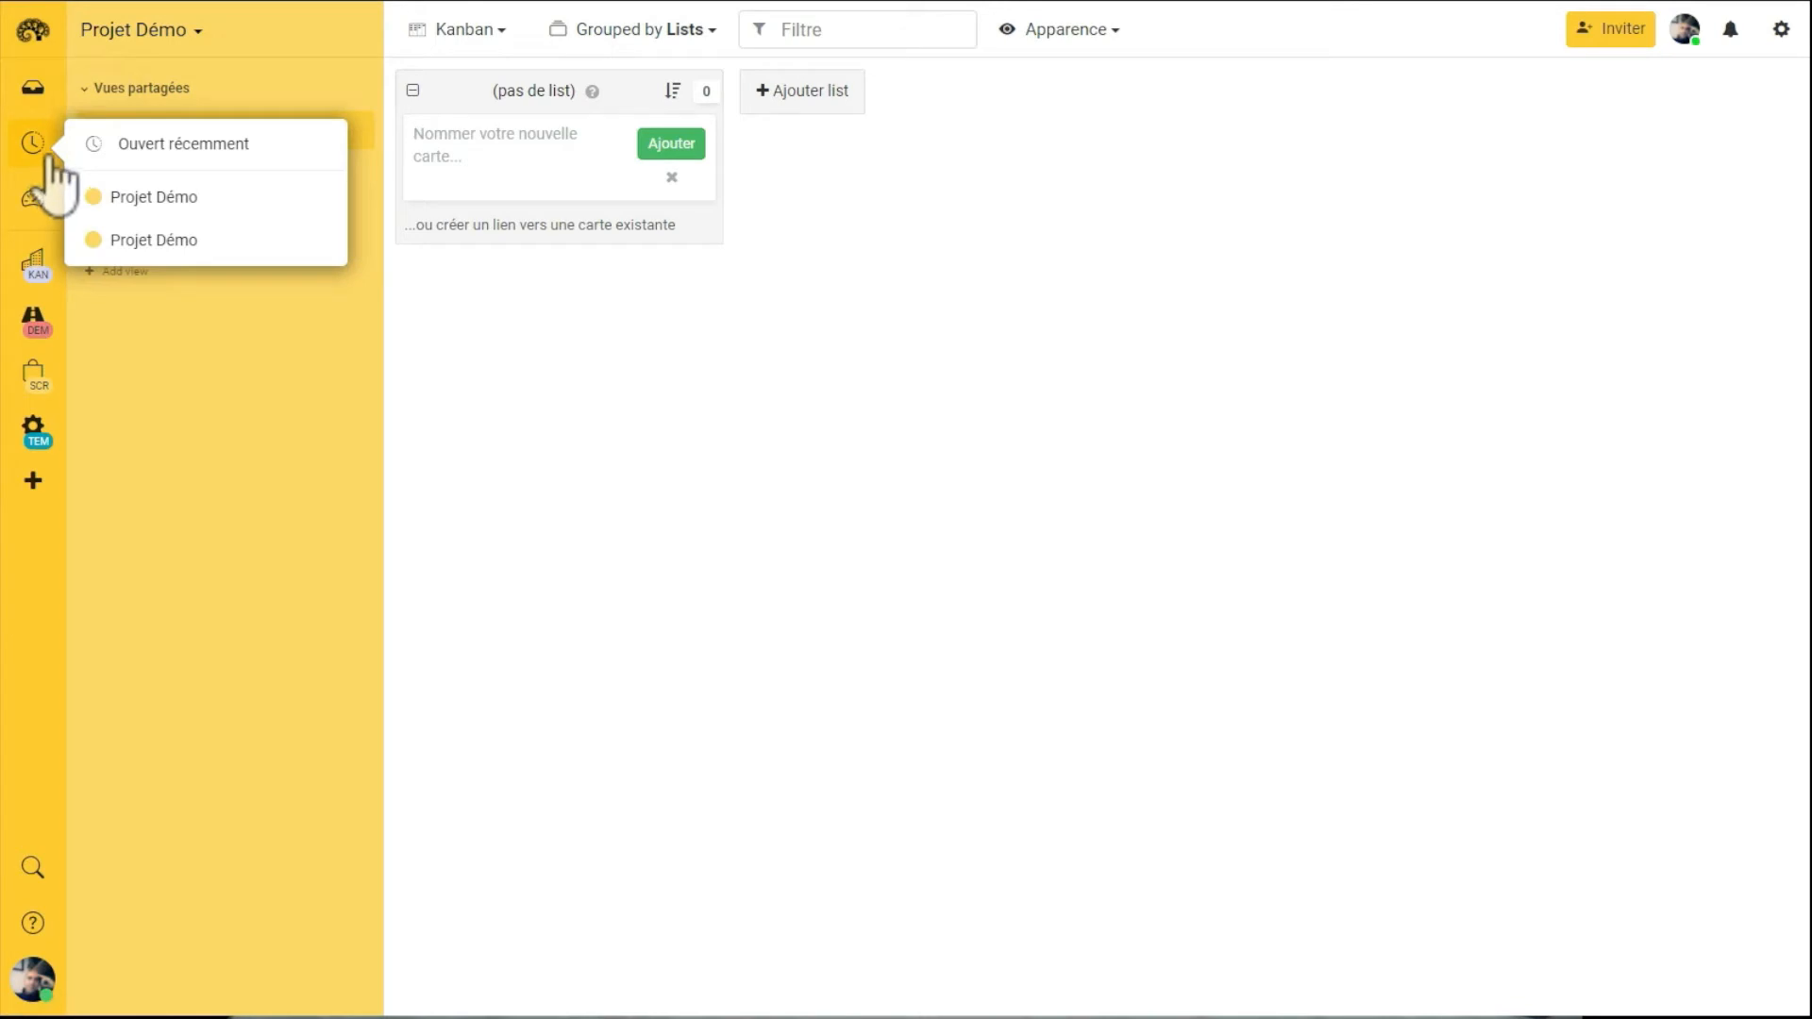
pyautogui.moveTo(38, 244)
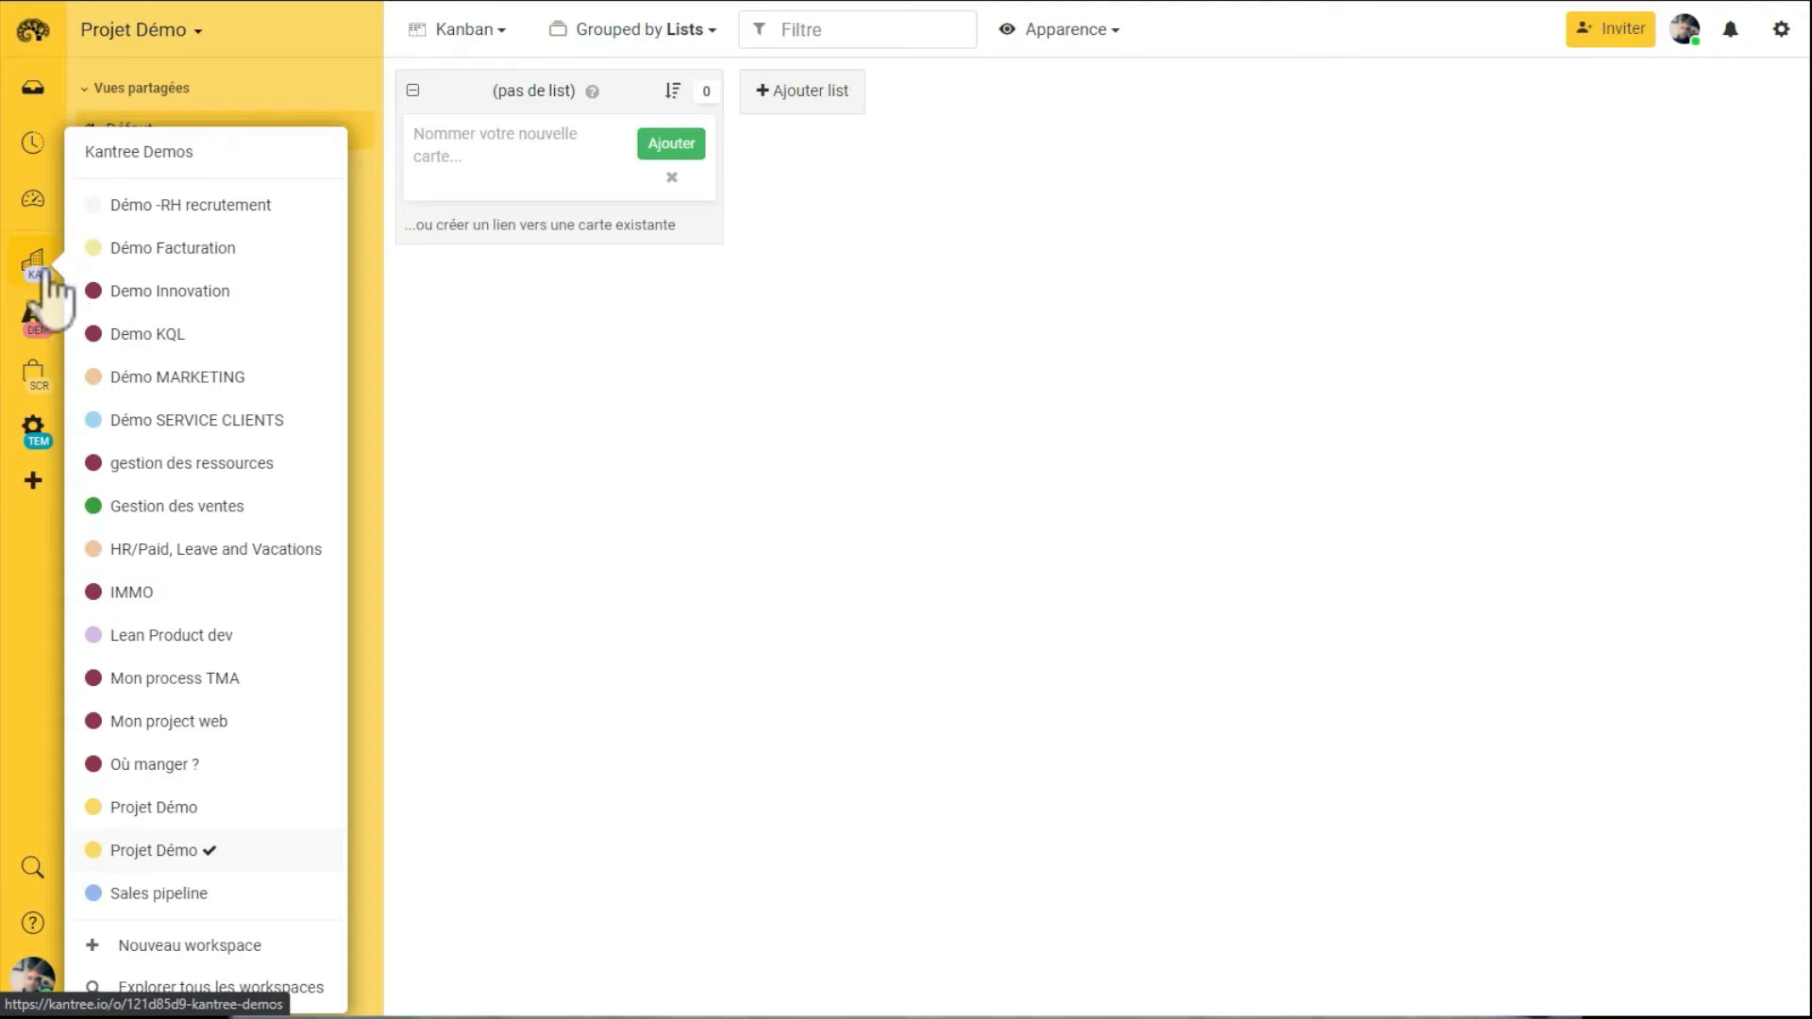
pyautogui.moveTo(40, 328)
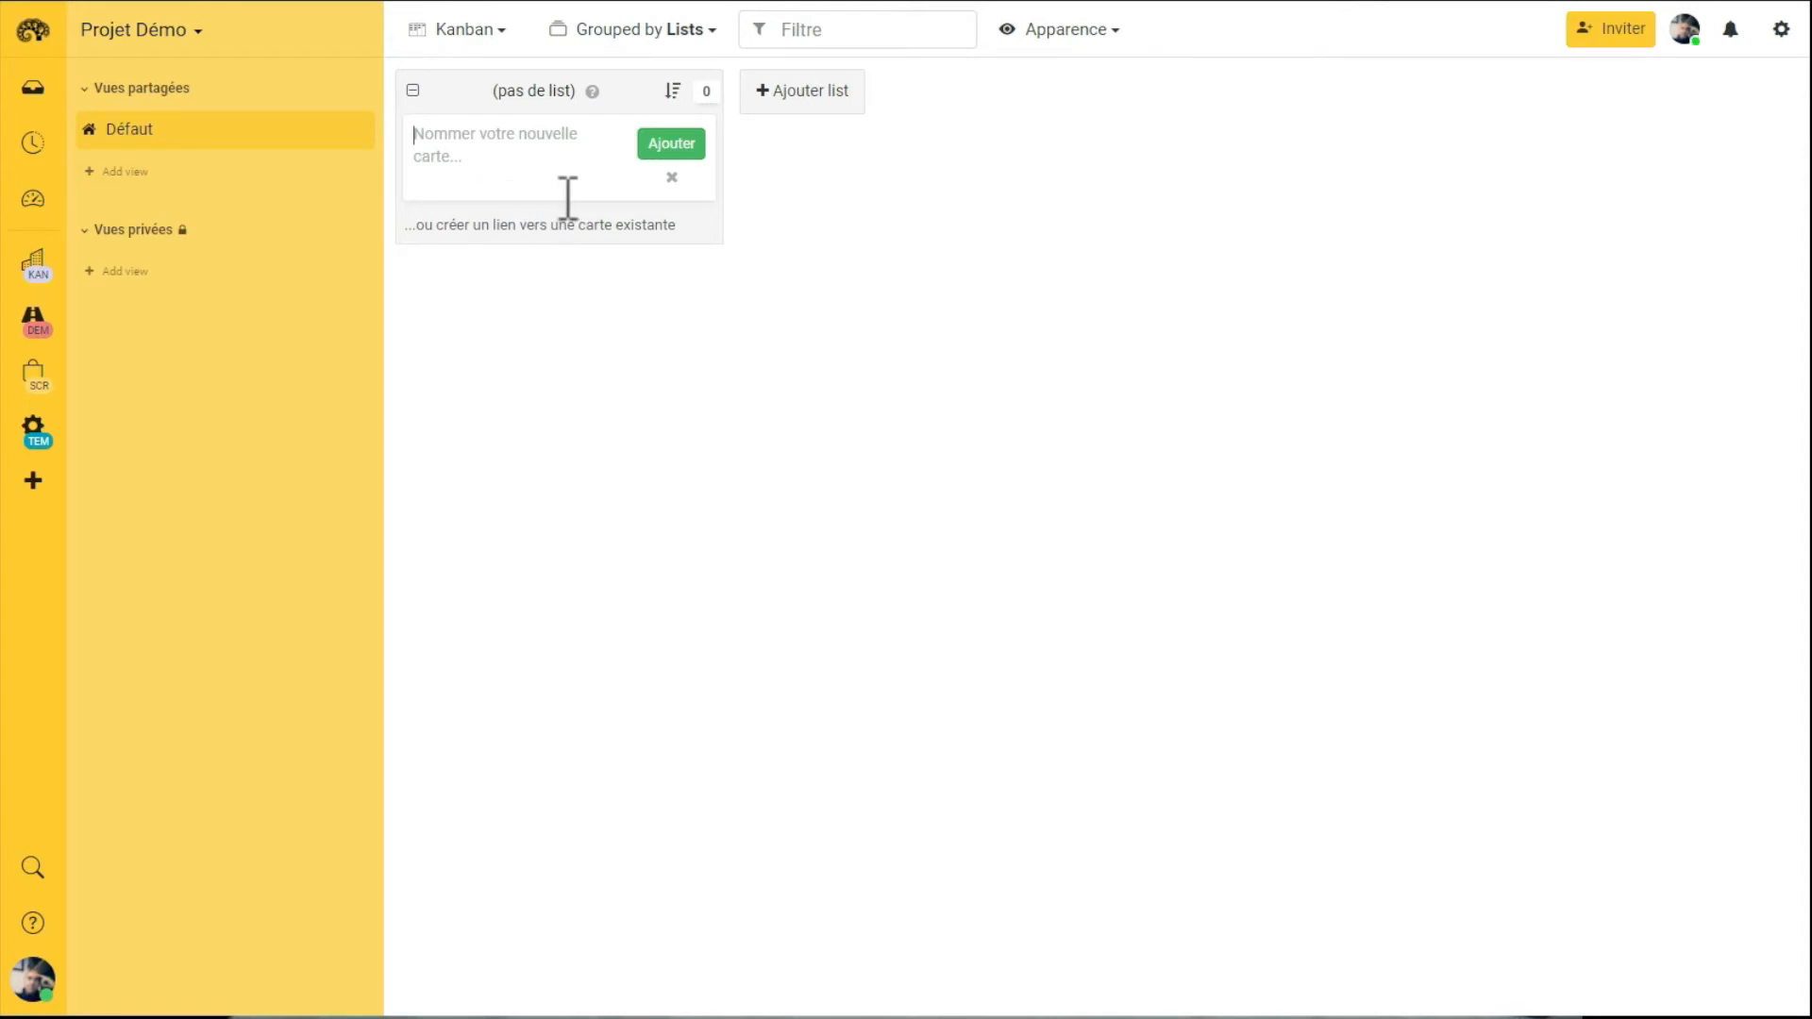
# Step: Add two lists named "to do" and "doing" to the Kanban board
pyautogui.click(786, 105)
pyautogui.write('to do')
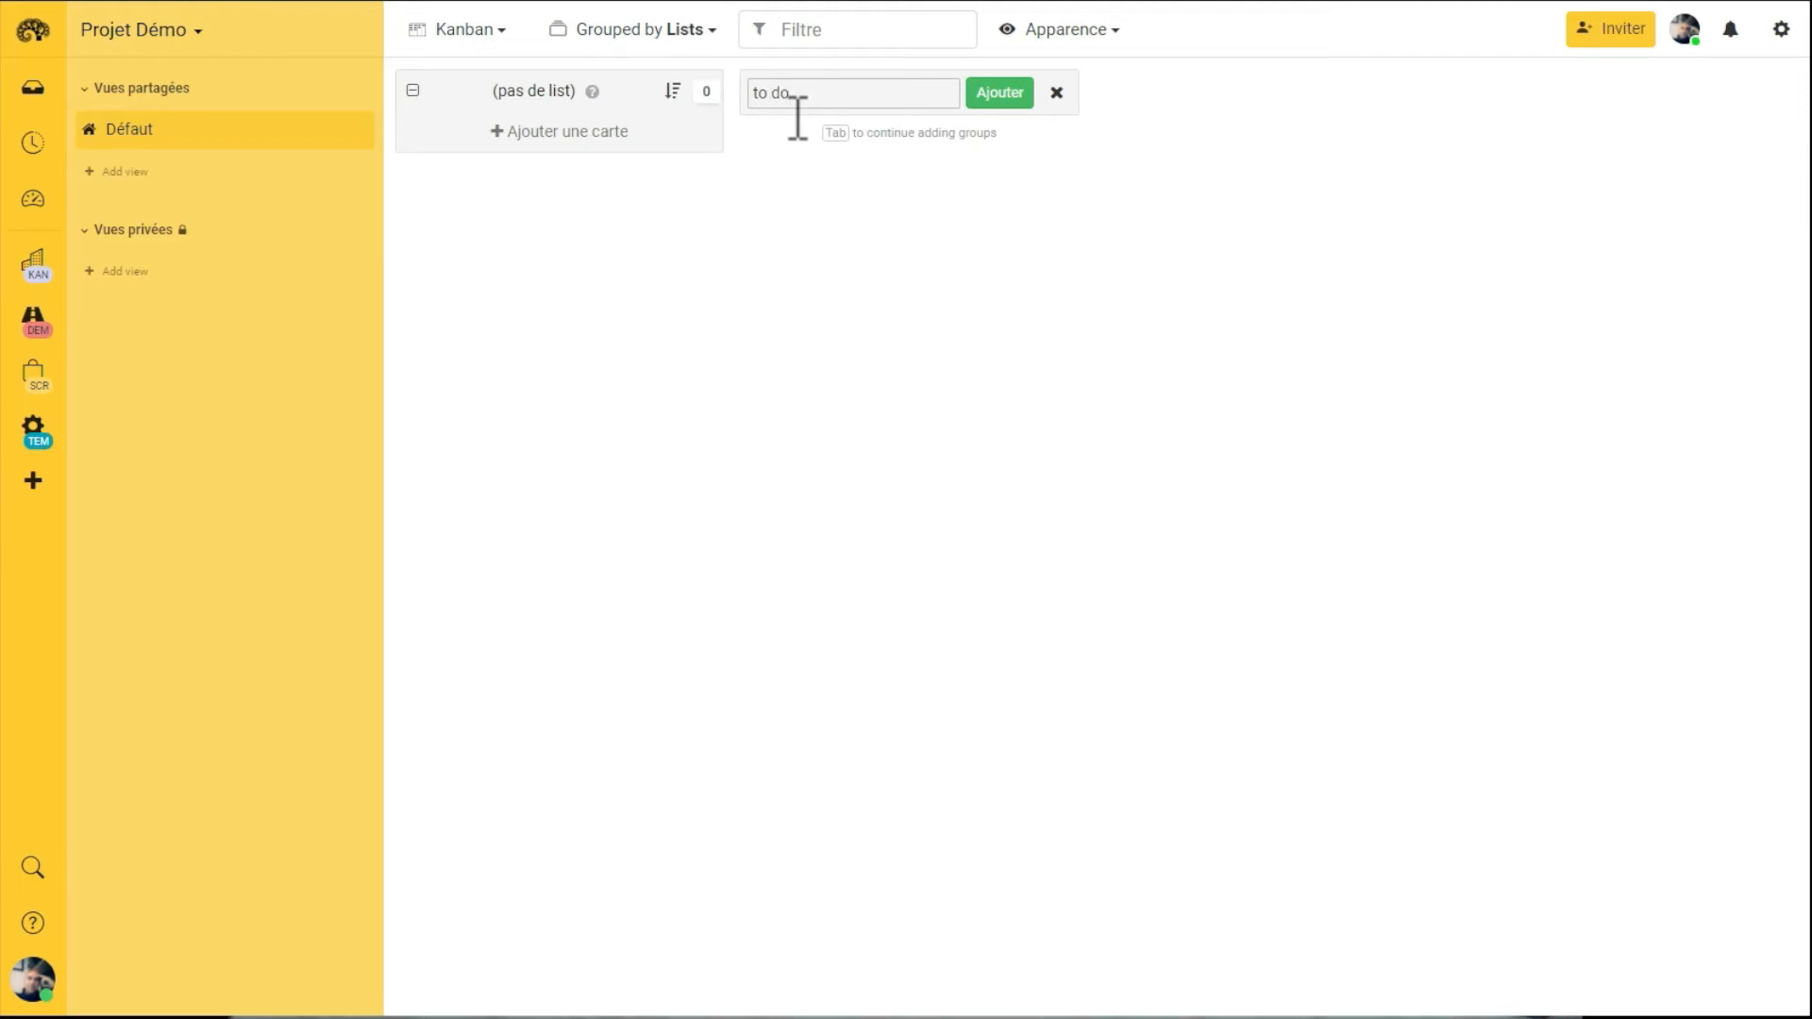
pyautogui.press('Return')
pyautogui.click(787, 102)
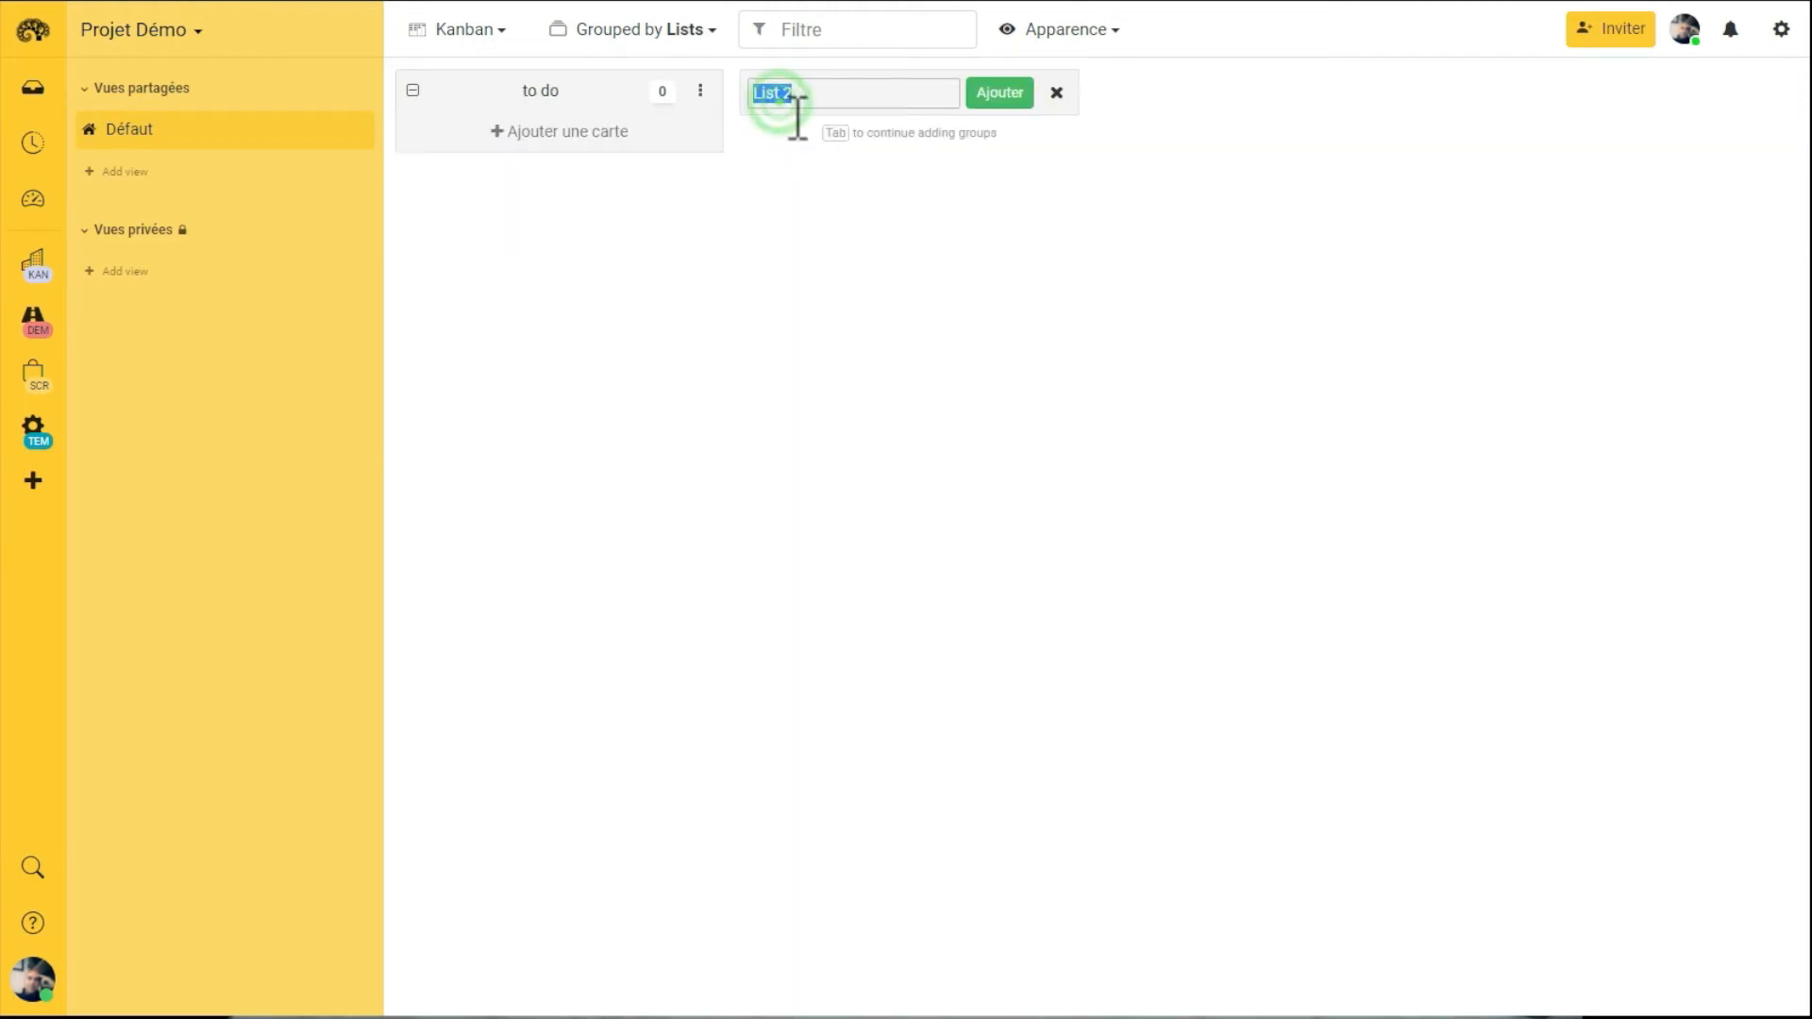
pyautogui.write('doing')
pyautogui.press('Return')
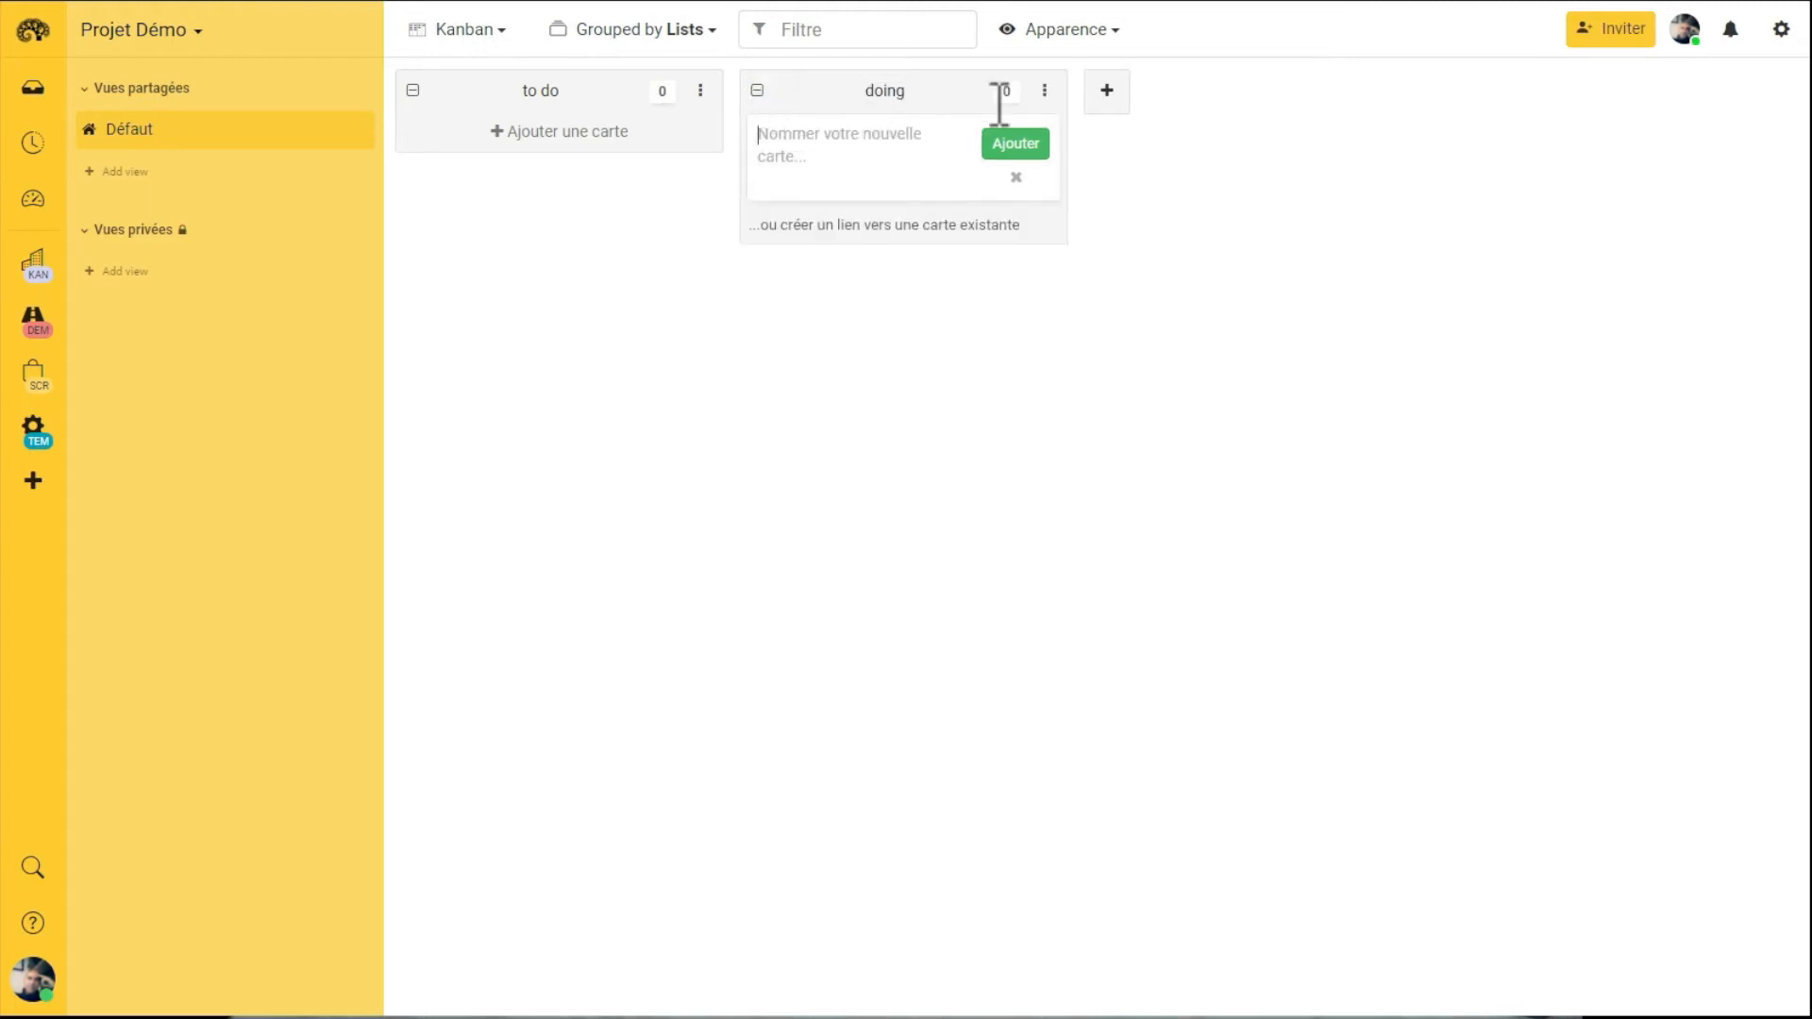
# Step: Add a third list named "done" and dismiss its empty new-card entry
pyautogui.click(1106, 92)
pyautogui.write('done')
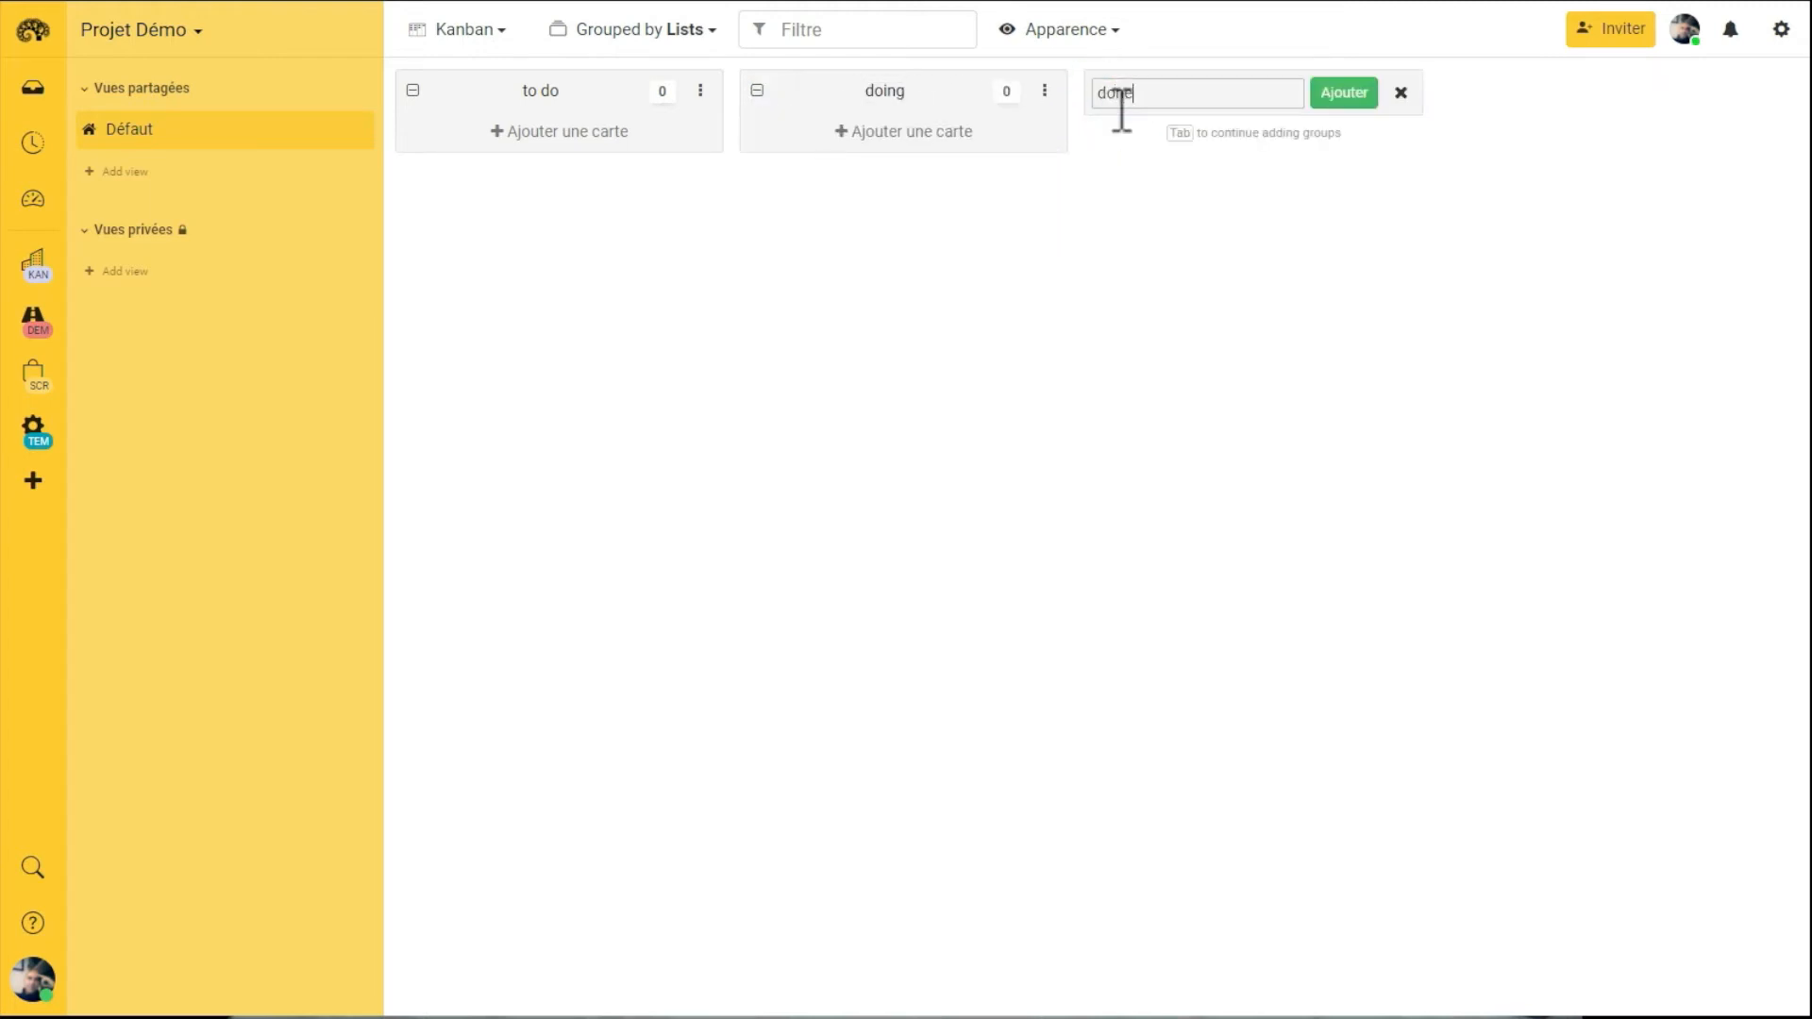
pyautogui.press('Return')
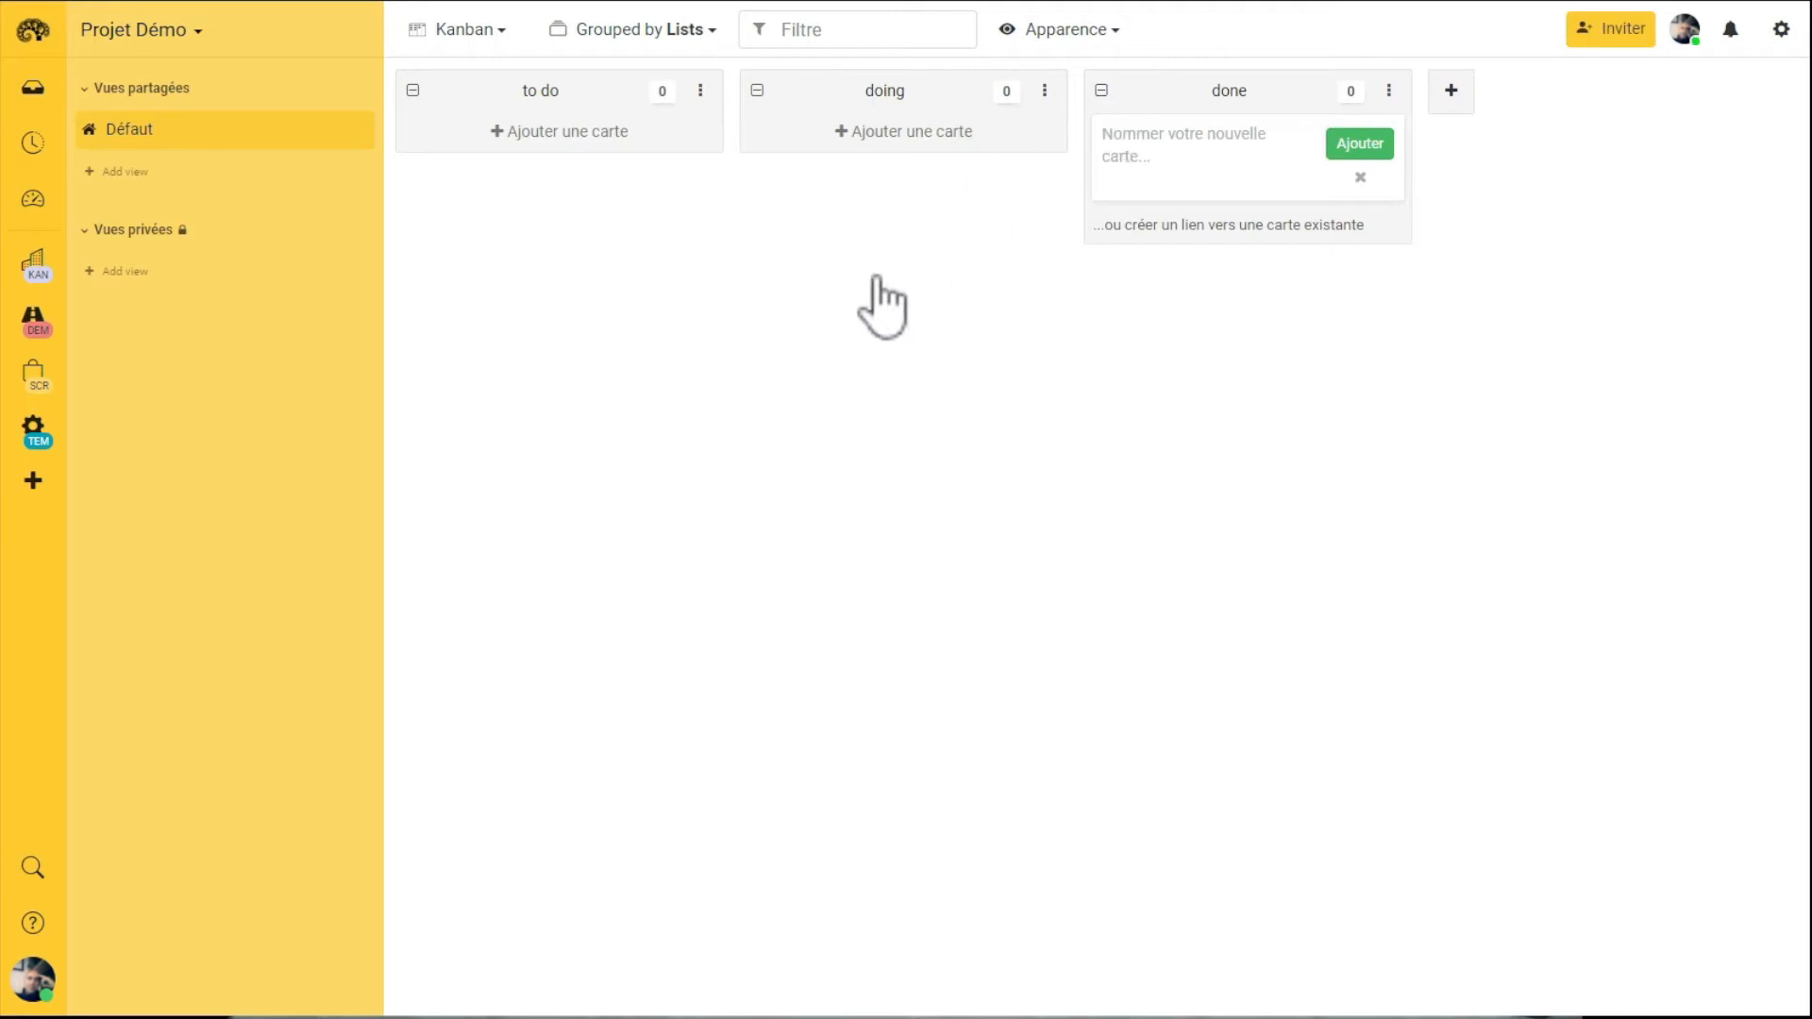
pyautogui.click(885, 274)
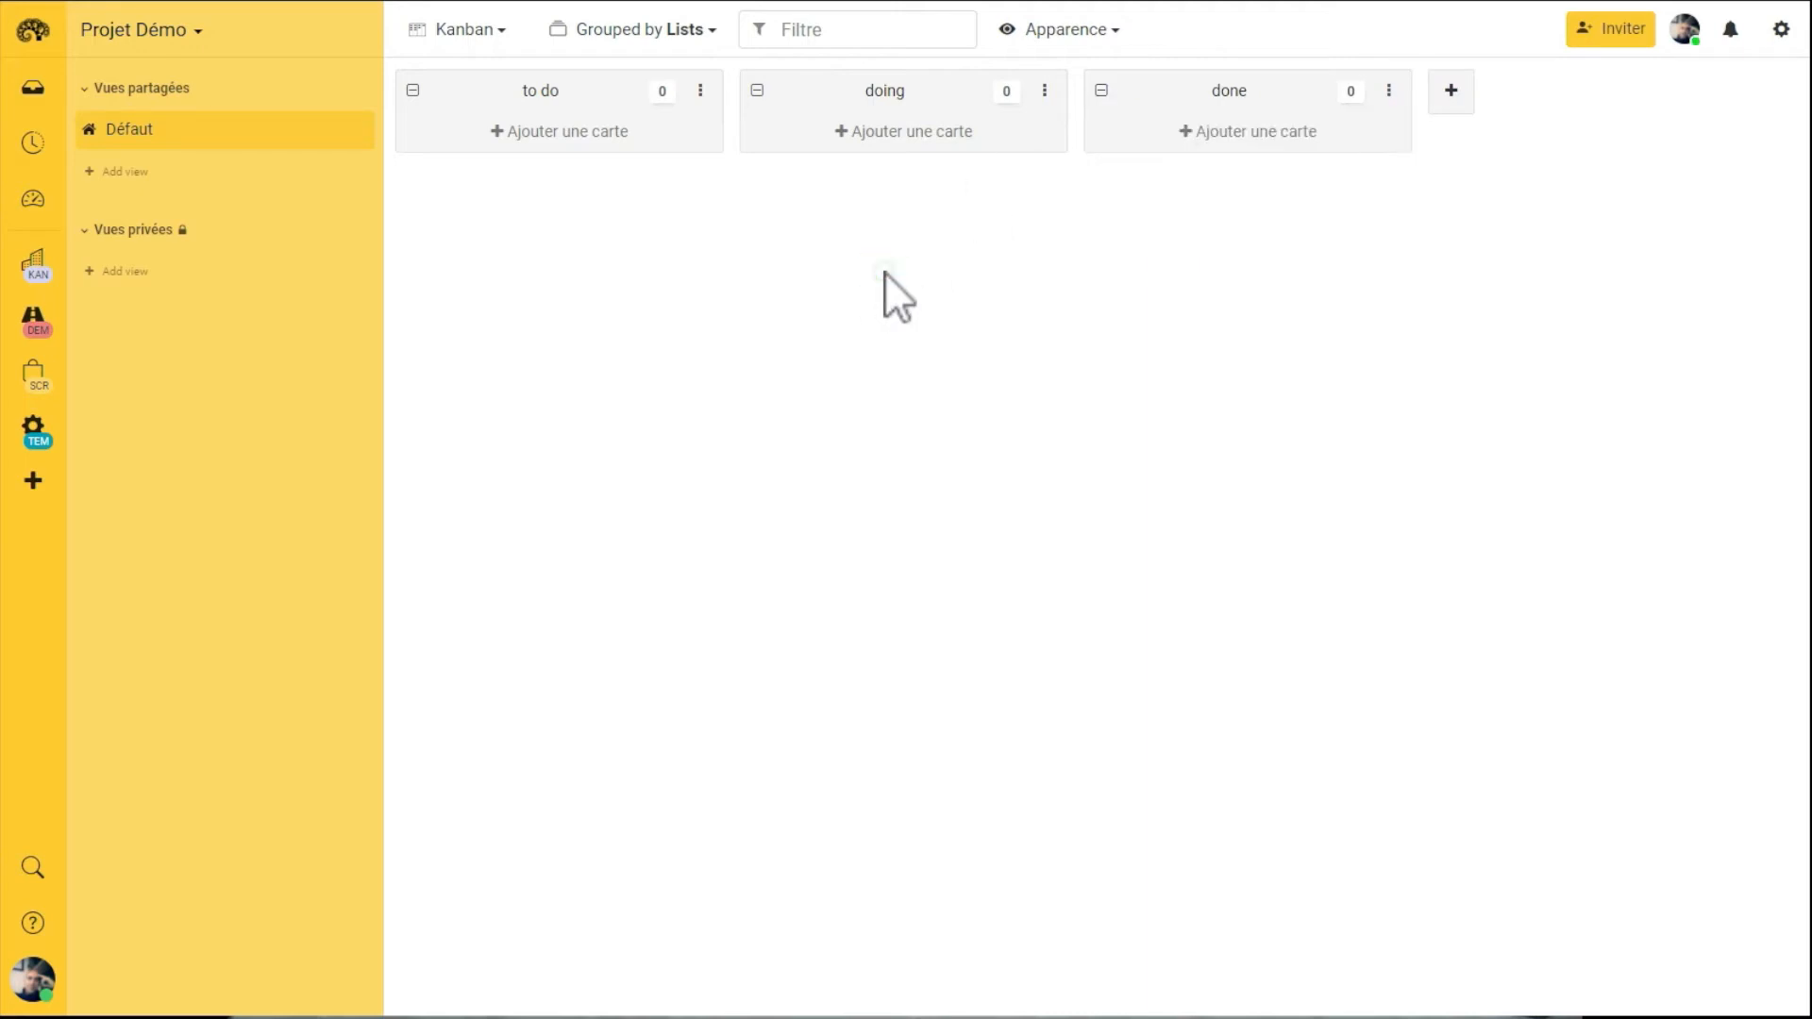
# Step: Add the cards "task 1" and "task 2" to the to do list and move task 1 below task 2
pyautogui.click(570, 132)
pyautogui.write('task')
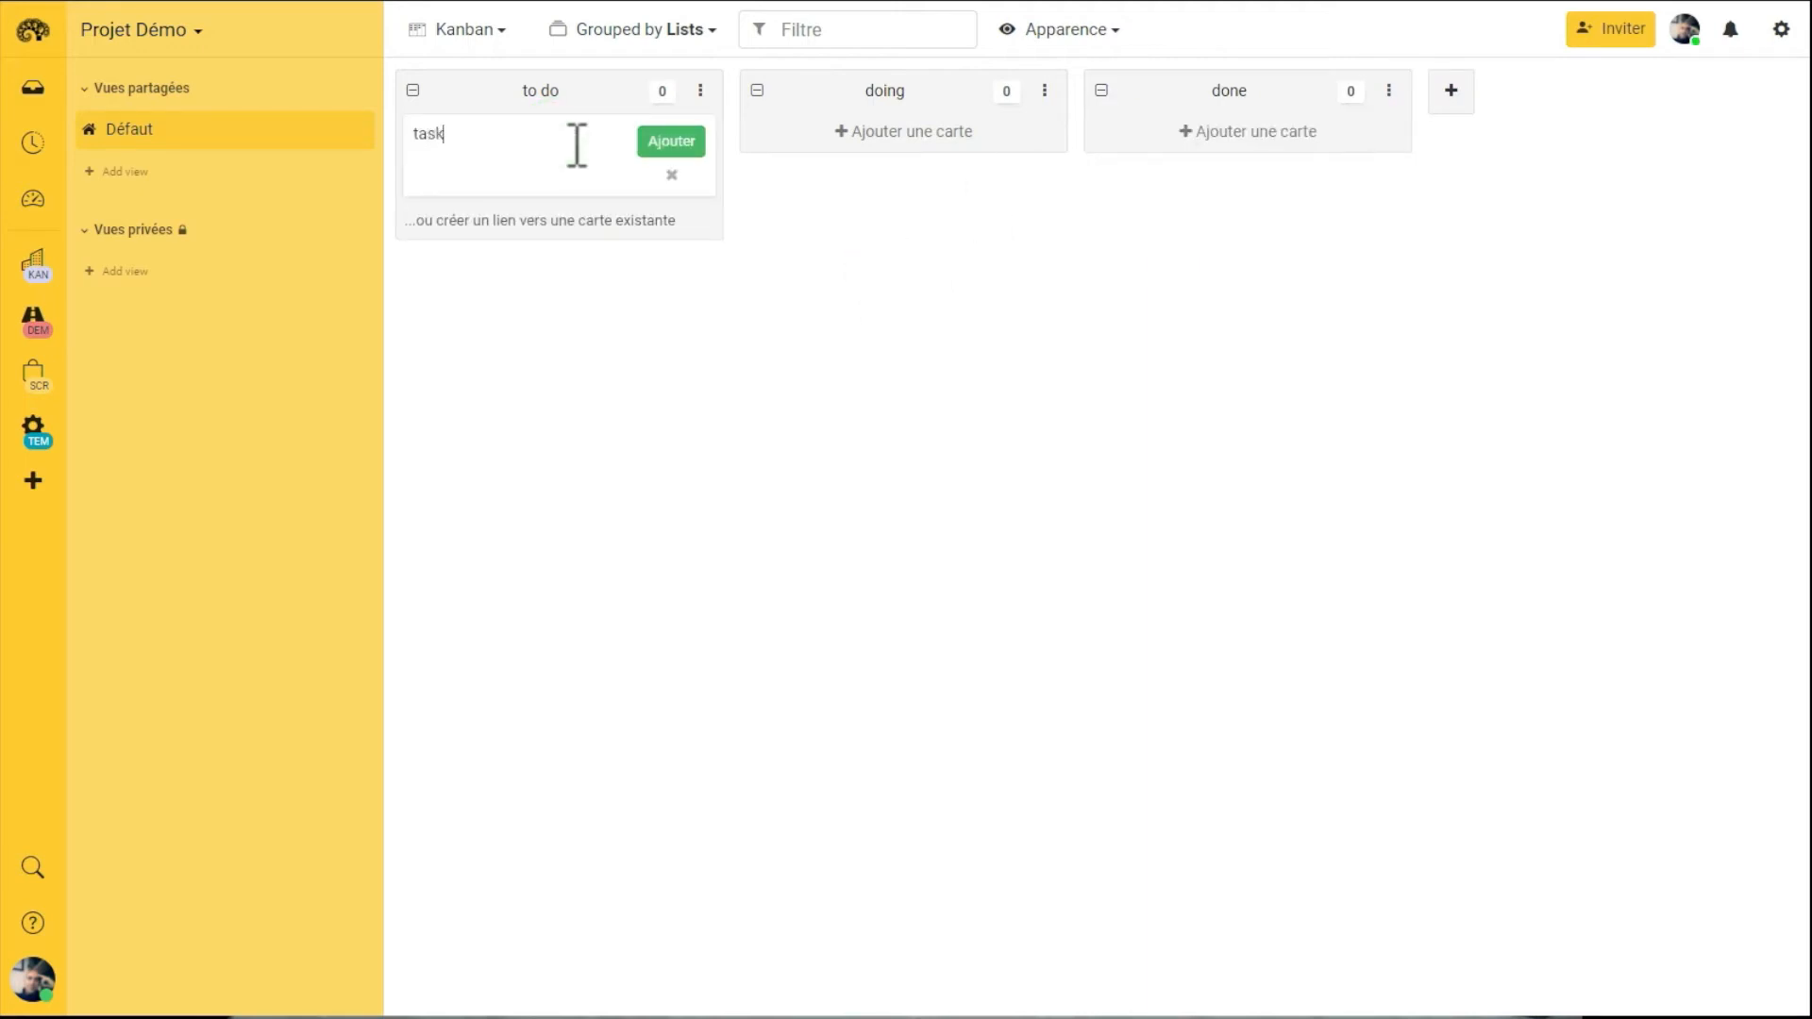
pyautogui.write(' 1')
pyautogui.press('Return')
pyautogui.write('ts')
pyautogui.press('BackSpace')
pyautogui.write('ask 2')
pyautogui.press('Return')
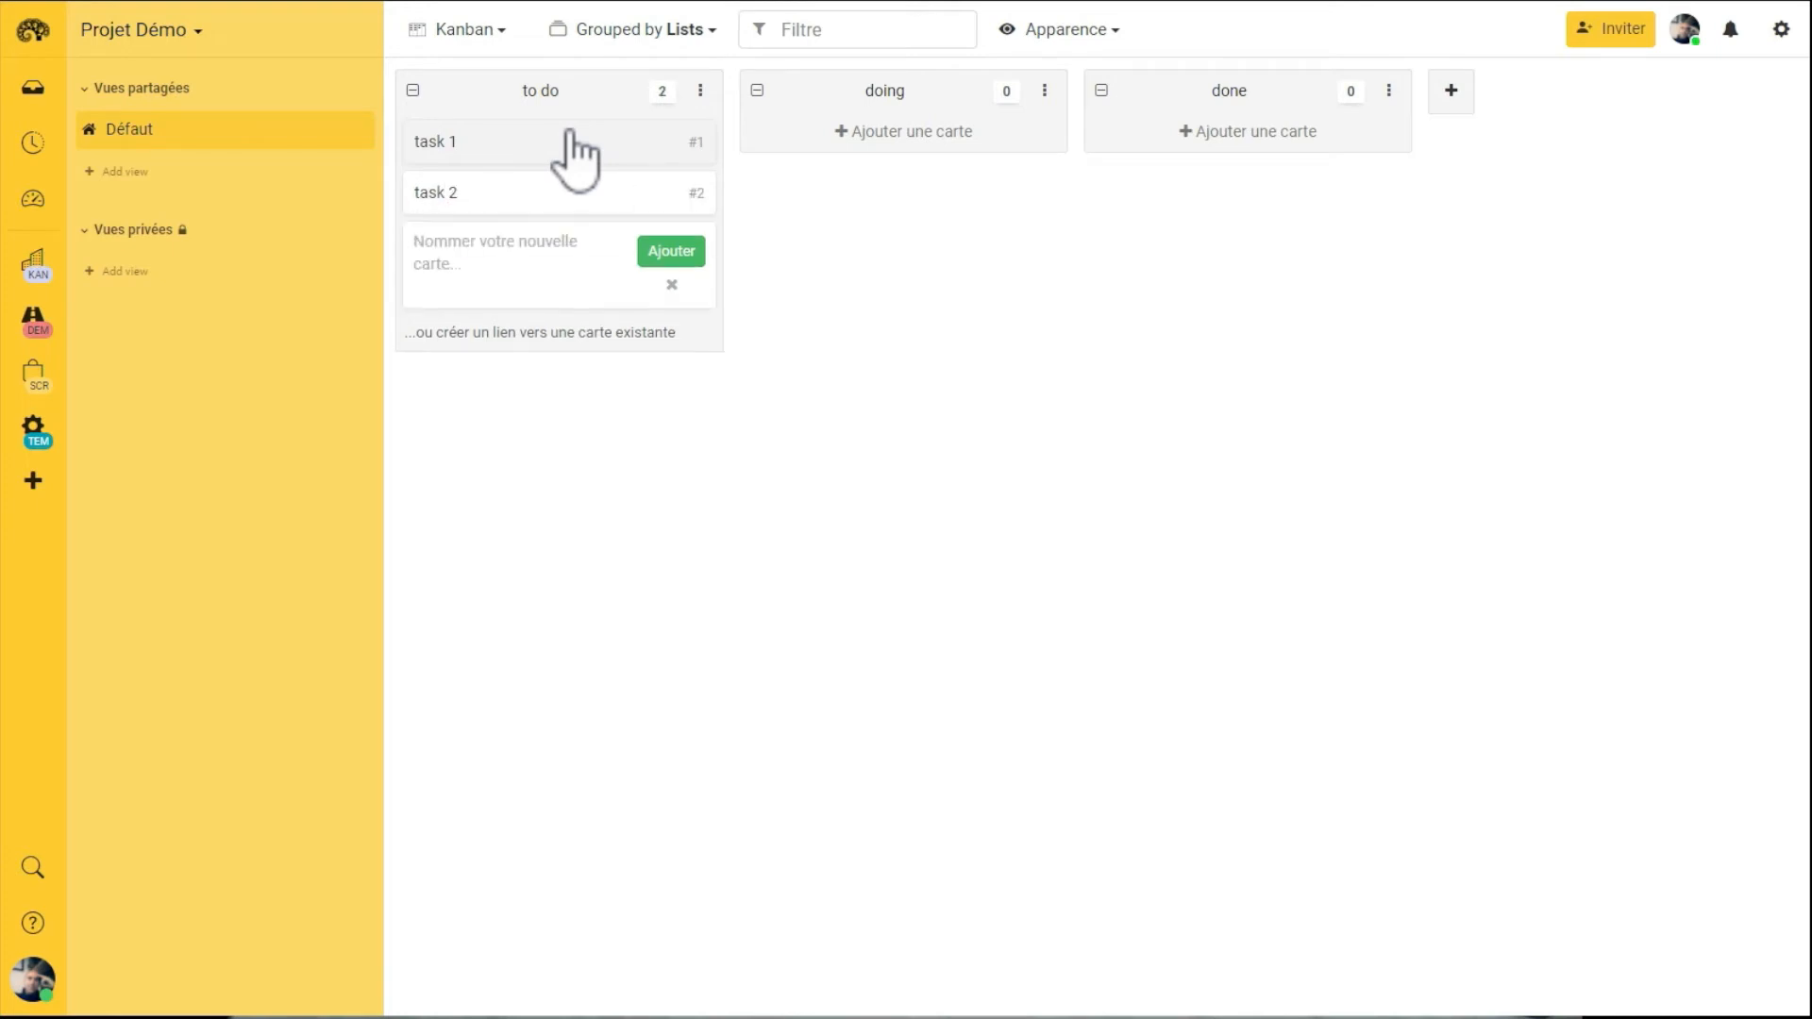
pyautogui.moveTo(566, 146)
pyautogui.mouseDown()
pyautogui.moveTo(918, 154)
pyautogui.moveTo(627, 154)
pyautogui.moveTo(585, 175)
pyautogui.mouseUp()
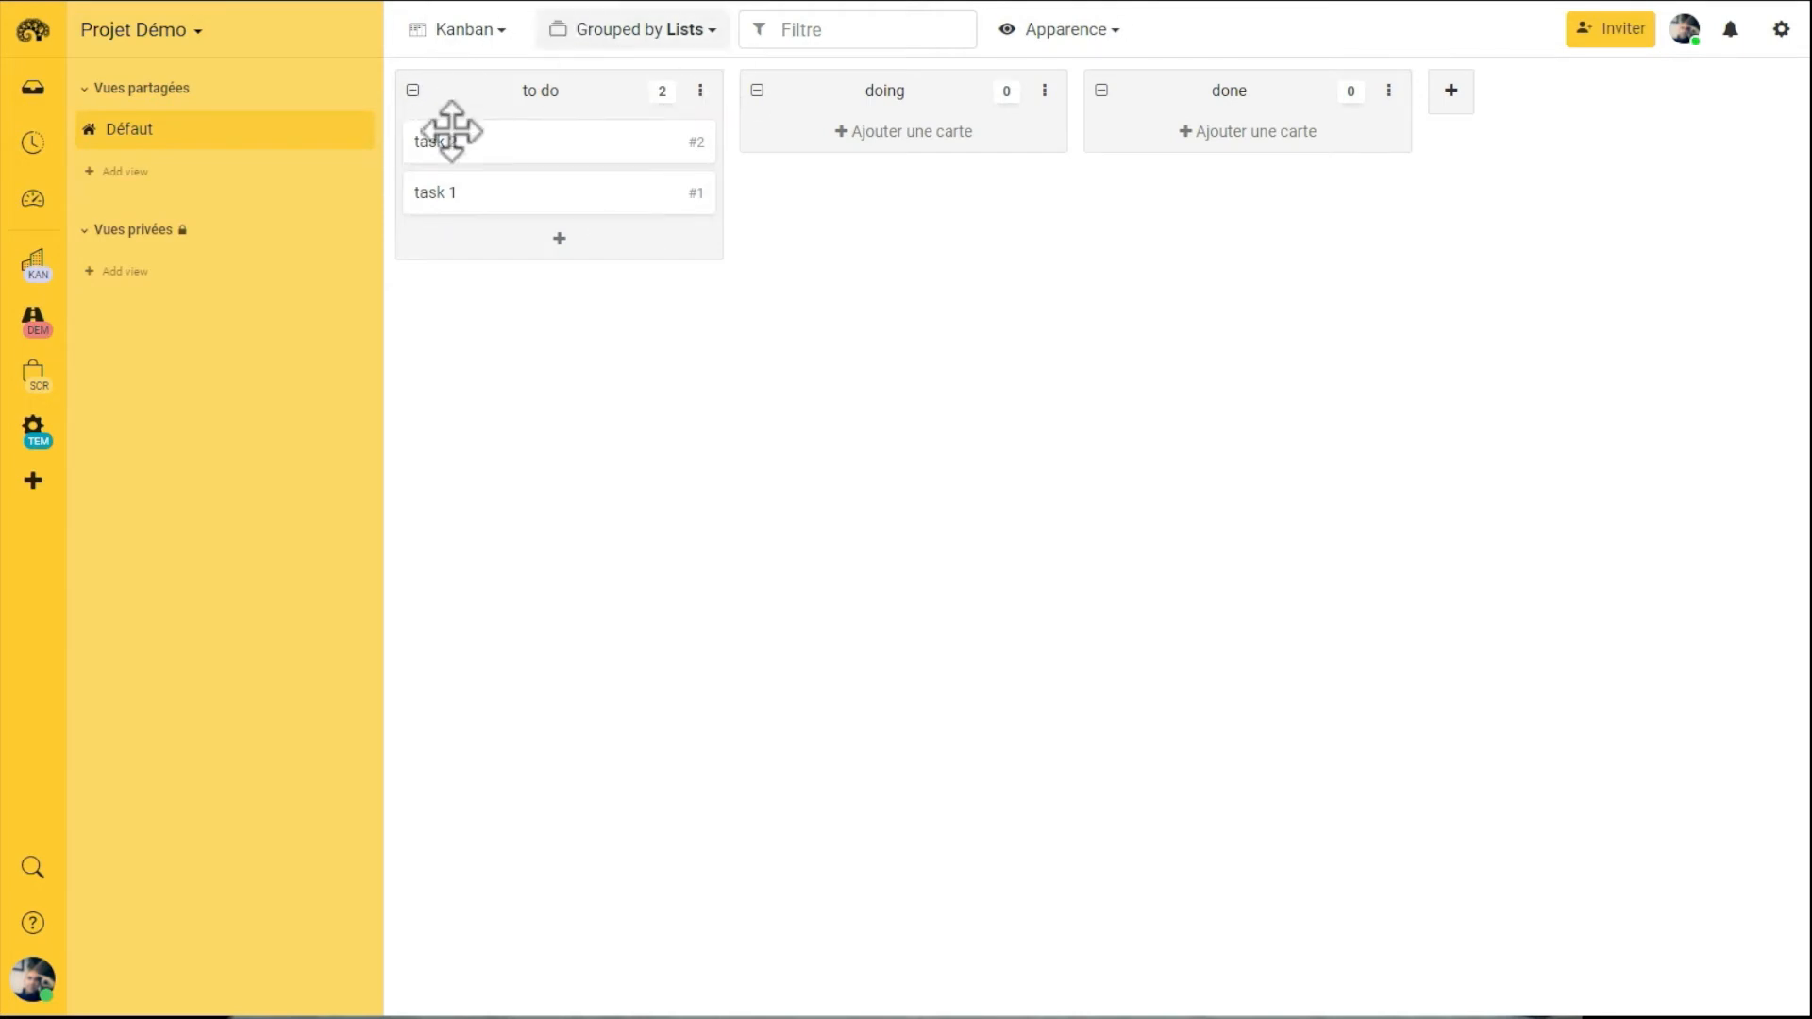
# Step: View the to do list's options, and filter the board by Lists to show only "to do"
pyautogui.click(713, 97)
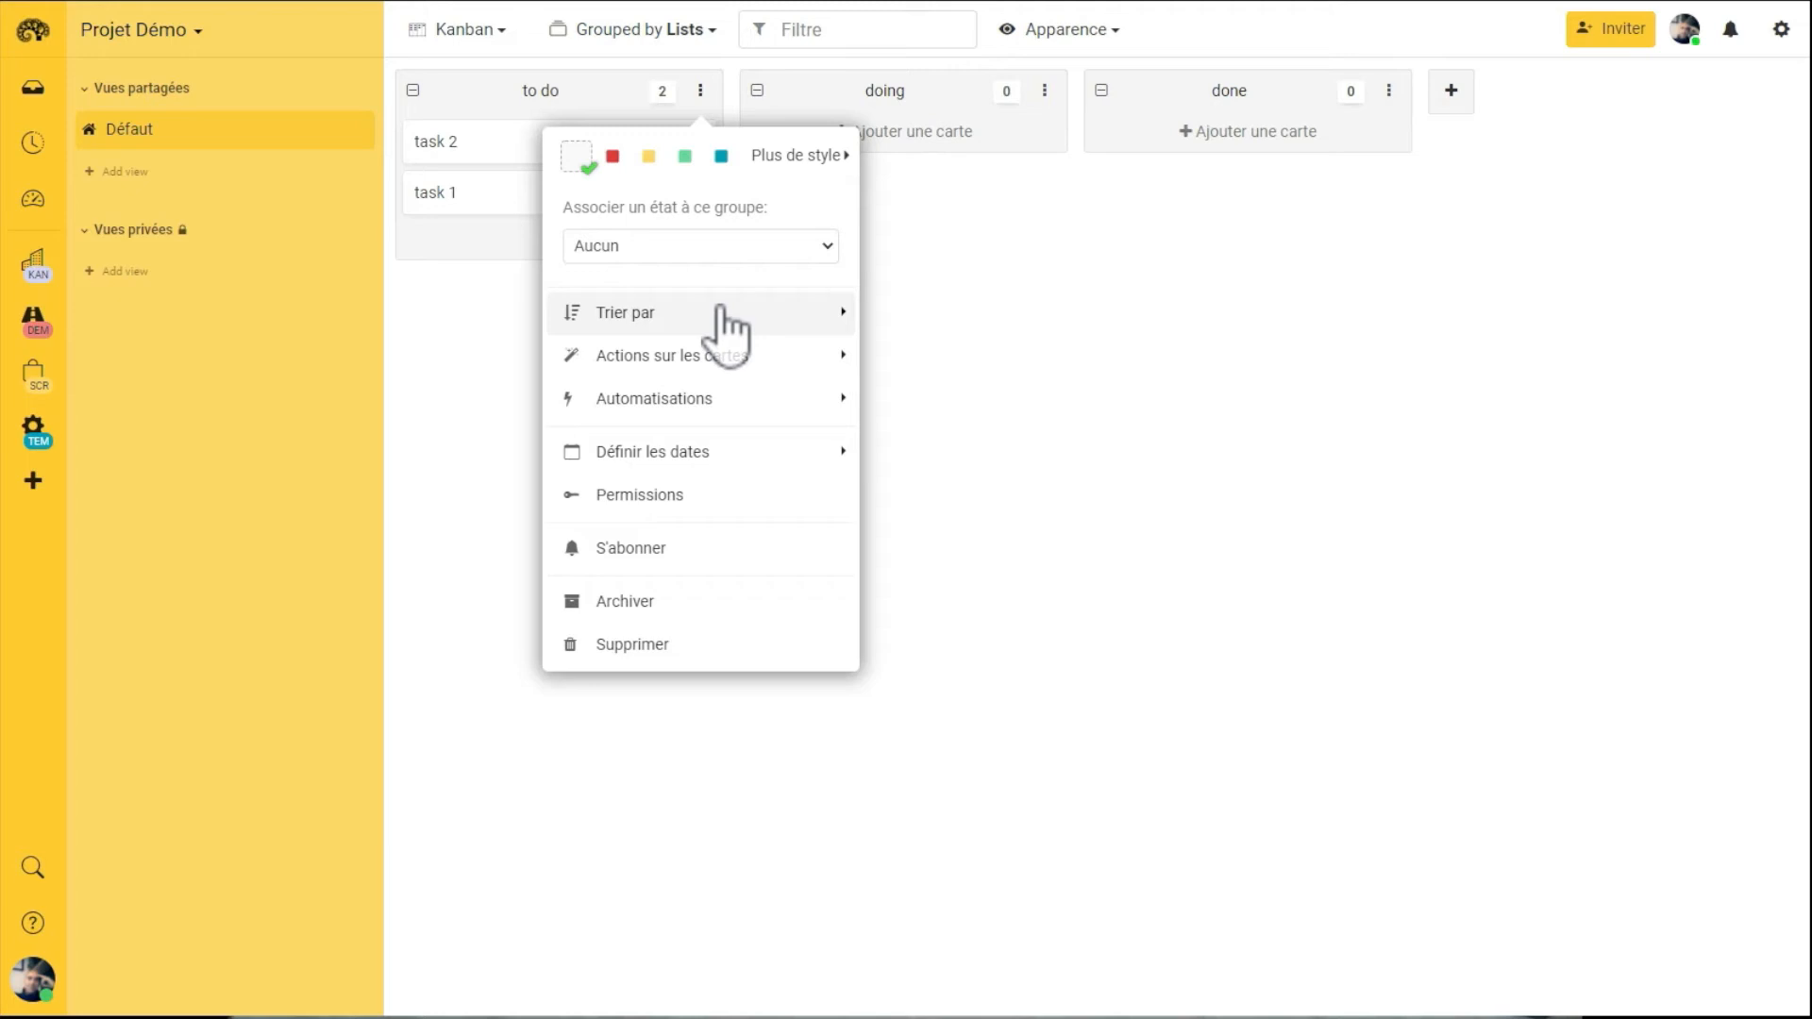
pyautogui.click(859, 38)
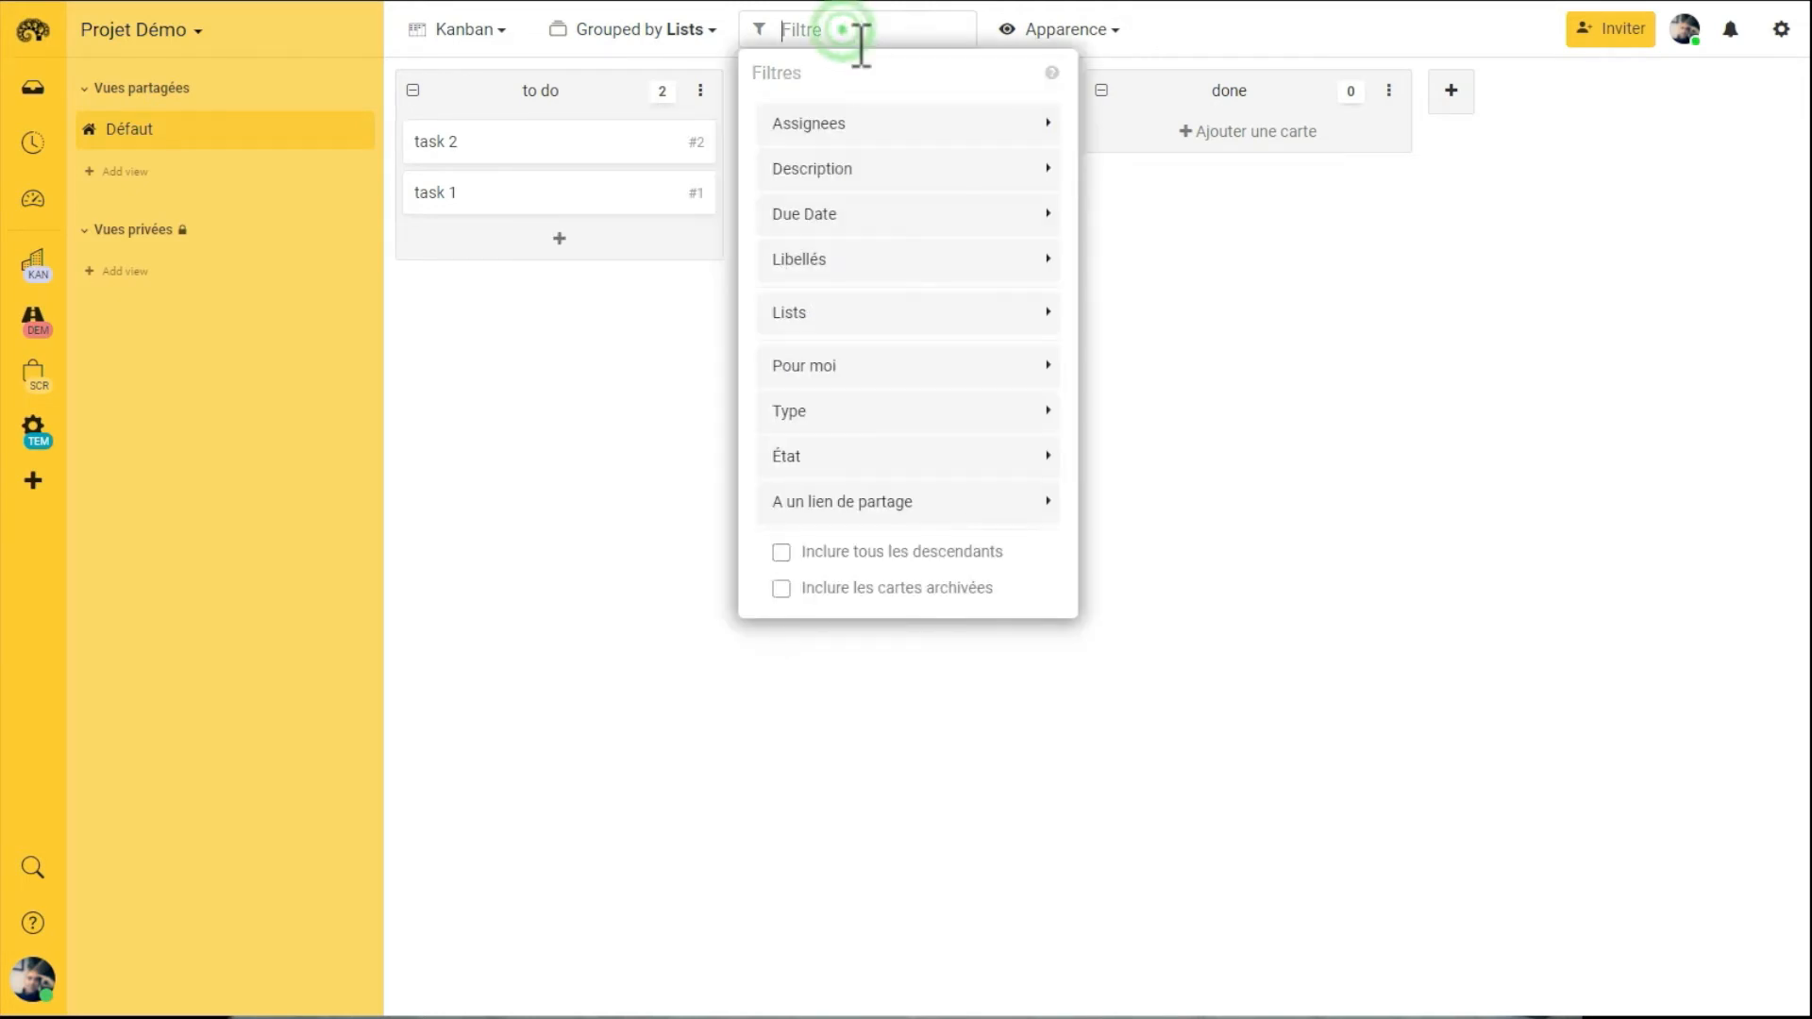
pyautogui.click(821, 313)
pyautogui.click(806, 364)
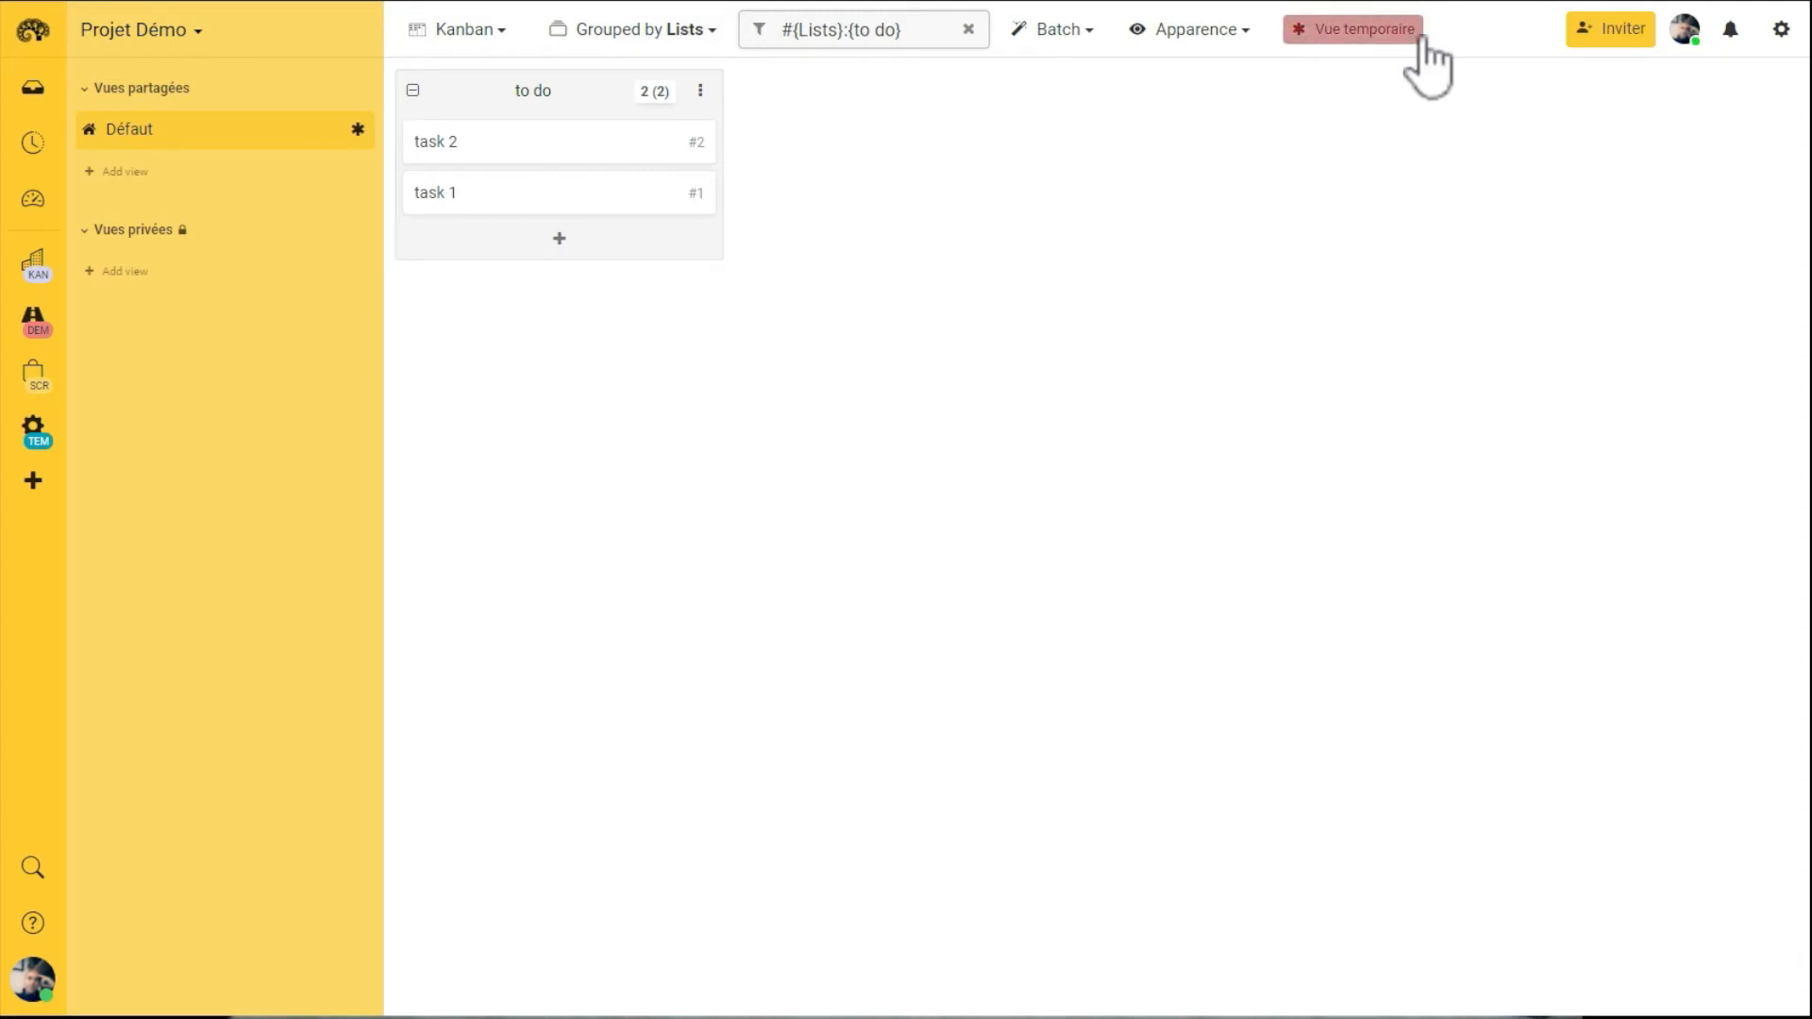
# Step: Review the save options of the temporary view and cancel its modifications
pyautogui.click(1373, 36)
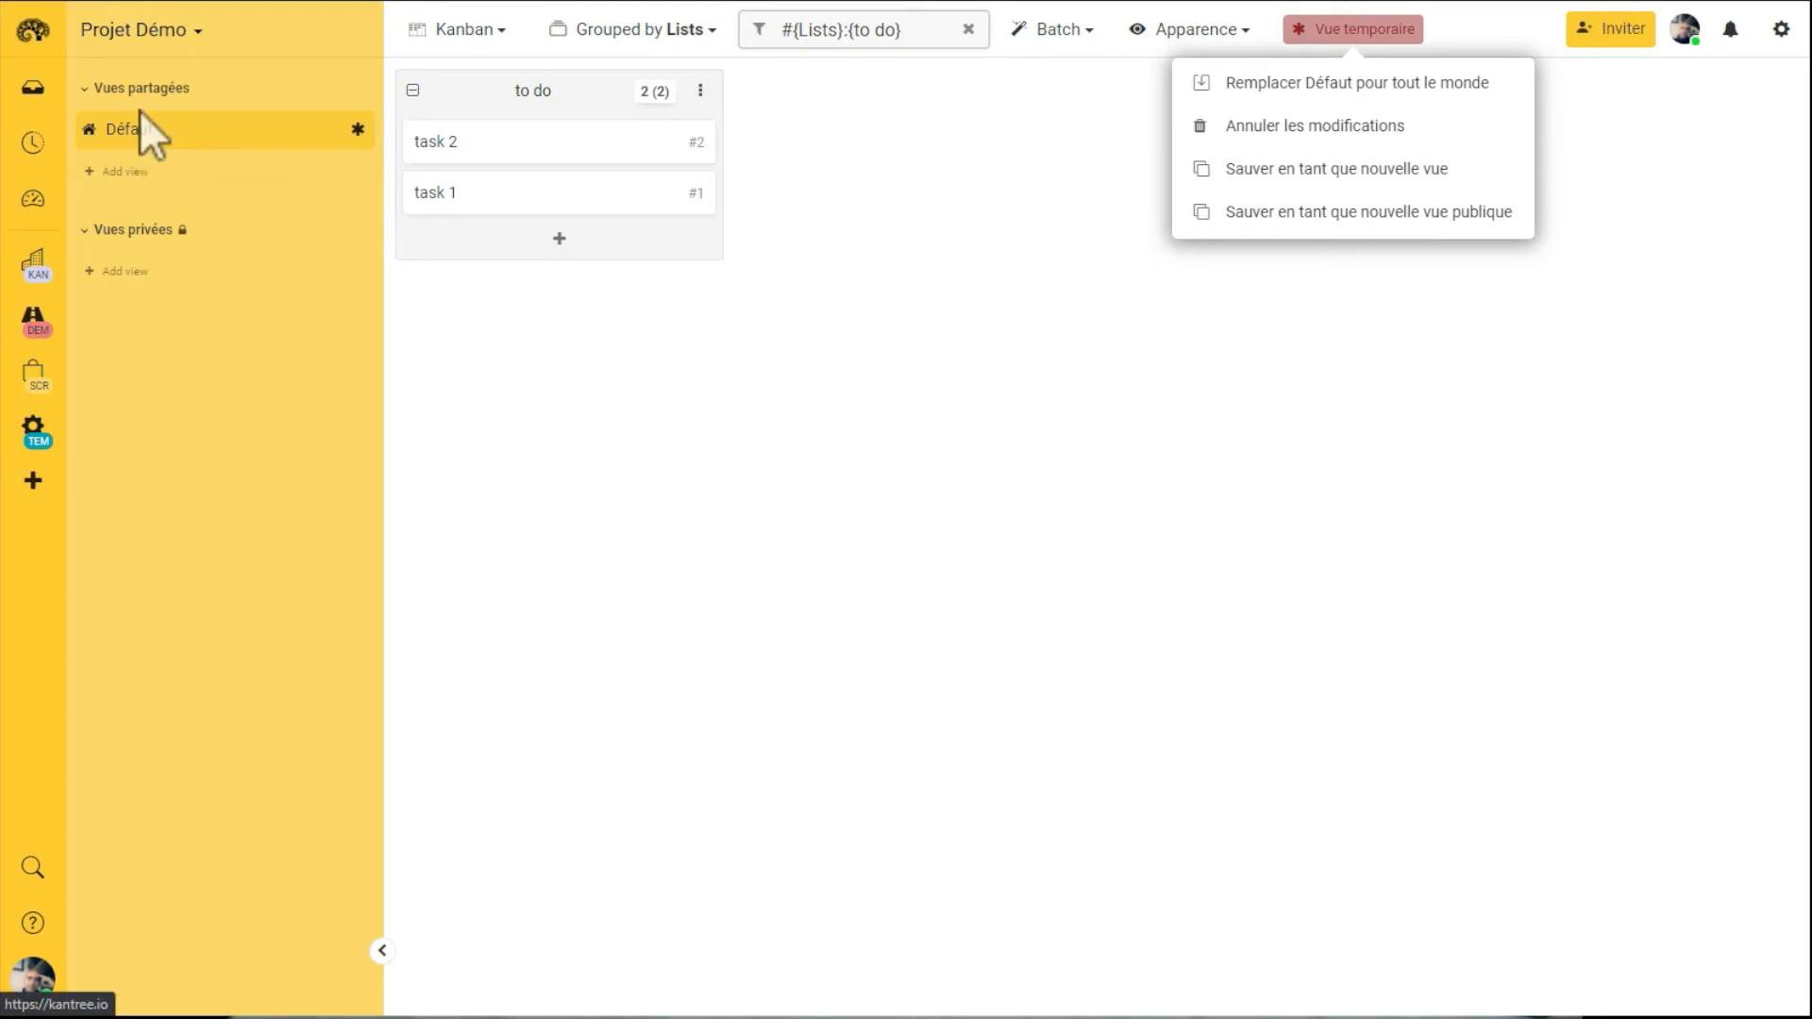
pyautogui.click(715, 281)
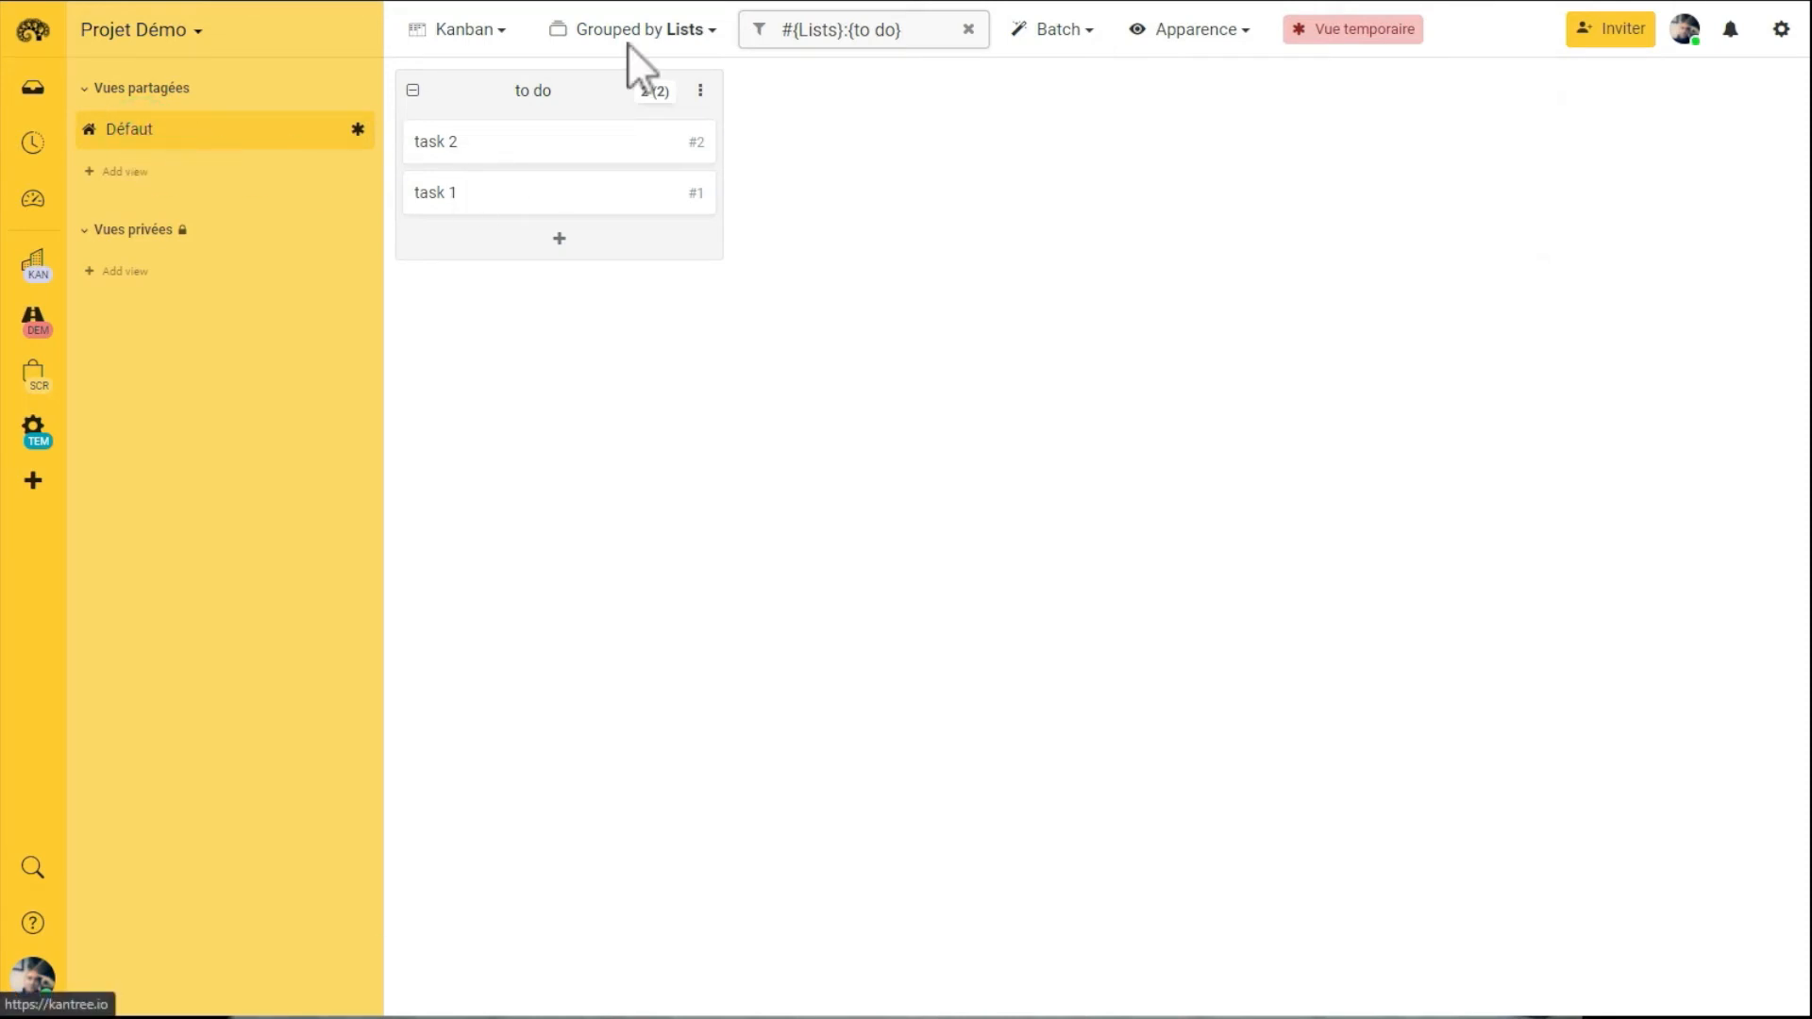
pyautogui.click(1335, 30)
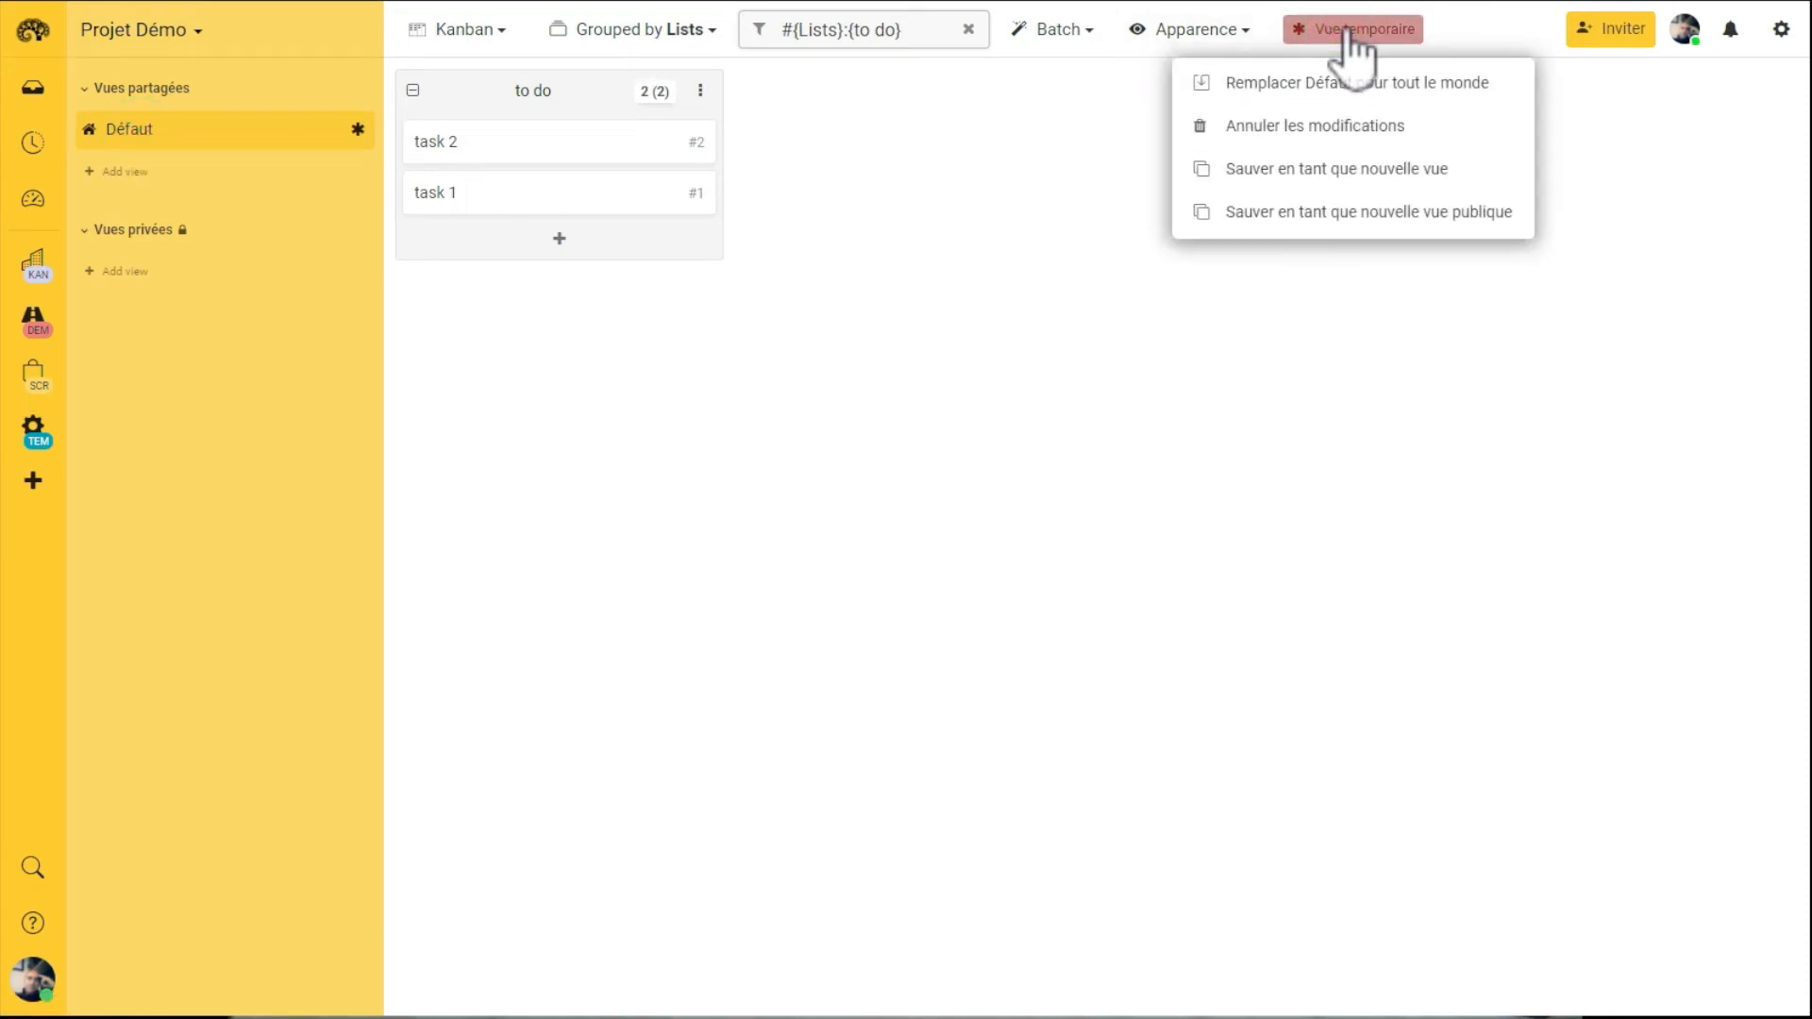
pyautogui.click(1321, 132)
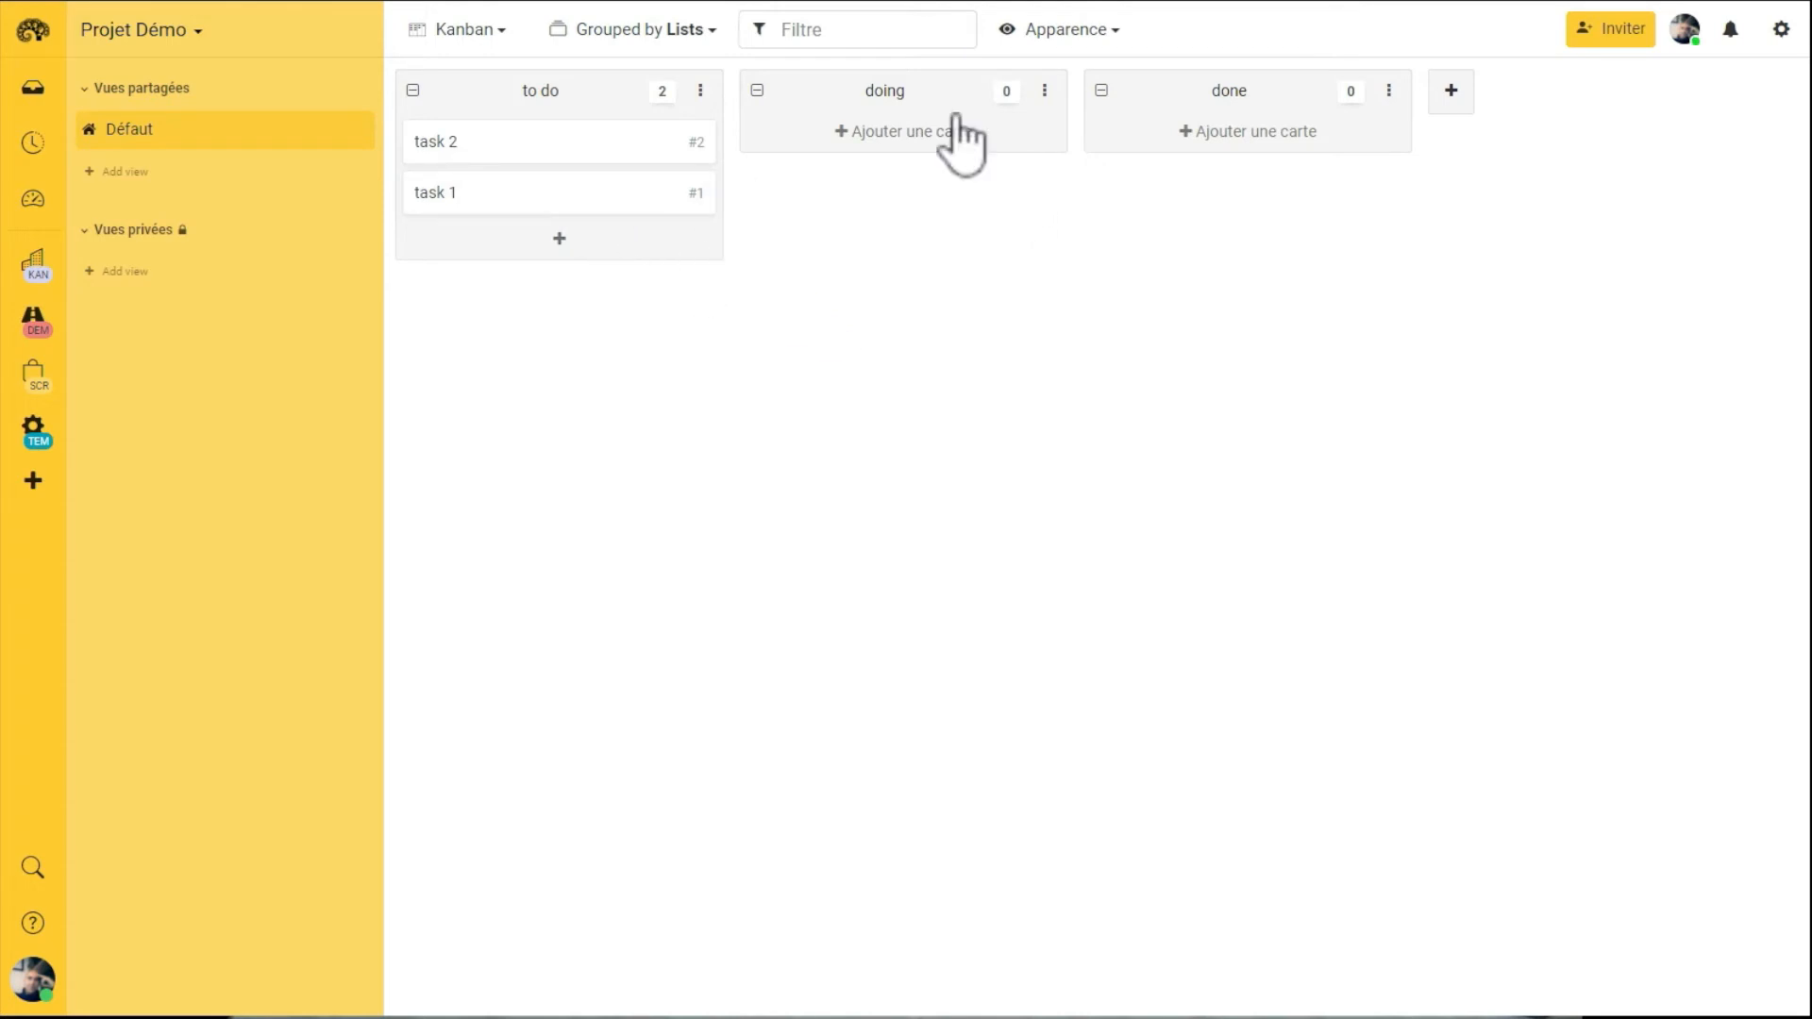
# Step: Group the board's columns by Assignees instead of Lists
pyautogui.click(643, 31)
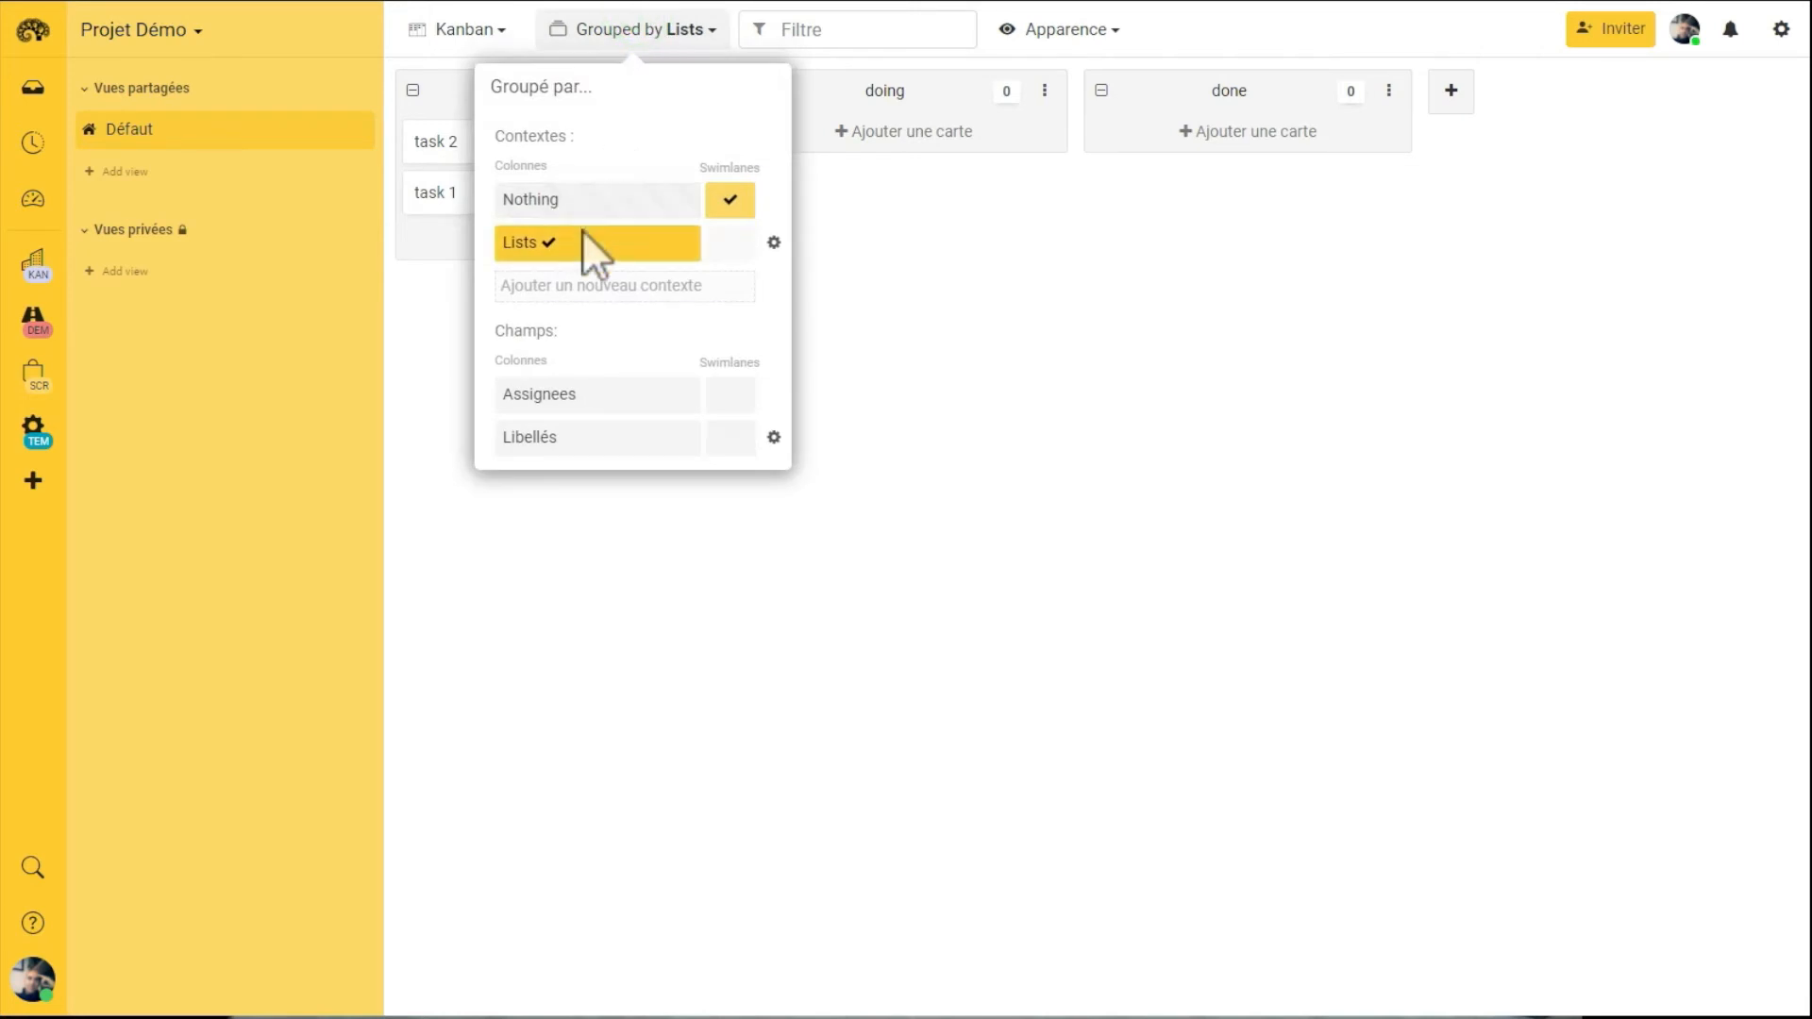
pyautogui.click(568, 401)
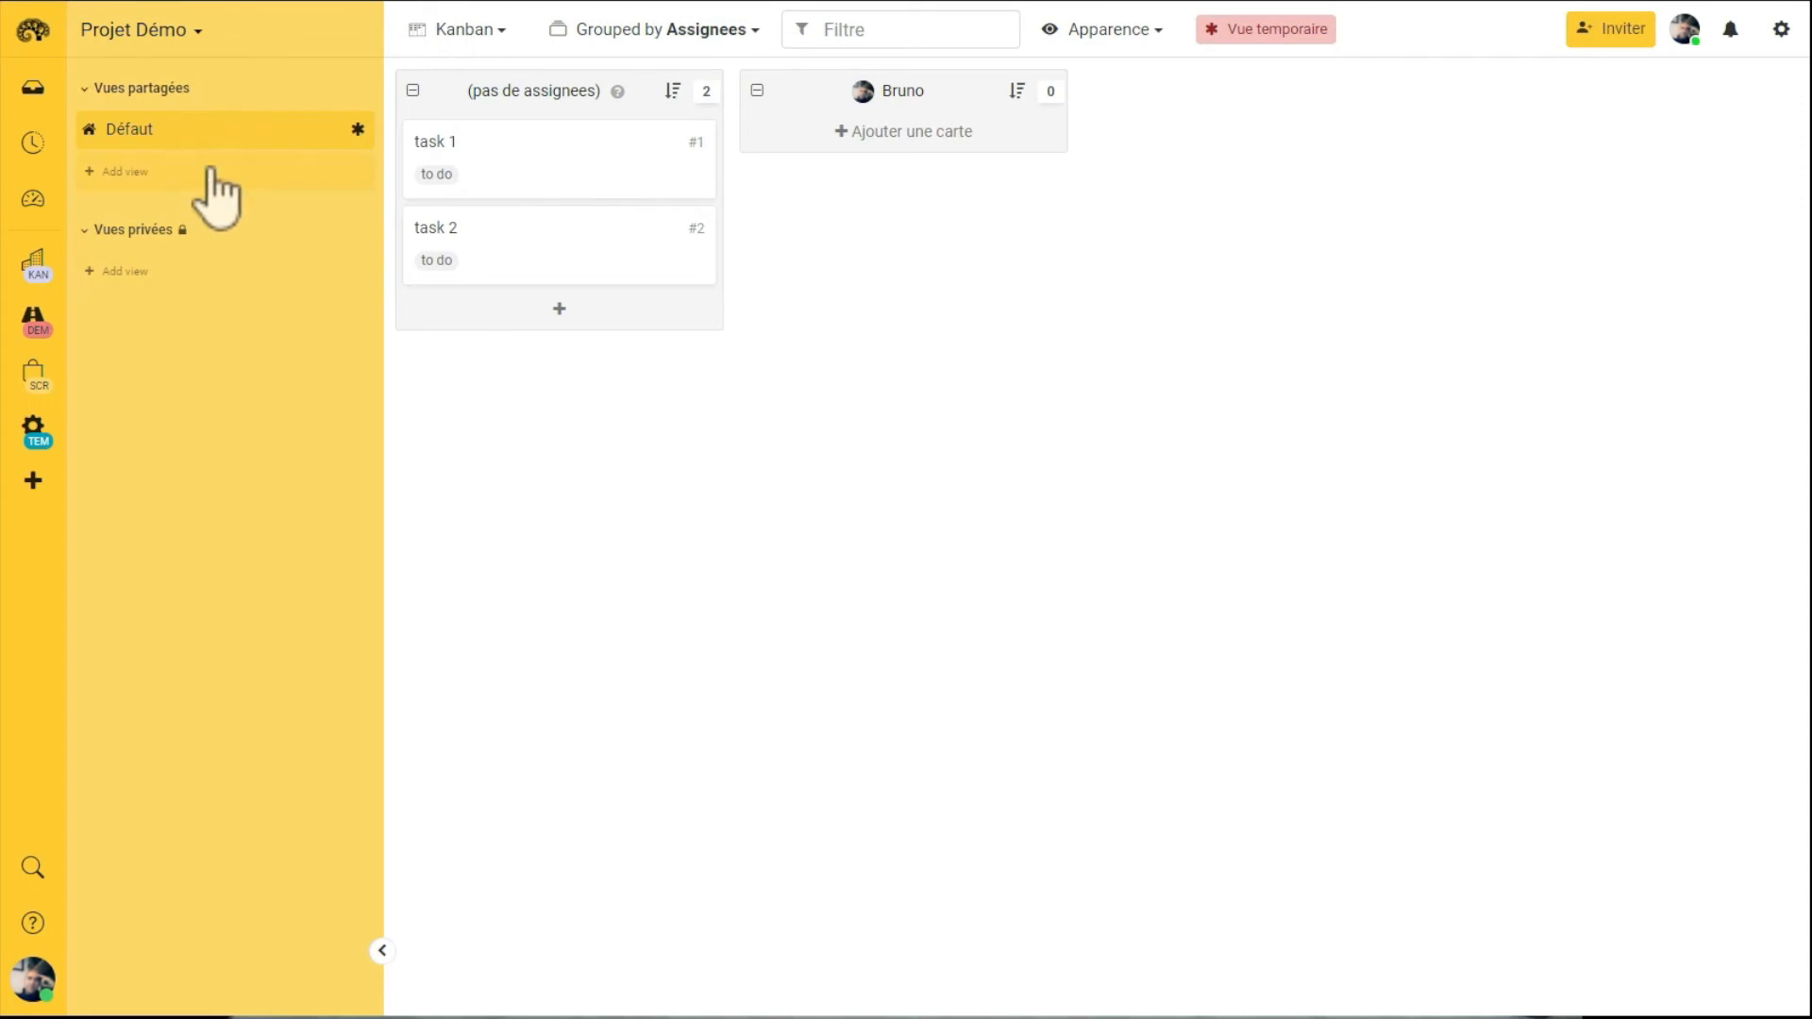
# Step: Review the view types and pre-configured suggestions offered for a new shared view, without creating one
pyautogui.click(110, 172)
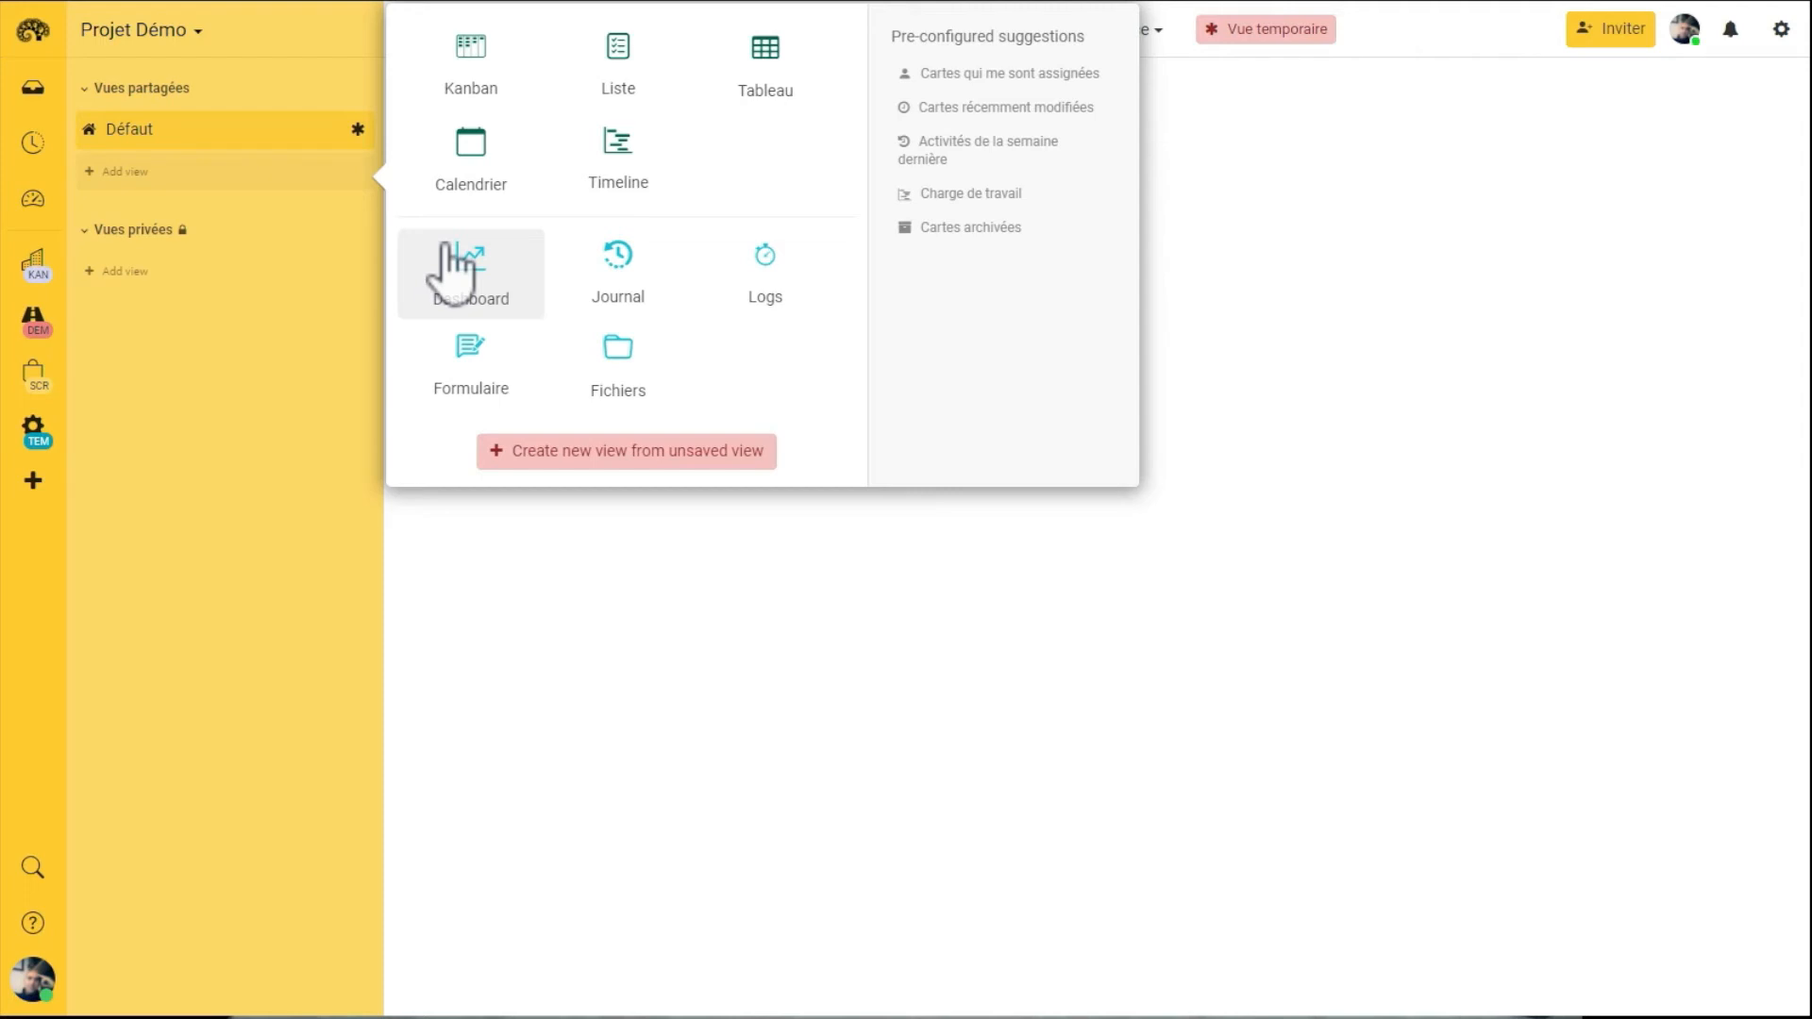
pyautogui.moveTo(47, 155)
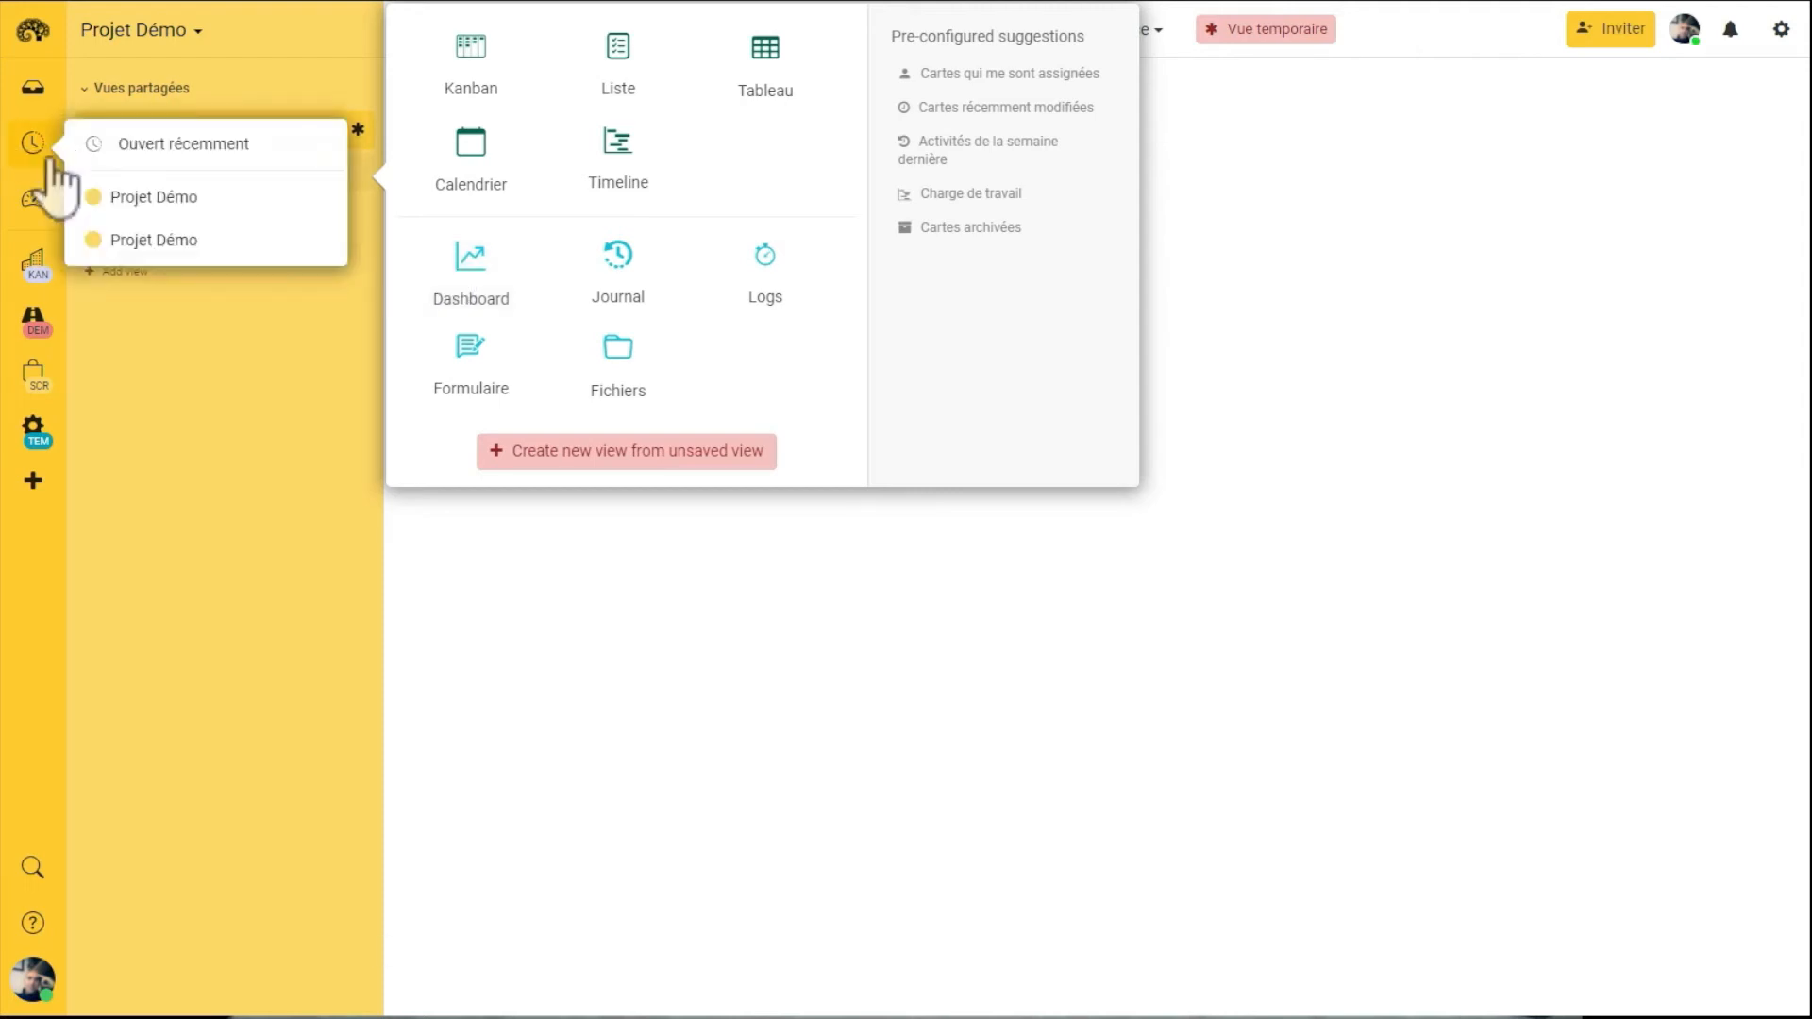
pyautogui.moveTo(48, 209)
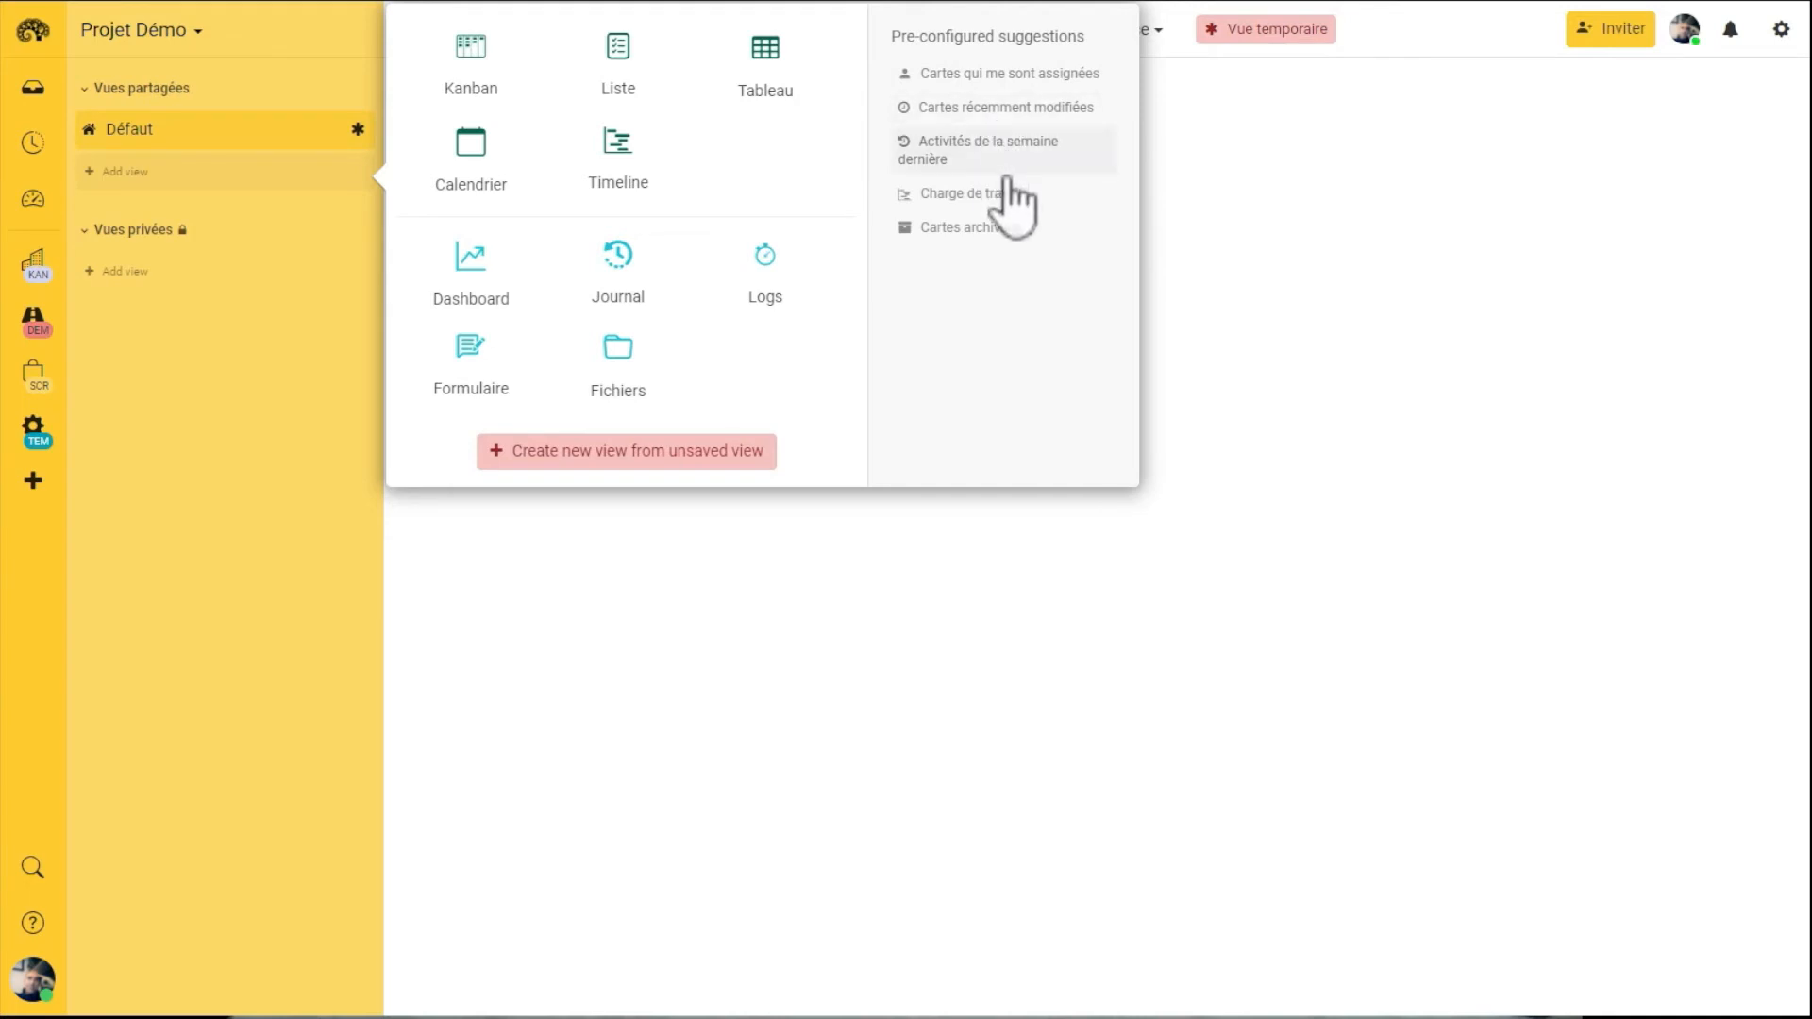
pyautogui.click(960, 609)
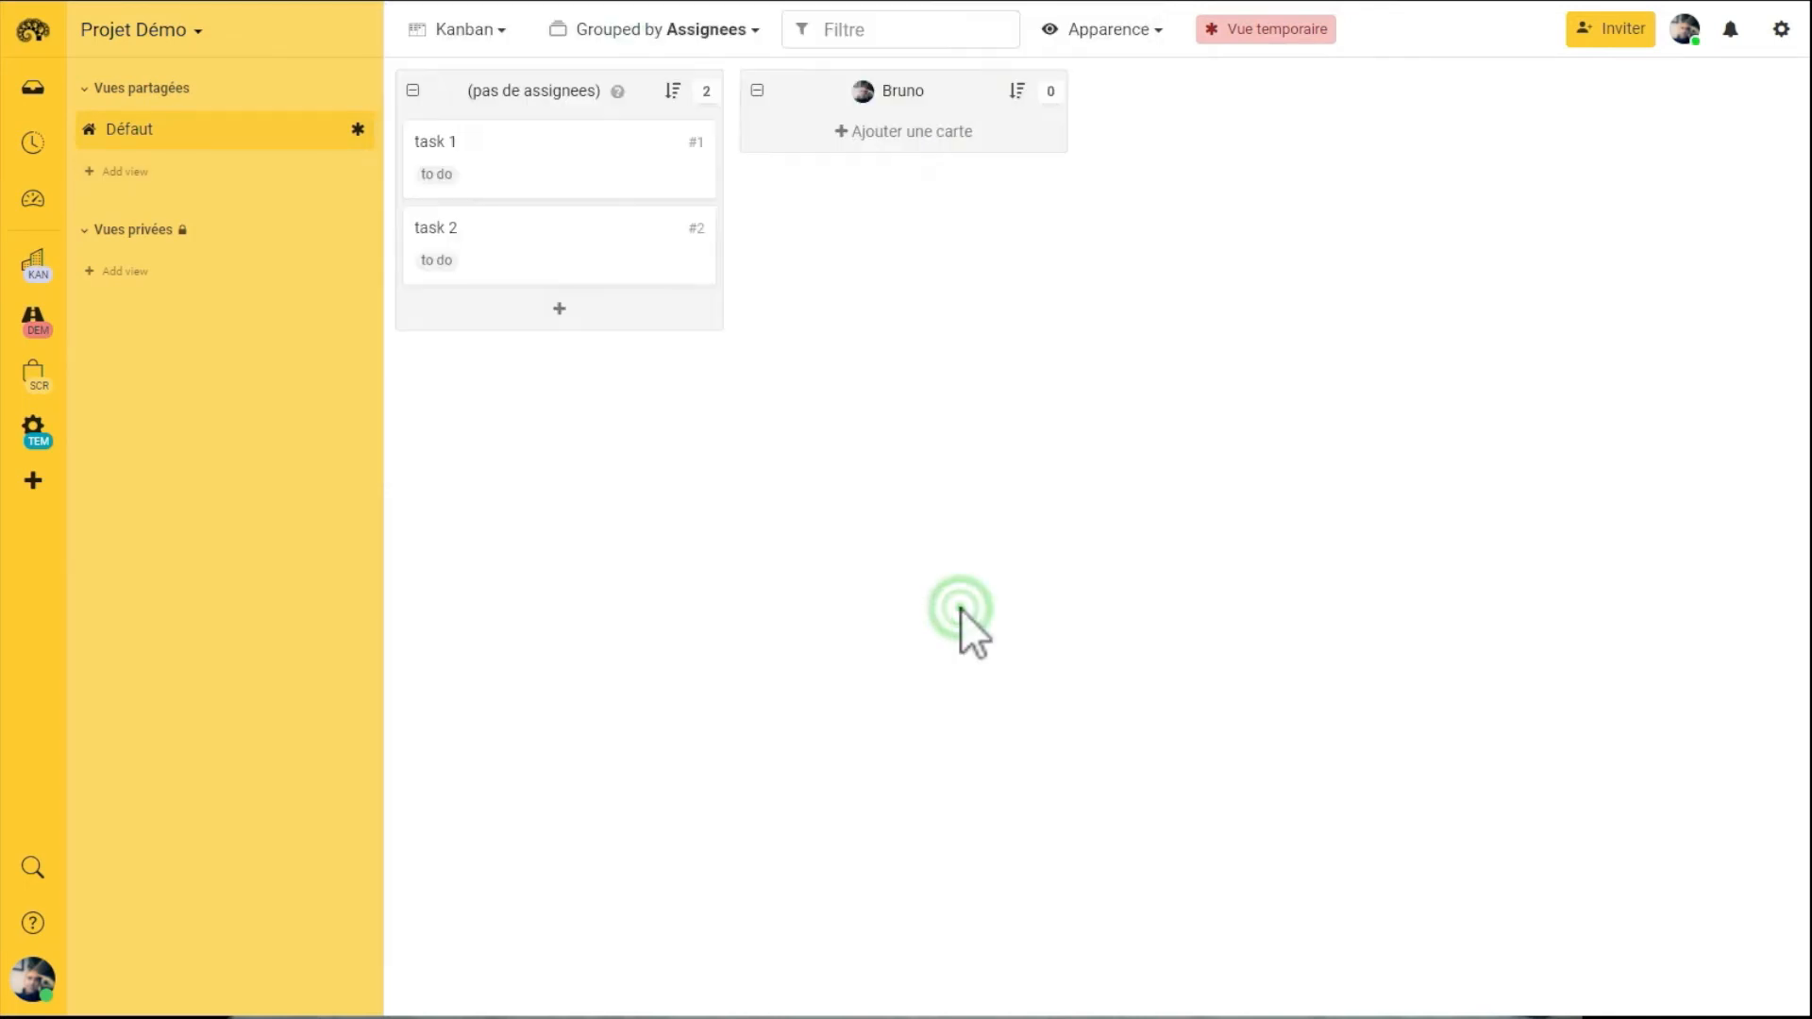
# Step: Post the comment "FJFLKSJFLSD" on the task 1 card and close the card
pyautogui.click(525, 167)
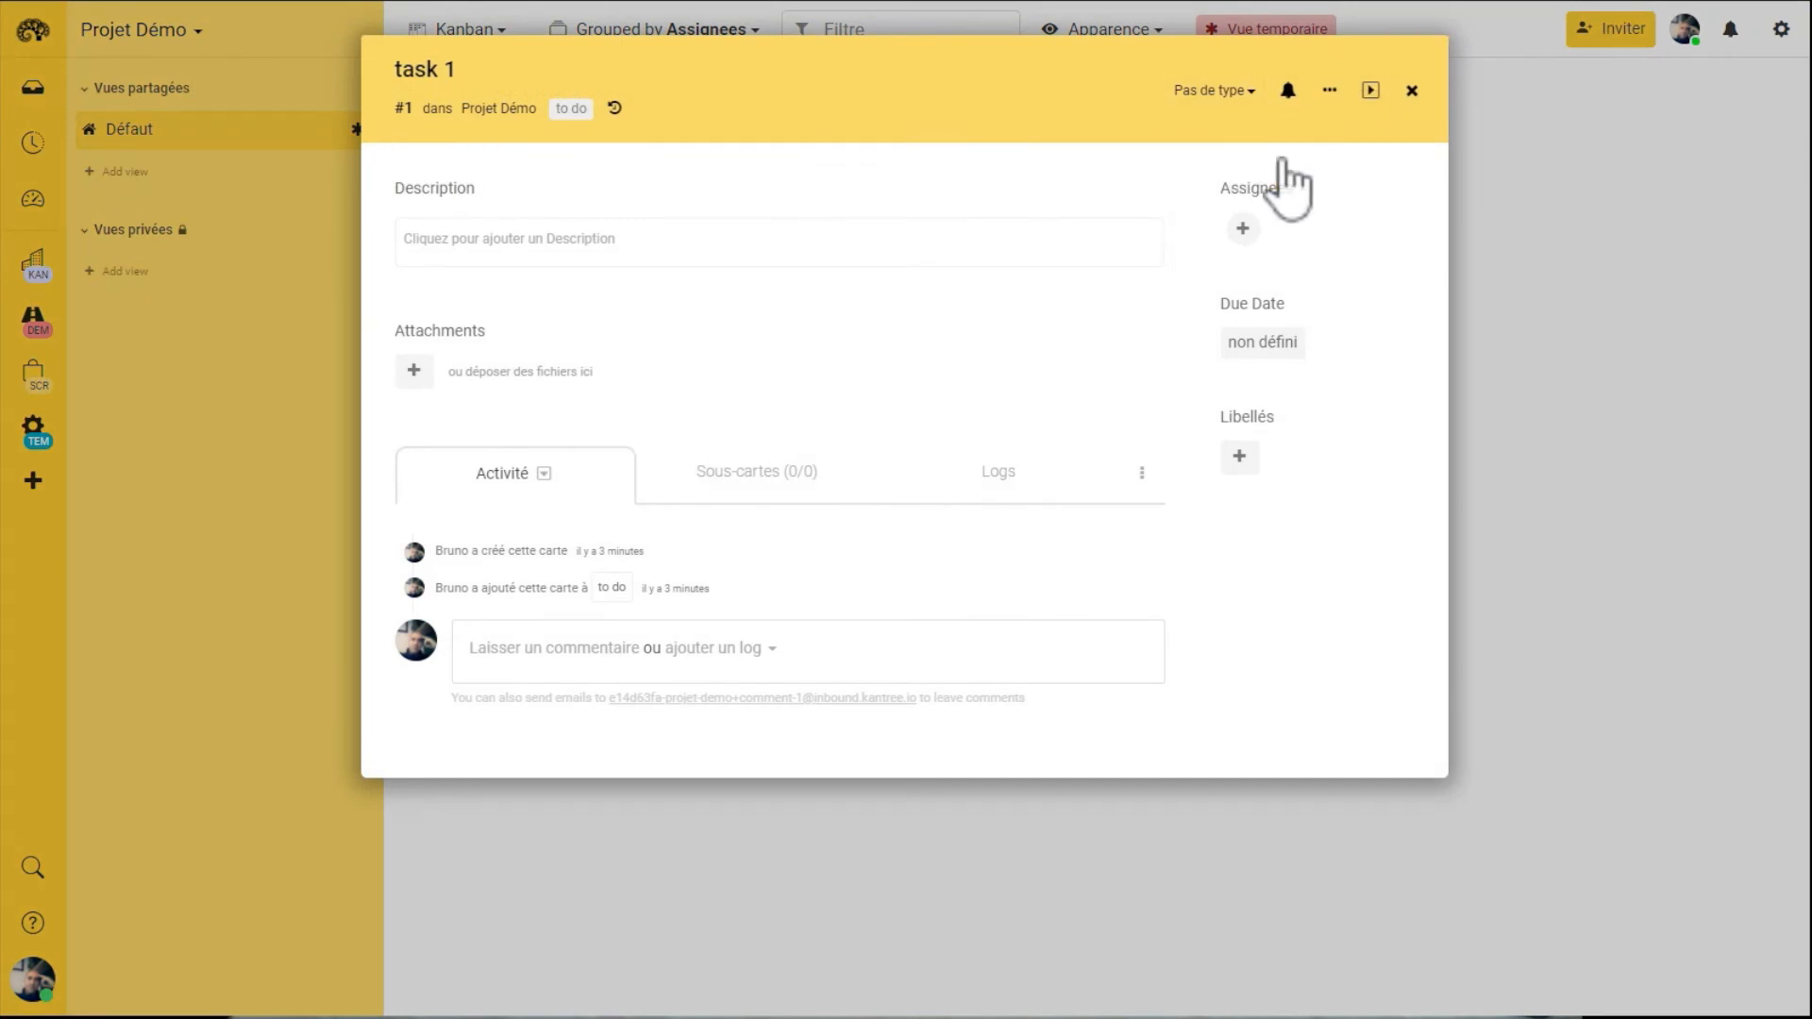
pyautogui.click(578, 648)
pyautogui.write('FJFLKSJ')
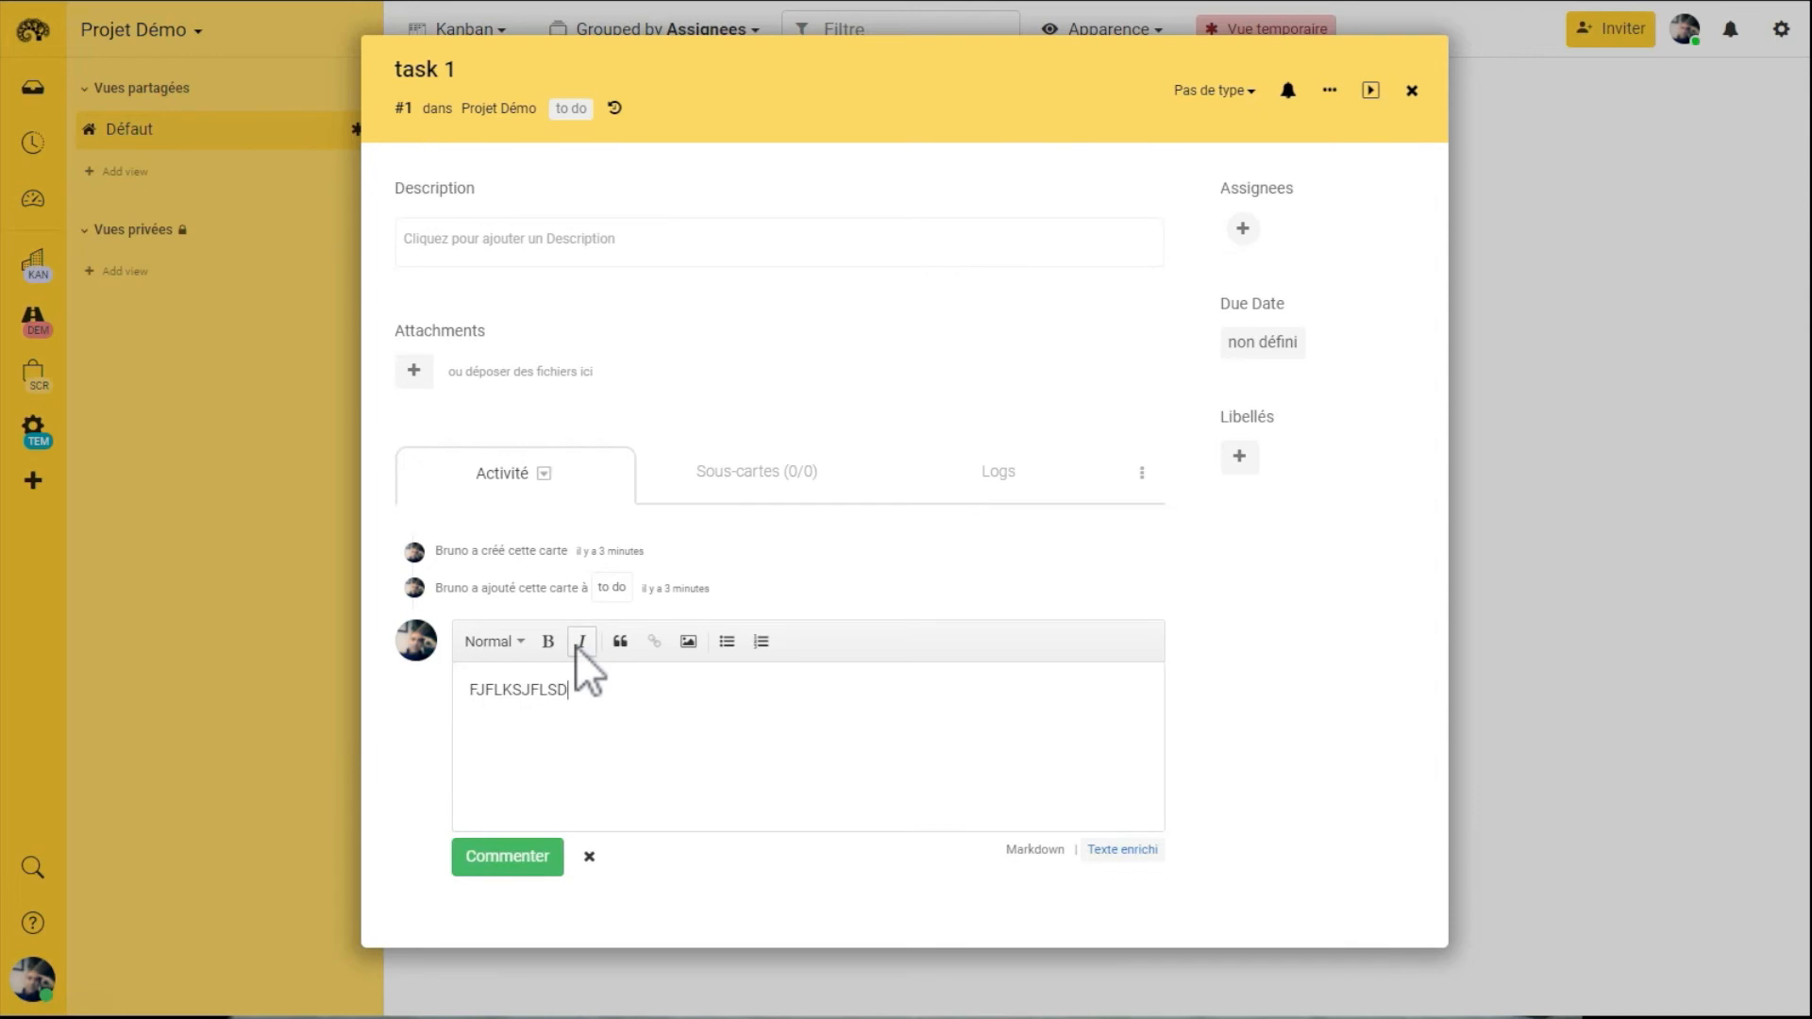
pyautogui.write('FLSD')
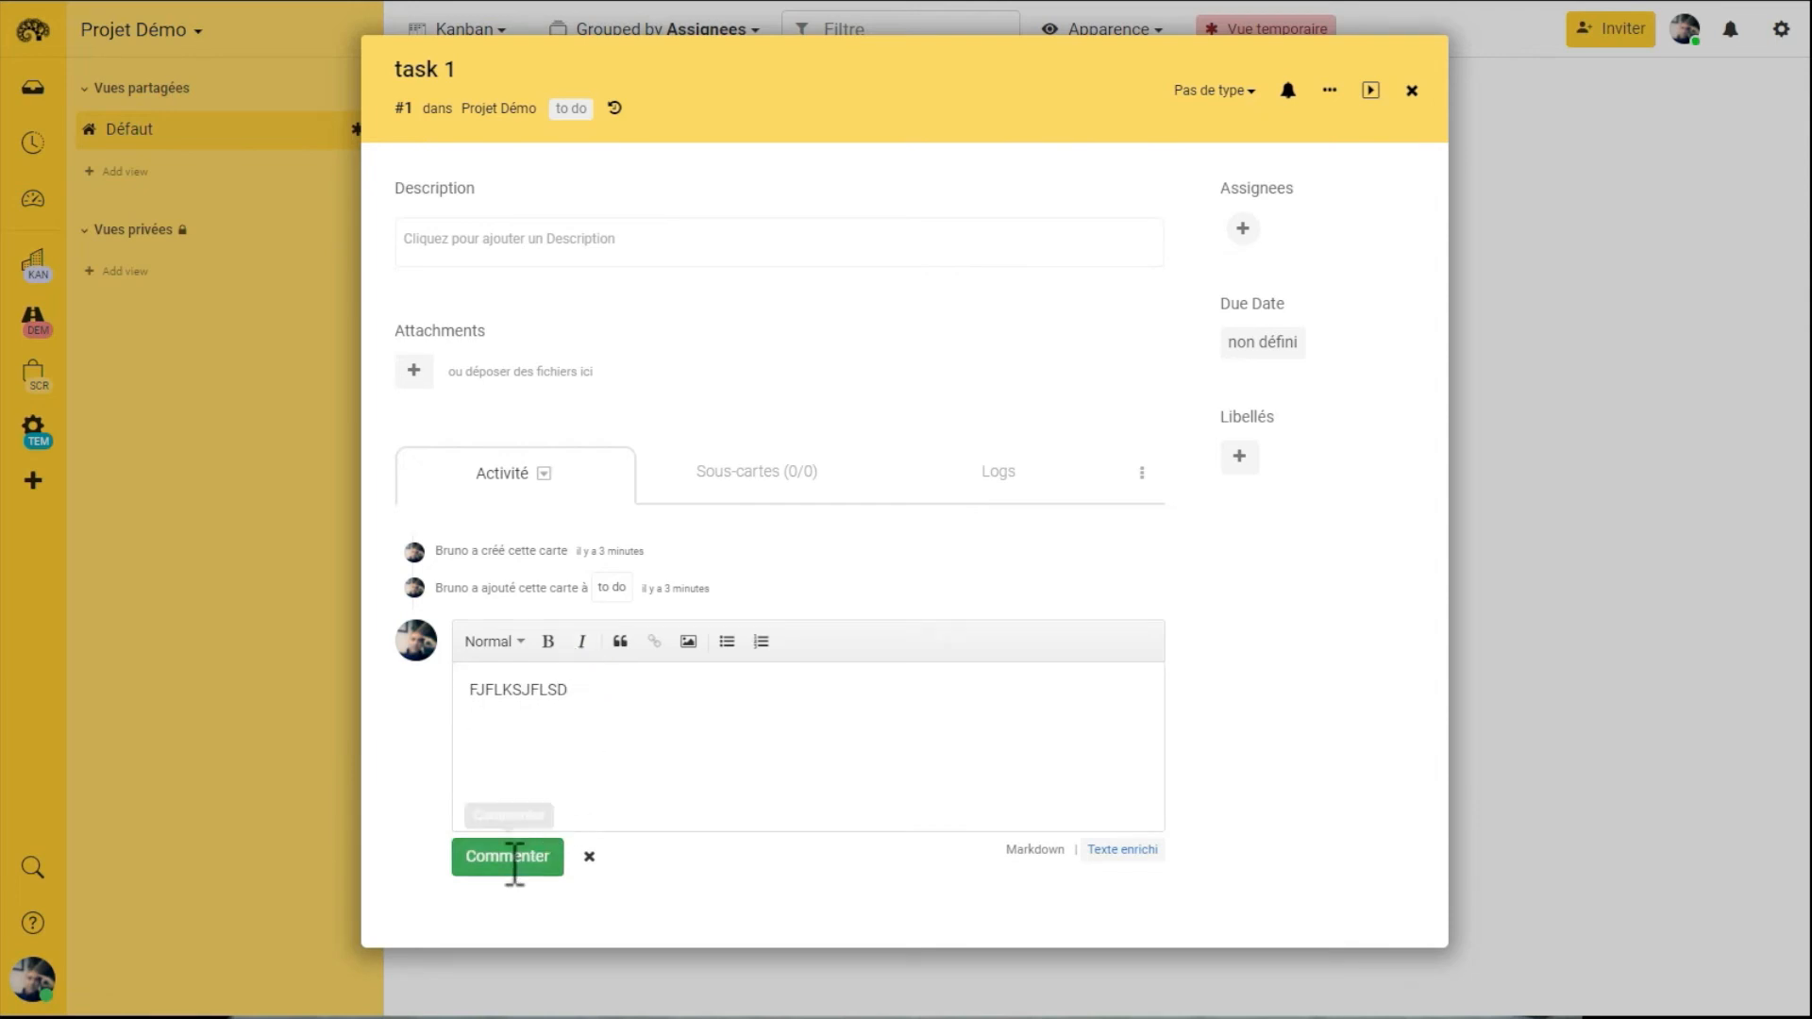
pyautogui.click(510, 859)
pyautogui.click(1625, 507)
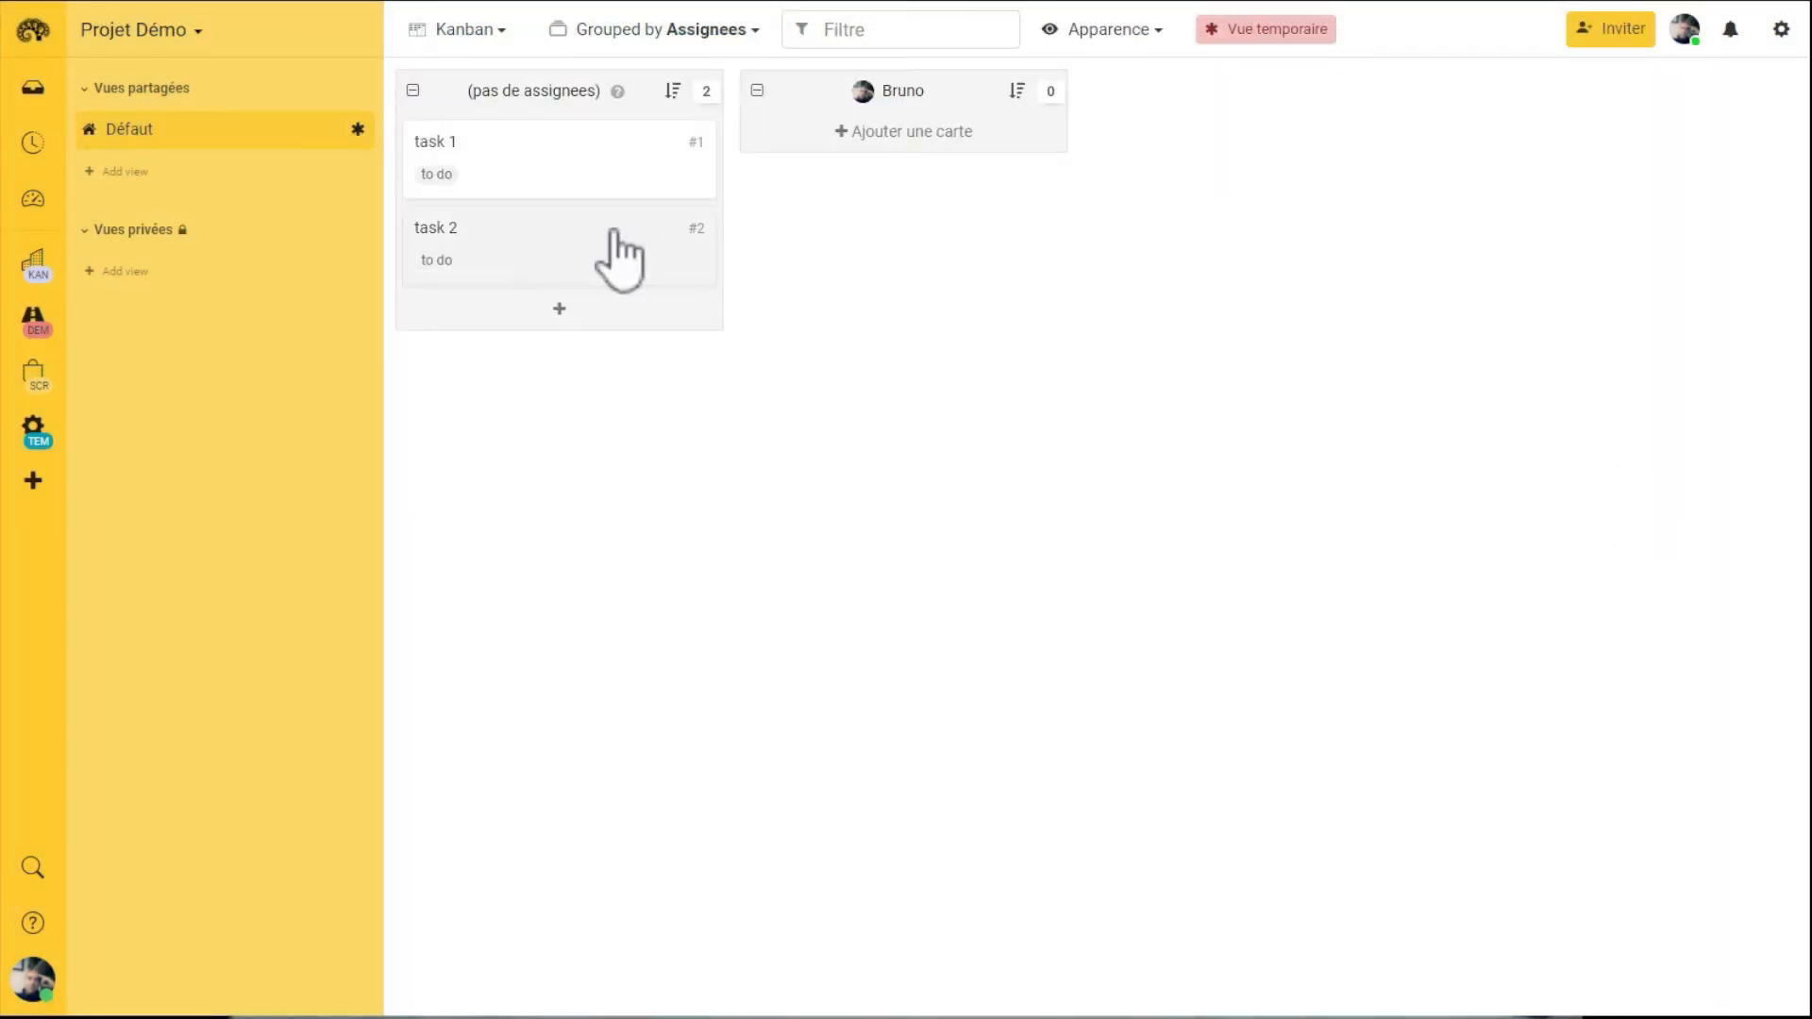
pyautogui.click(573, 187)
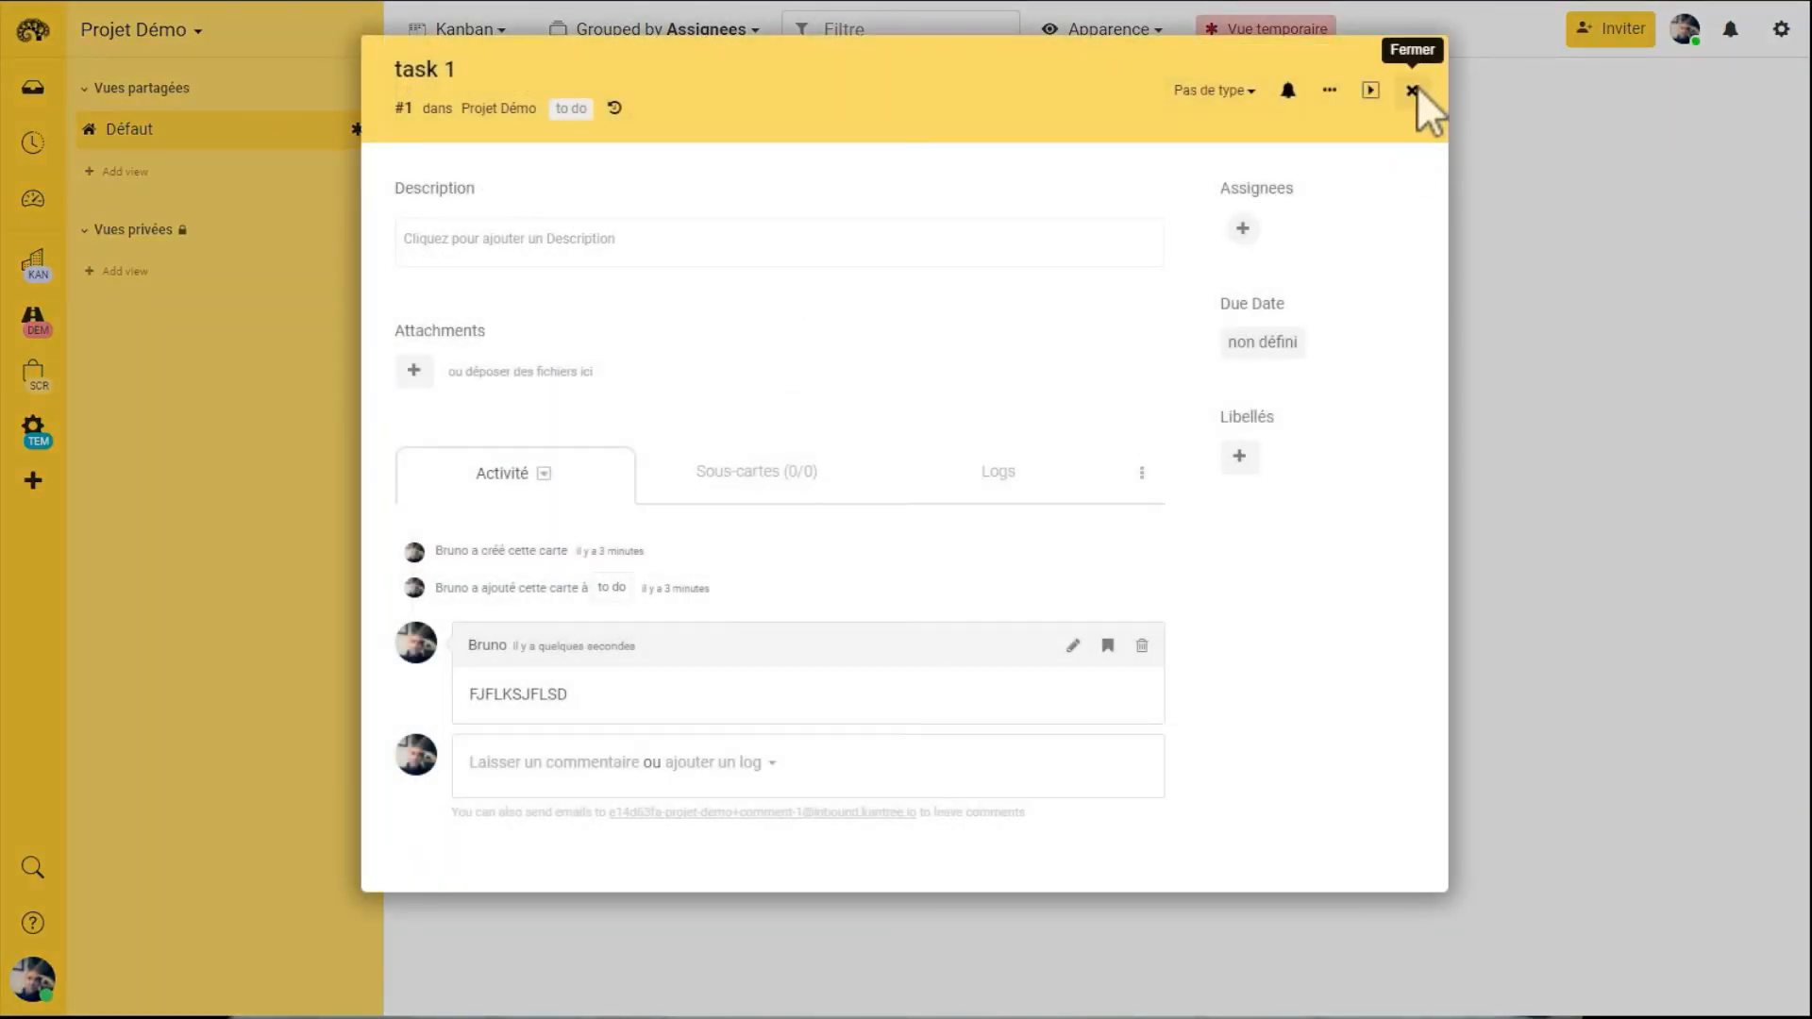
pyautogui.click(1413, 89)
# Step: Post the comment "DLQJLKSFJS" on the task 2 card and close the card
pyautogui.click(551, 251)
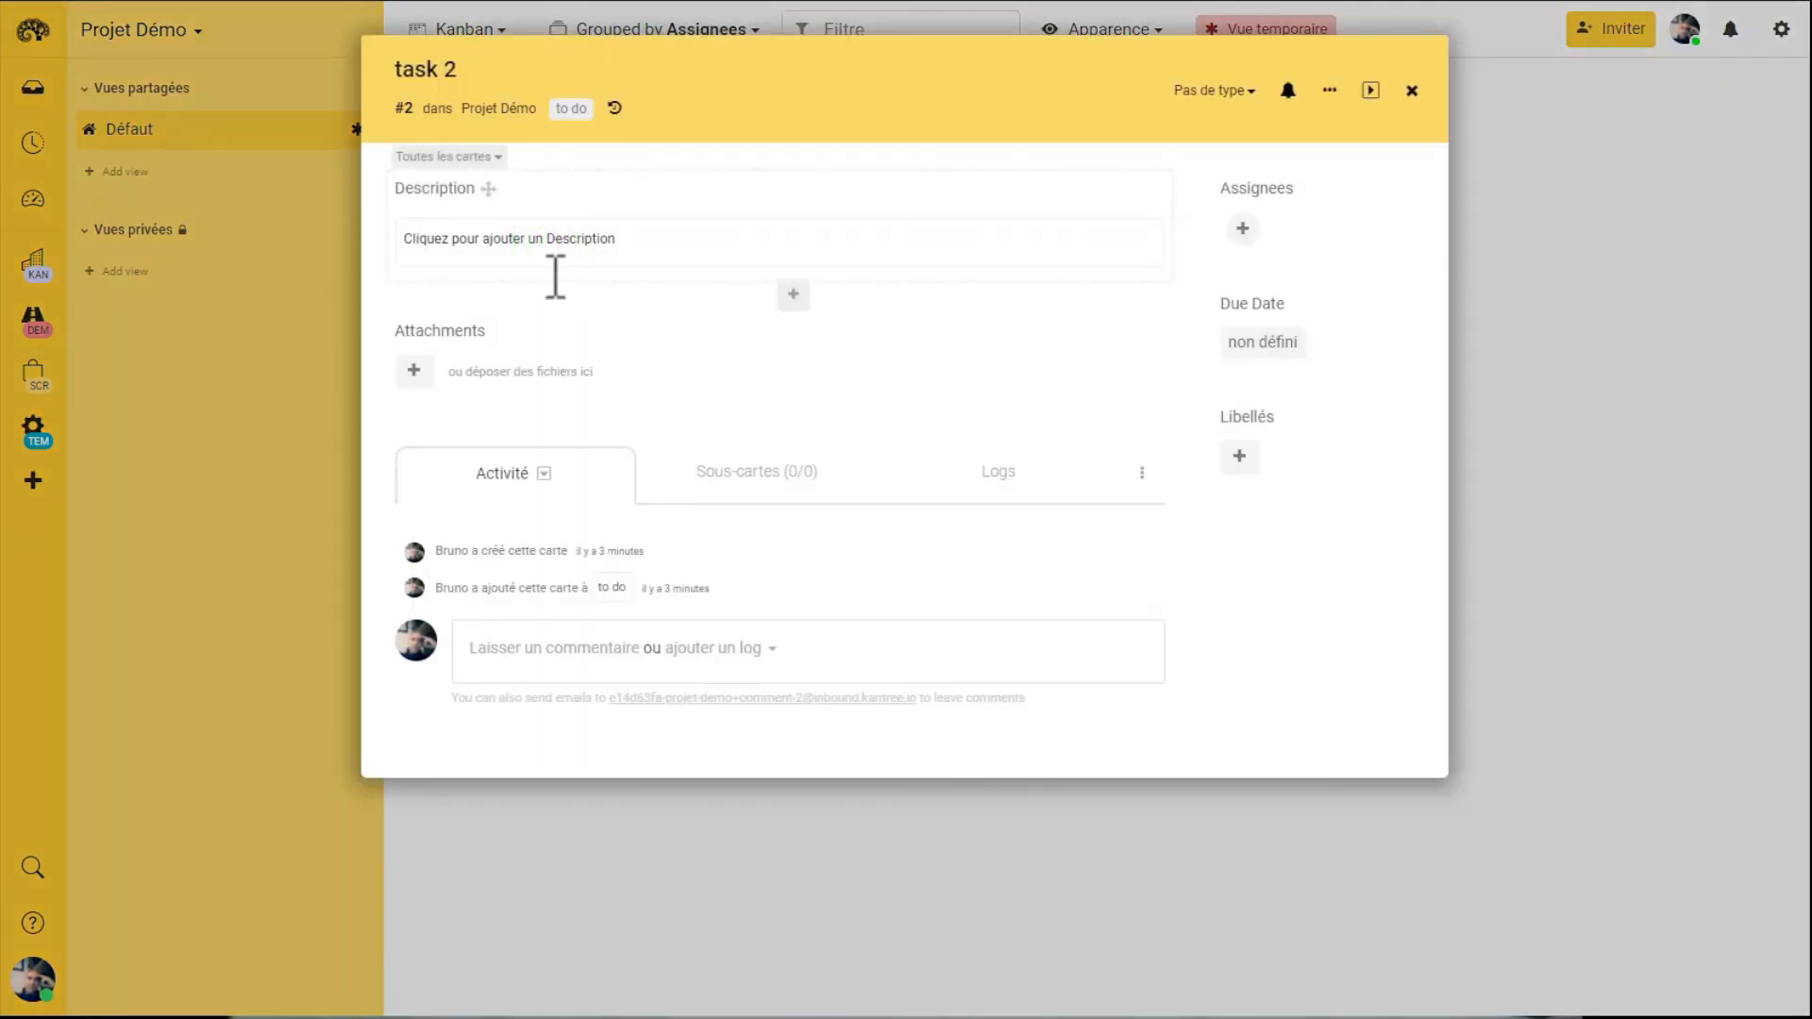
pyautogui.click(540, 649)
pyautogui.write('DLQJLKSFJS')
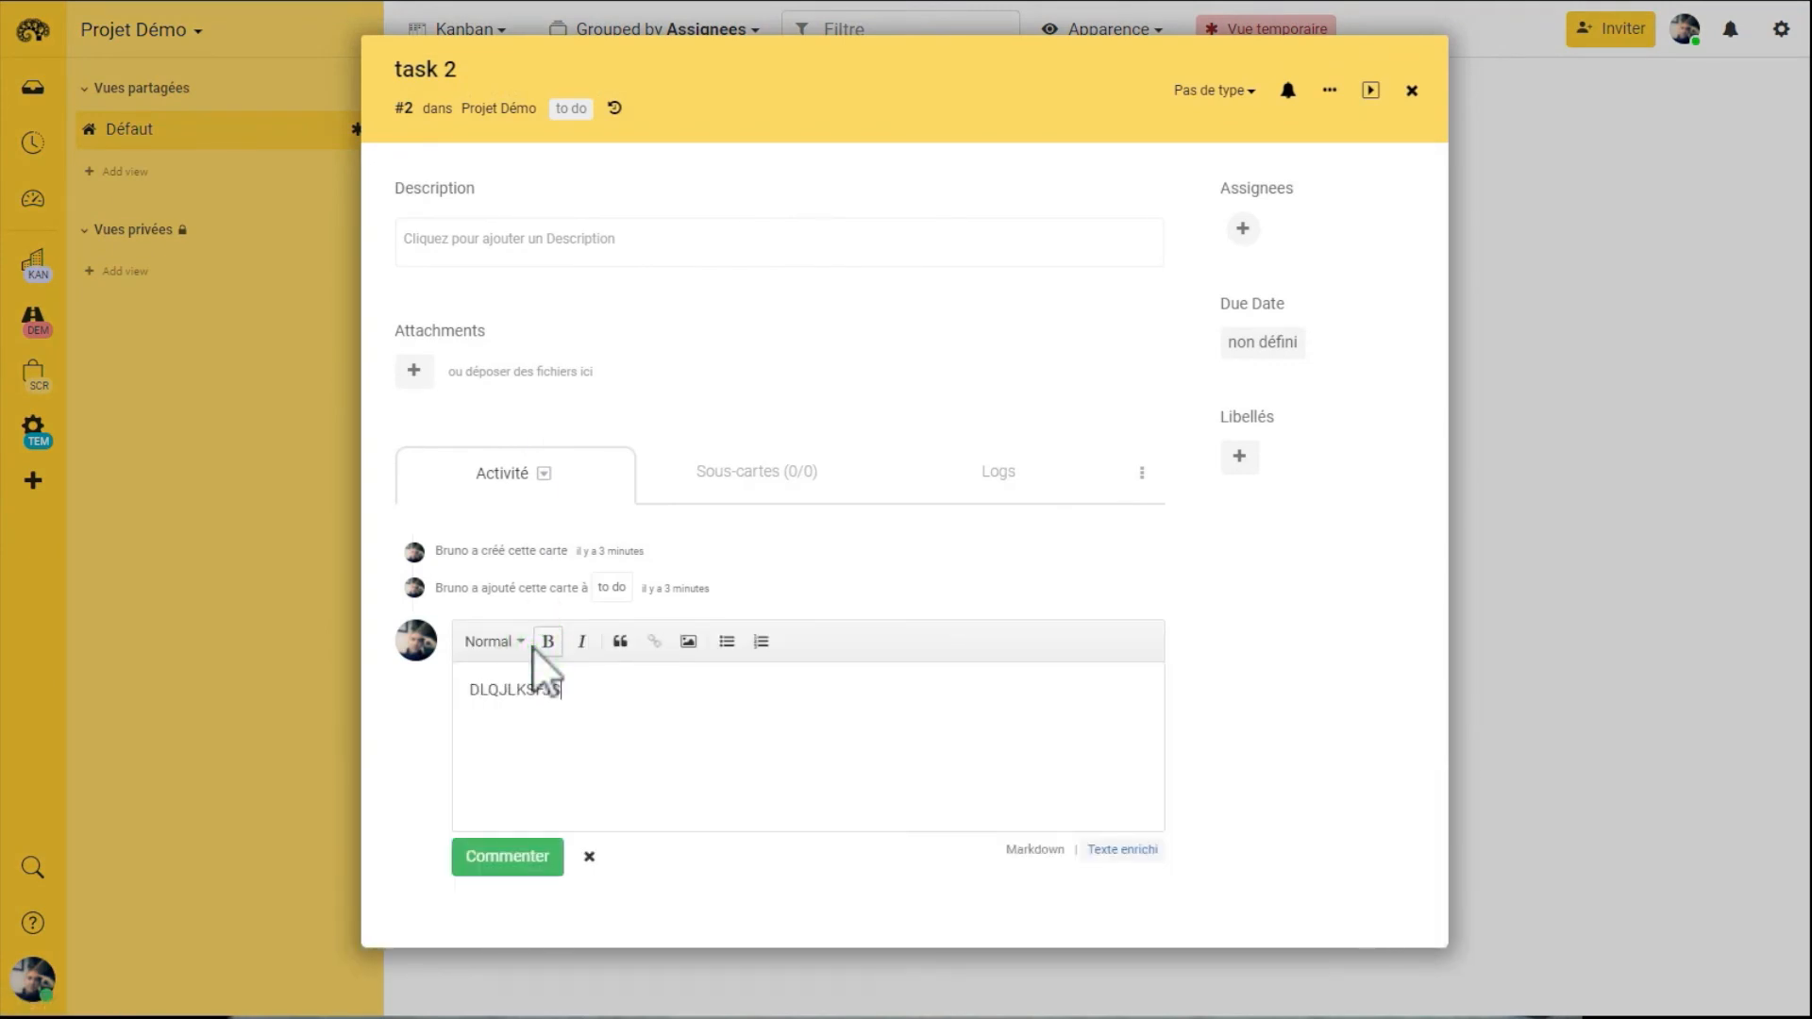
pyautogui.click(508, 856)
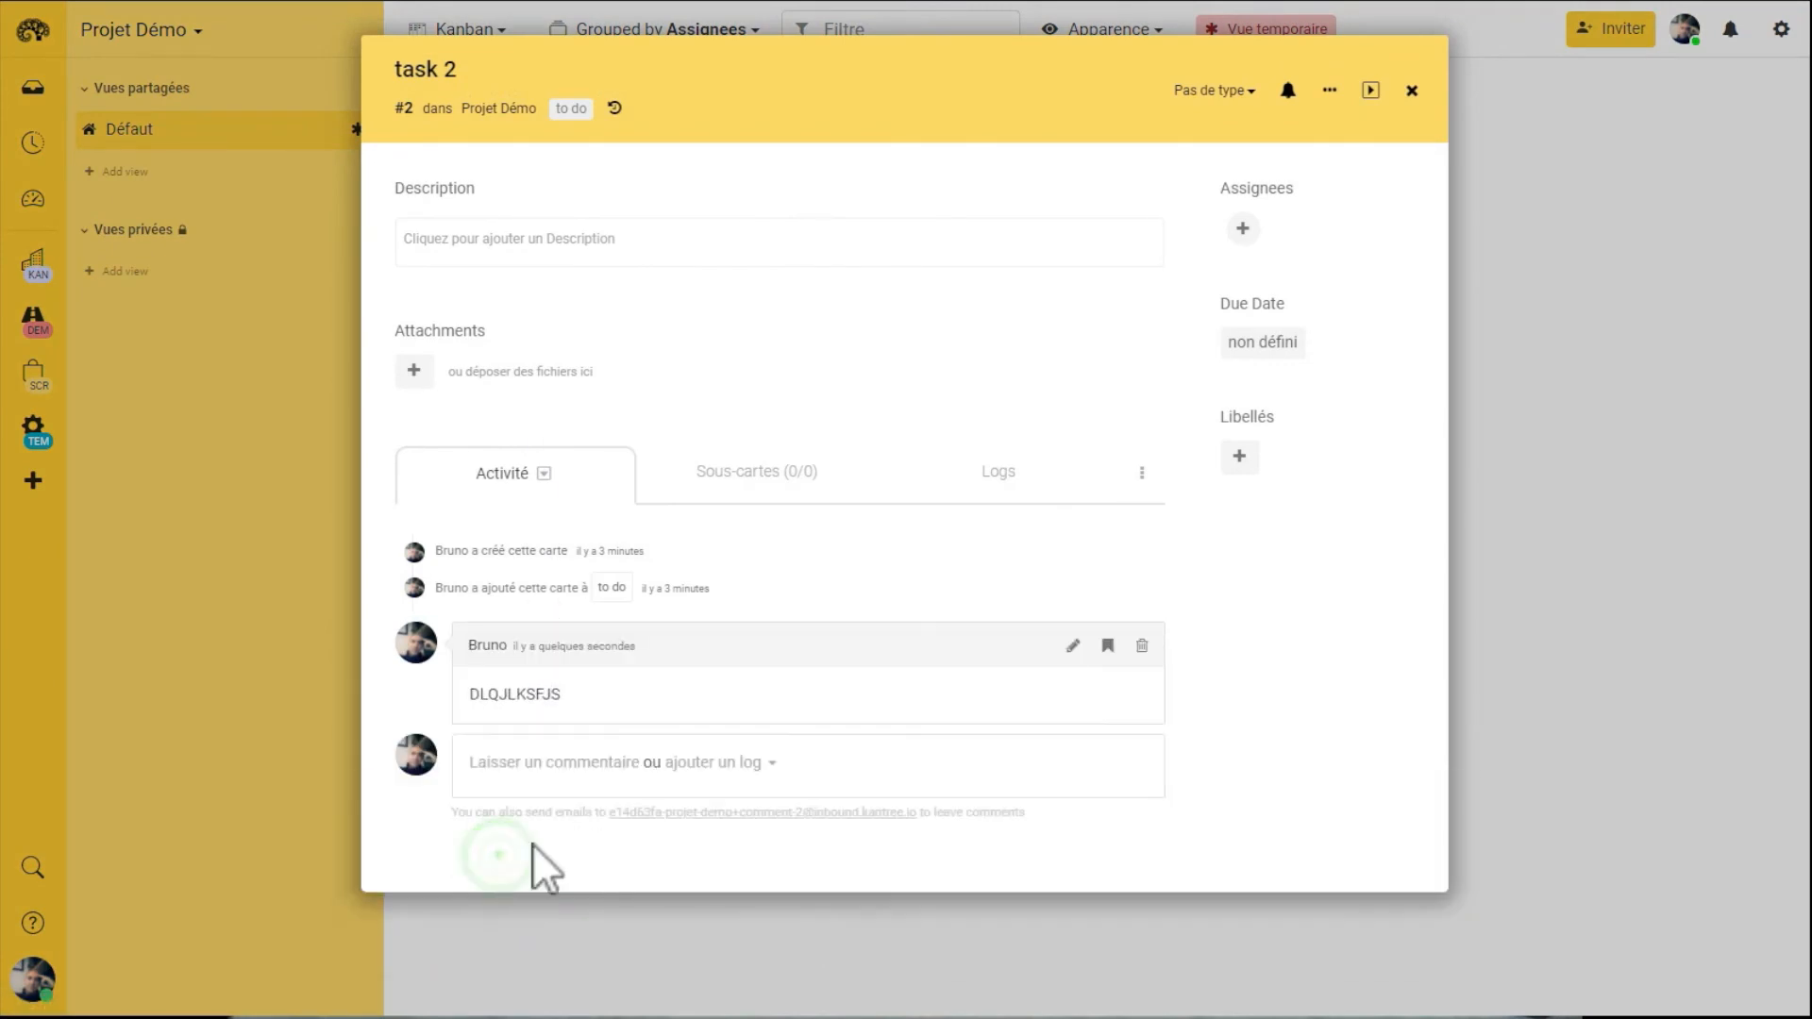
pyautogui.click(1417, 96)
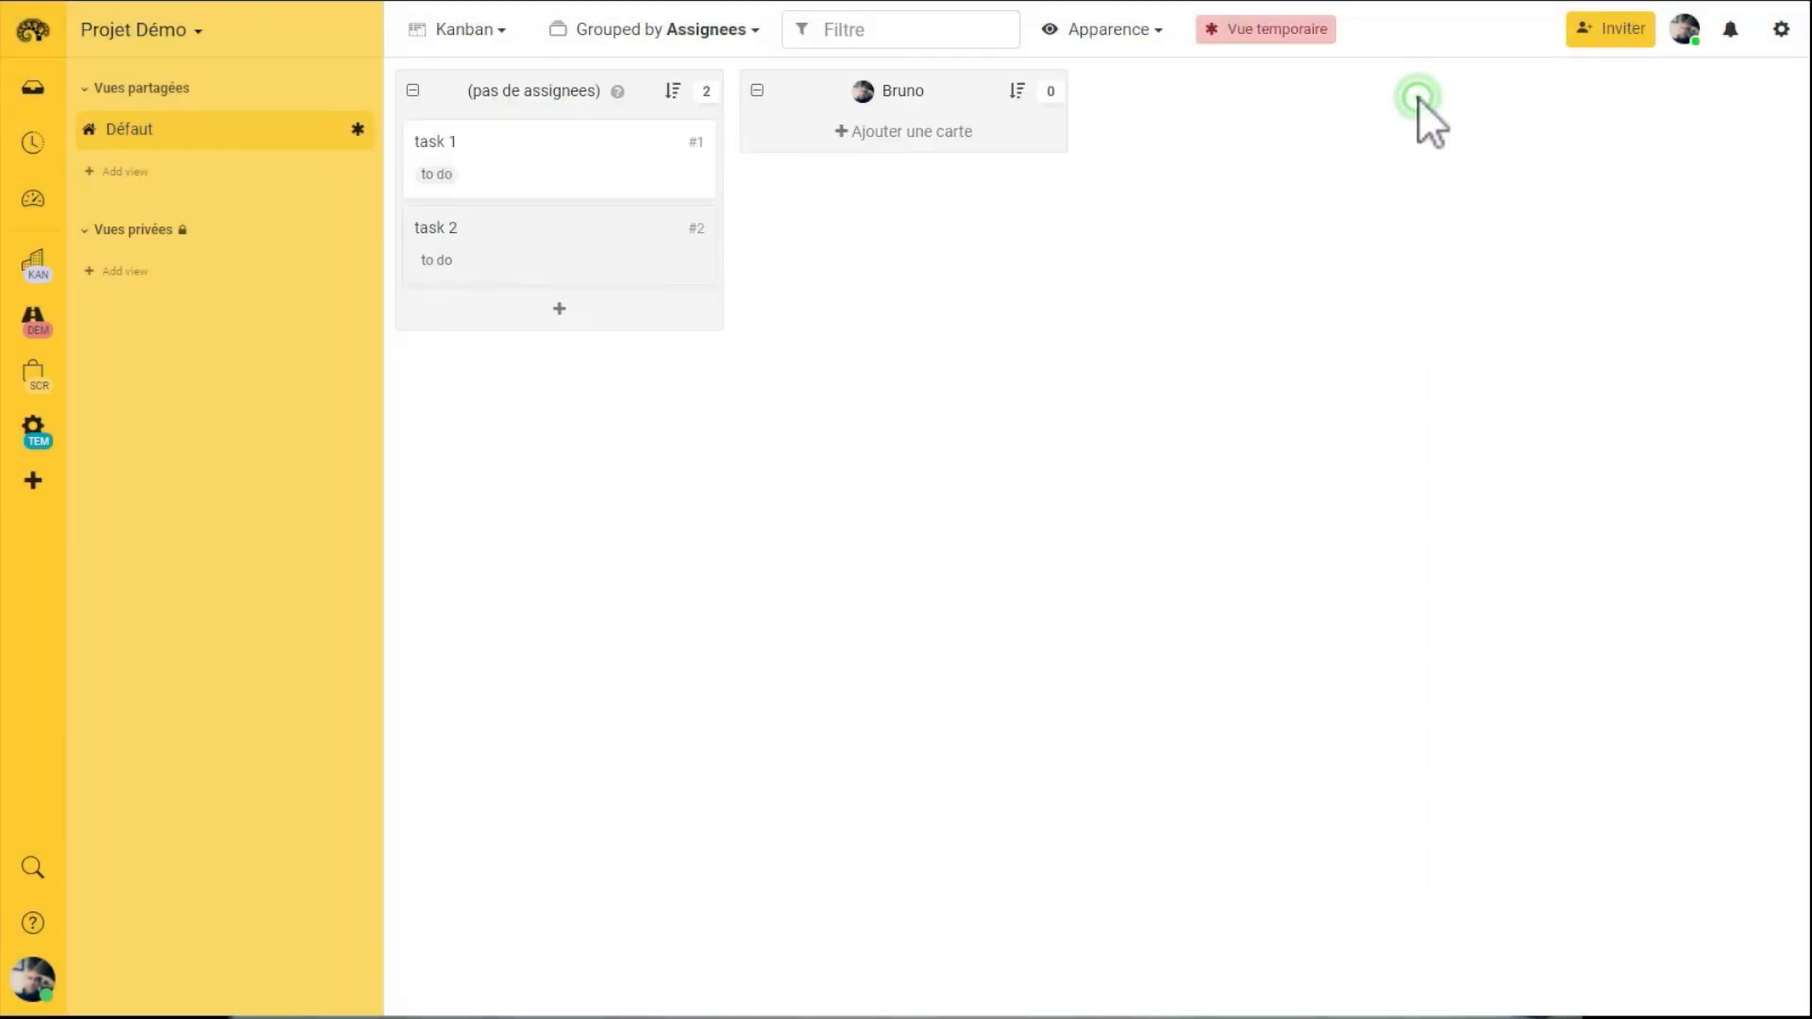
# Step: Open the Inbox and reply to task 2 with the comment "FFHSKDFHSDKHS"
pyautogui.click(34, 88)
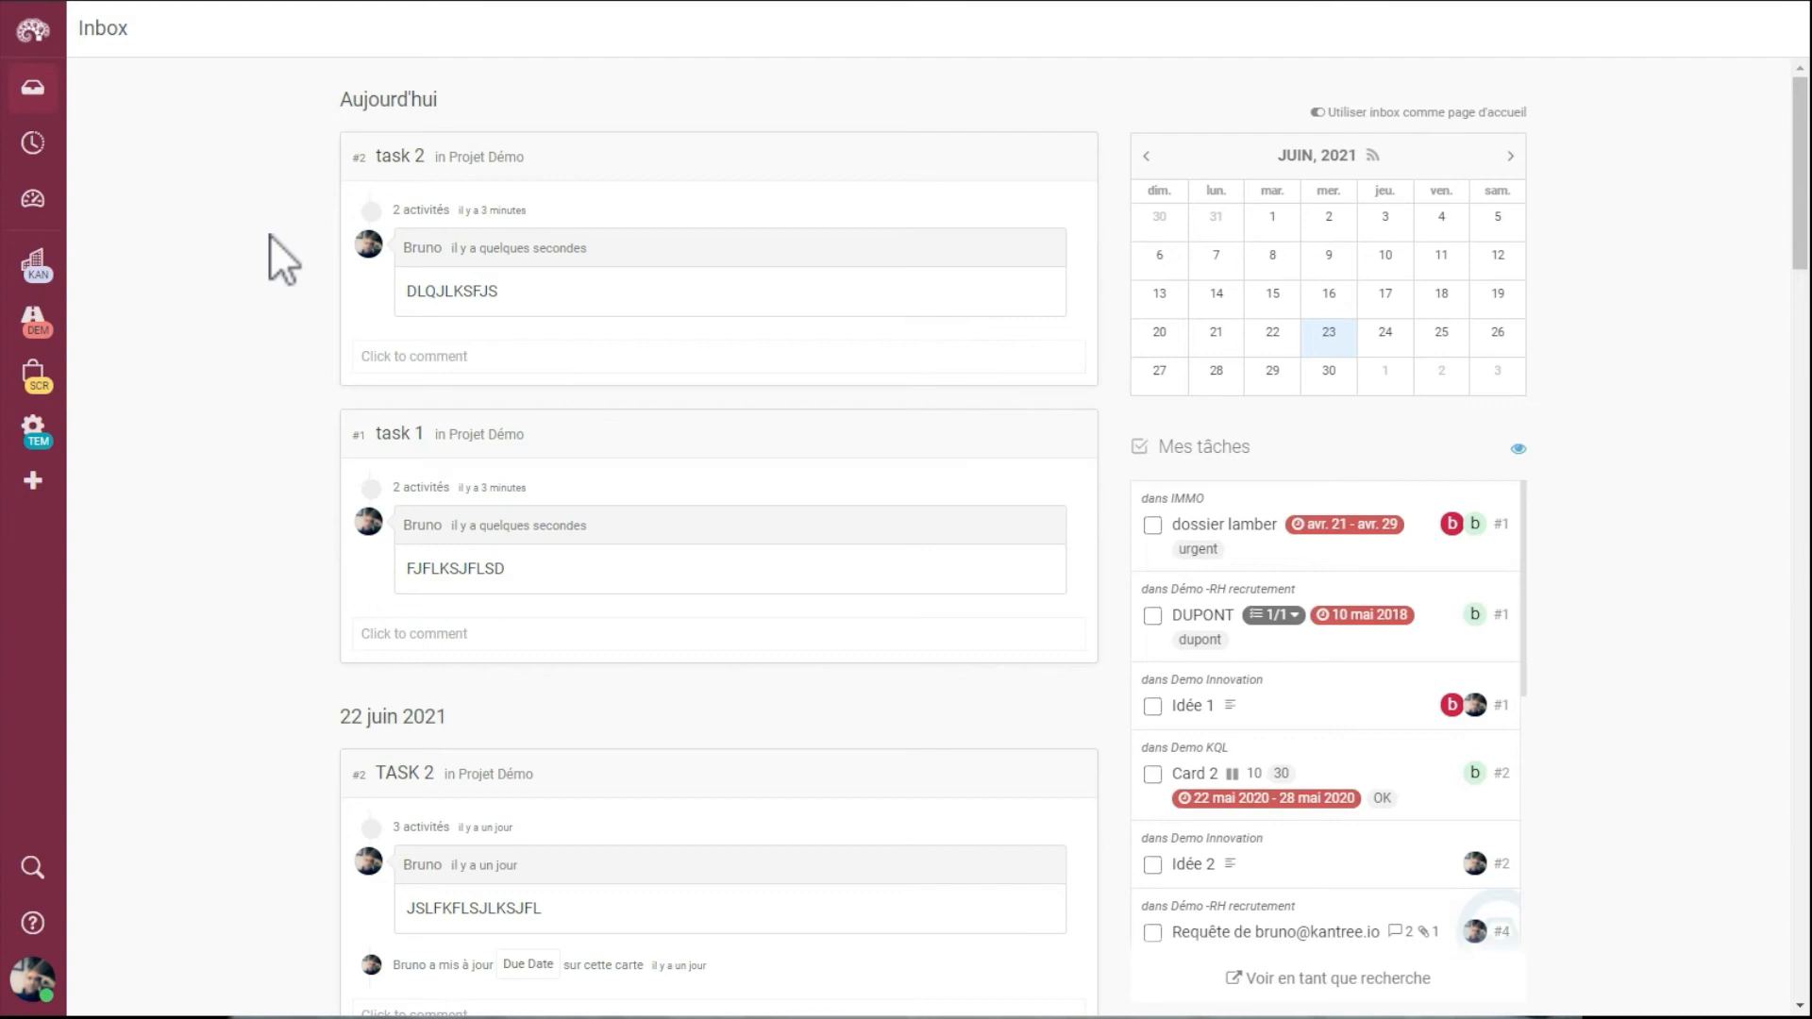
pyautogui.click(460, 363)
pyautogui.write('FFHSKDFHSDKHS')
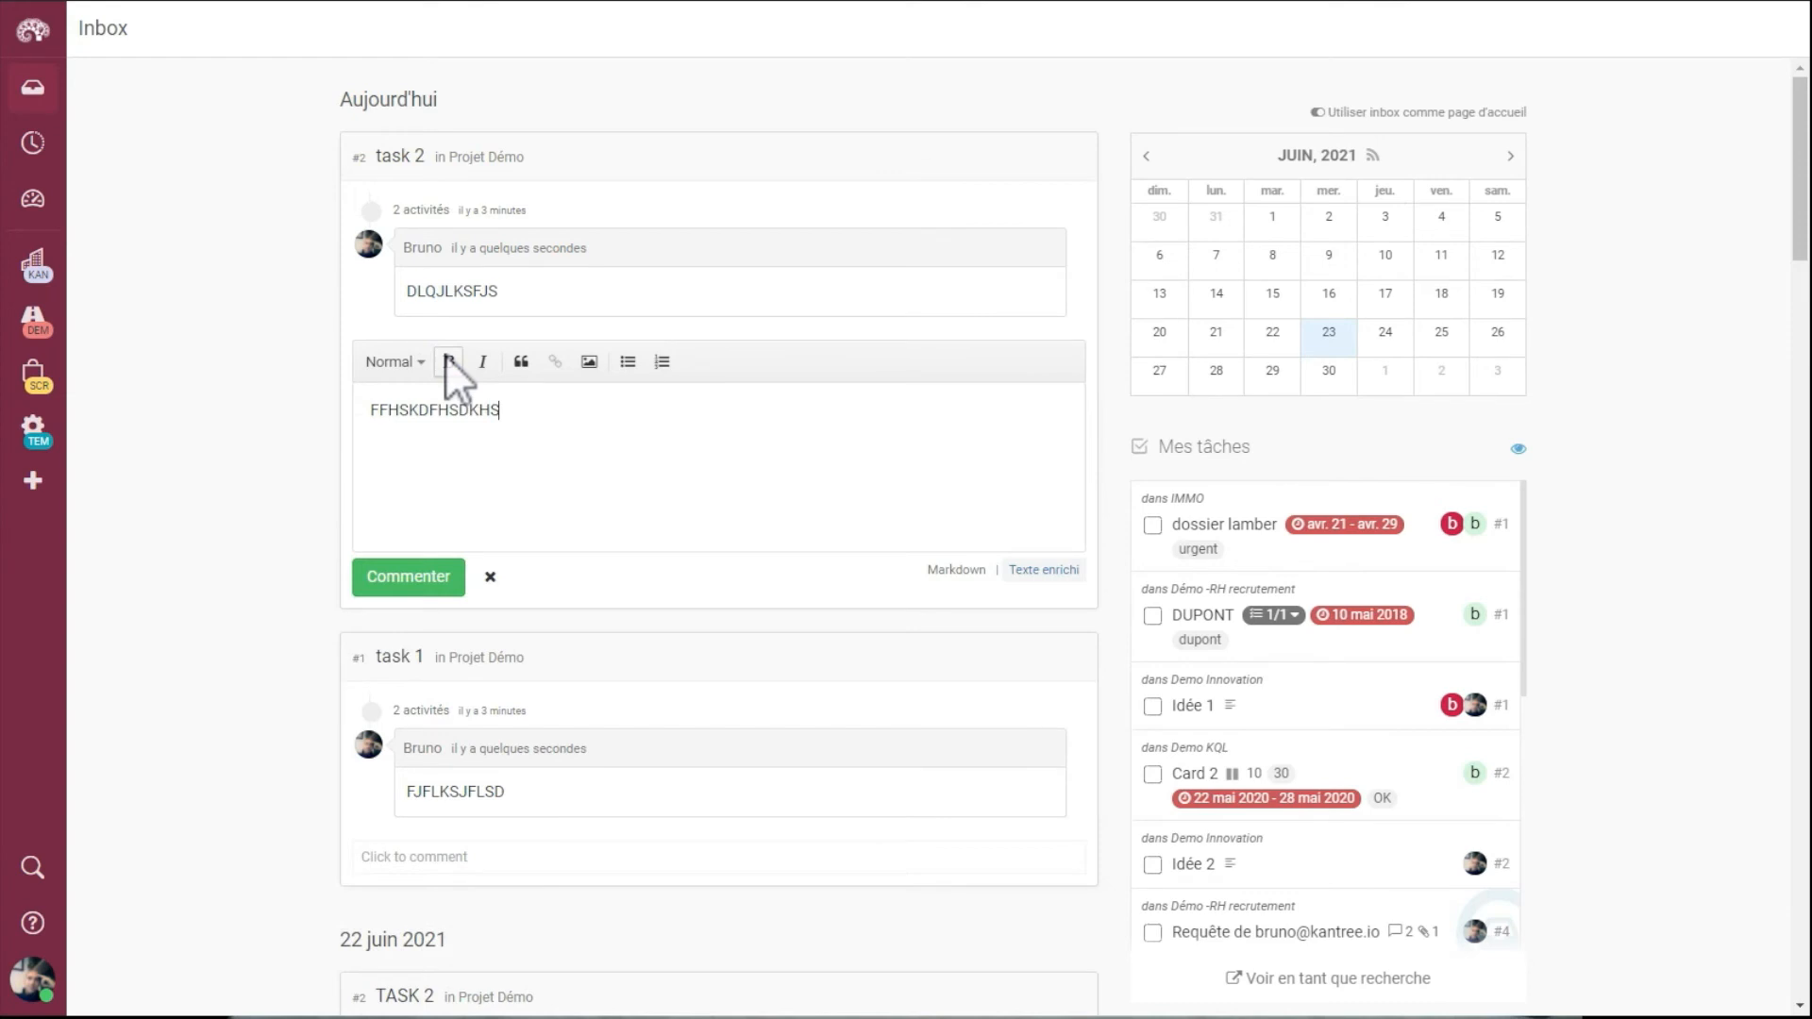
pyautogui.click(399, 585)
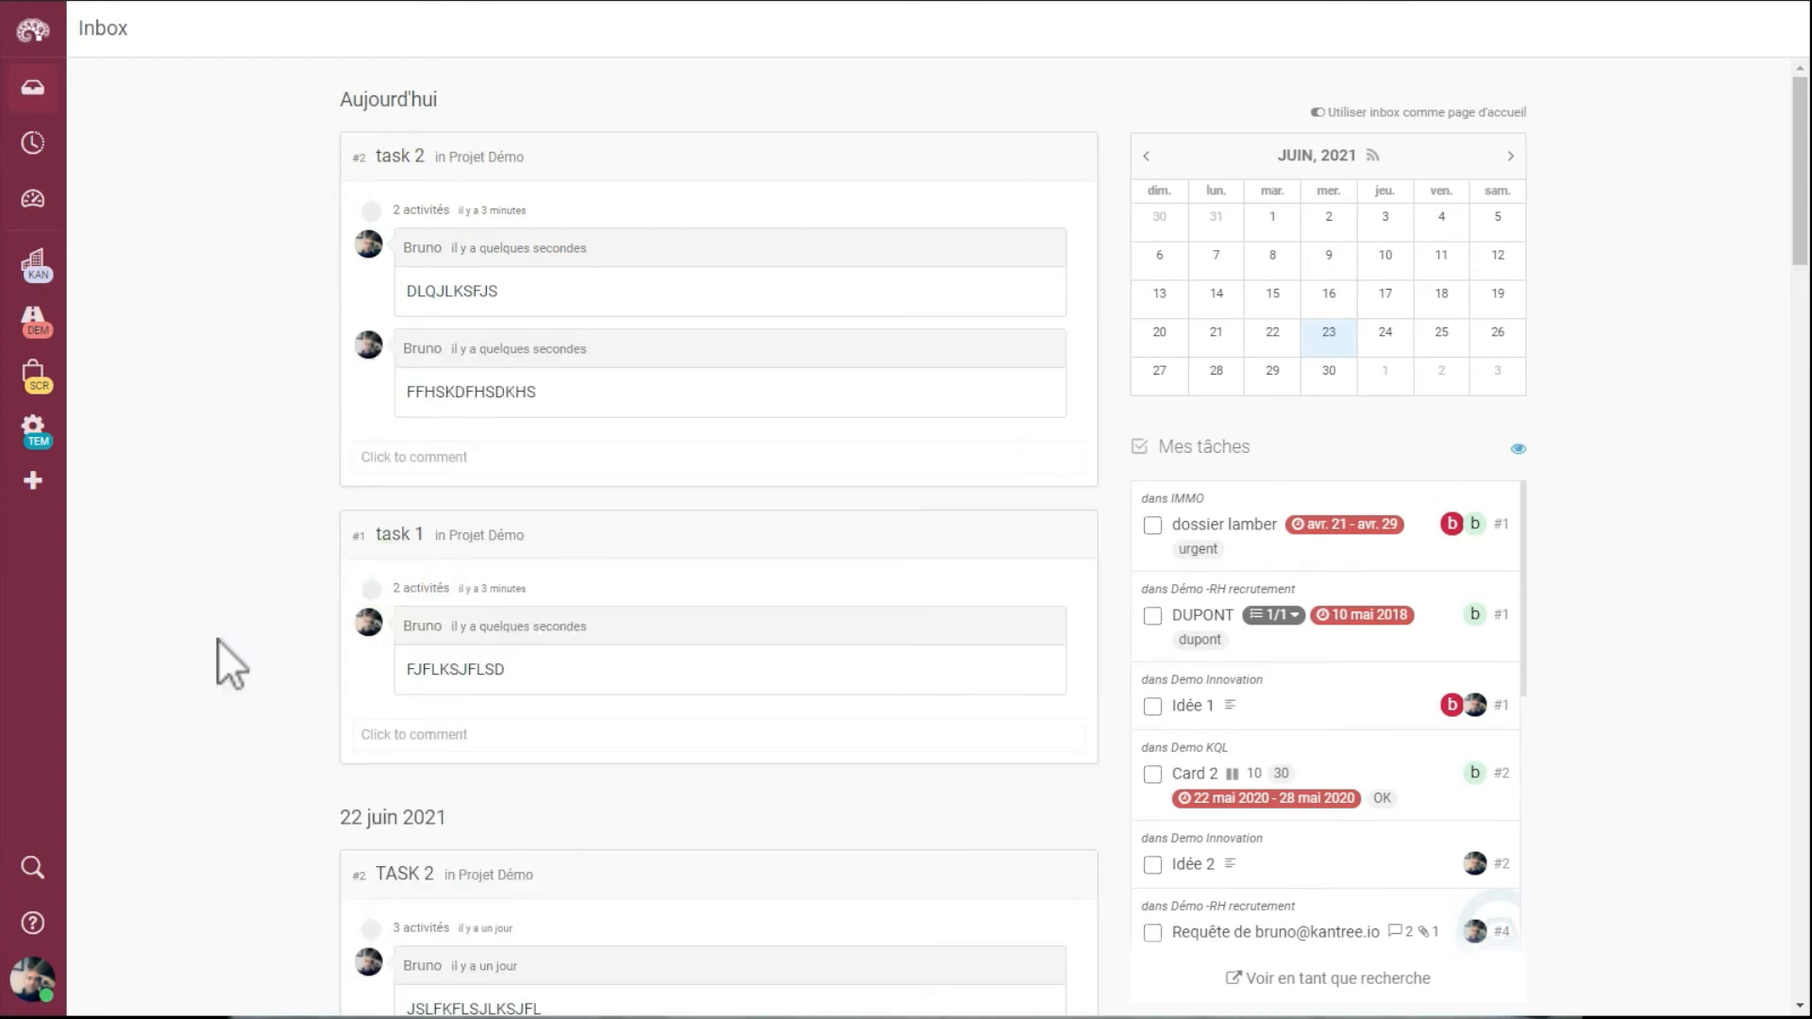
# Step: Post the comment "SHFKJSDHFSKDJ" on task 1 directly from the Inbox
pyautogui.click(437, 741)
pyautogui.write('SHFKJSDHFSKDJ')
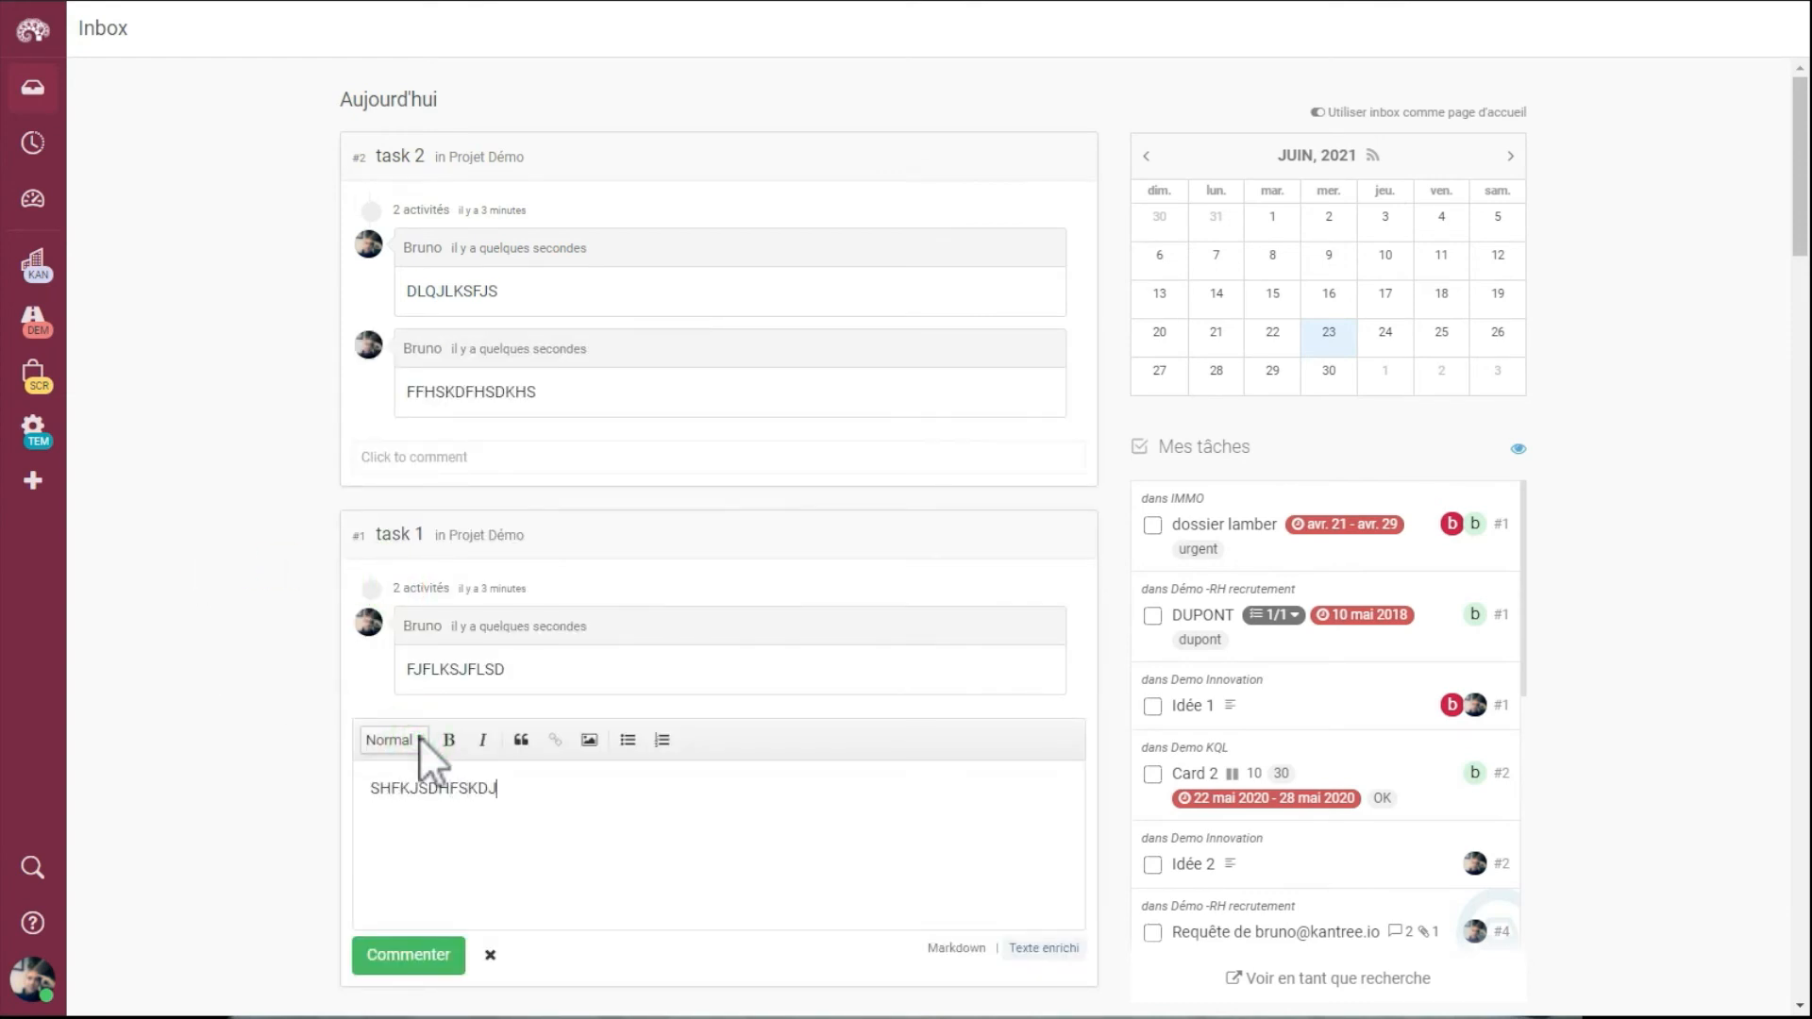
pyautogui.click(418, 962)
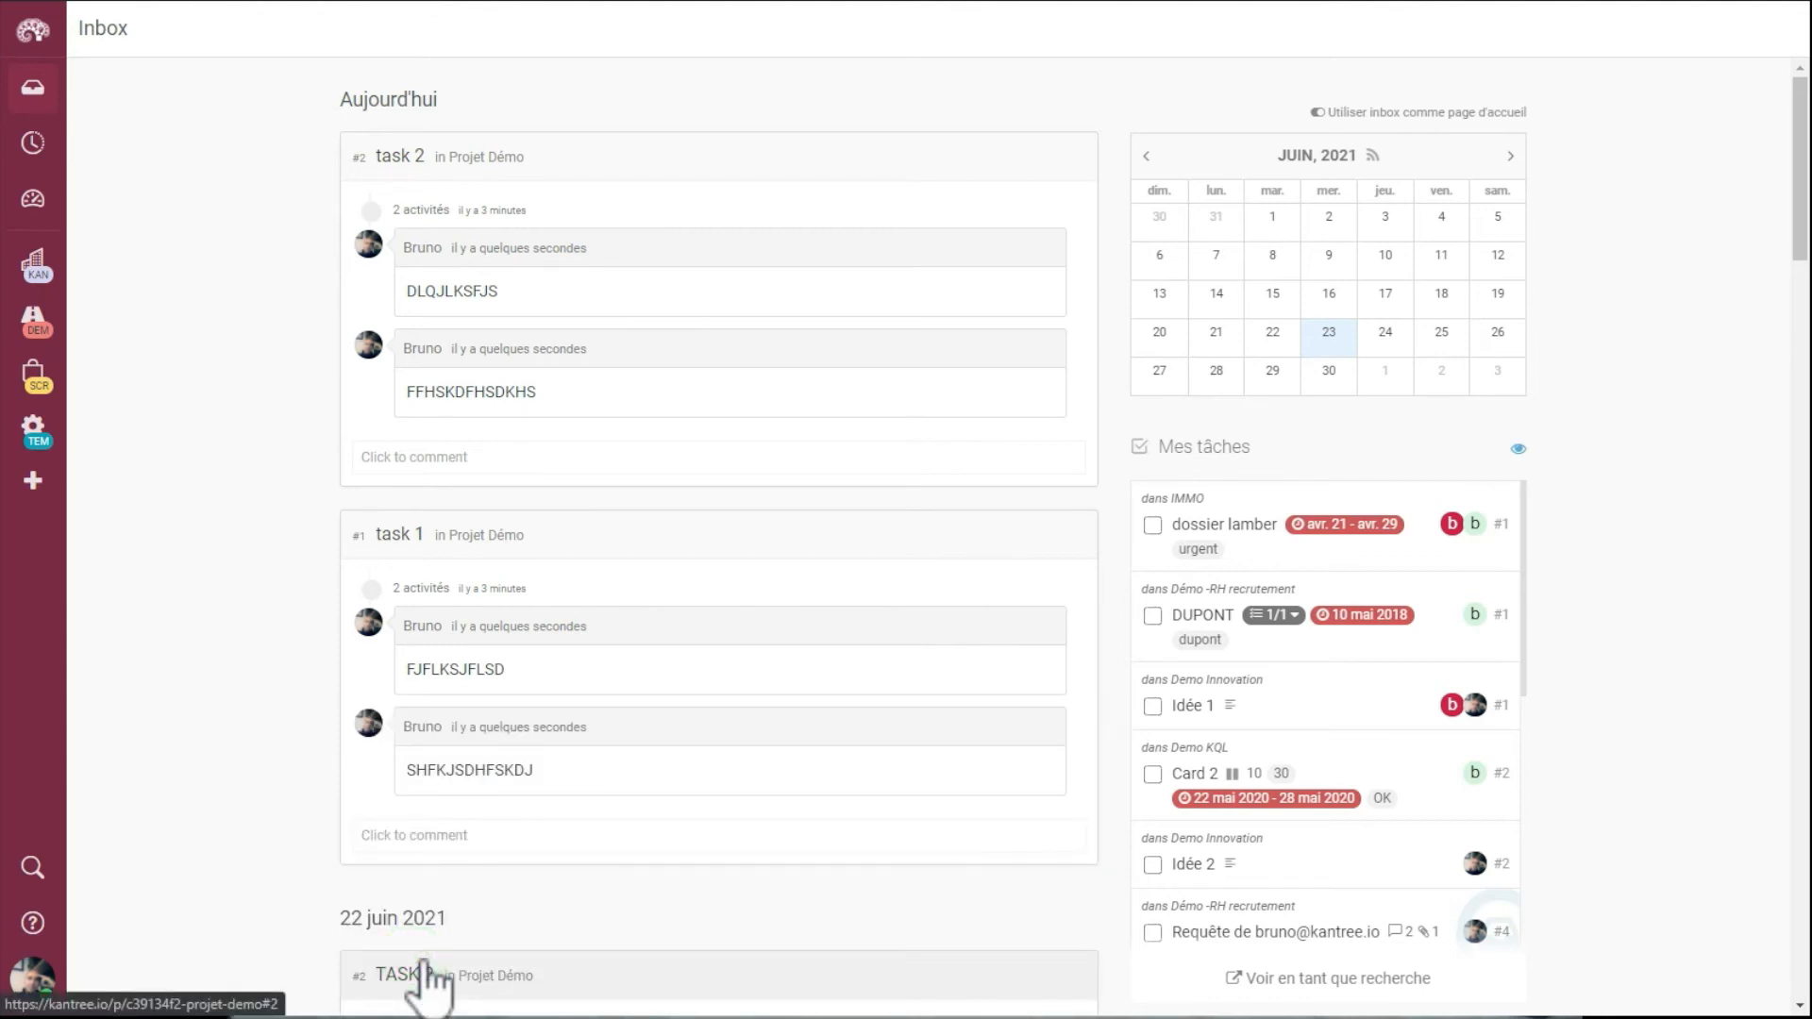
# Step: Examine the Inbox activity feed and the "Utiliser inbox comme page d'accueil" option
pyautogui.scroll(-3, 189, 727)
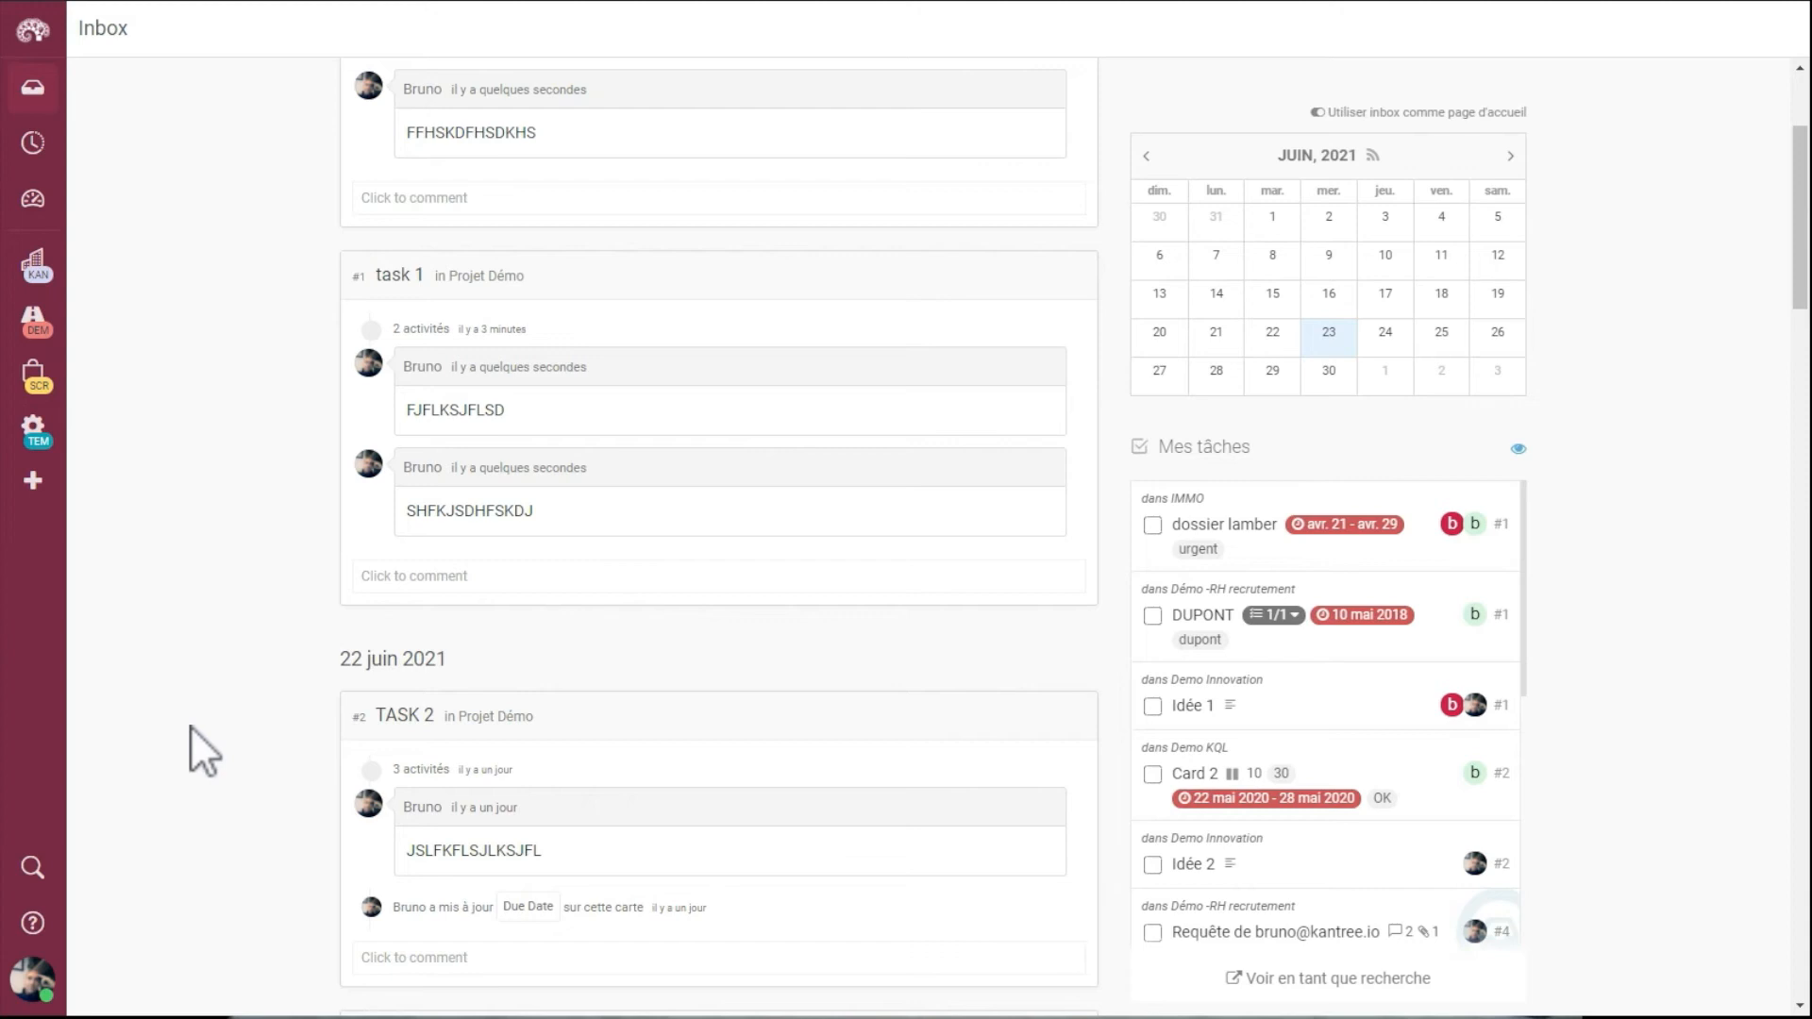
pyautogui.scroll(3, 191, 727)
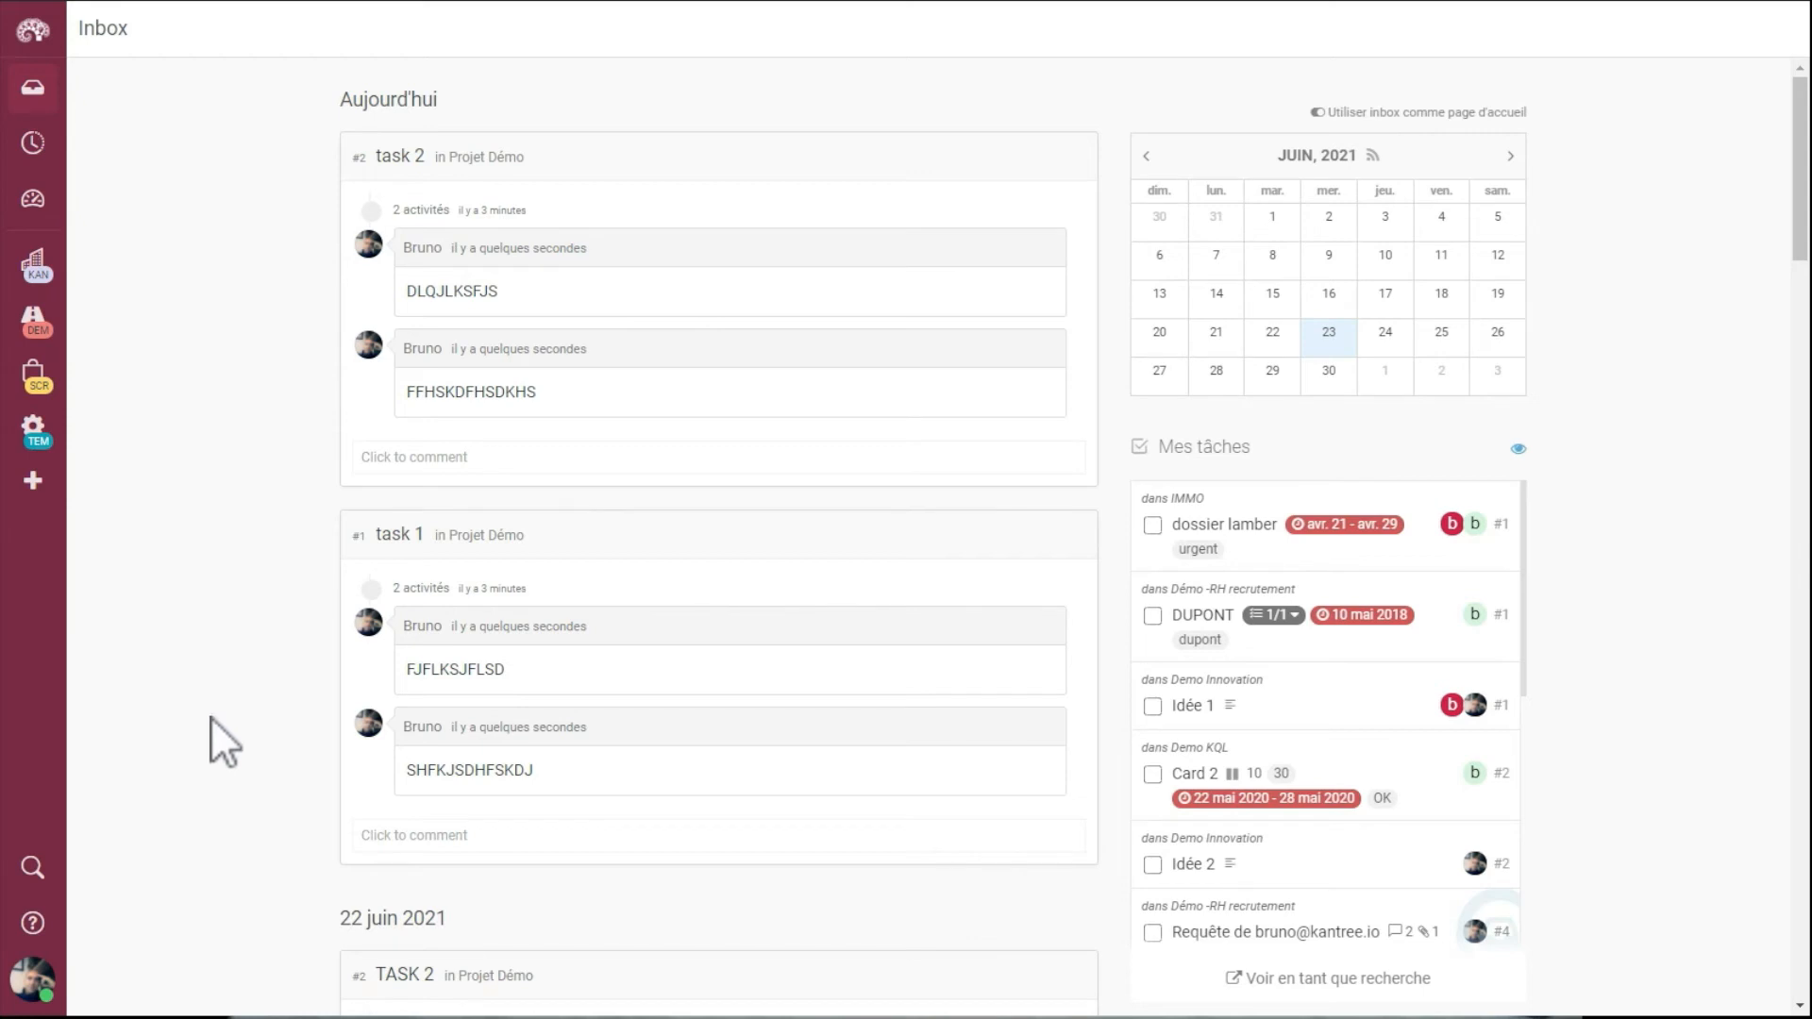
pyautogui.click(1324, 112)
# Step: View the Kantree Demos organisation page and return to the Inbox
pyautogui.click(32, 266)
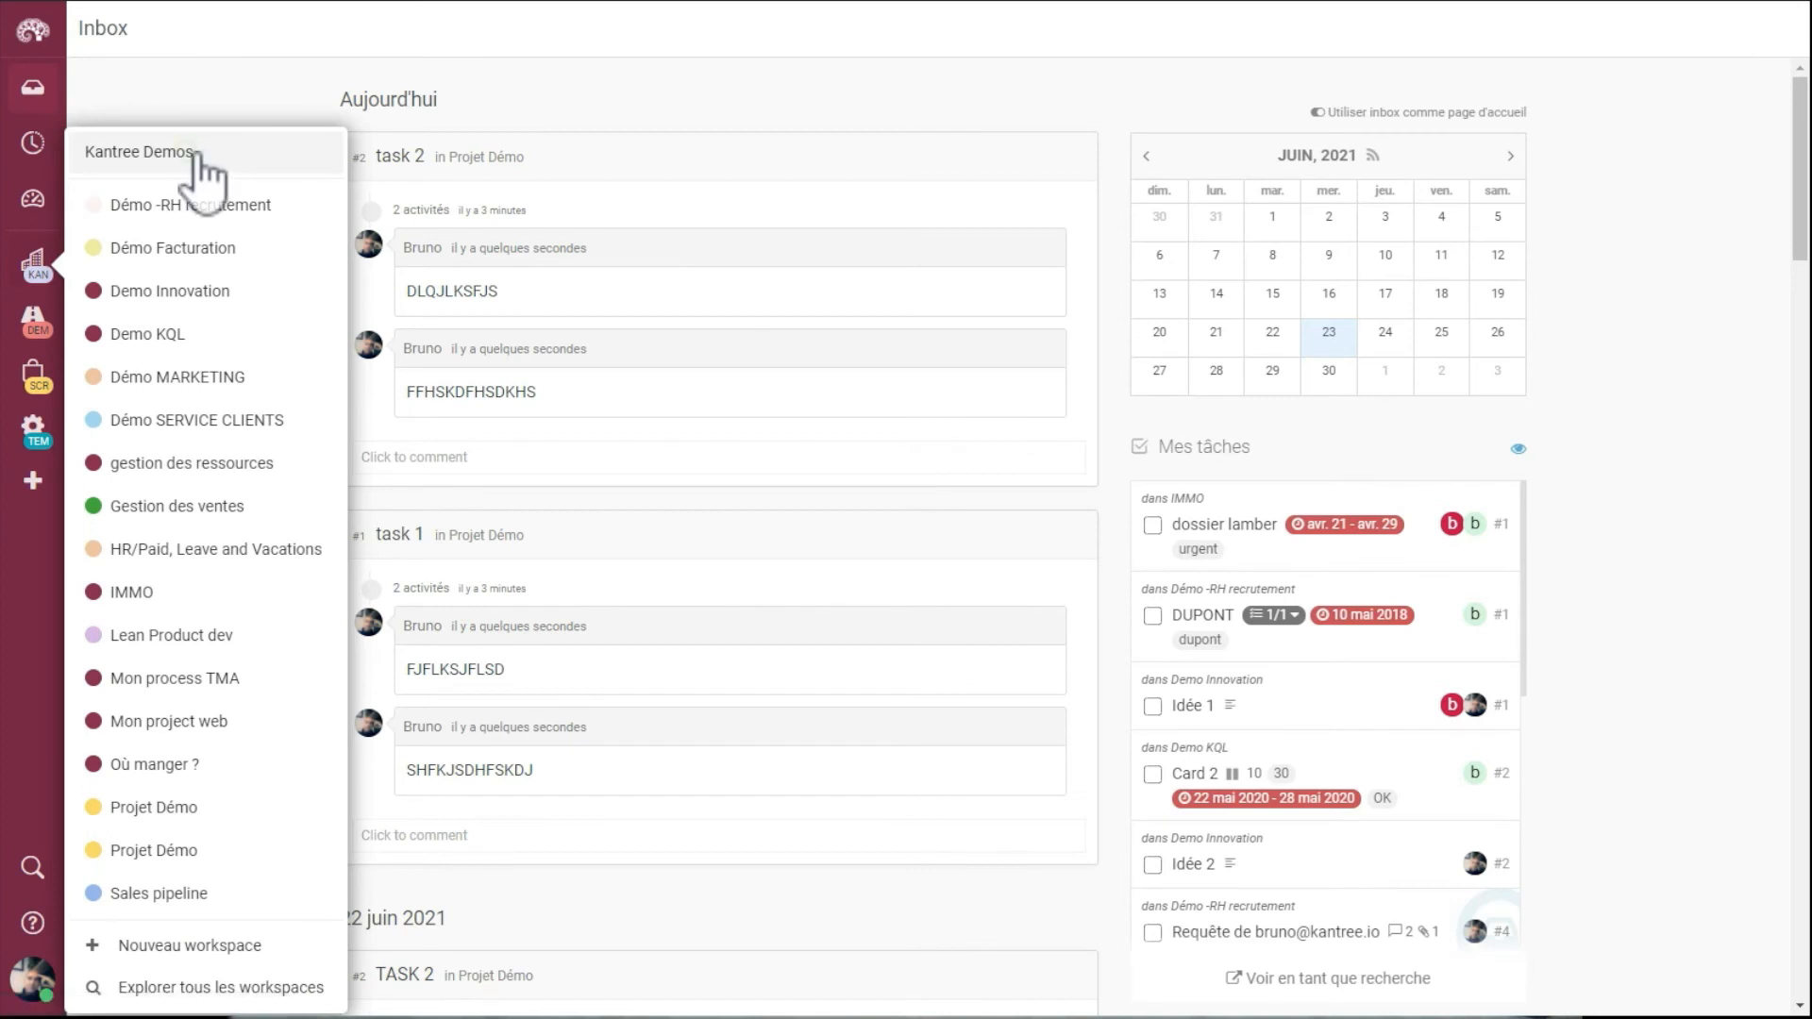
pyautogui.click(141, 152)
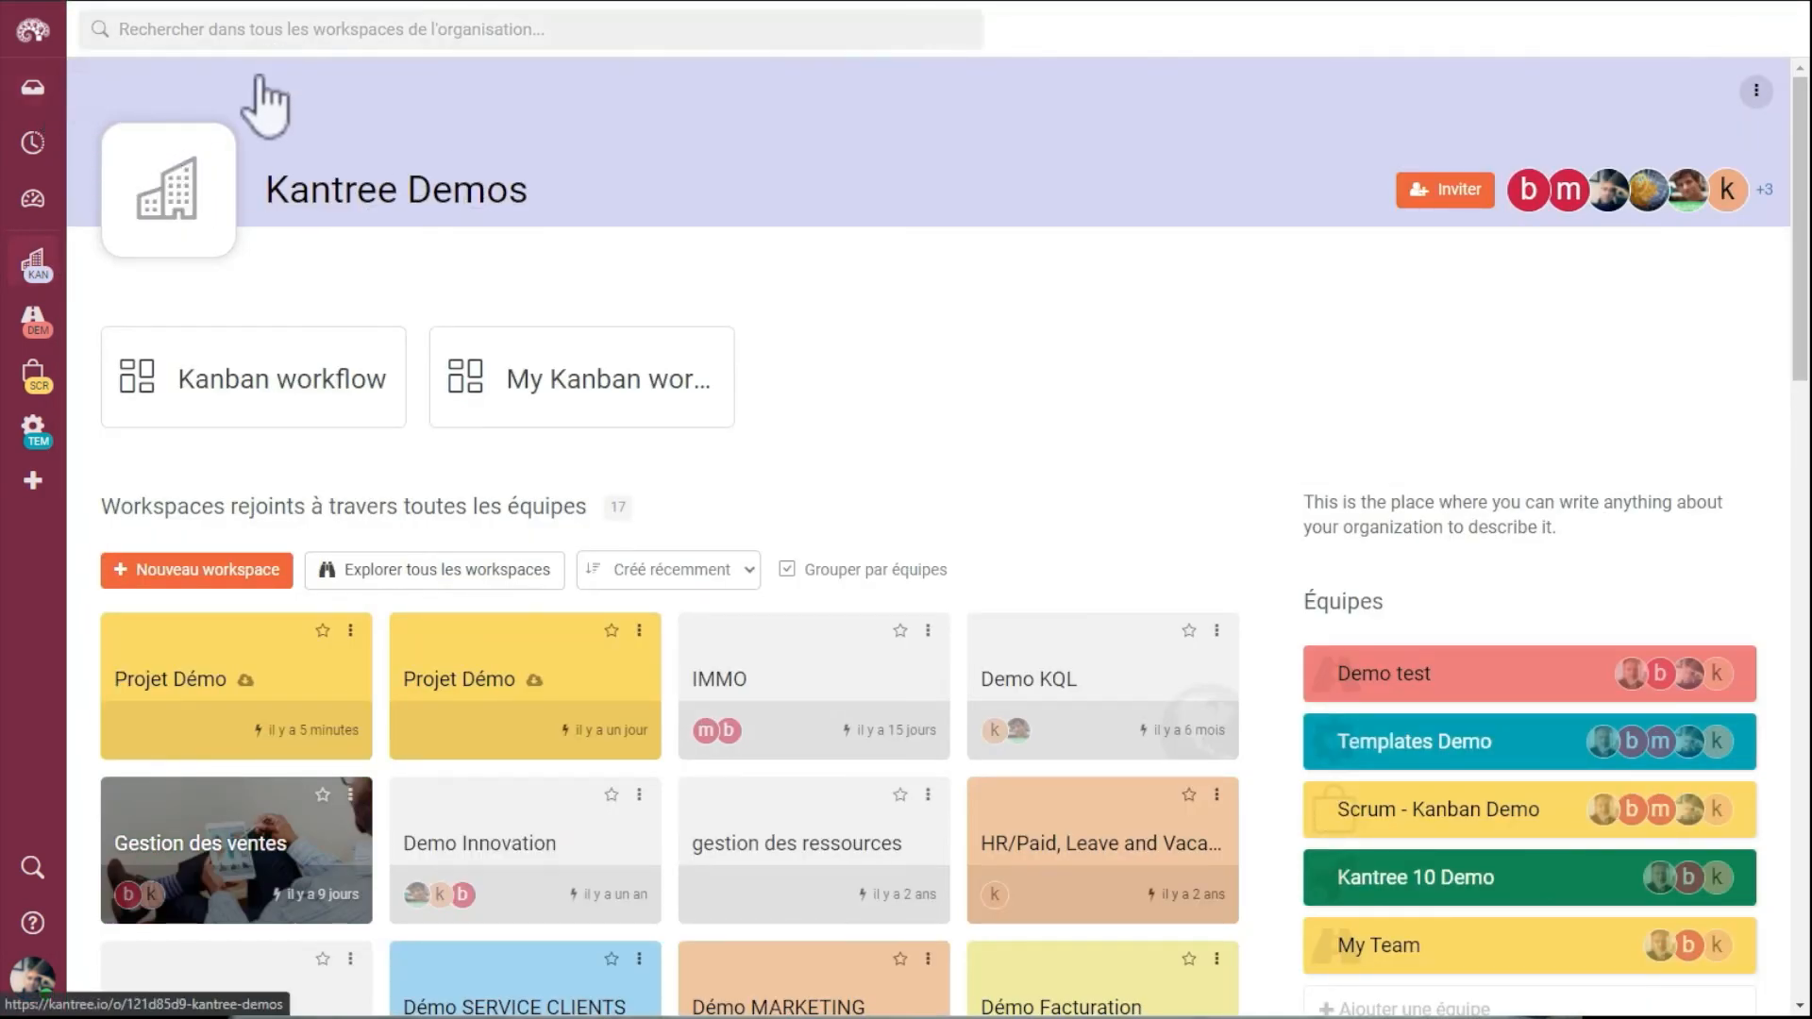
pyautogui.click(32, 87)
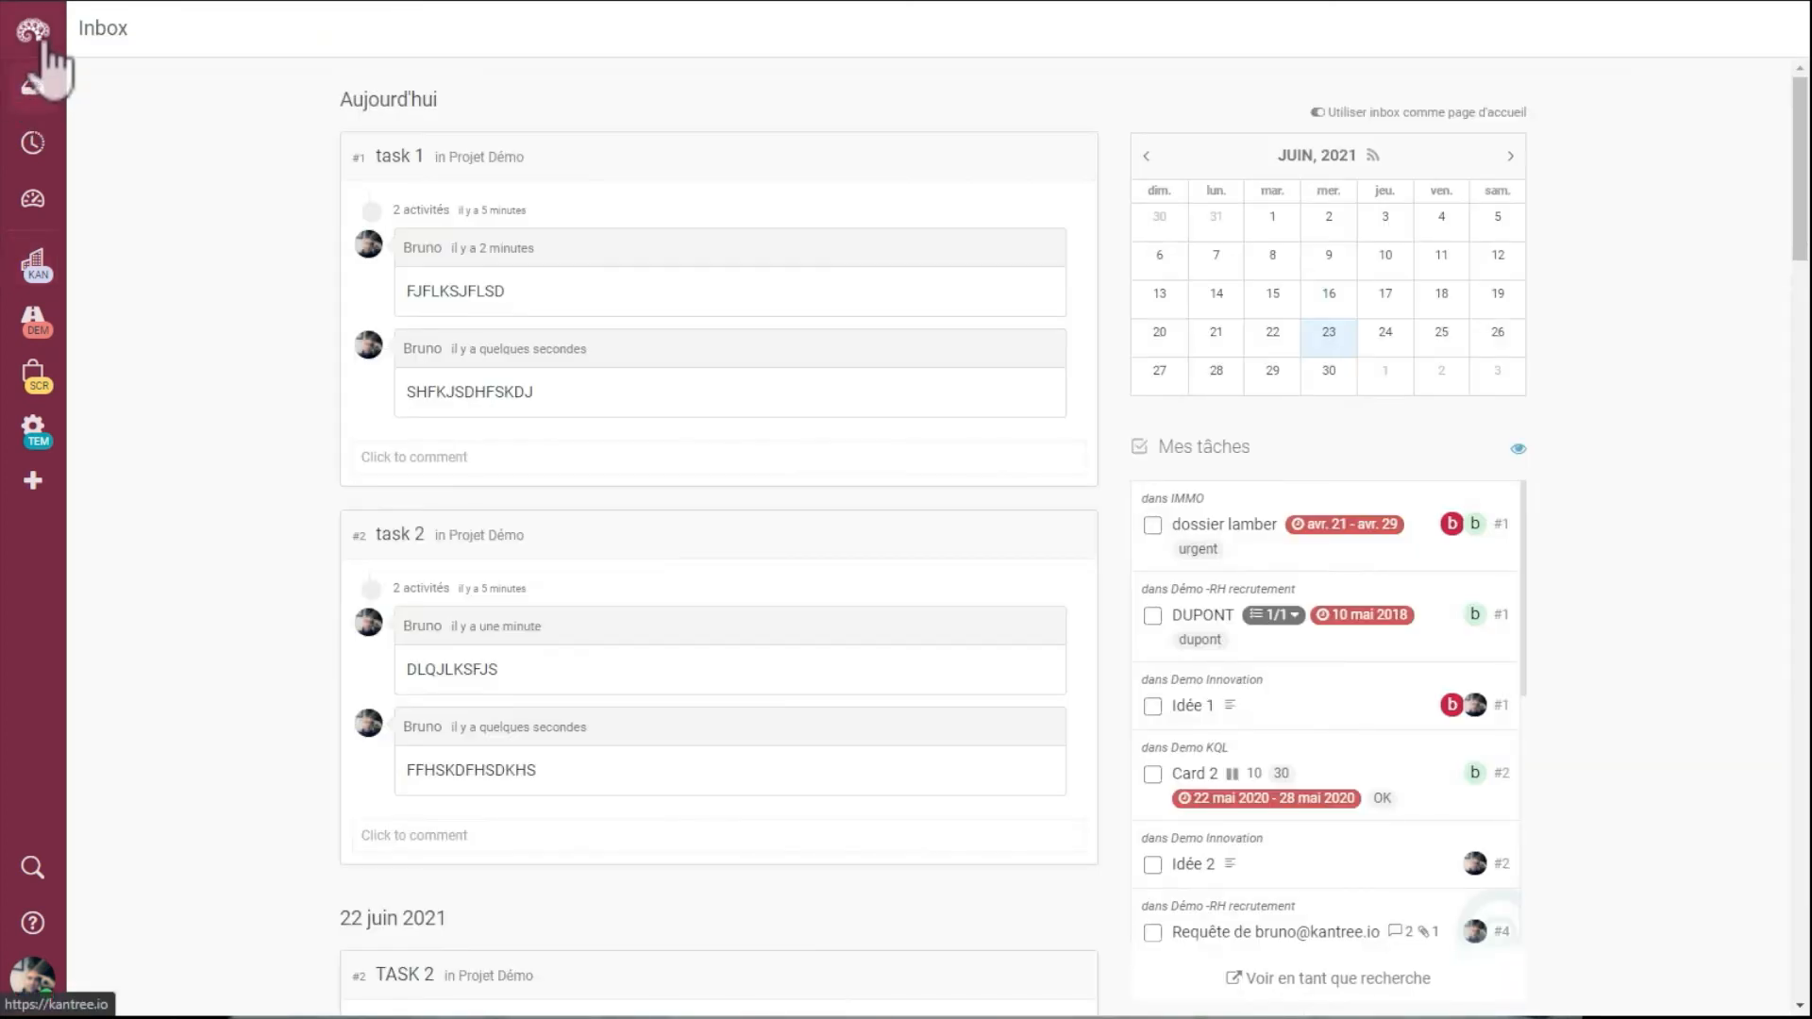
# Step: Turn off "Utiliser inbox comme page d'accueil" and check the home page before returning to the Inbox
pyautogui.click(1318, 112)
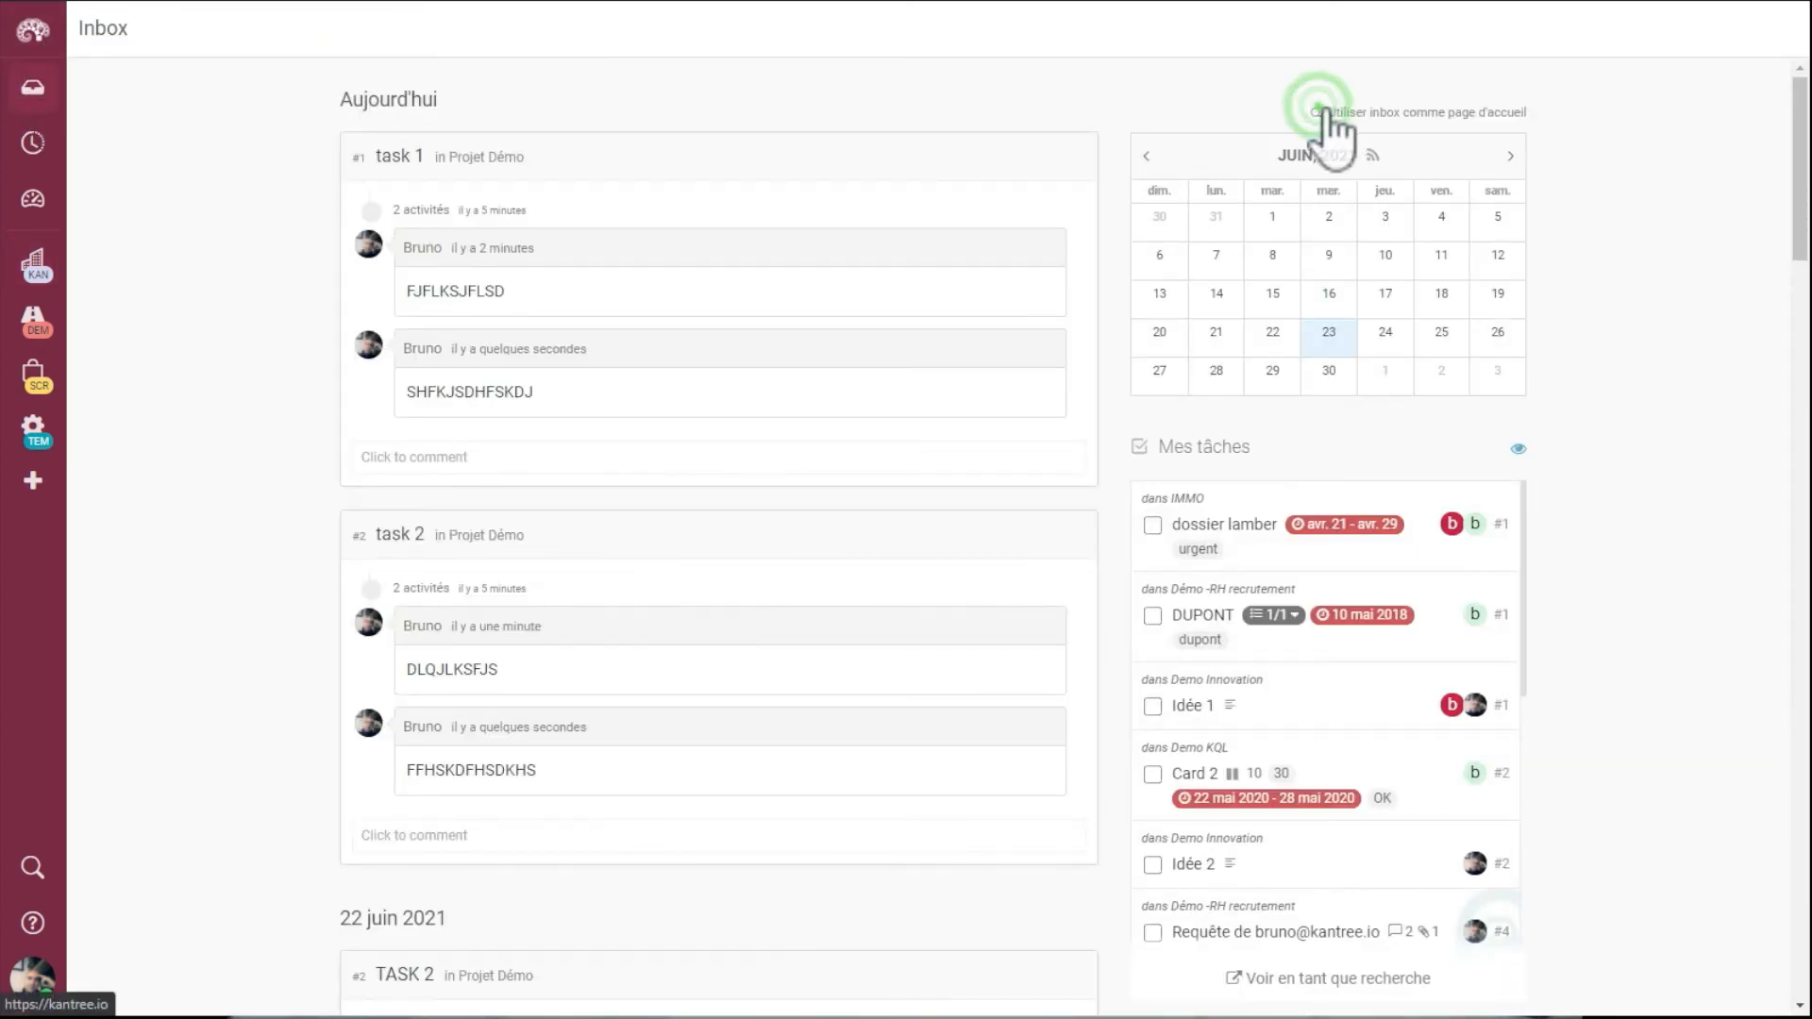
pyautogui.click(37, 34)
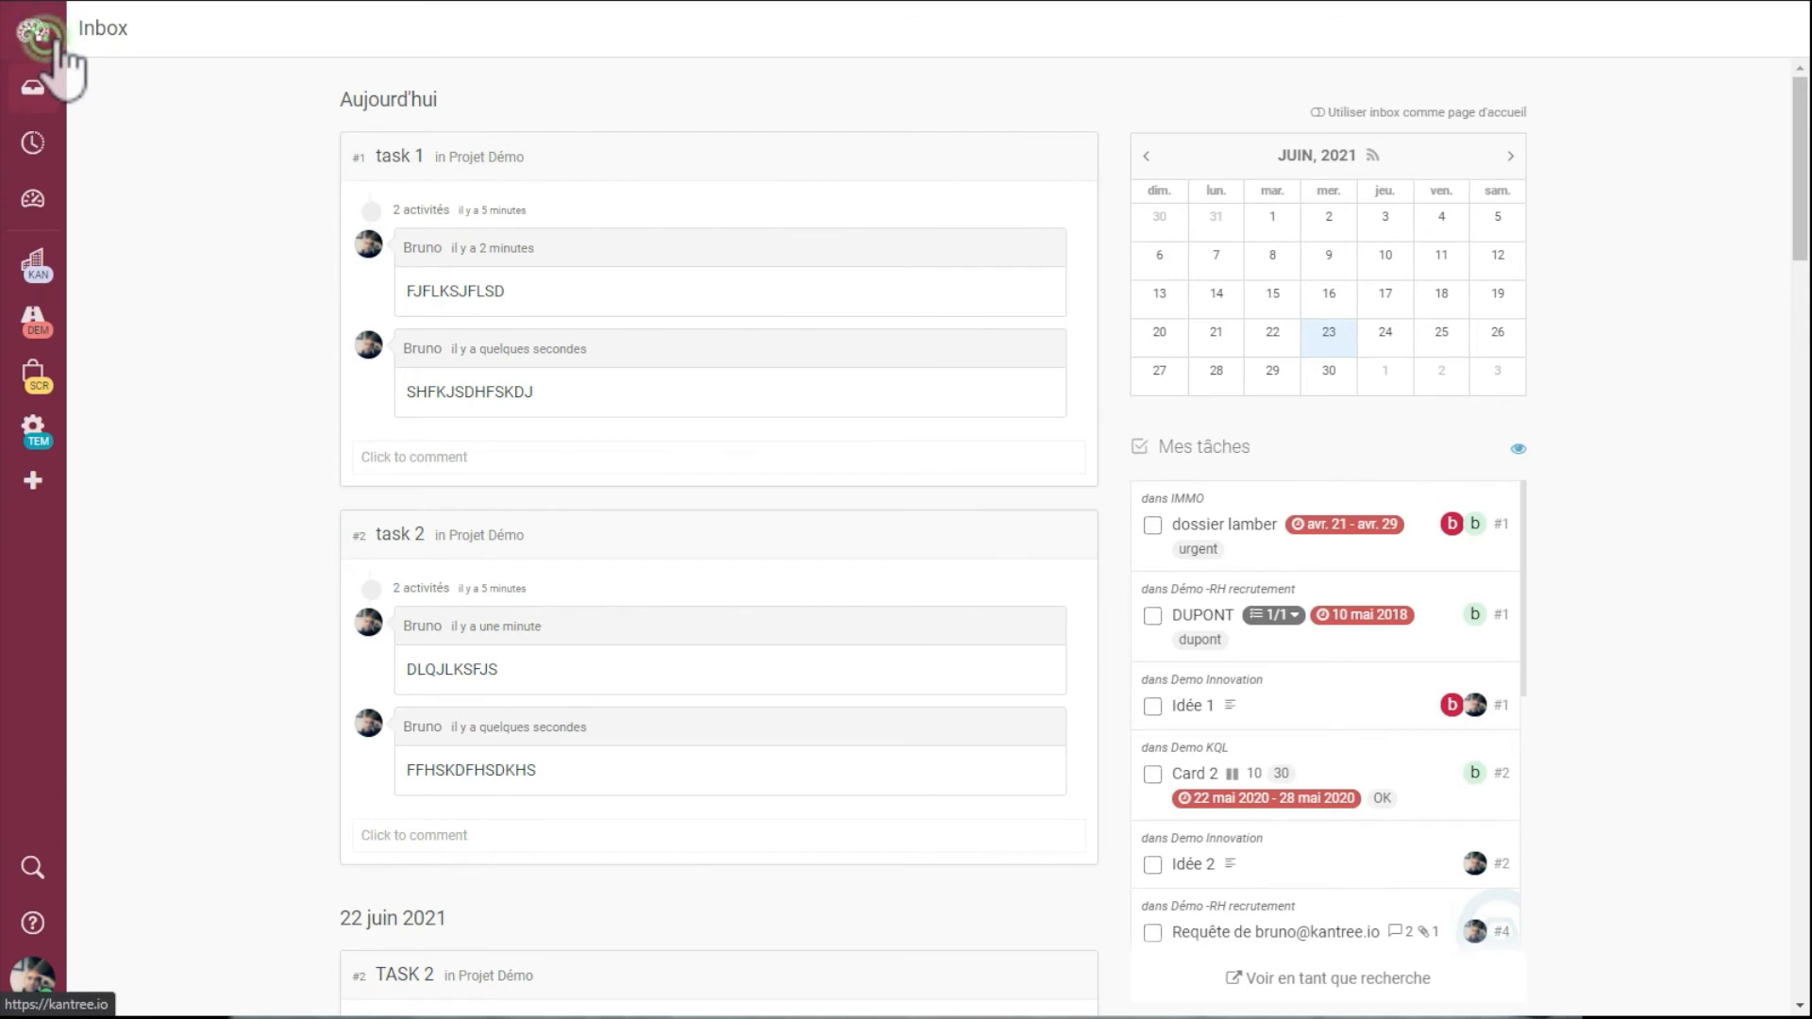
pyautogui.click(33, 92)
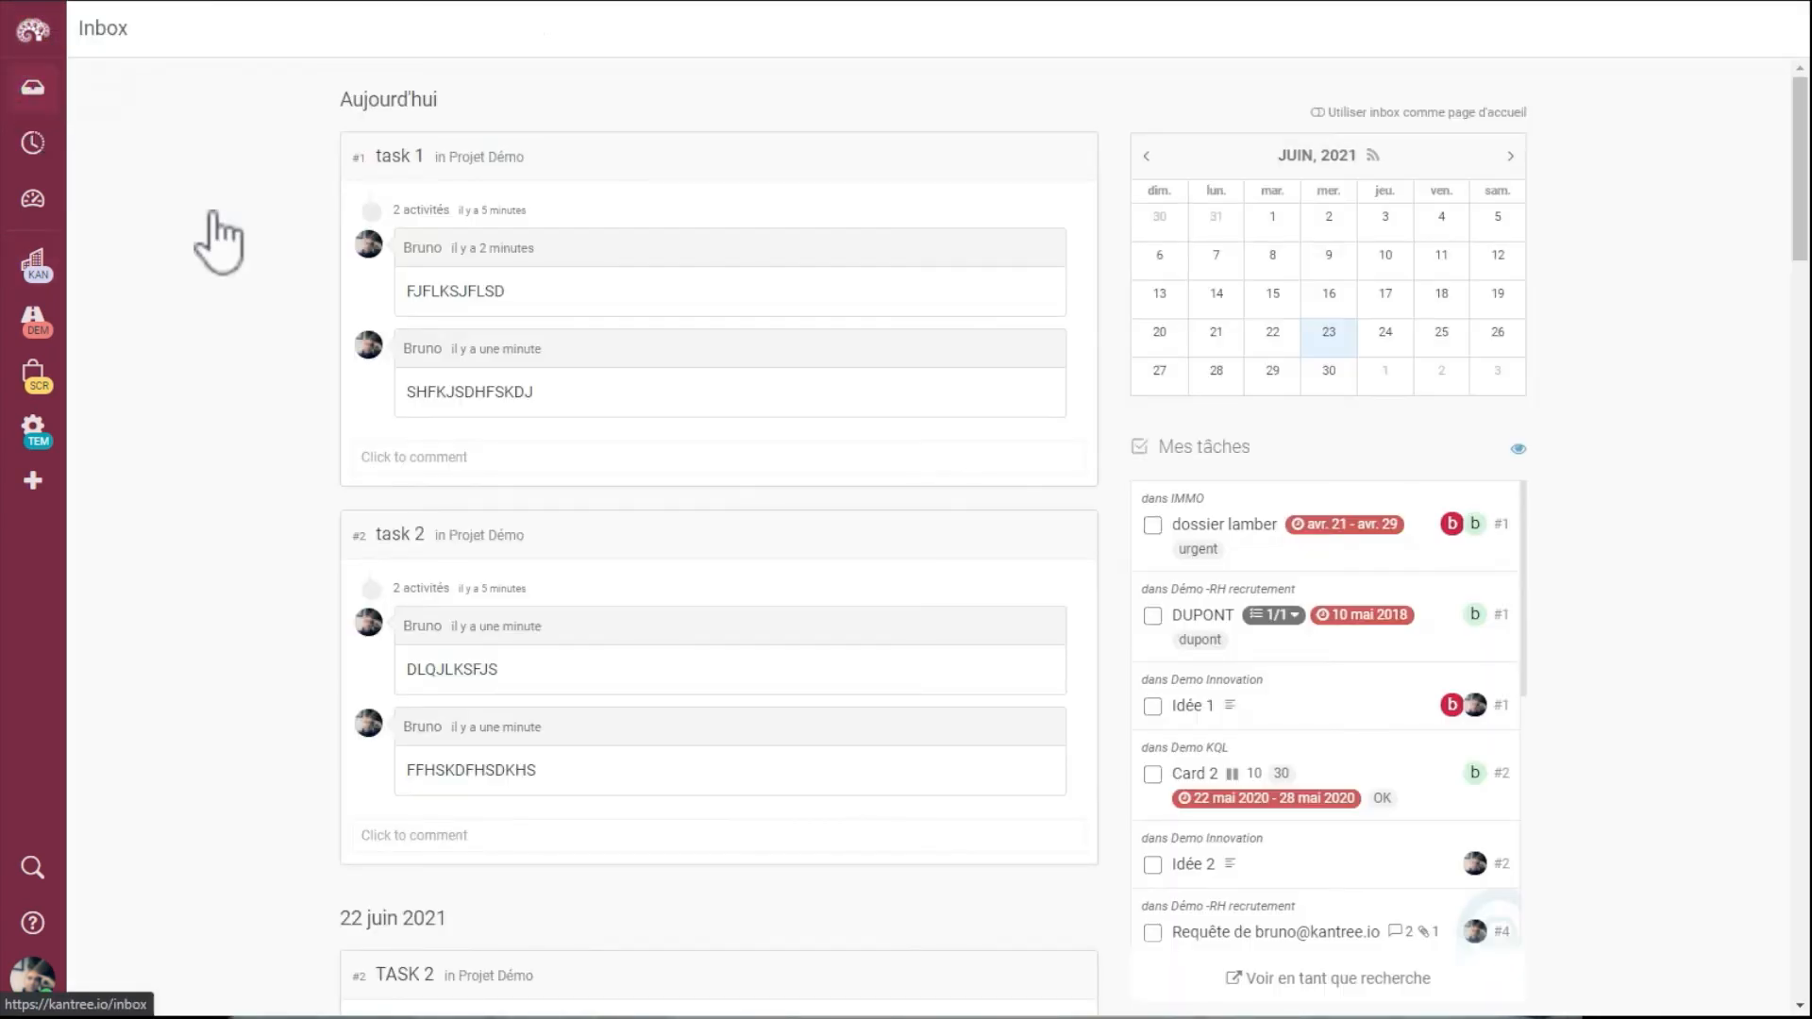
# Step: Deselect all workspaces in the visibility filter of "Mes tâches" in the Inbox
pyautogui.click(1518, 449)
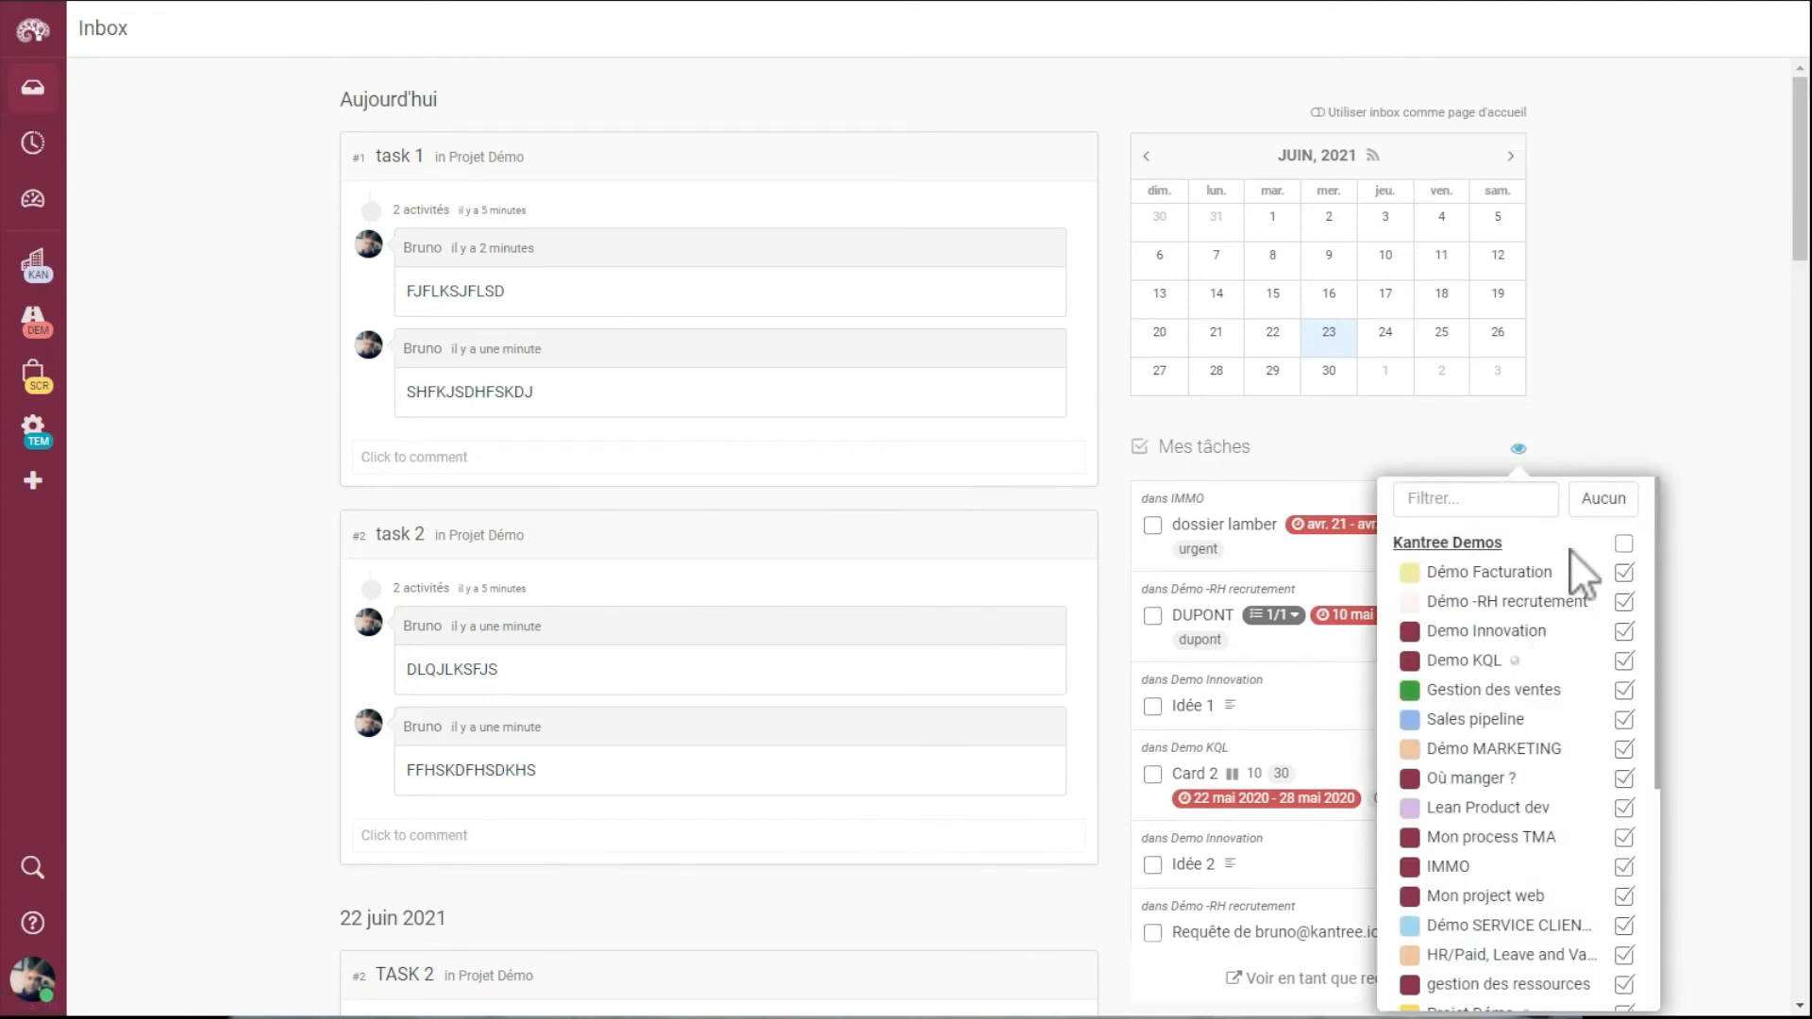
pyautogui.click(1618, 505)
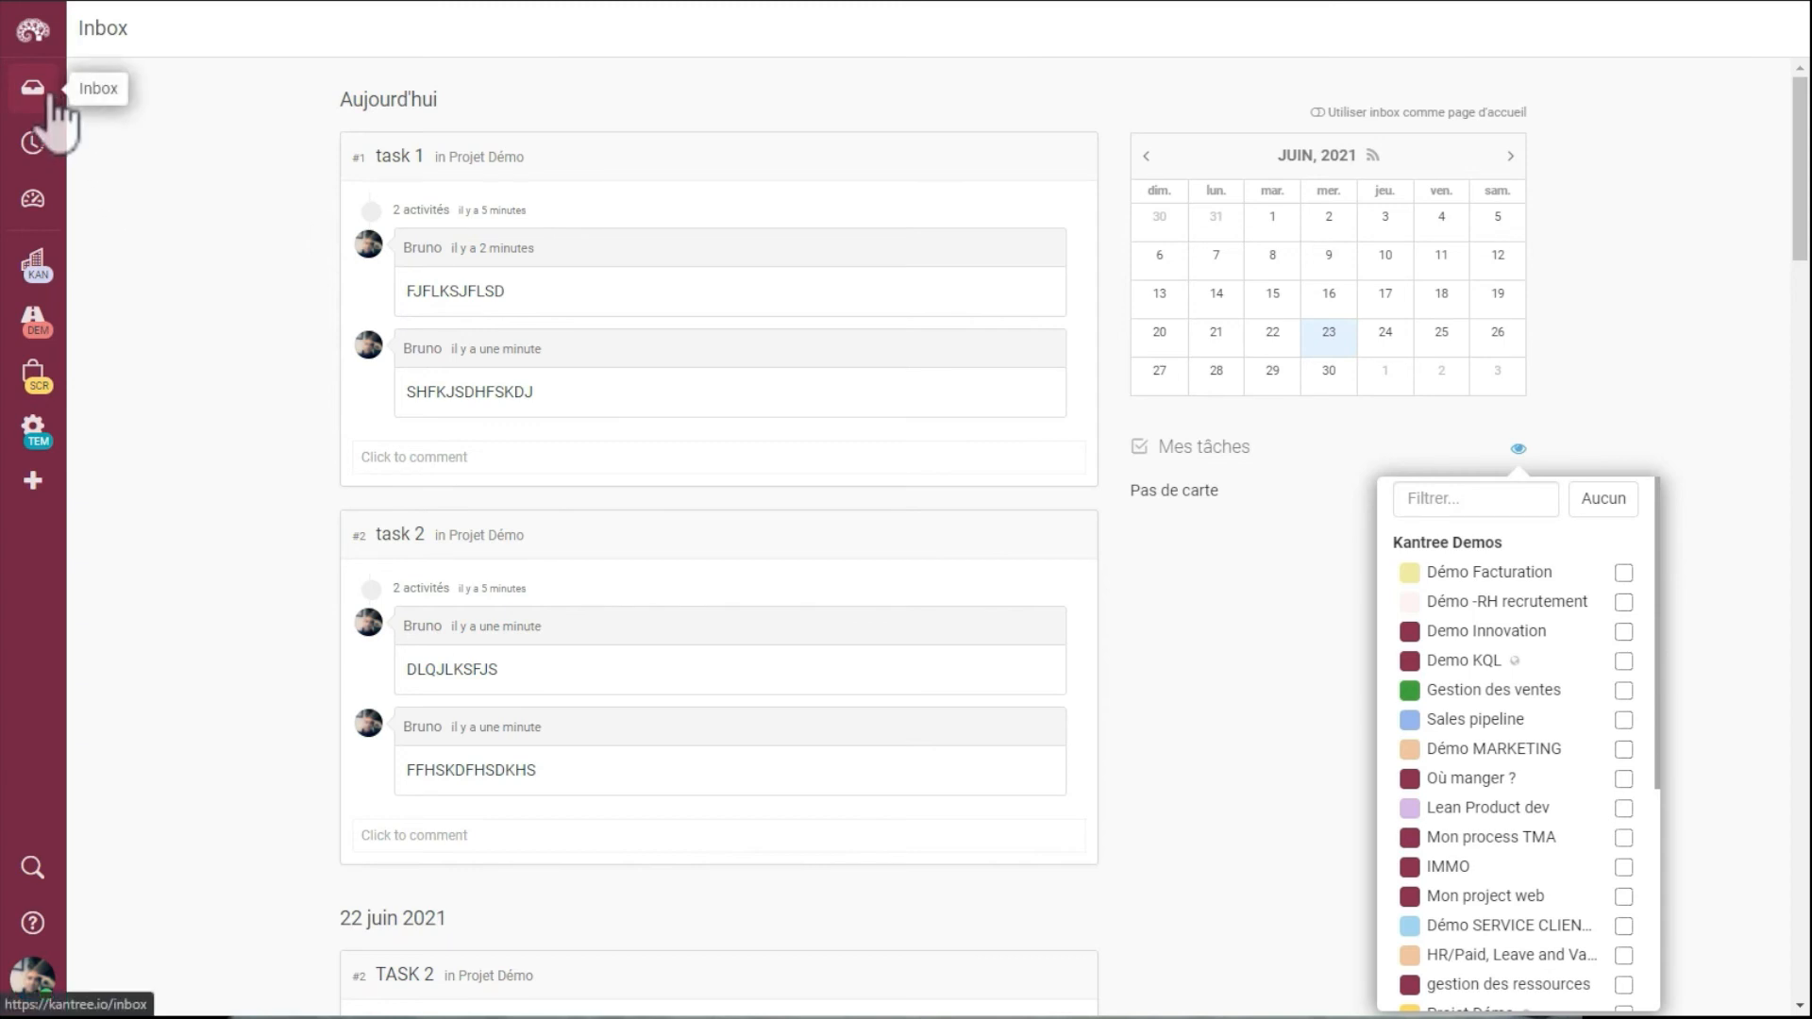
# Step: Open the Kantree Demos organisation page and examine its workspaces grouped by team
pyautogui.moveTo(54, 276)
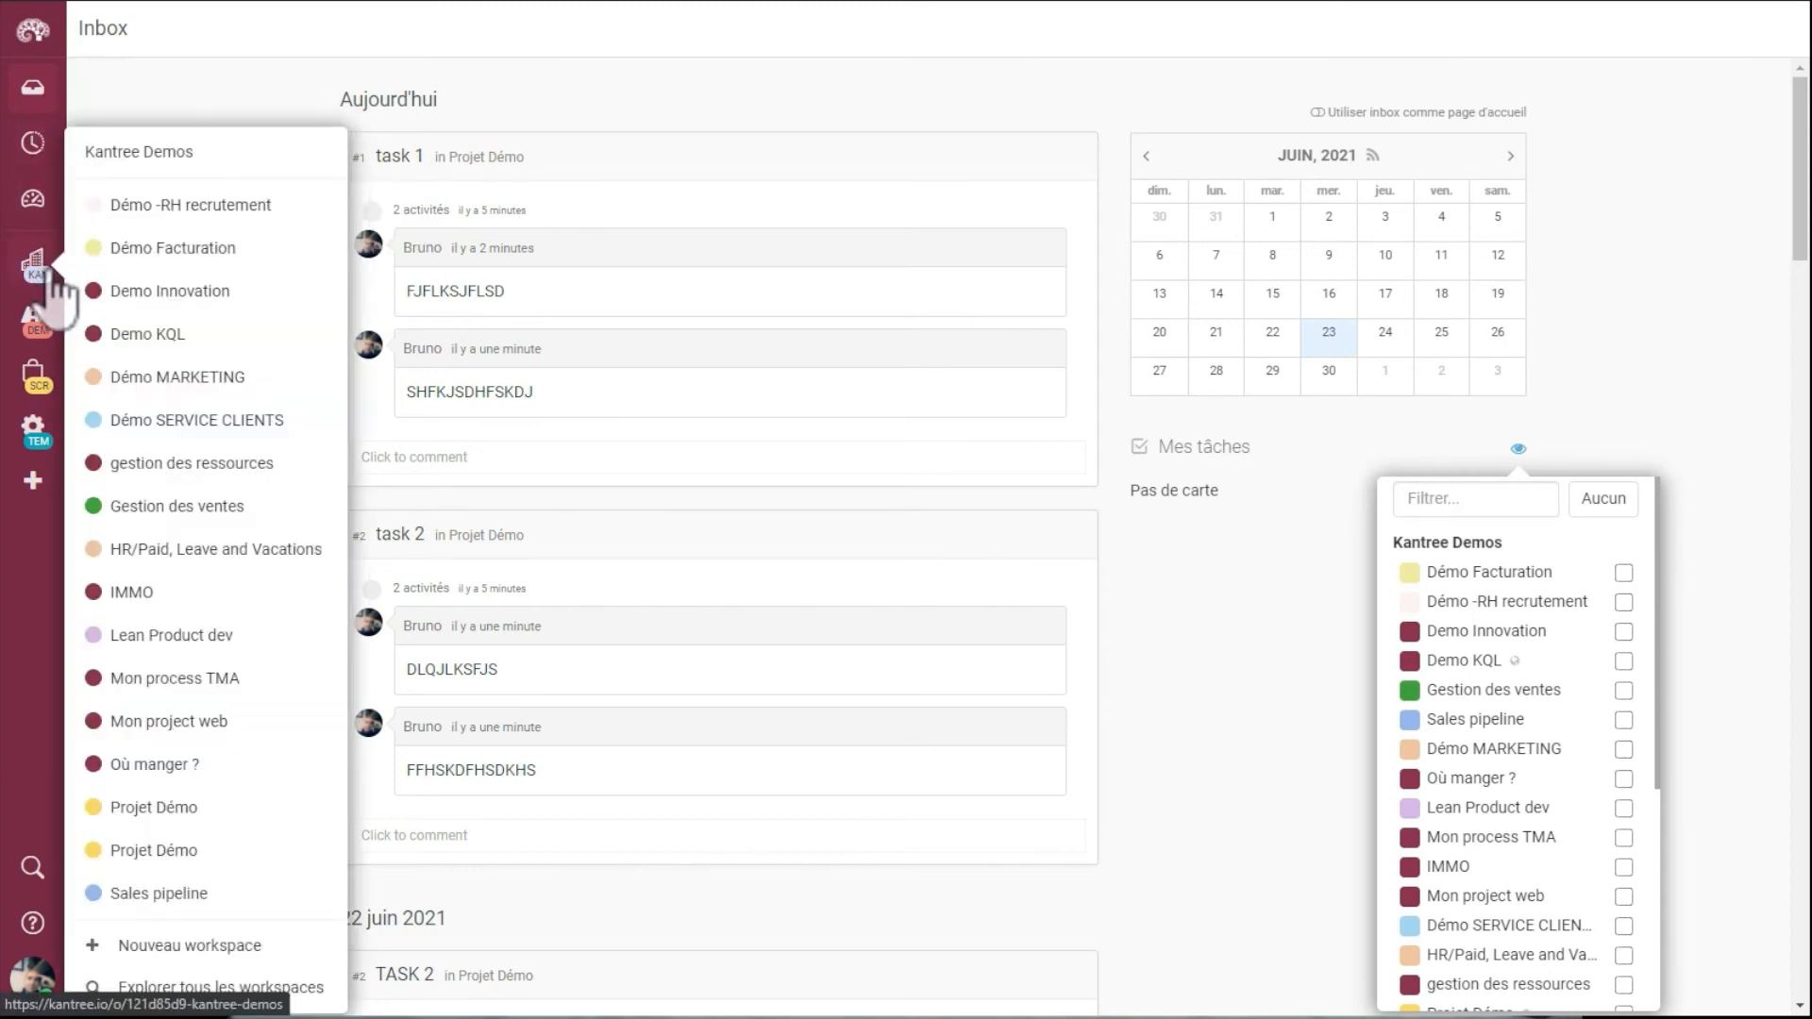
pyautogui.click(180, 162)
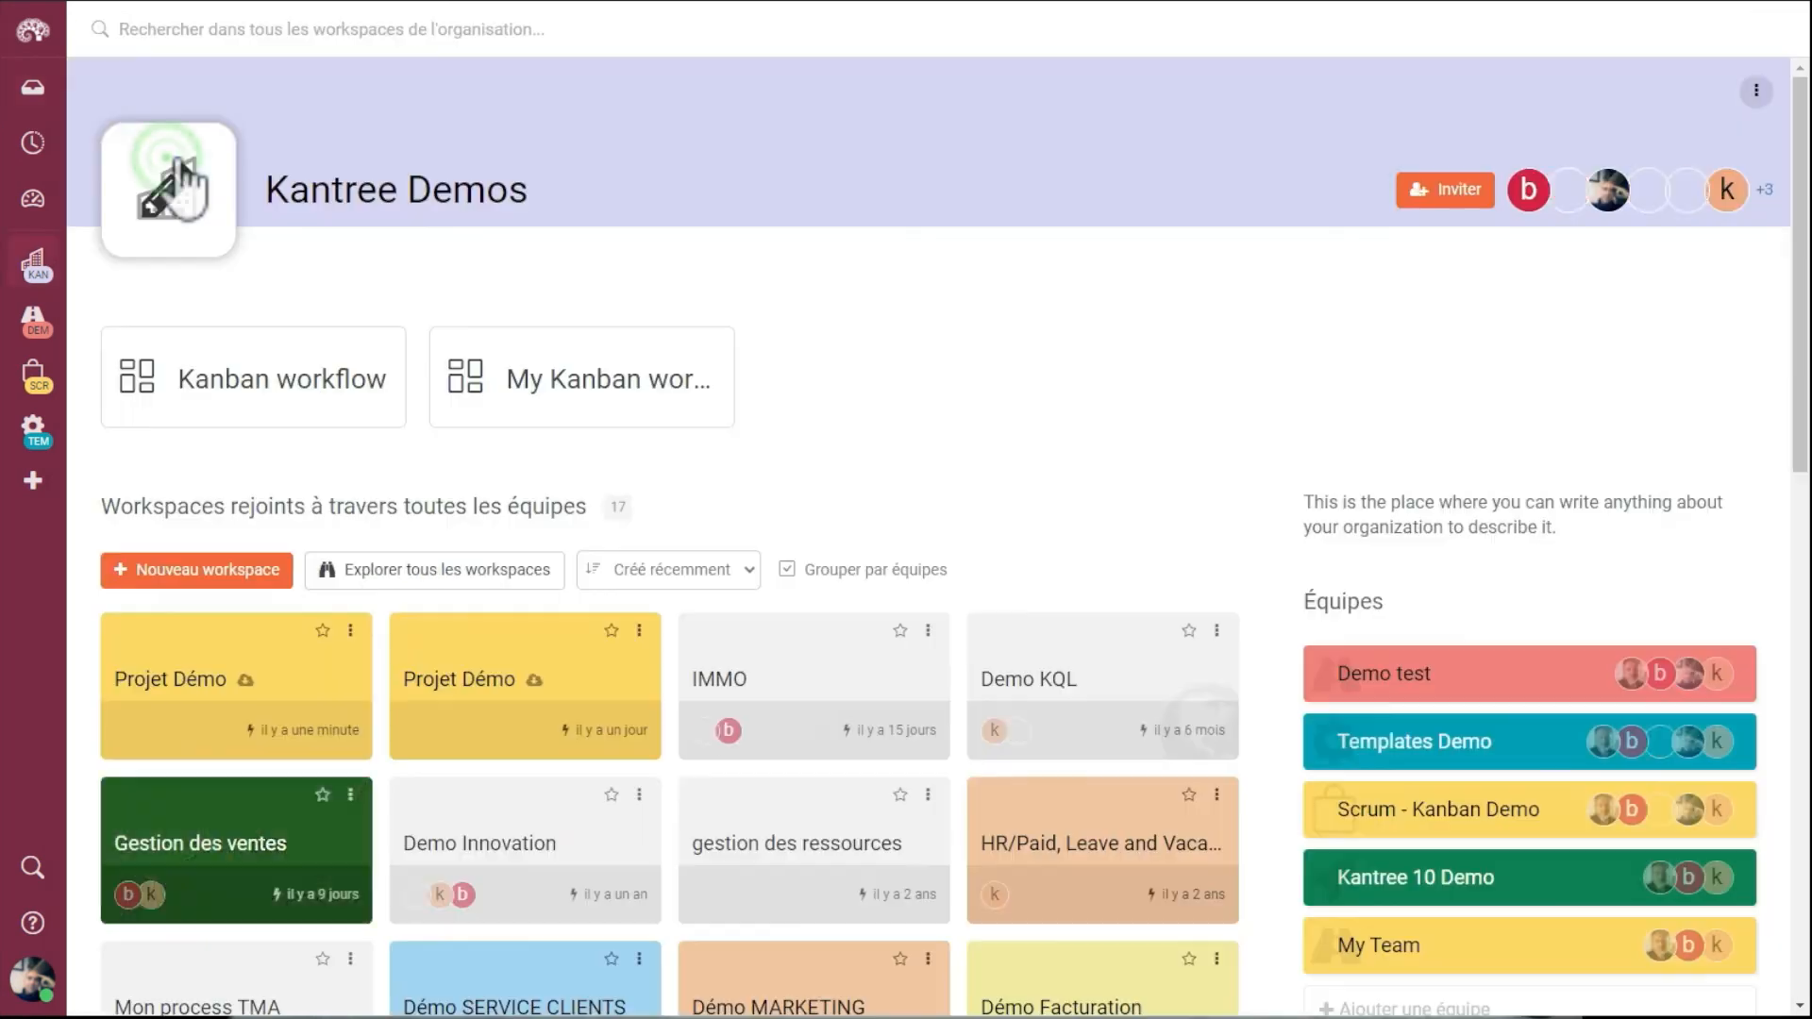
pyautogui.scroll(-6, 704, 495)
pyautogui.scroll(-5, 708, 500)
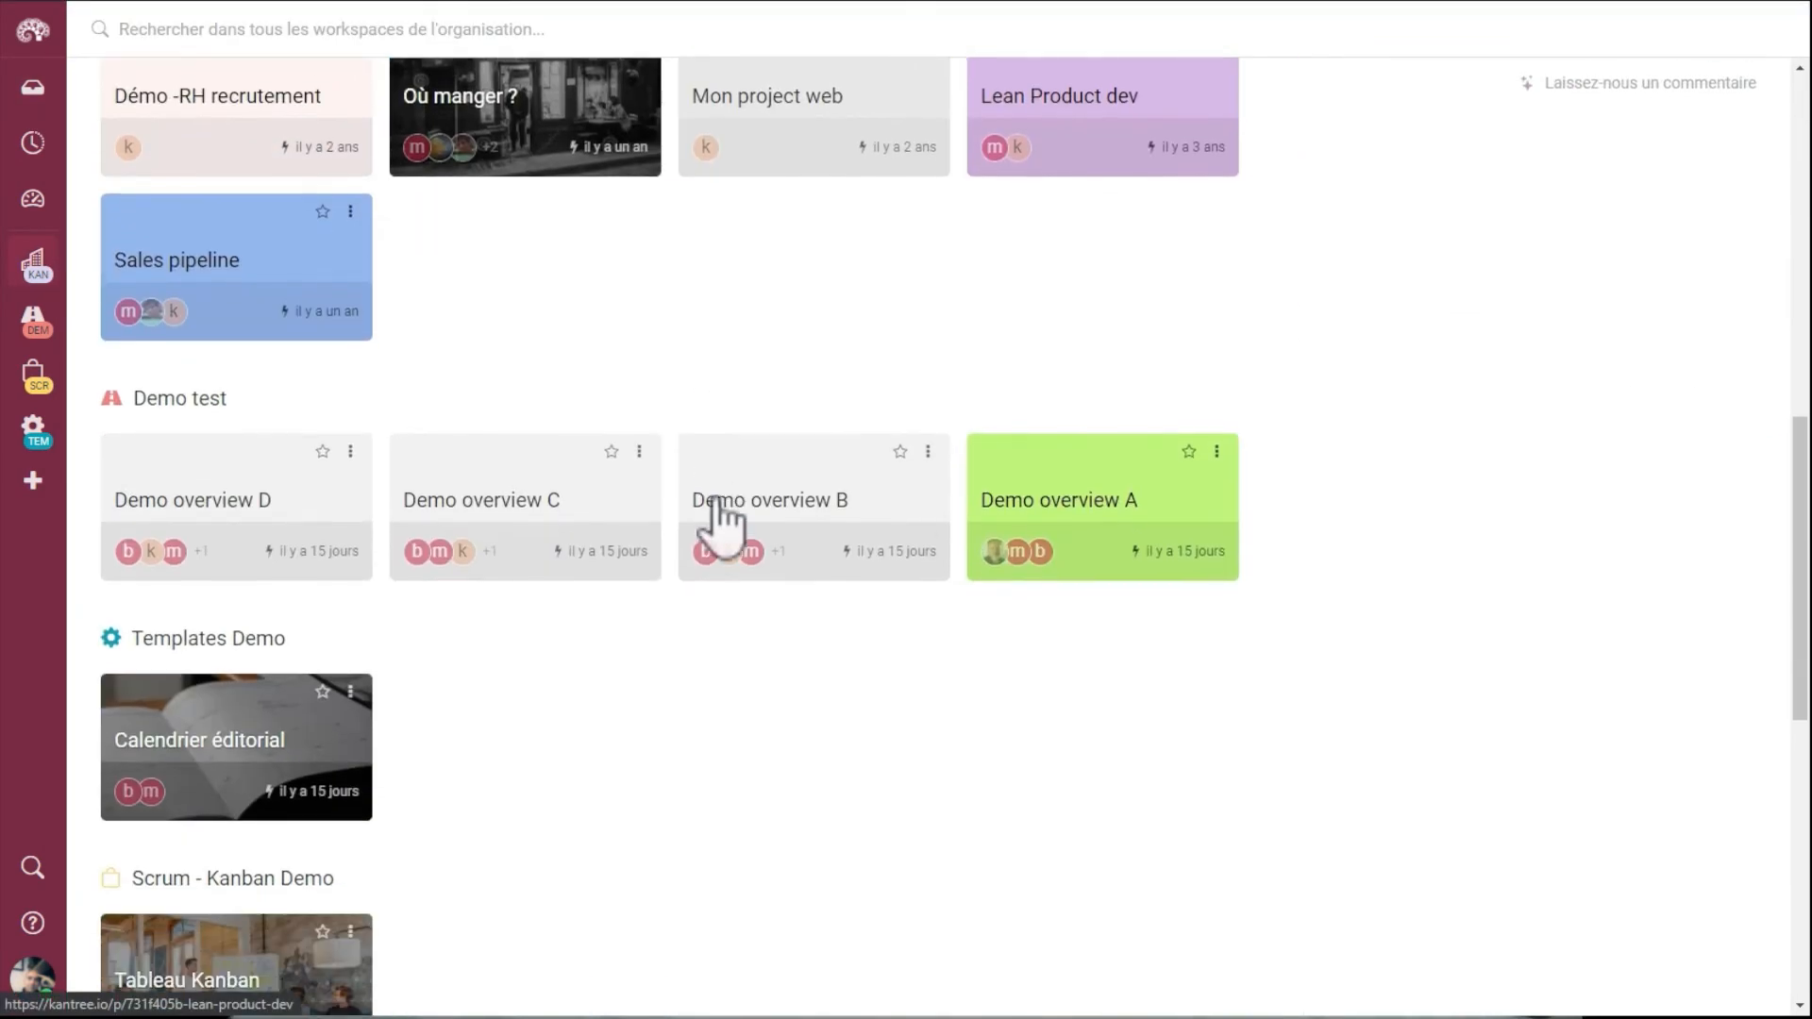
pyautogui.scroll(-3, 715, 505)
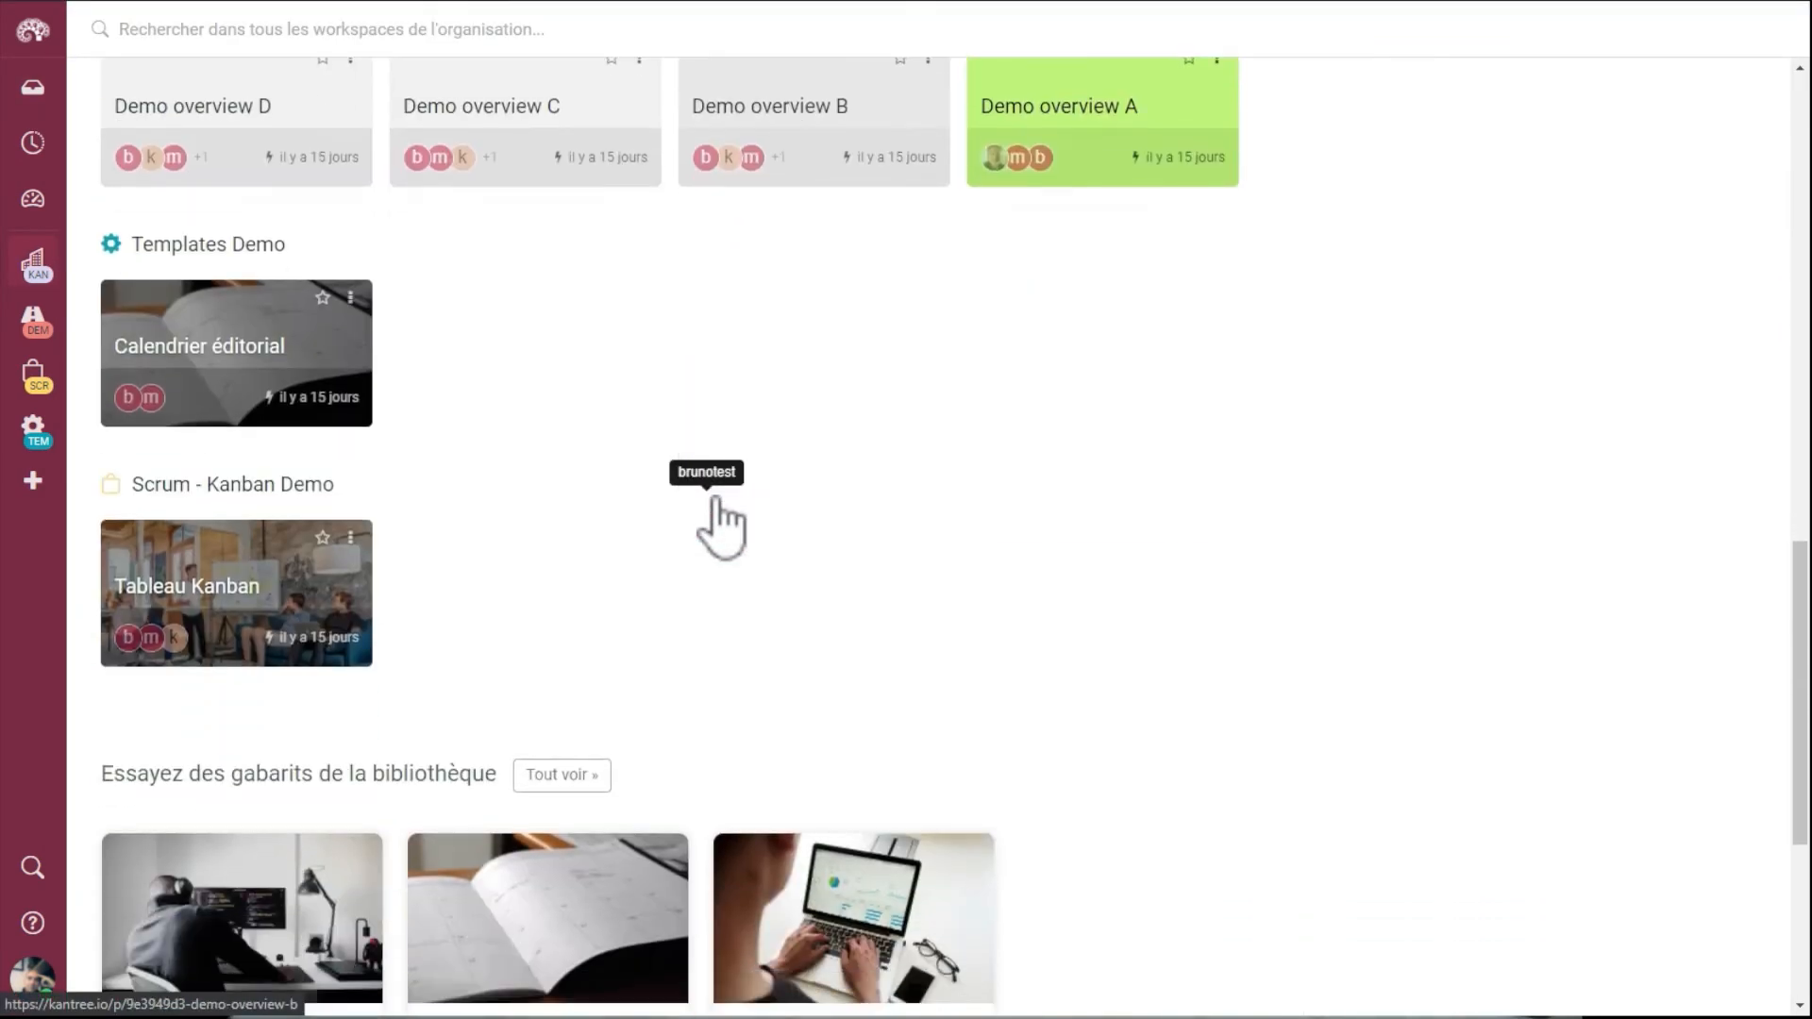
pyautogui.scroll(2, 703, 496)
pyautogui.scroll(7, 704, 495)
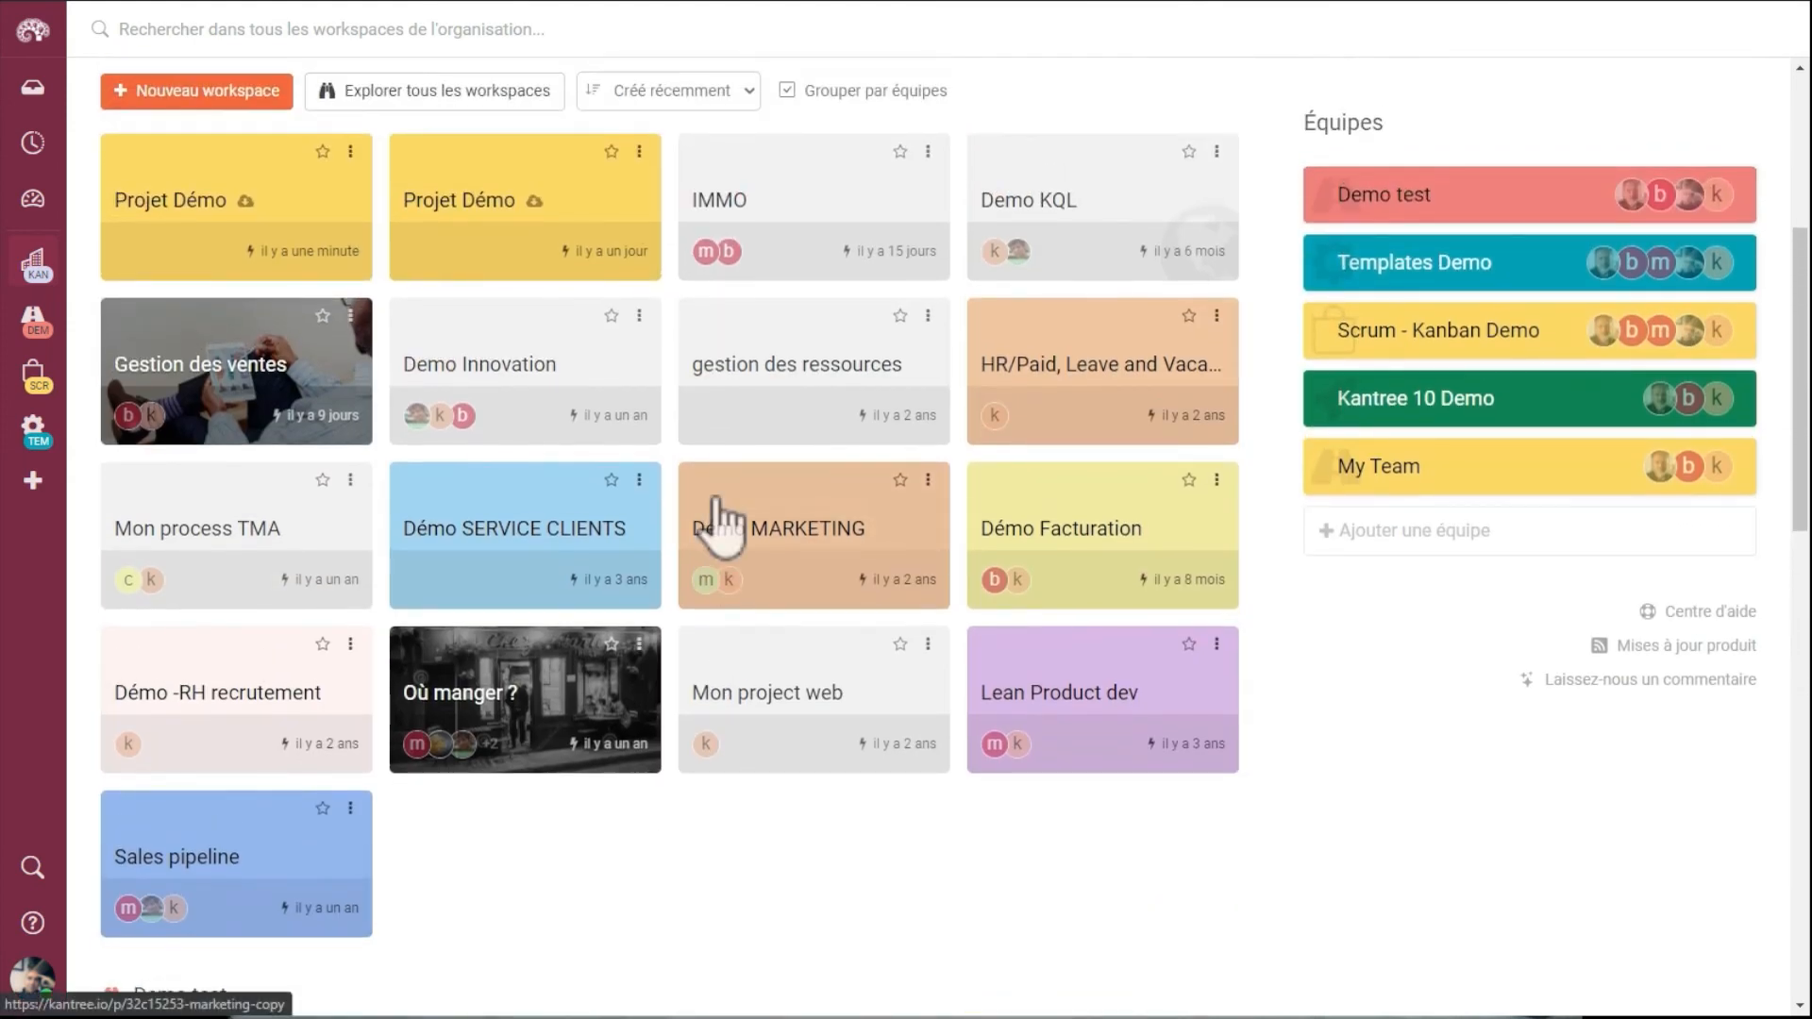
# Step: Open task 1 in the most recent "Projet Démo" workspace and add a Formula field below Libellés
pyautogui.click(310, 210)
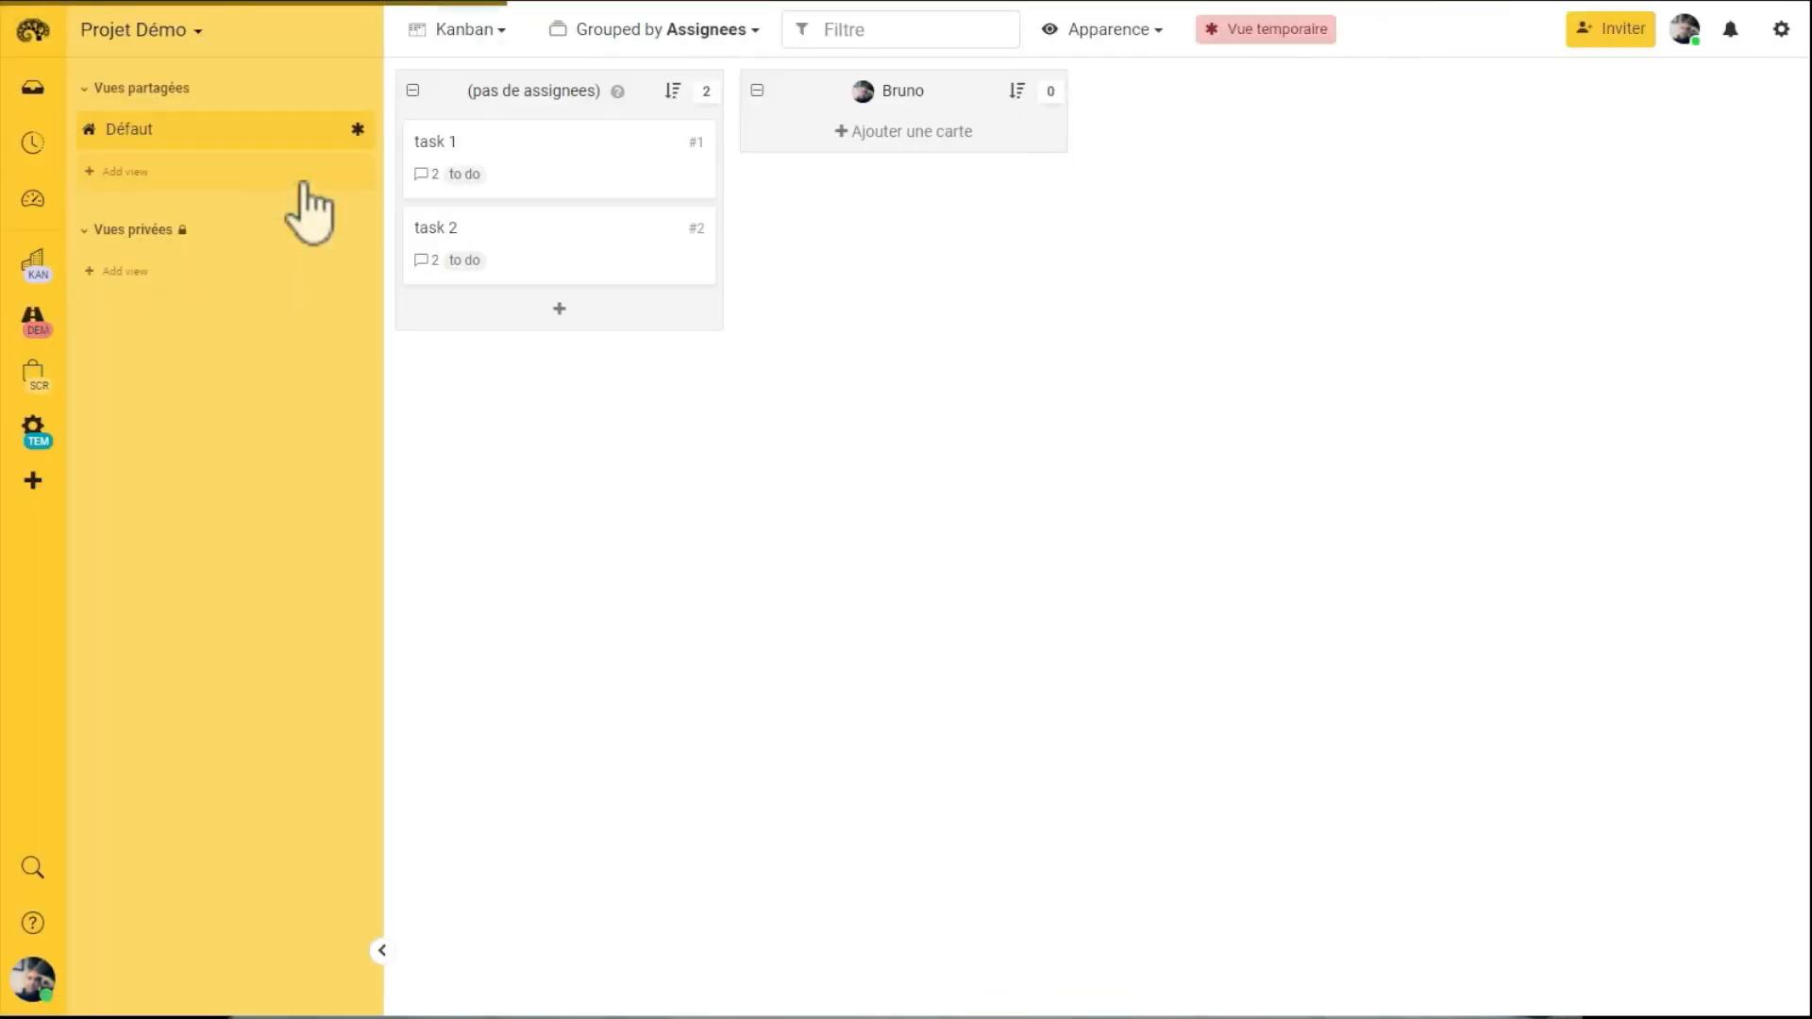
pyautogui.click(520, 172)
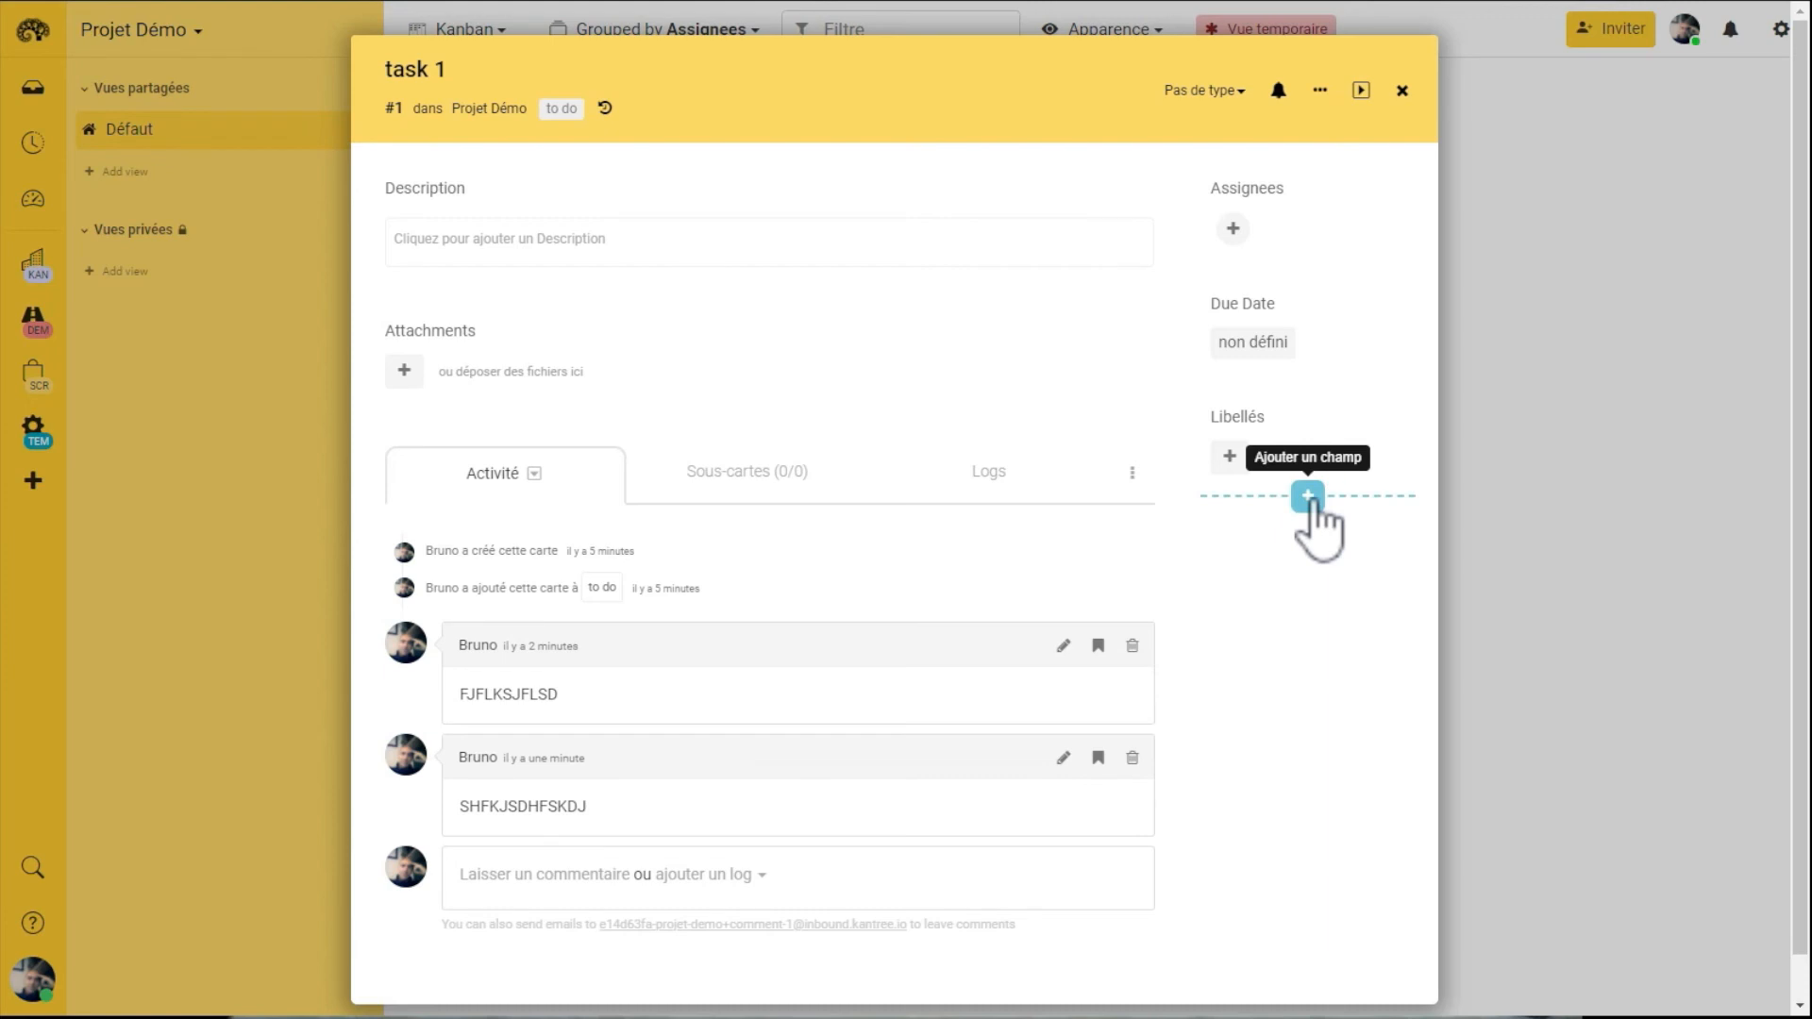
pyautogui.click(1307, 497)
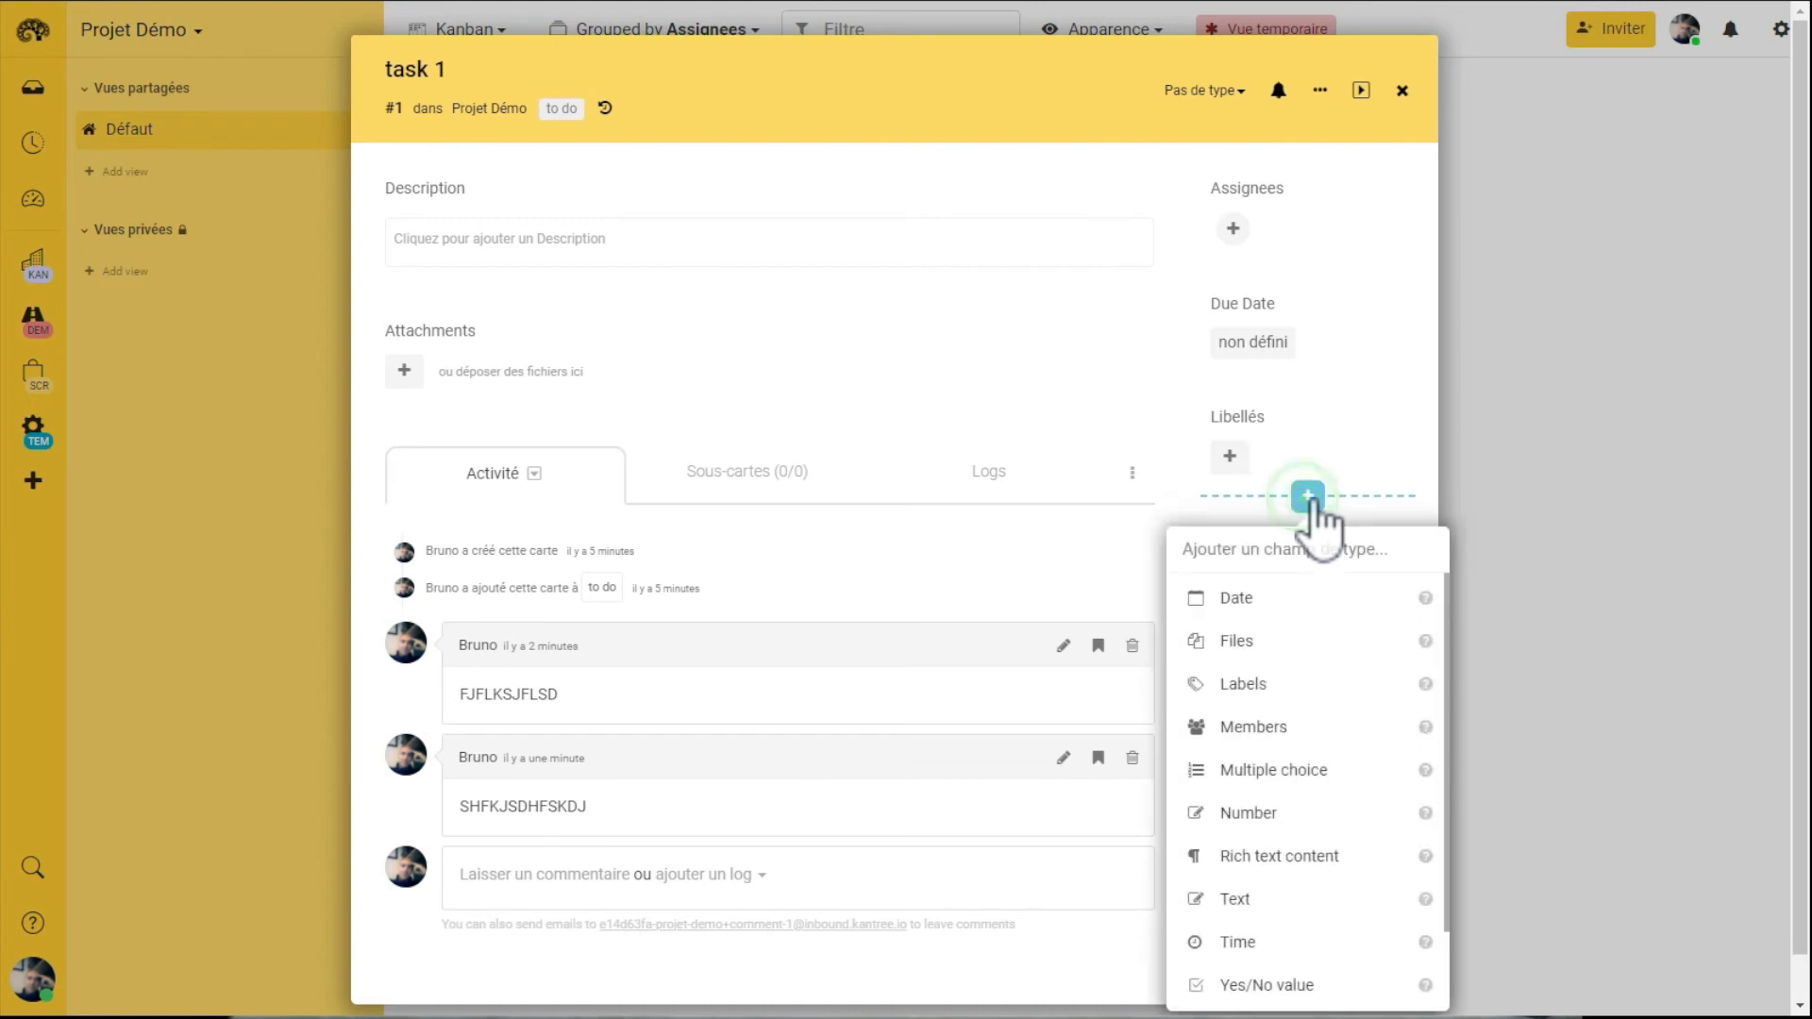
pyautogui.scroll(-1, 1292, 812)
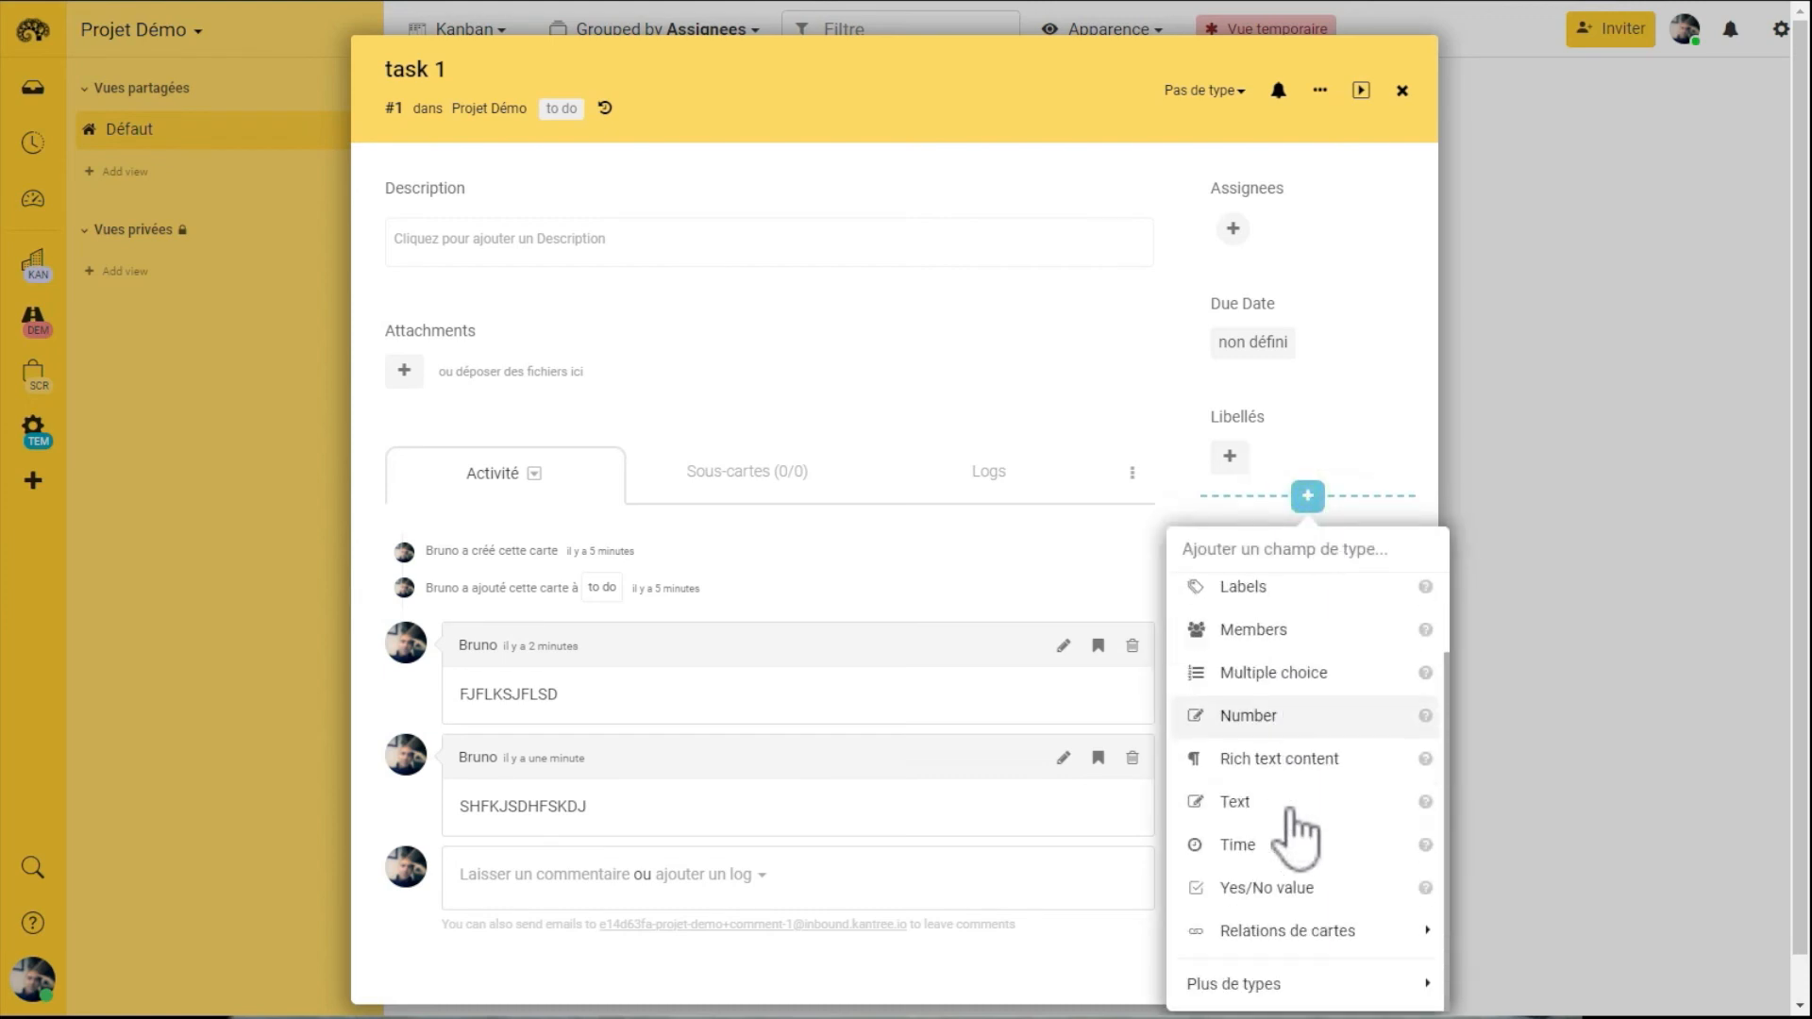
pyautogui.click(1291, 990)
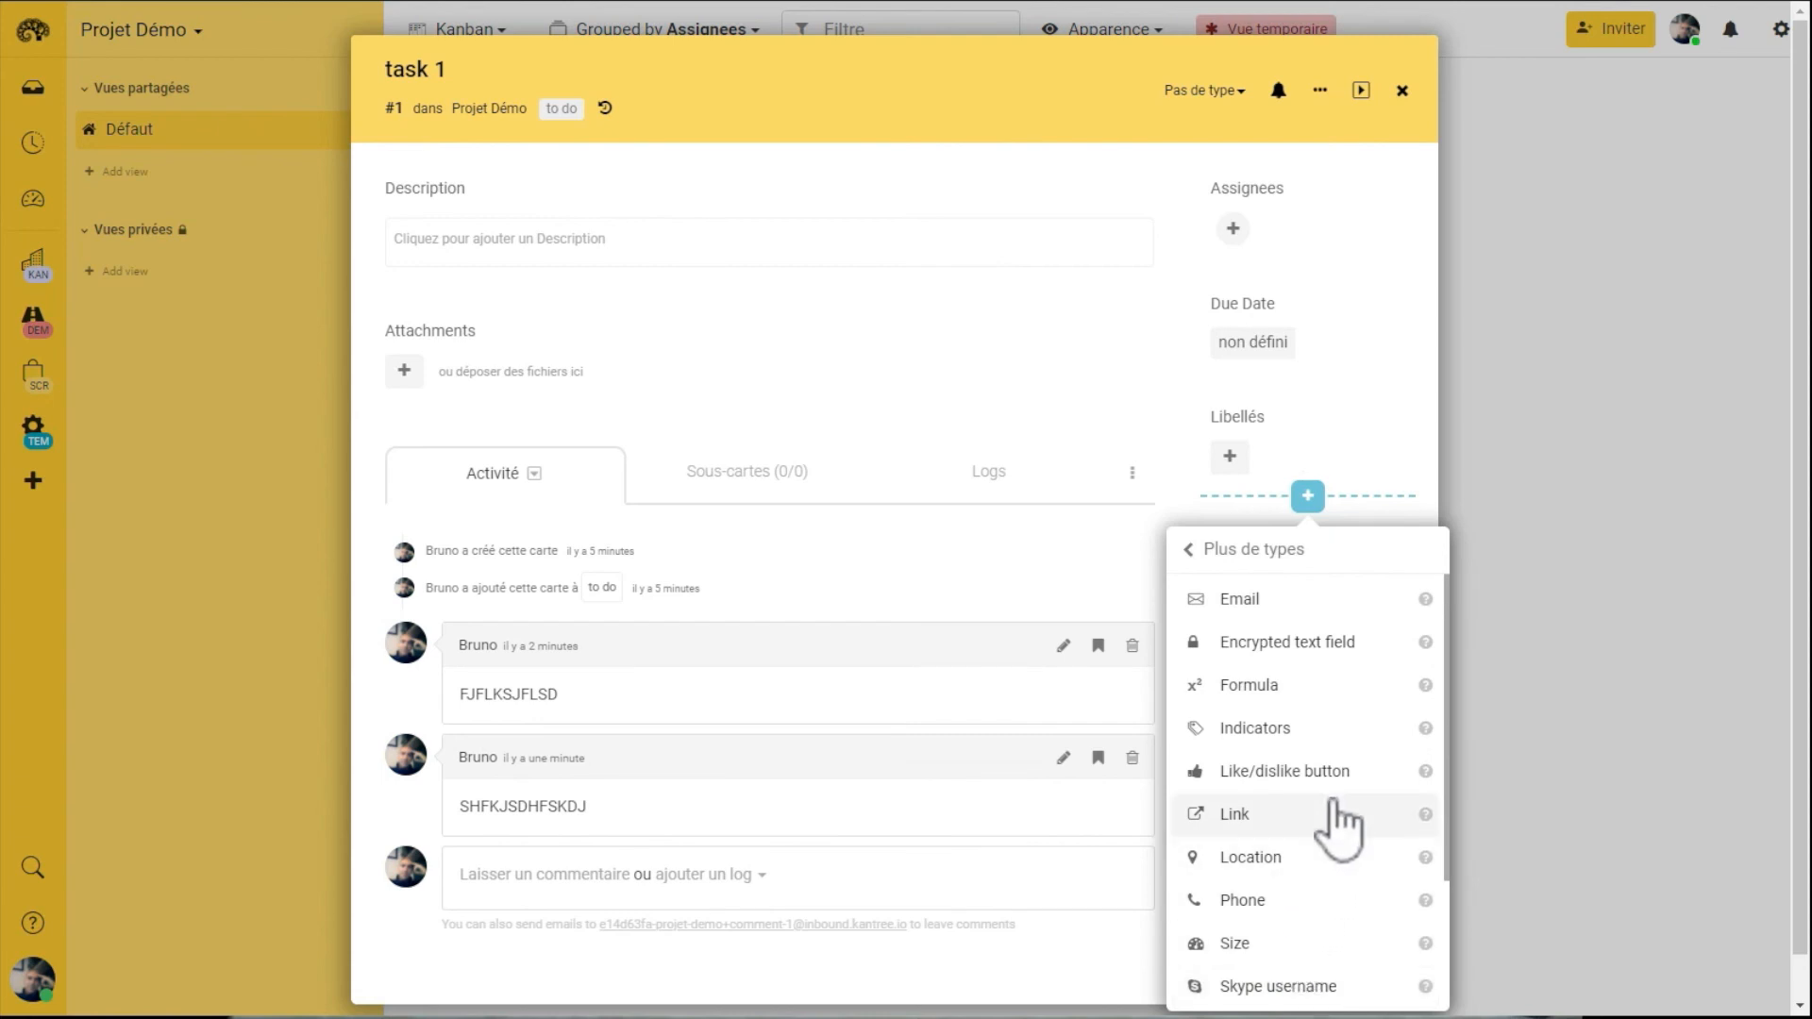
pyautogui.click(1319, 681)
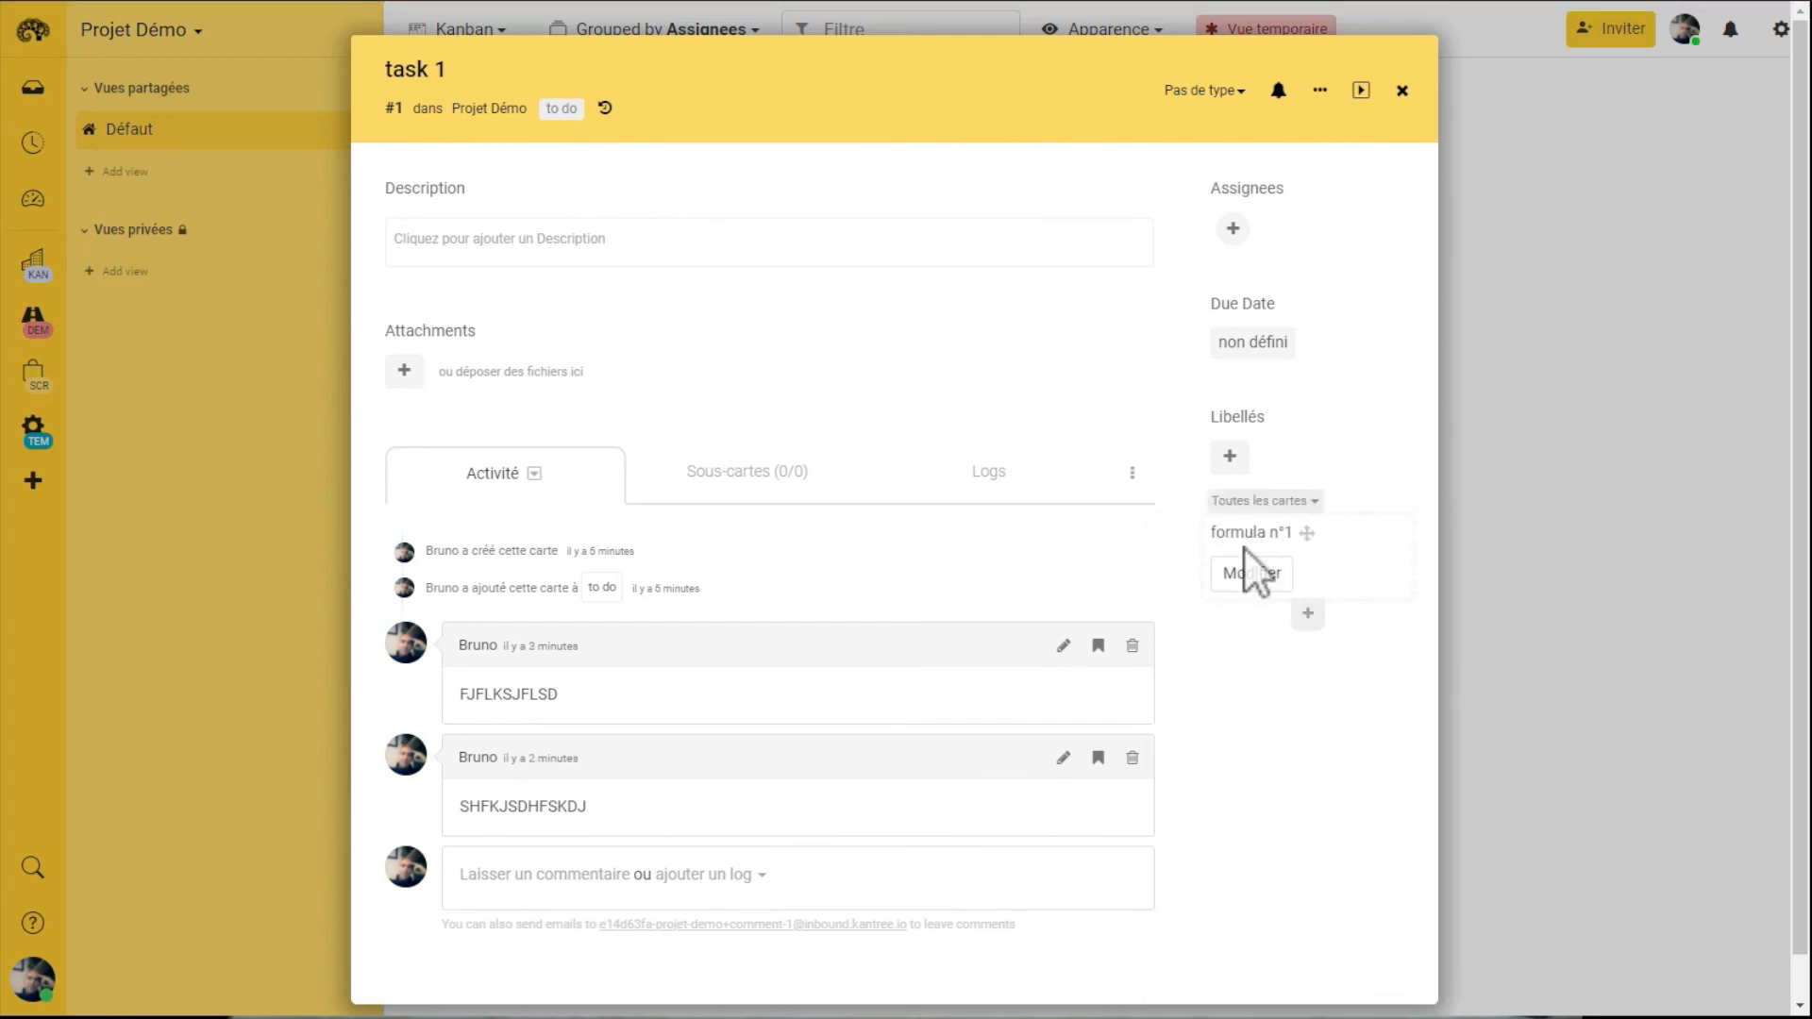
# Step: Edit the card's formula field and insert the variables {Assignees}, {Attachments} and {Description}
pyautogui.click(1238, 572)
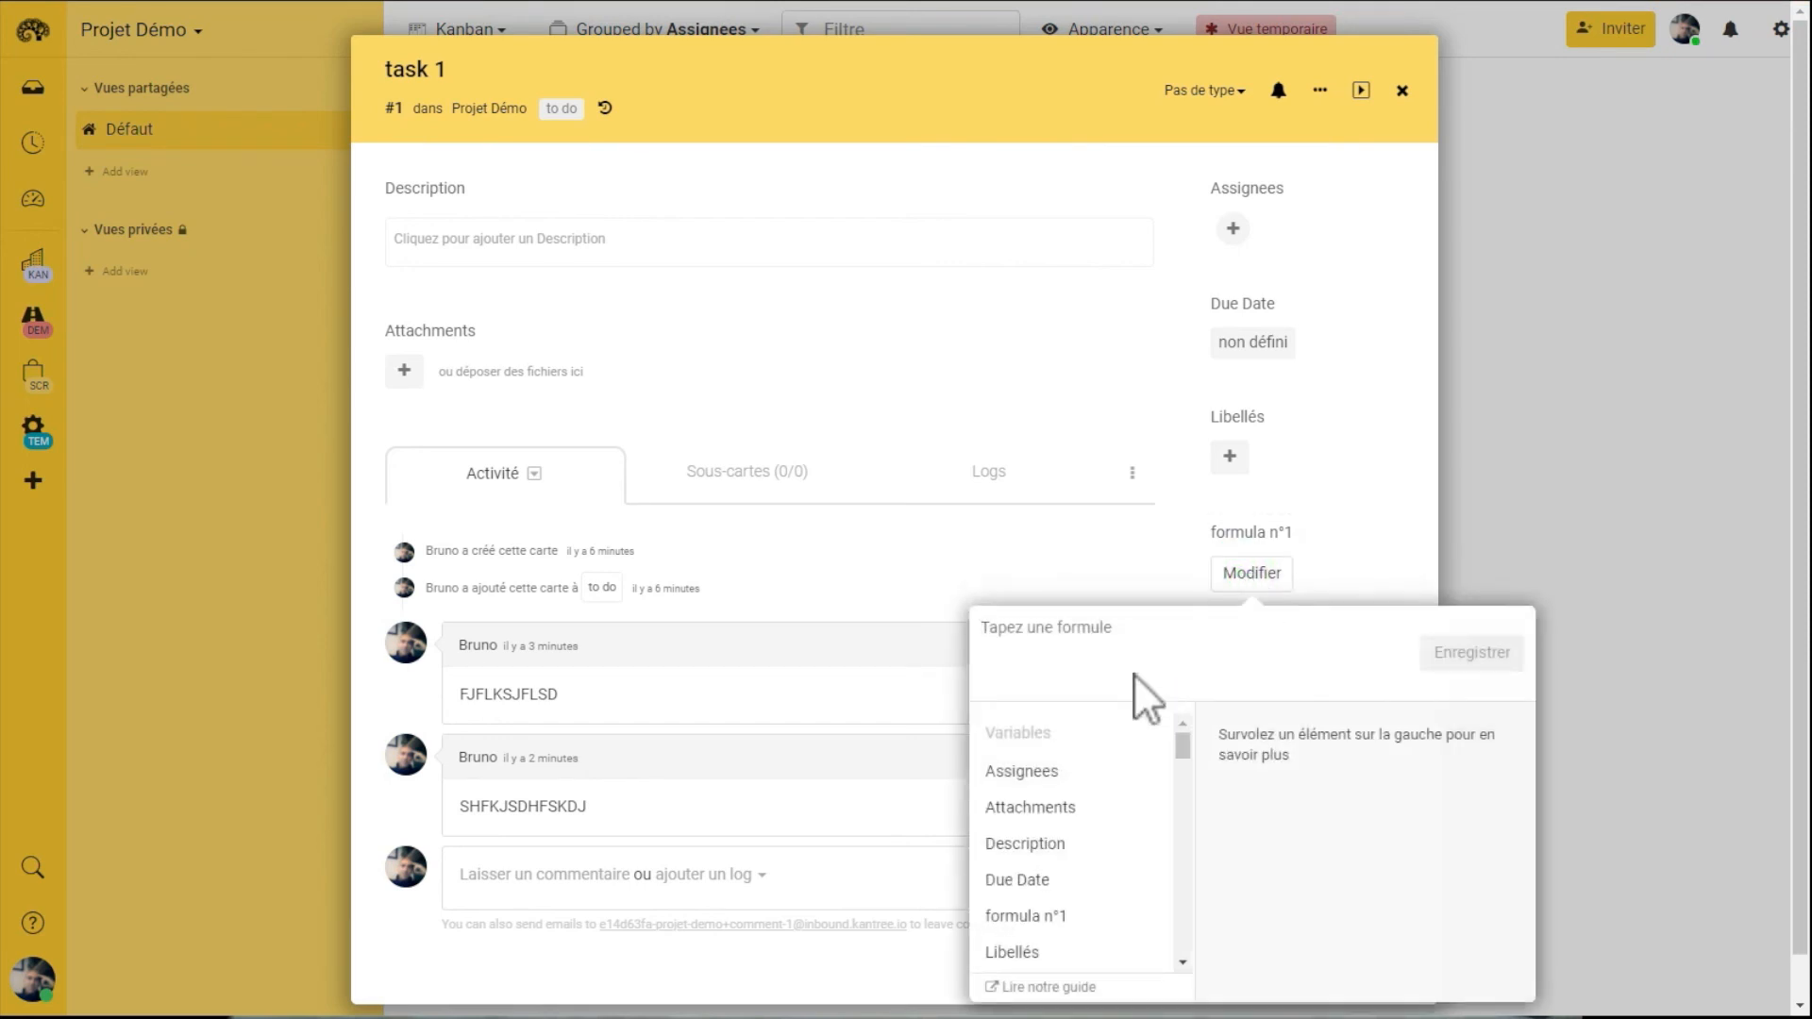
pyautogui.click(1066, 777)
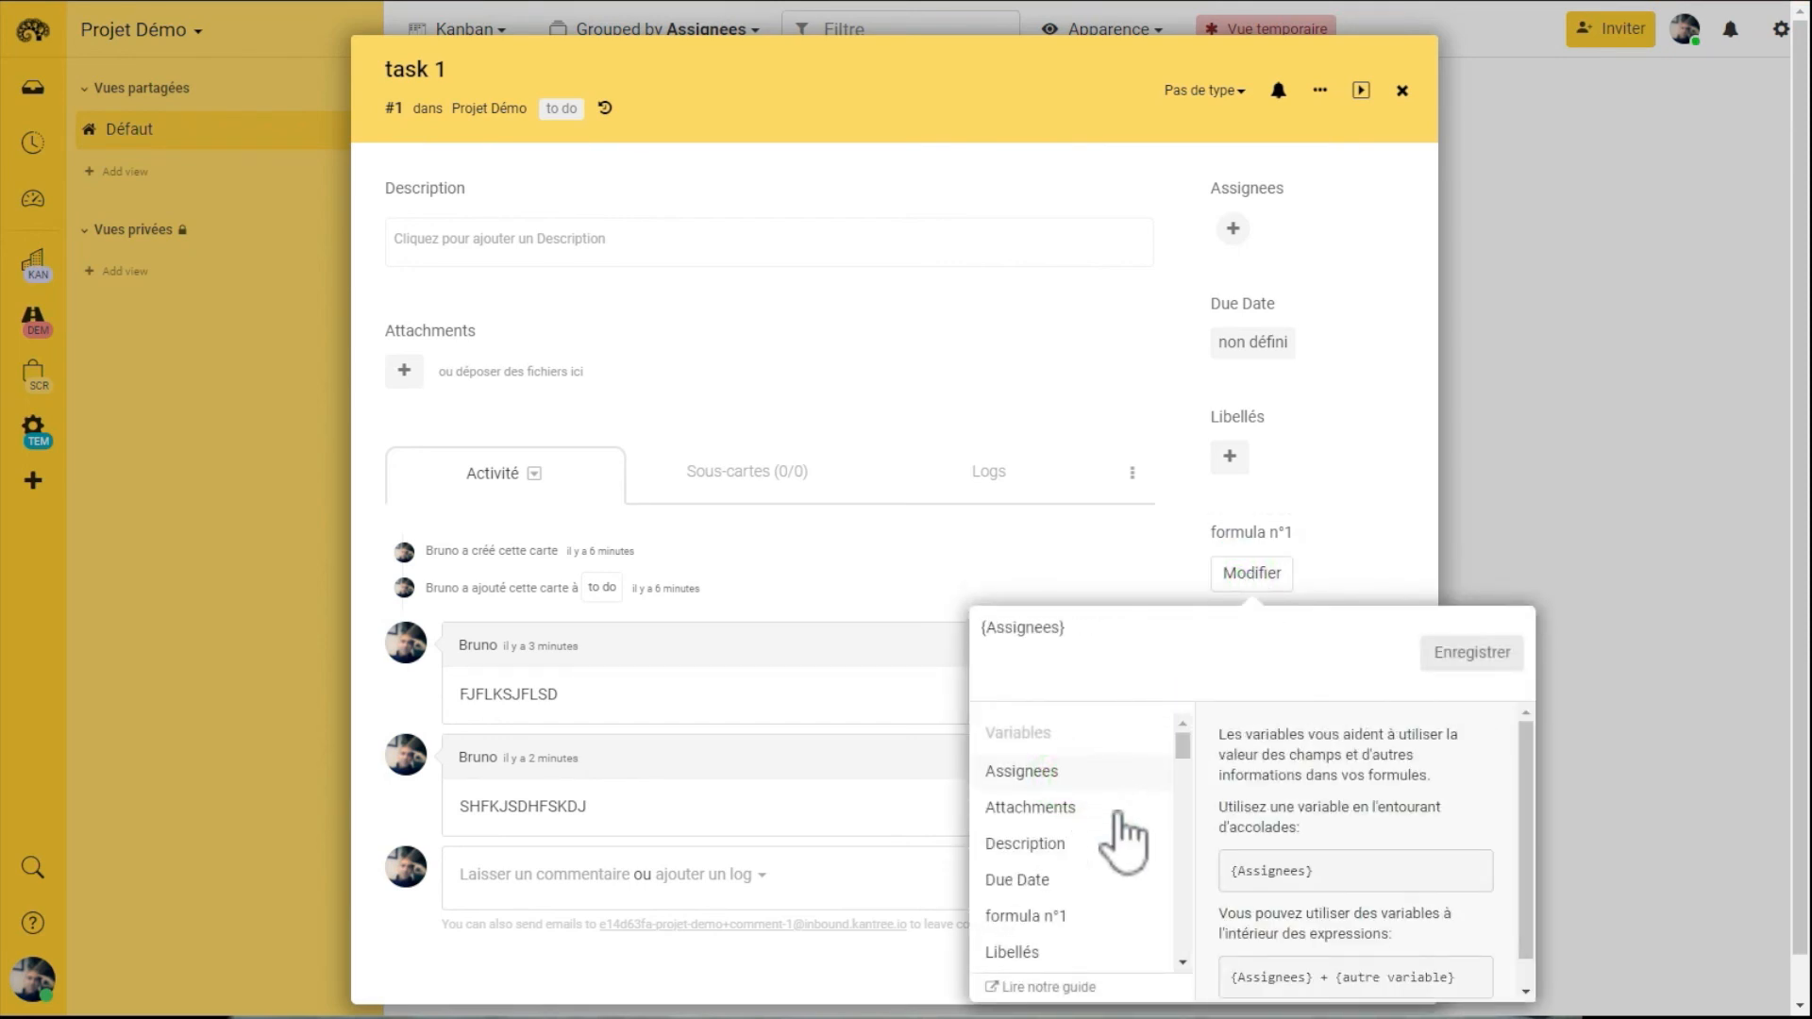
pyautogui.click(1037, 821)
pyautogui.click(1043, 843)
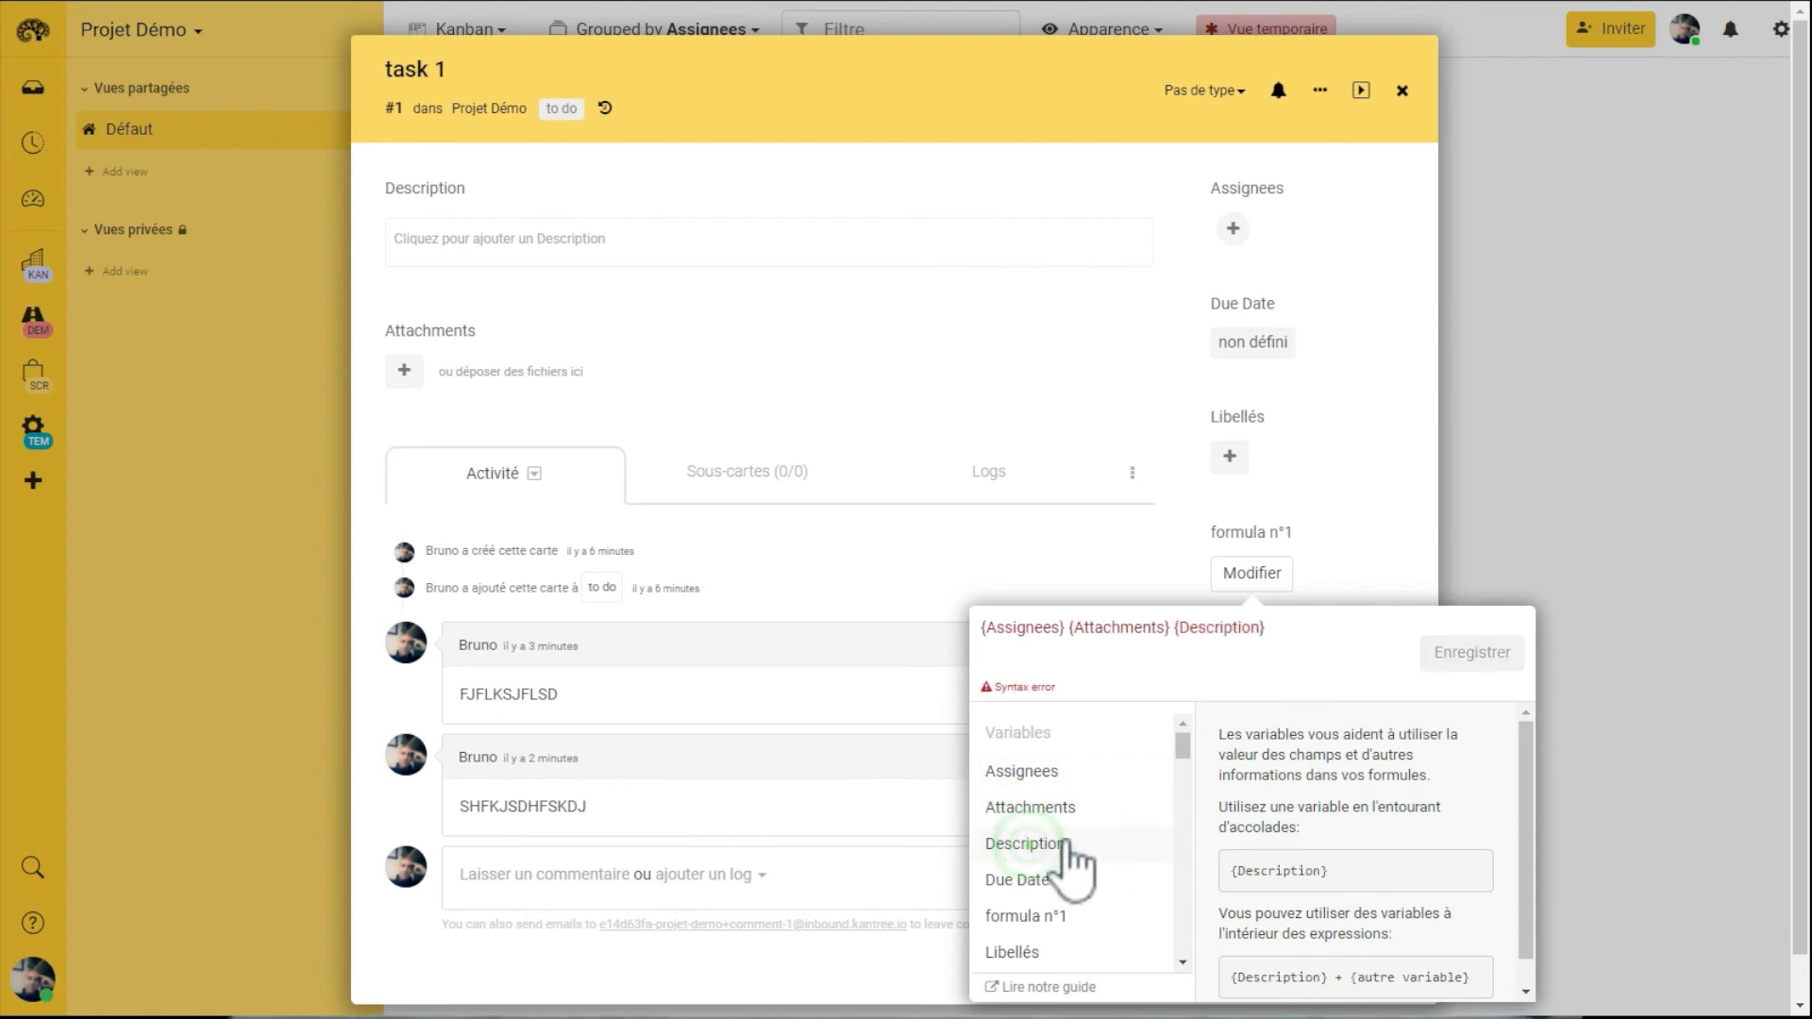
# Step: Clear all the inserted variables from the formula
pyautogui.click(1293, 641)
pyautogui.press('BackSpace')
pyautogui.press('BackSpace')
pyautogui.press('BackSpace')
pyautogui.press('BackSpace')
pyautogui.press('BackSpace')
pyautogui.press('BackSpace')
pyautogui.press('BackSpace')
pyautogui.press('BackSpace')
pyautogui.press('BackSpace')
pyautogui.press('BackSpace')
pyautogui.press('BackSpace')
pyautogui.press('BackSpace')
pyautogui.press('BackSpace')
pyautogui.press('BackSpace')
pyautogui.press('BackSpace')
pyautogui.press('BackSpace')
pyautogui.press('BackSpace')
pyautogui.press('BackSpace')
pyautogui.press('BackSpace')
pyautogui.press('BackSpace')
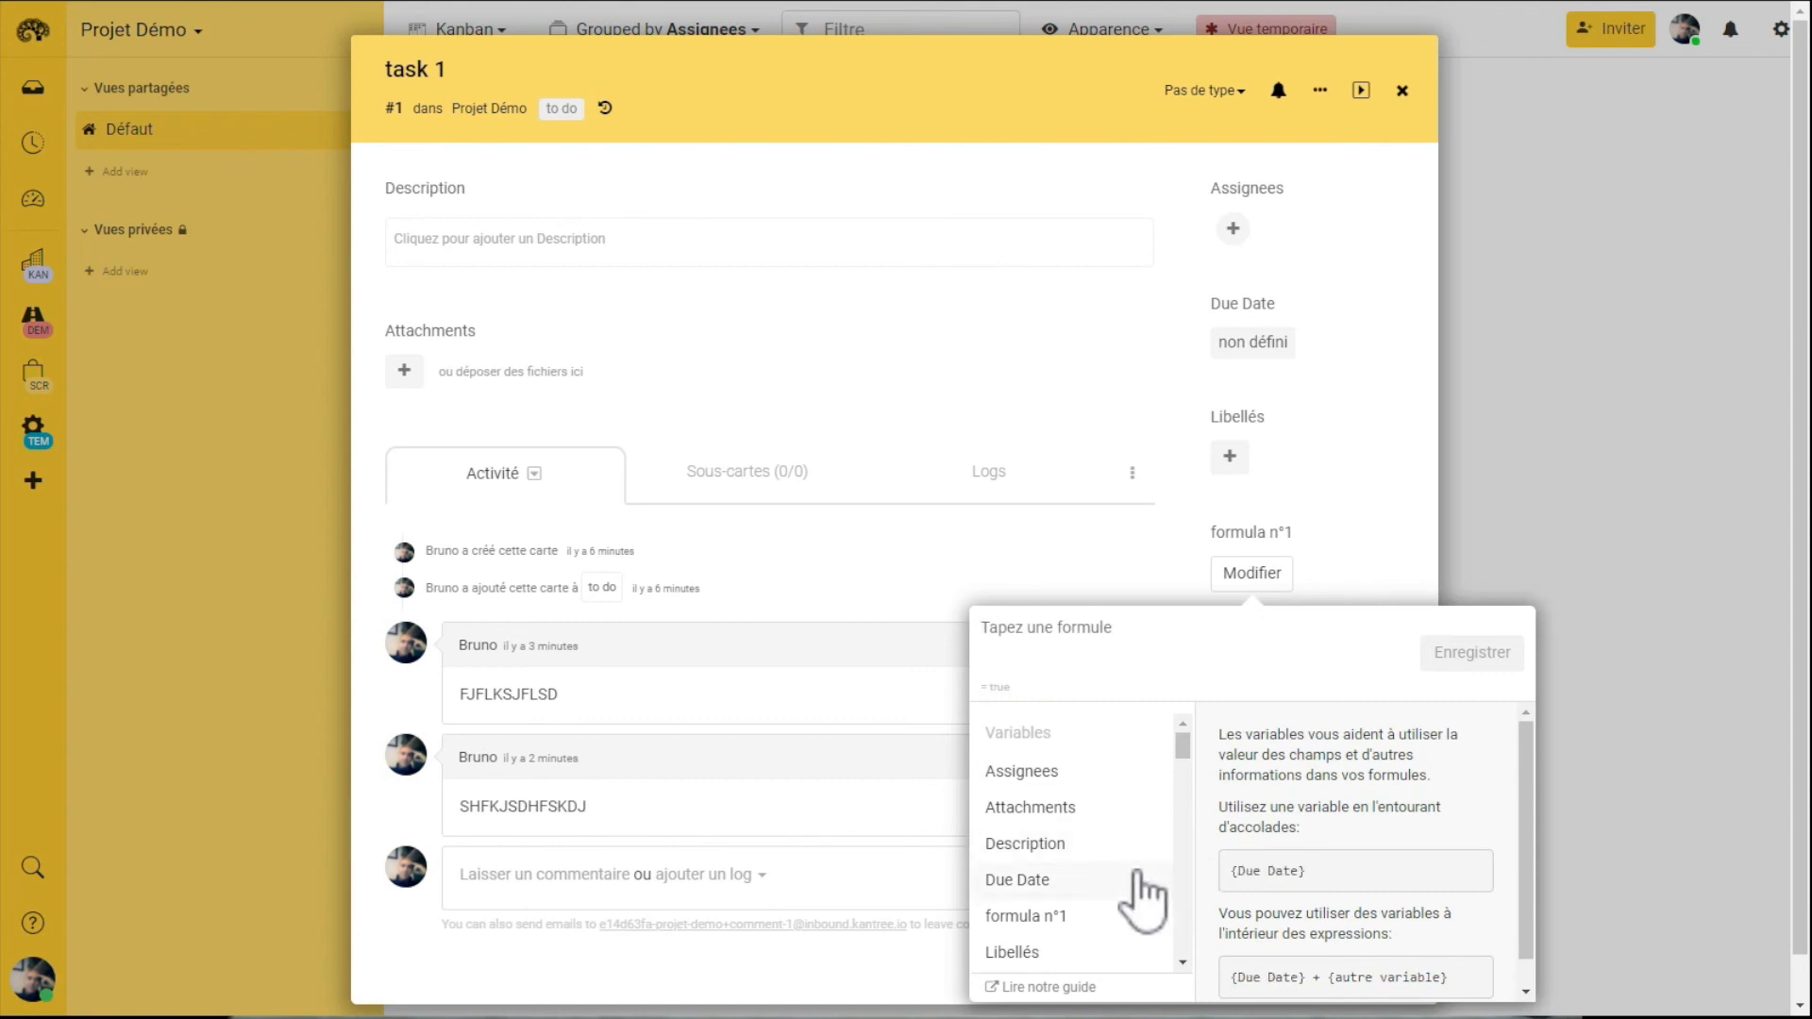
# Step: Examine the other available formula variables and their usage help, and close the task 1 card without saving a formula
pyautogui.scroll(-4, 1141, 901)
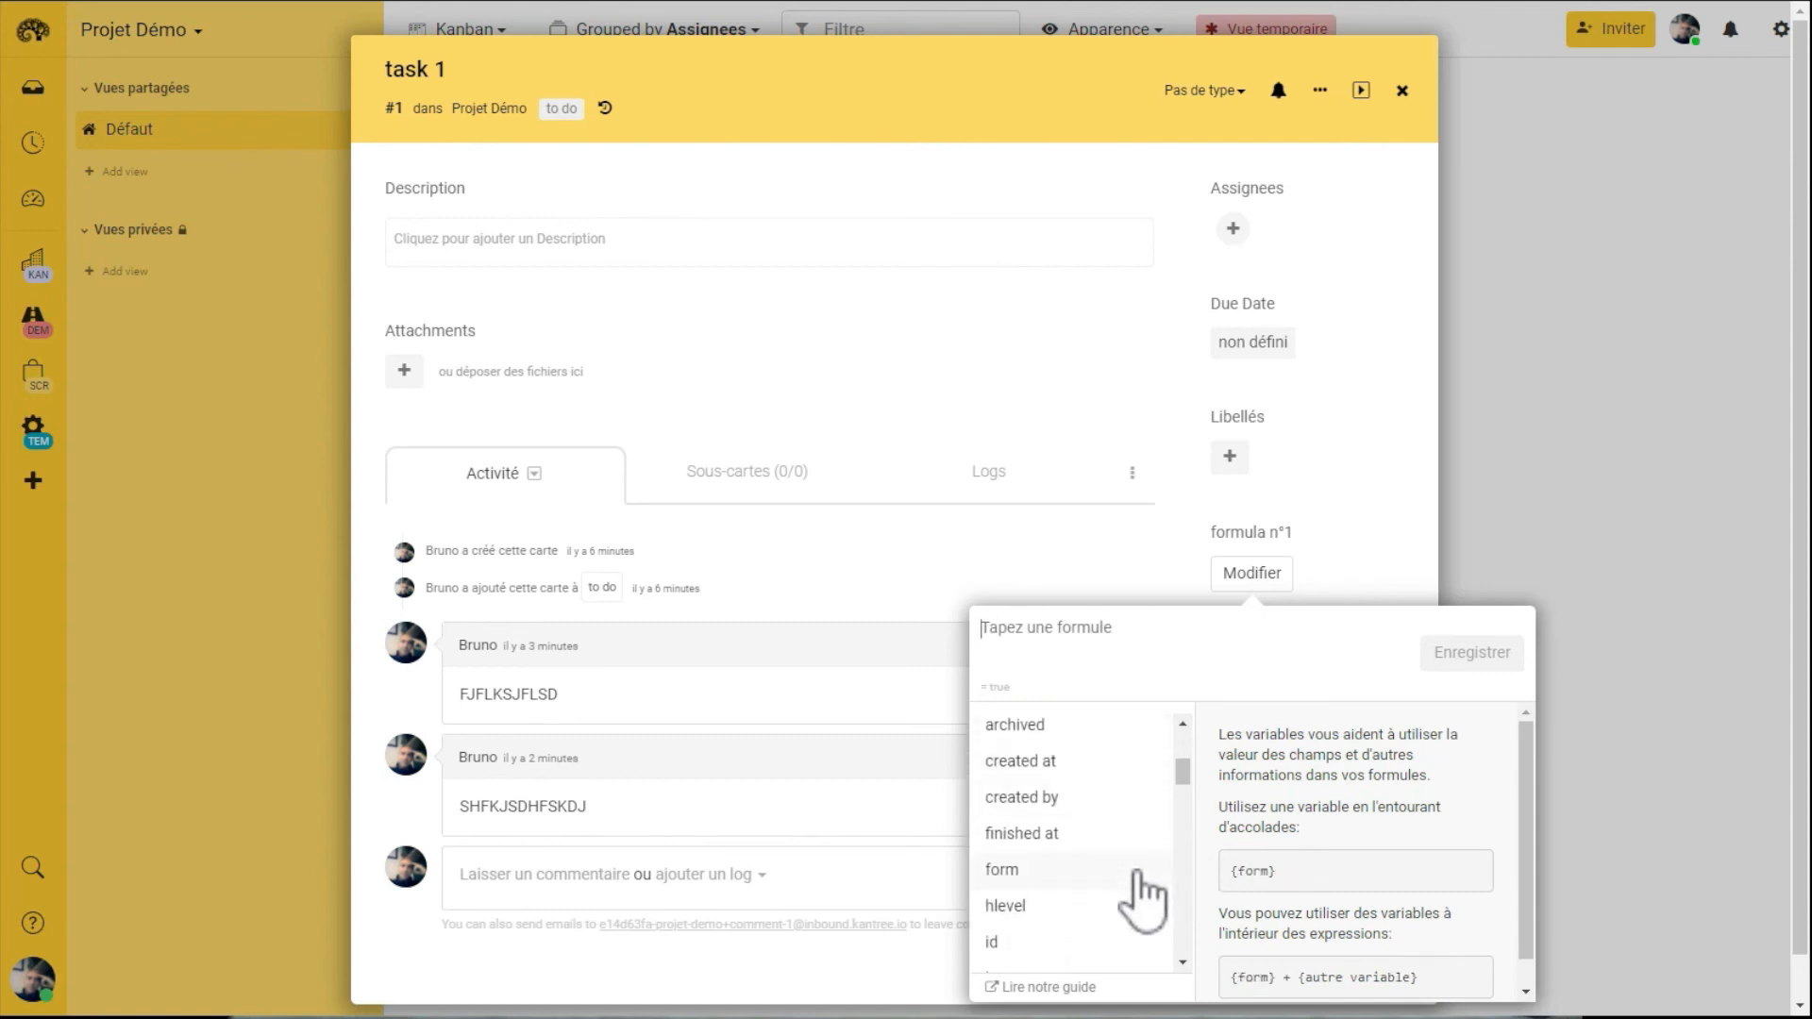
pyautogui.scroll(-1, 1142, 901)
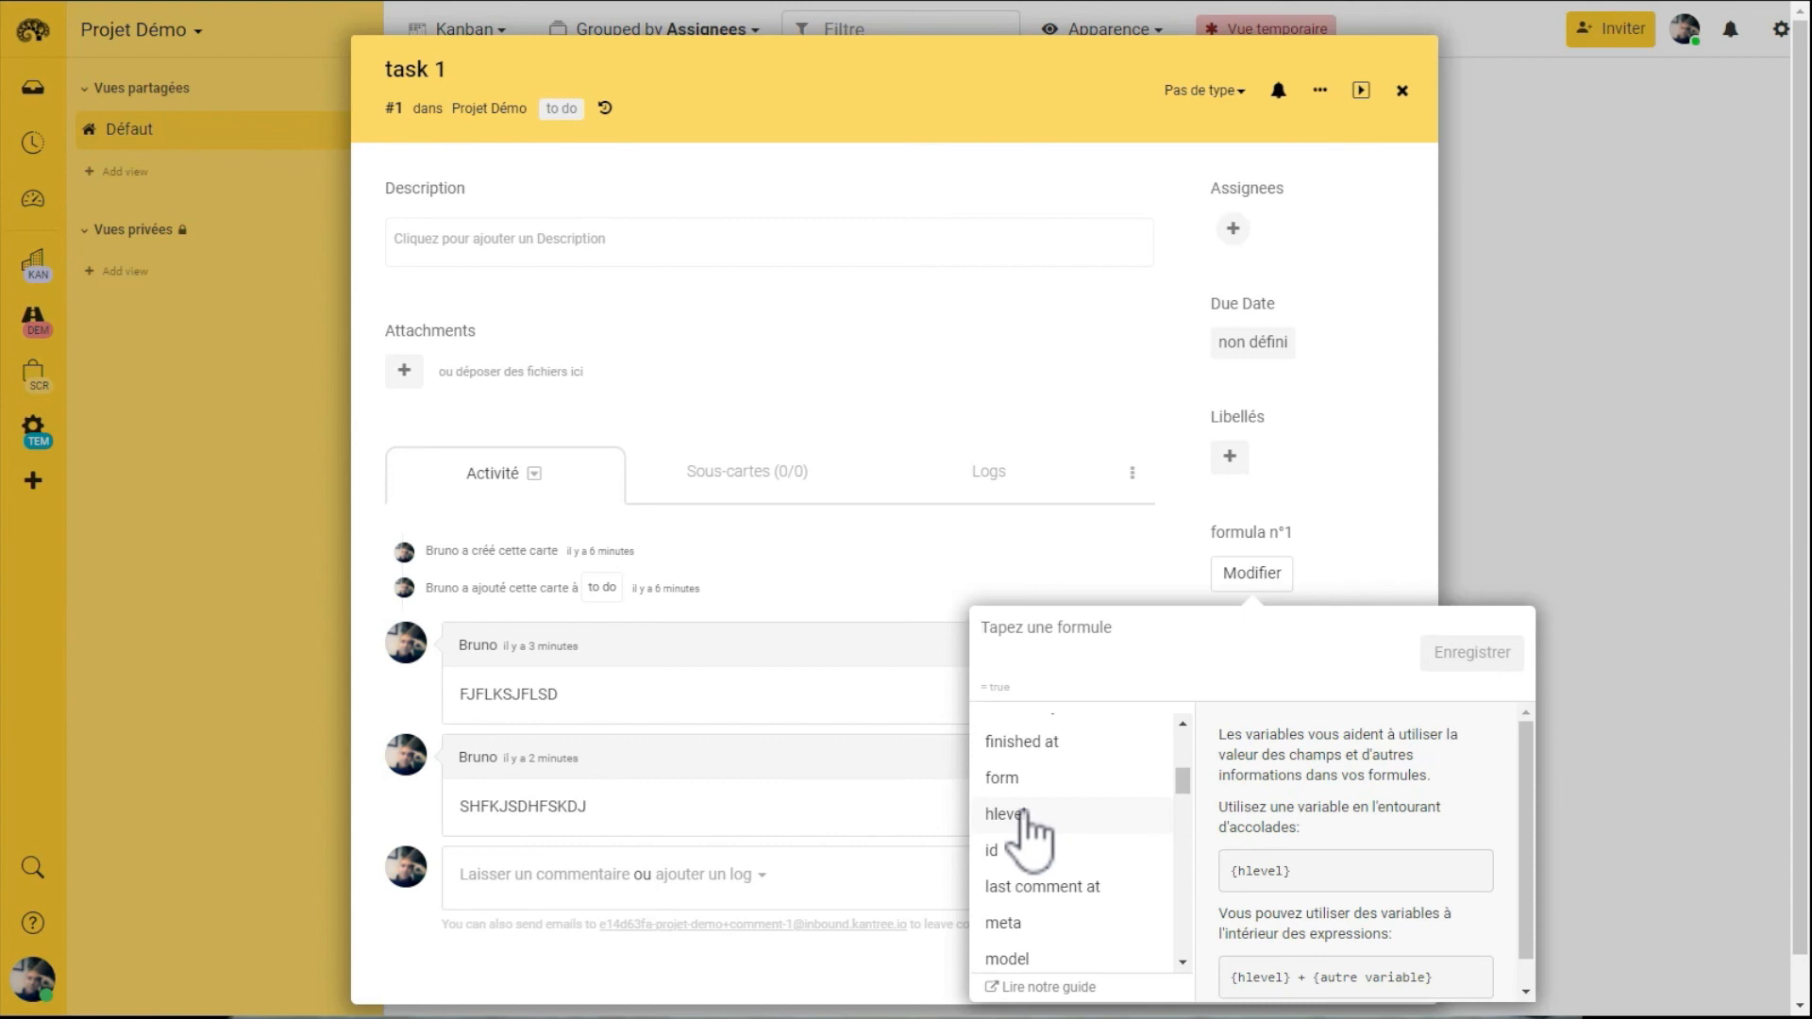
pyautogui.scroll(-2, 1045, 906)
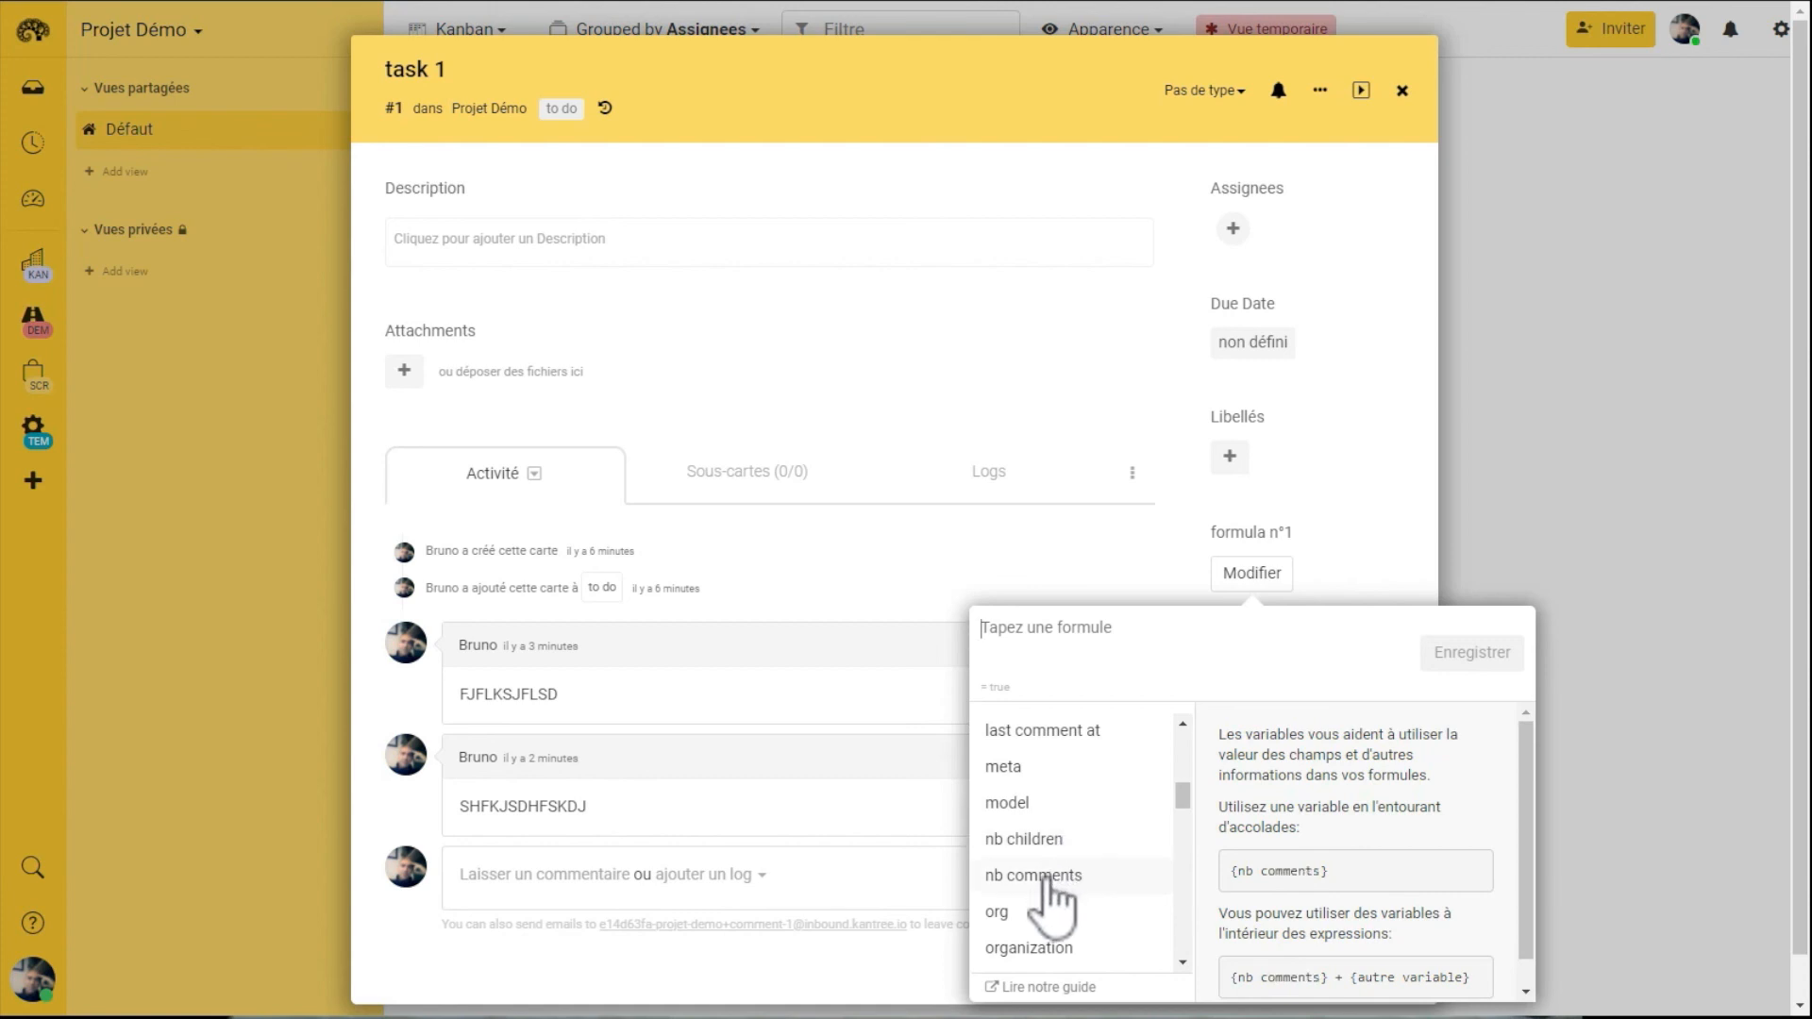
pyautogui.scroll(-2, 1067, 935)
pyautogui.scroll(-1, 1066, 939)
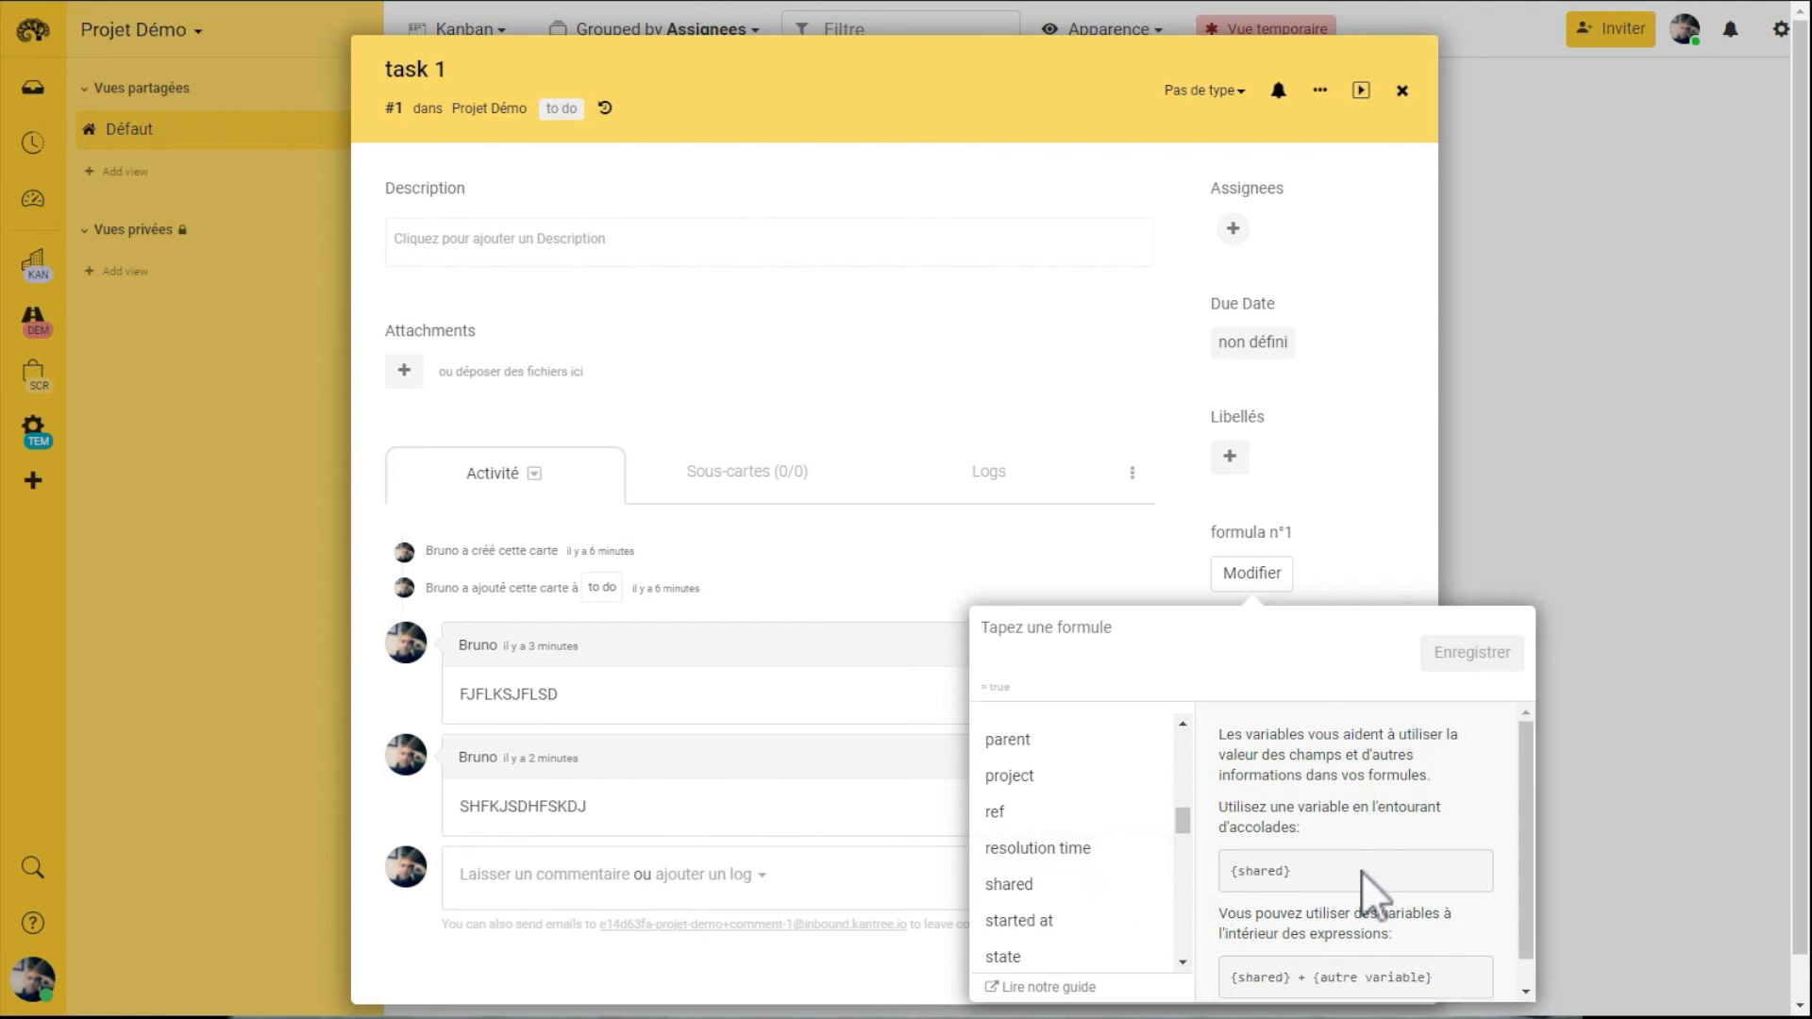
pyautogui.scroll(-1, 1360, 870)
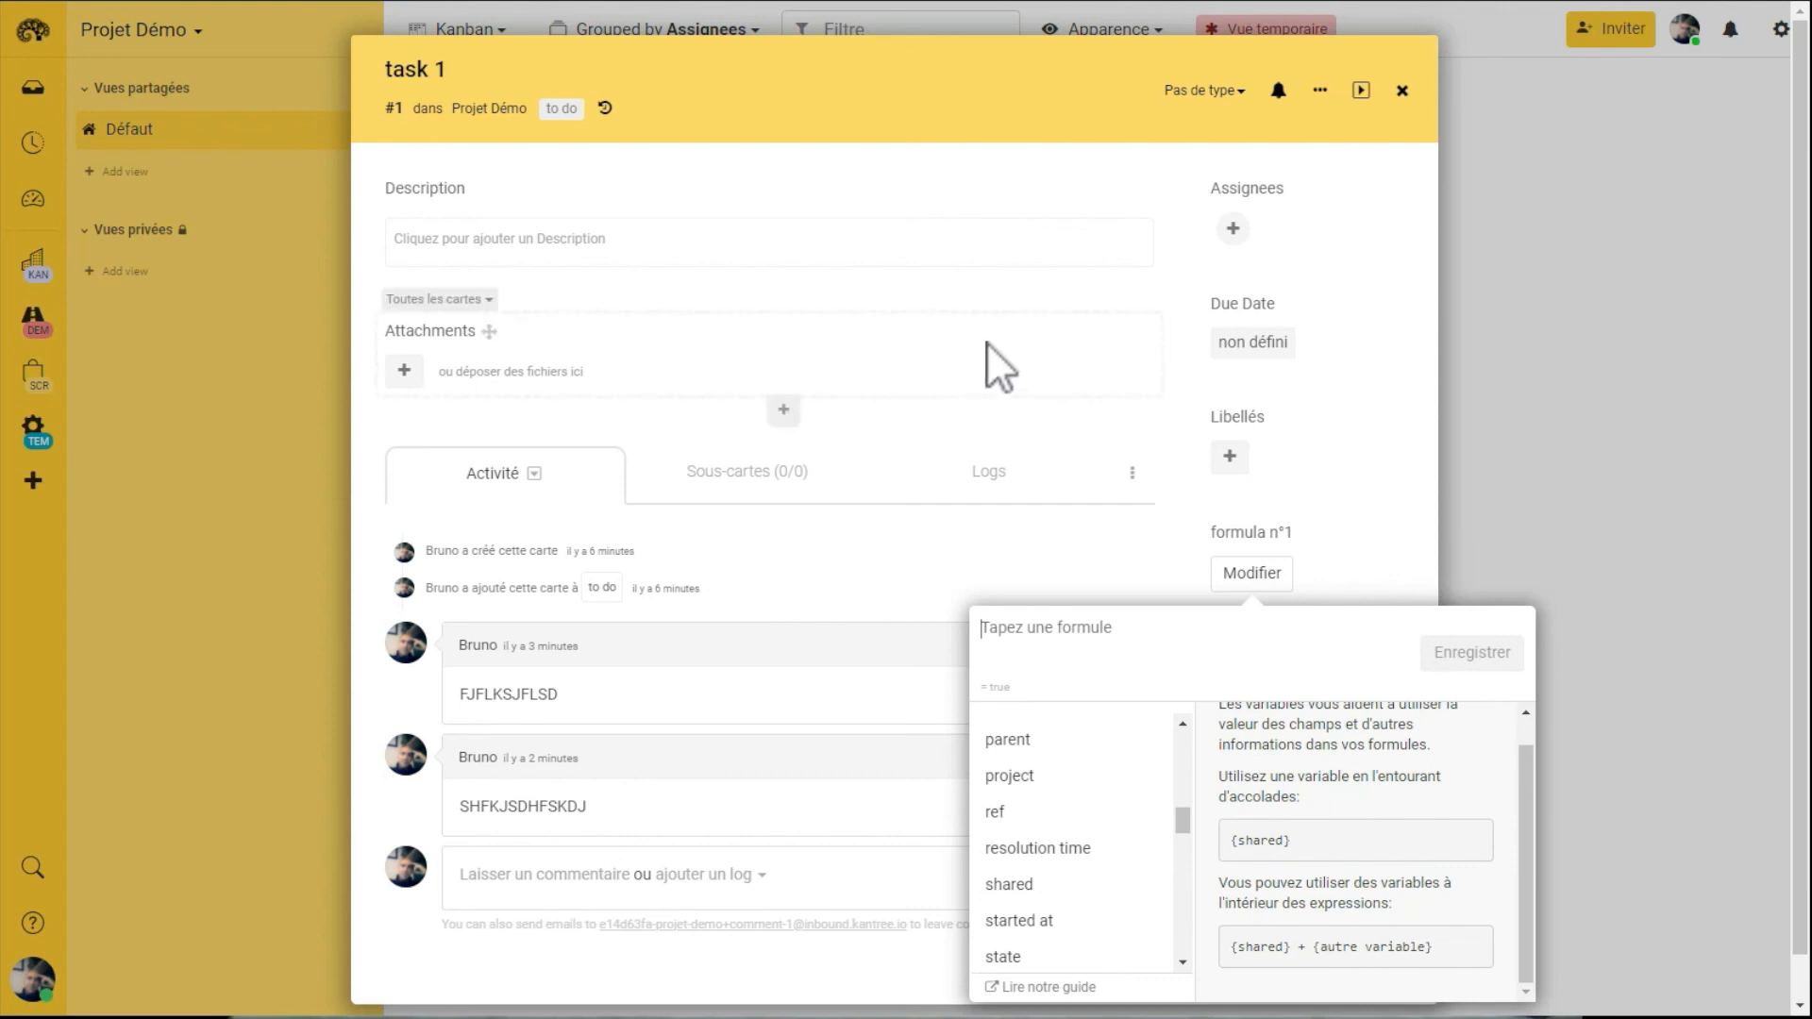
pyautogui.click(966, 332)
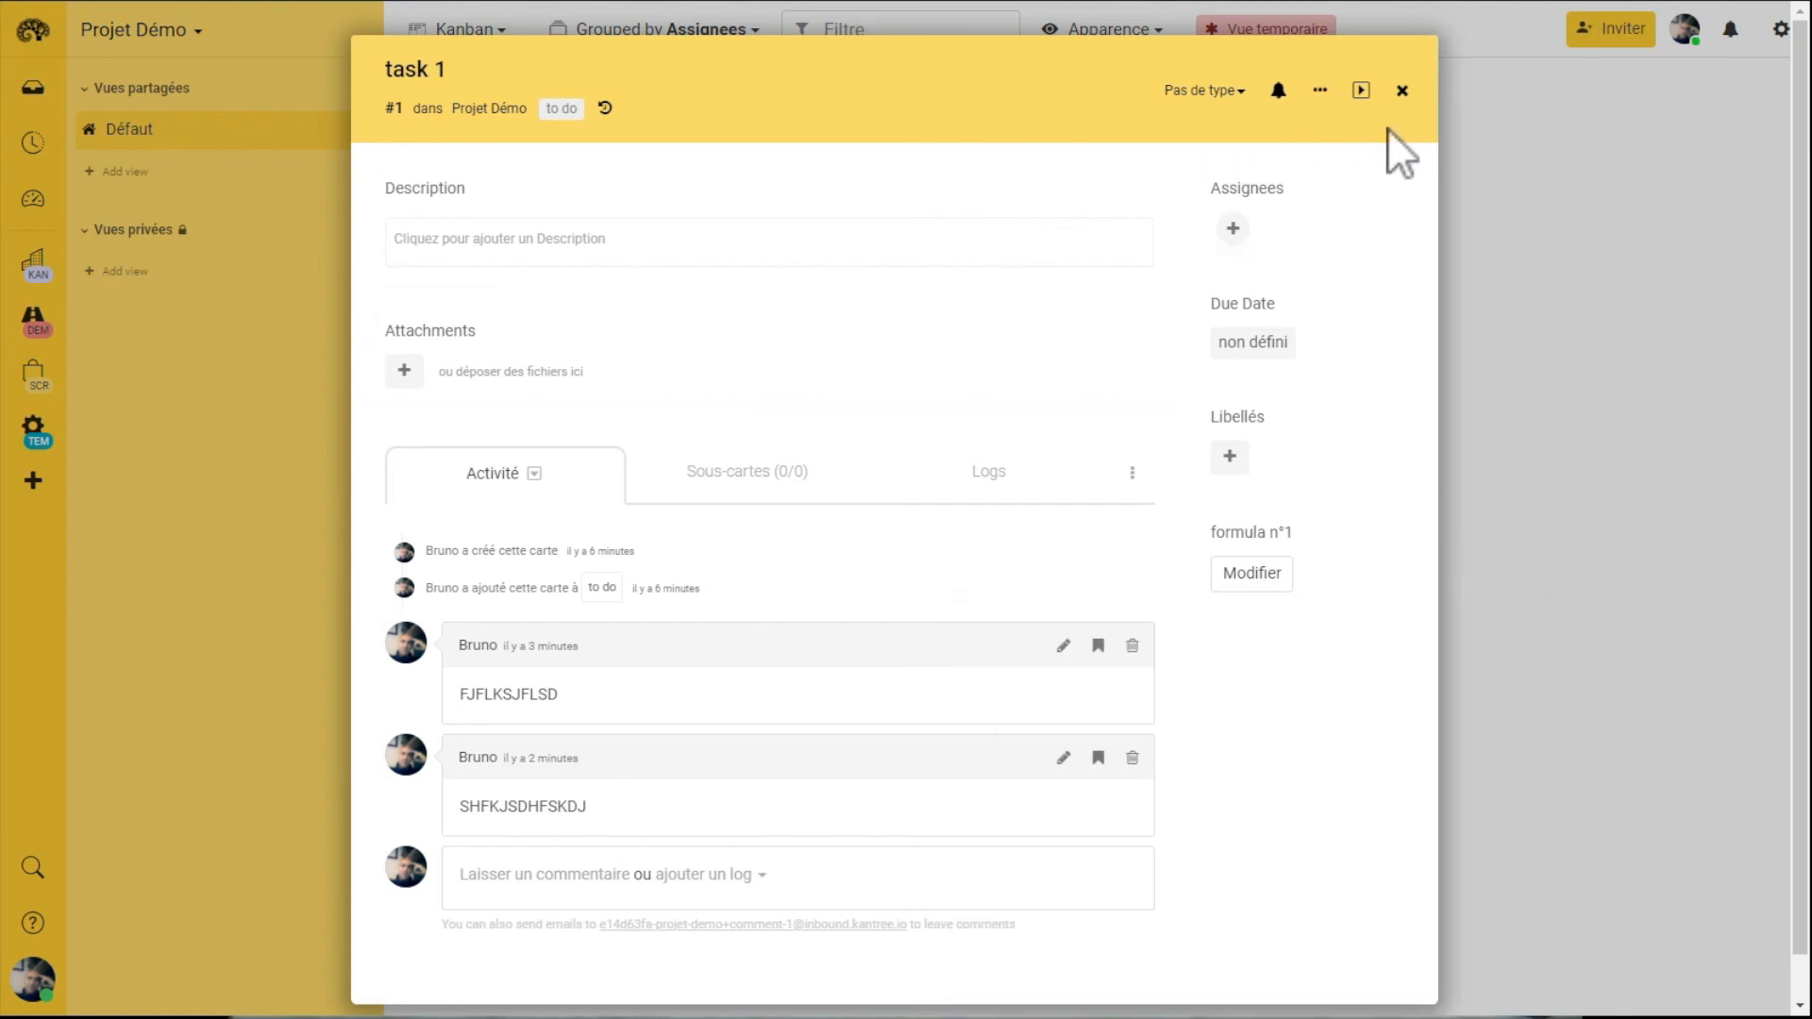
pyautogui.click(1402, 92)
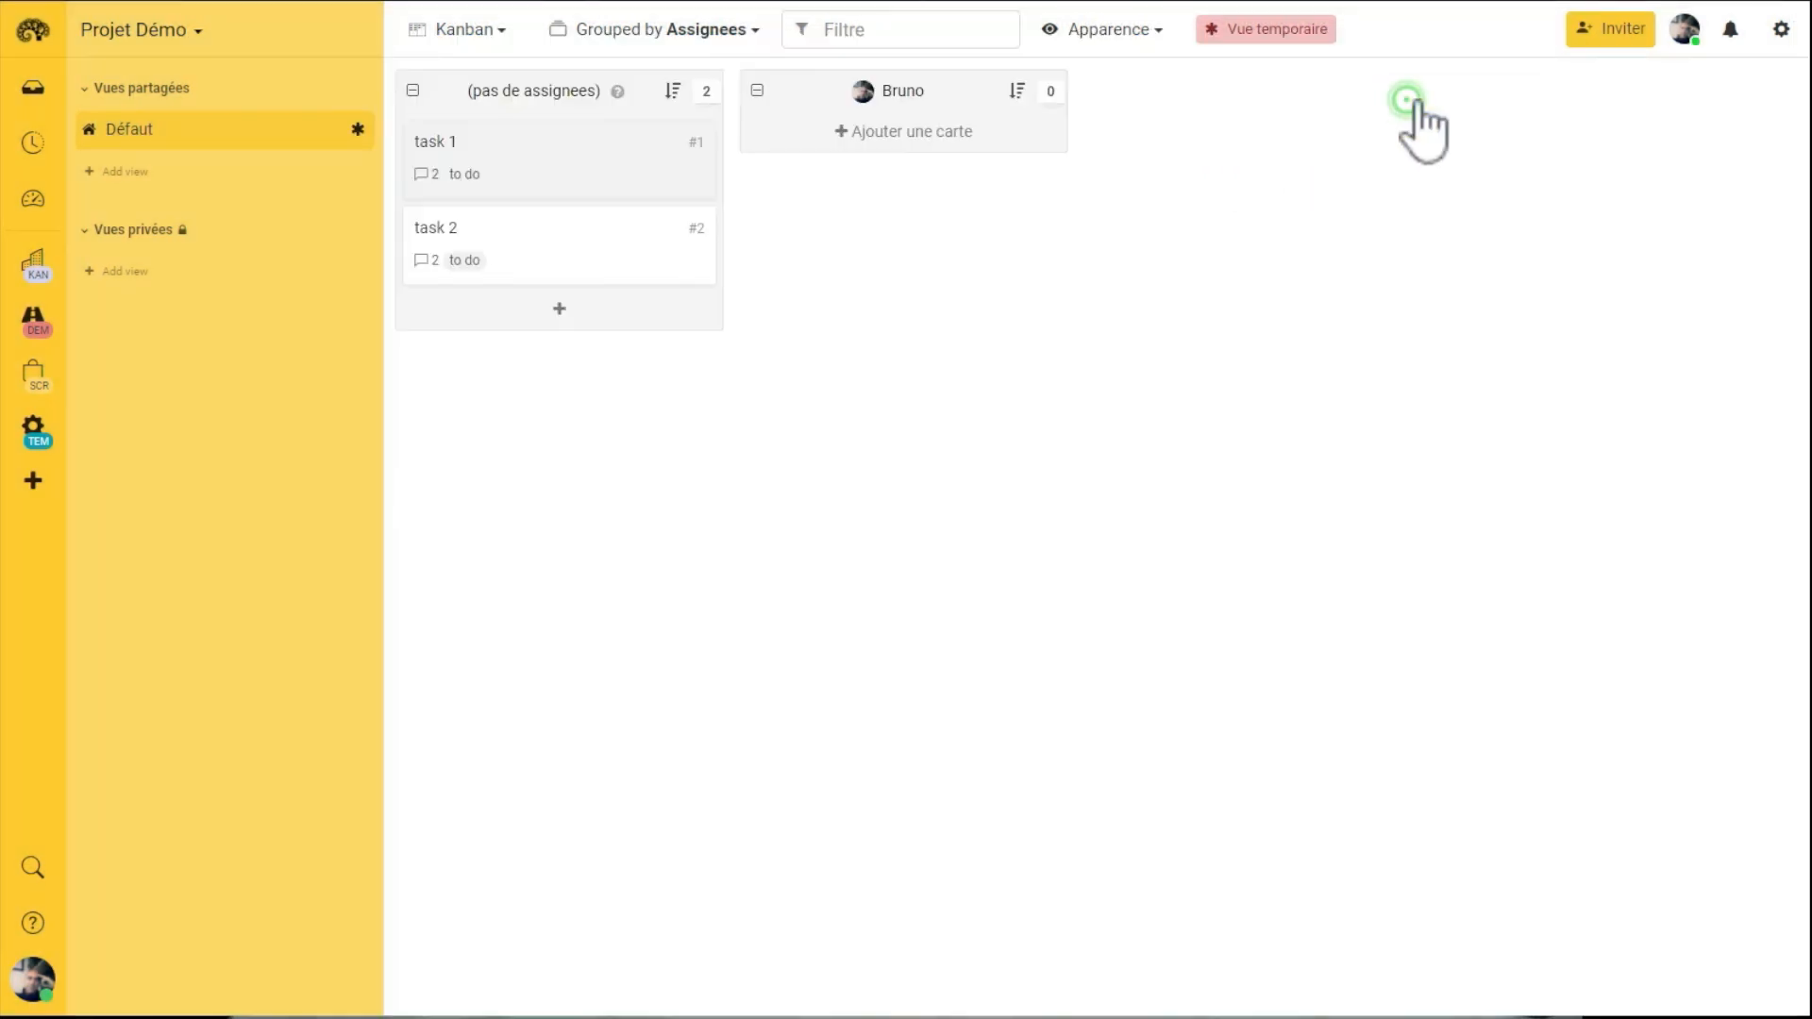
# Step: Add a Dashboard view to the private views of "Projet Démo"
pyautogui.click(158, 283)
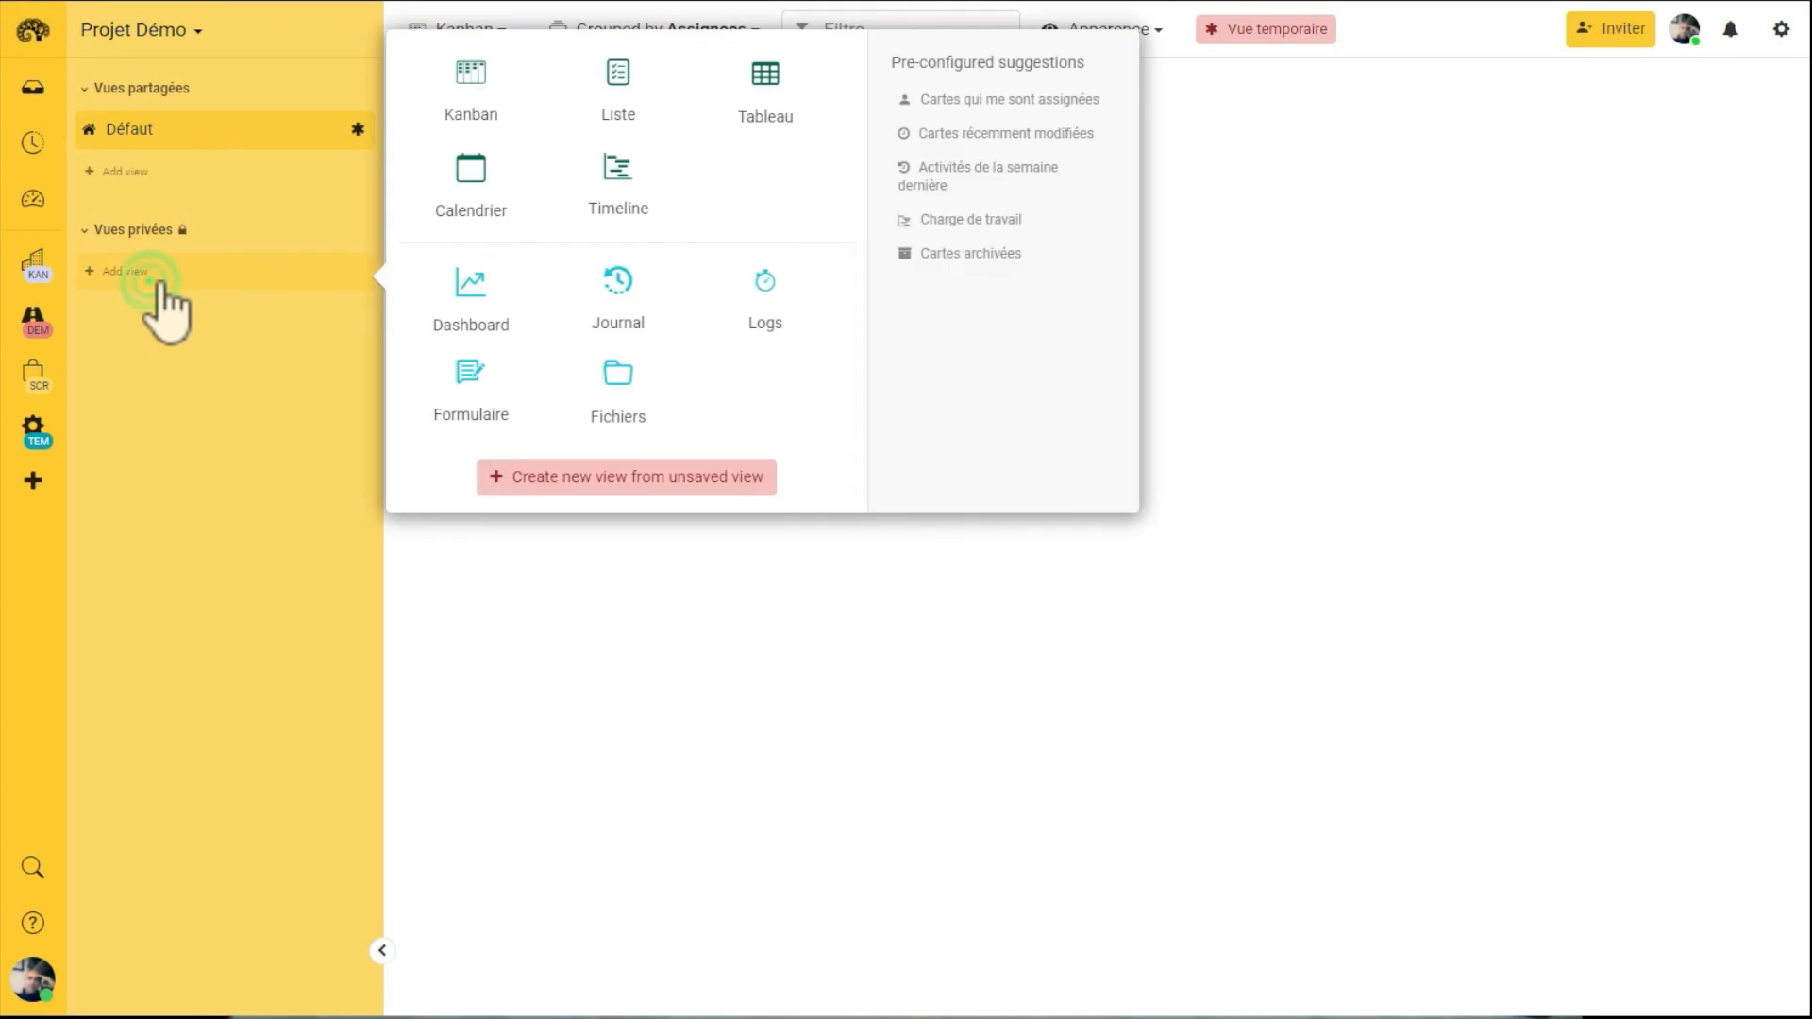
pyautogui.click(508, 312)
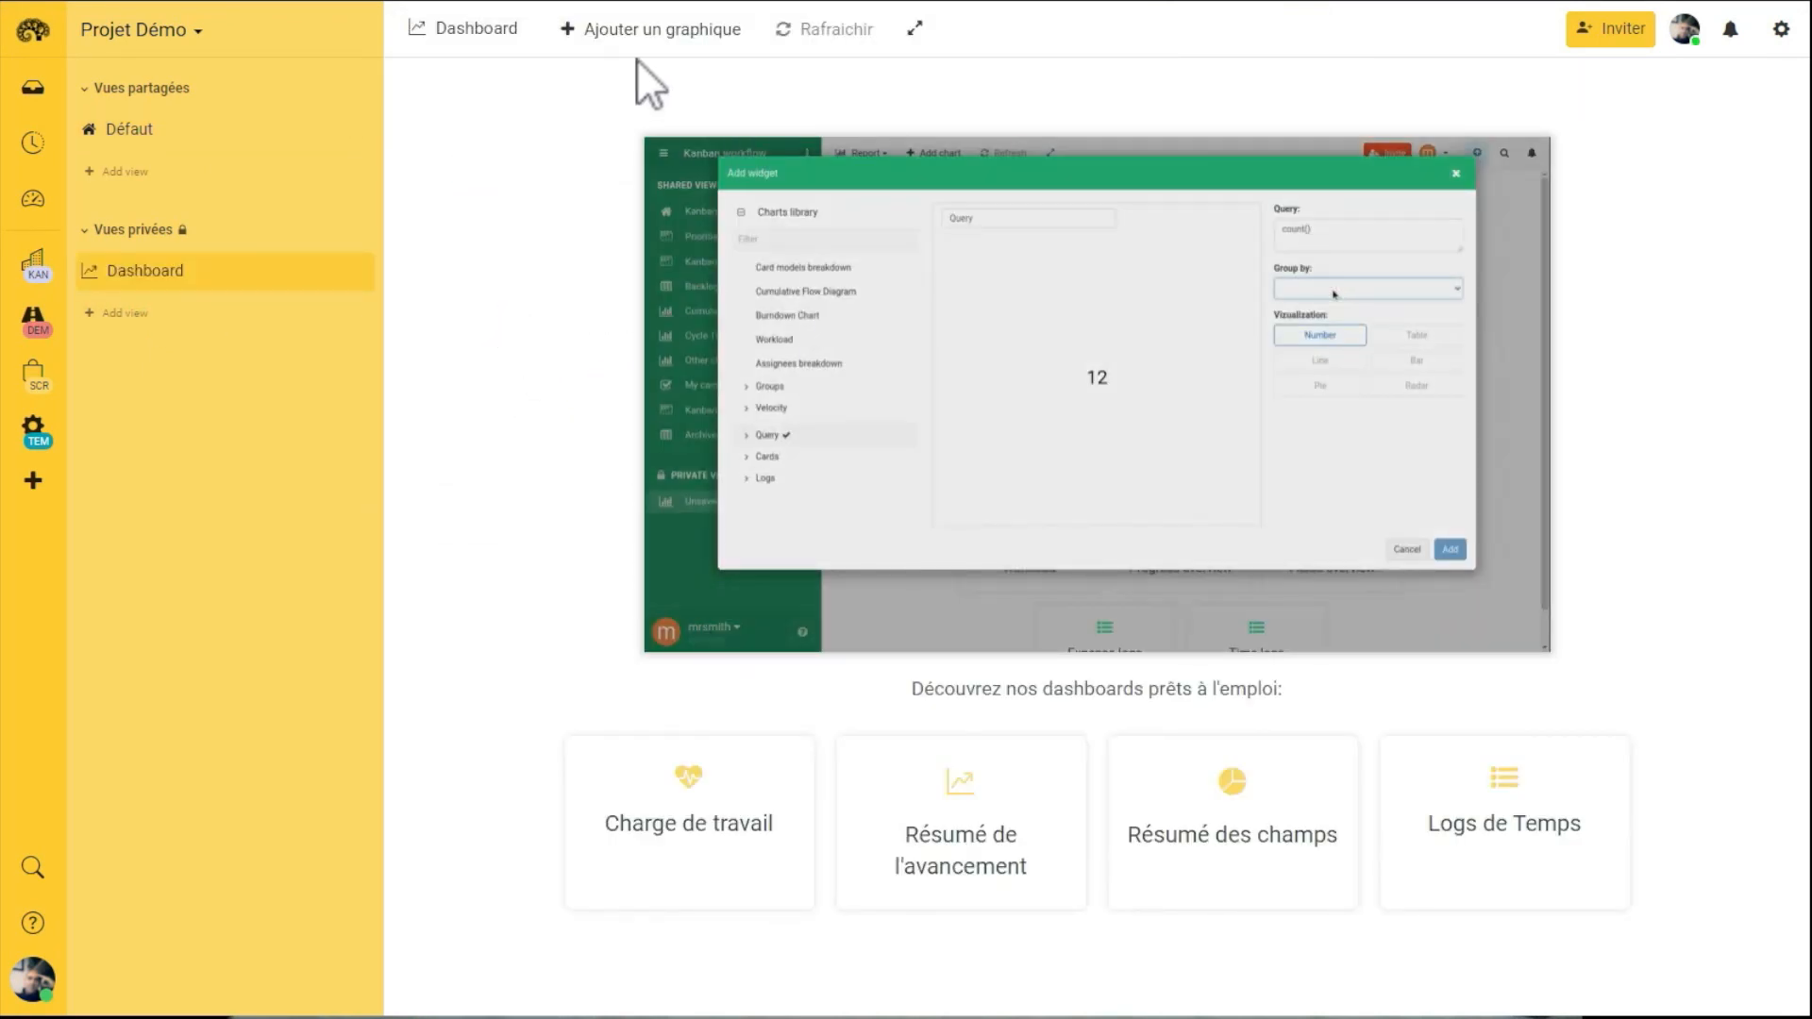
# Step: Examine the dashboard's Requête charts, including "Requête personnalisée", without adding a widget, and return to the Défaut view
pyautogui.click(615, 34)
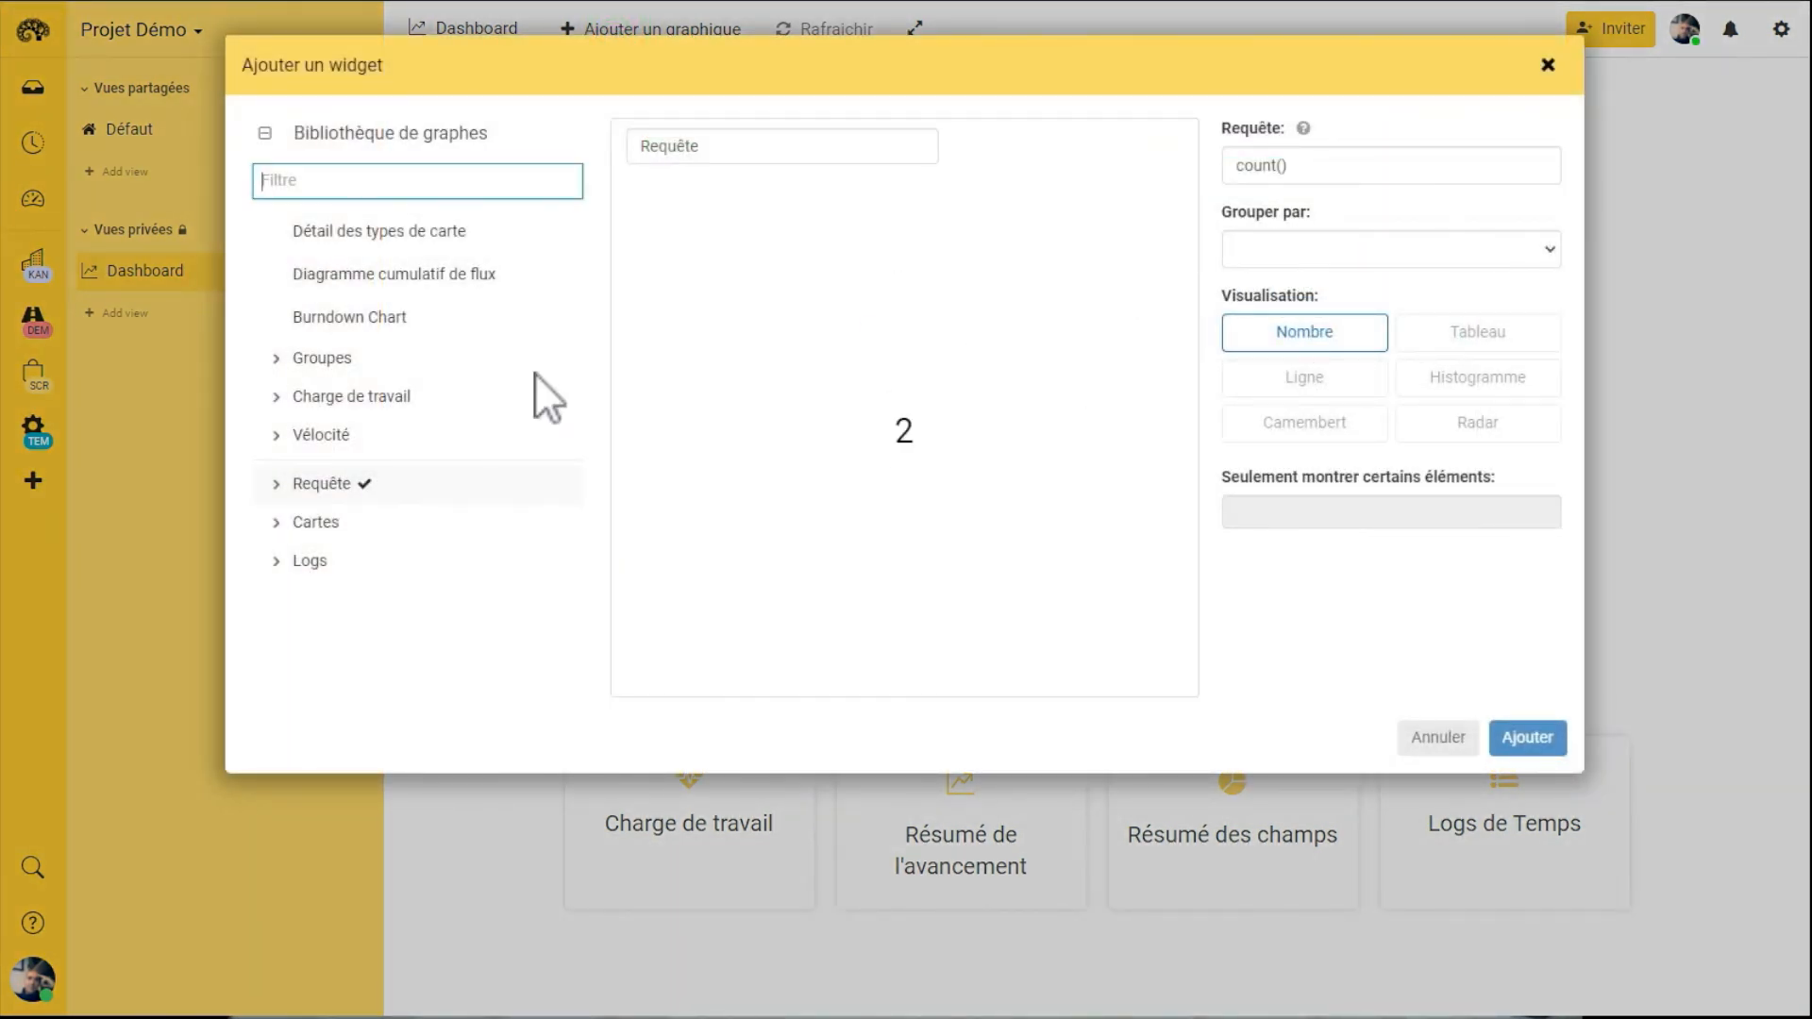
pyautogui.click(368, 485)
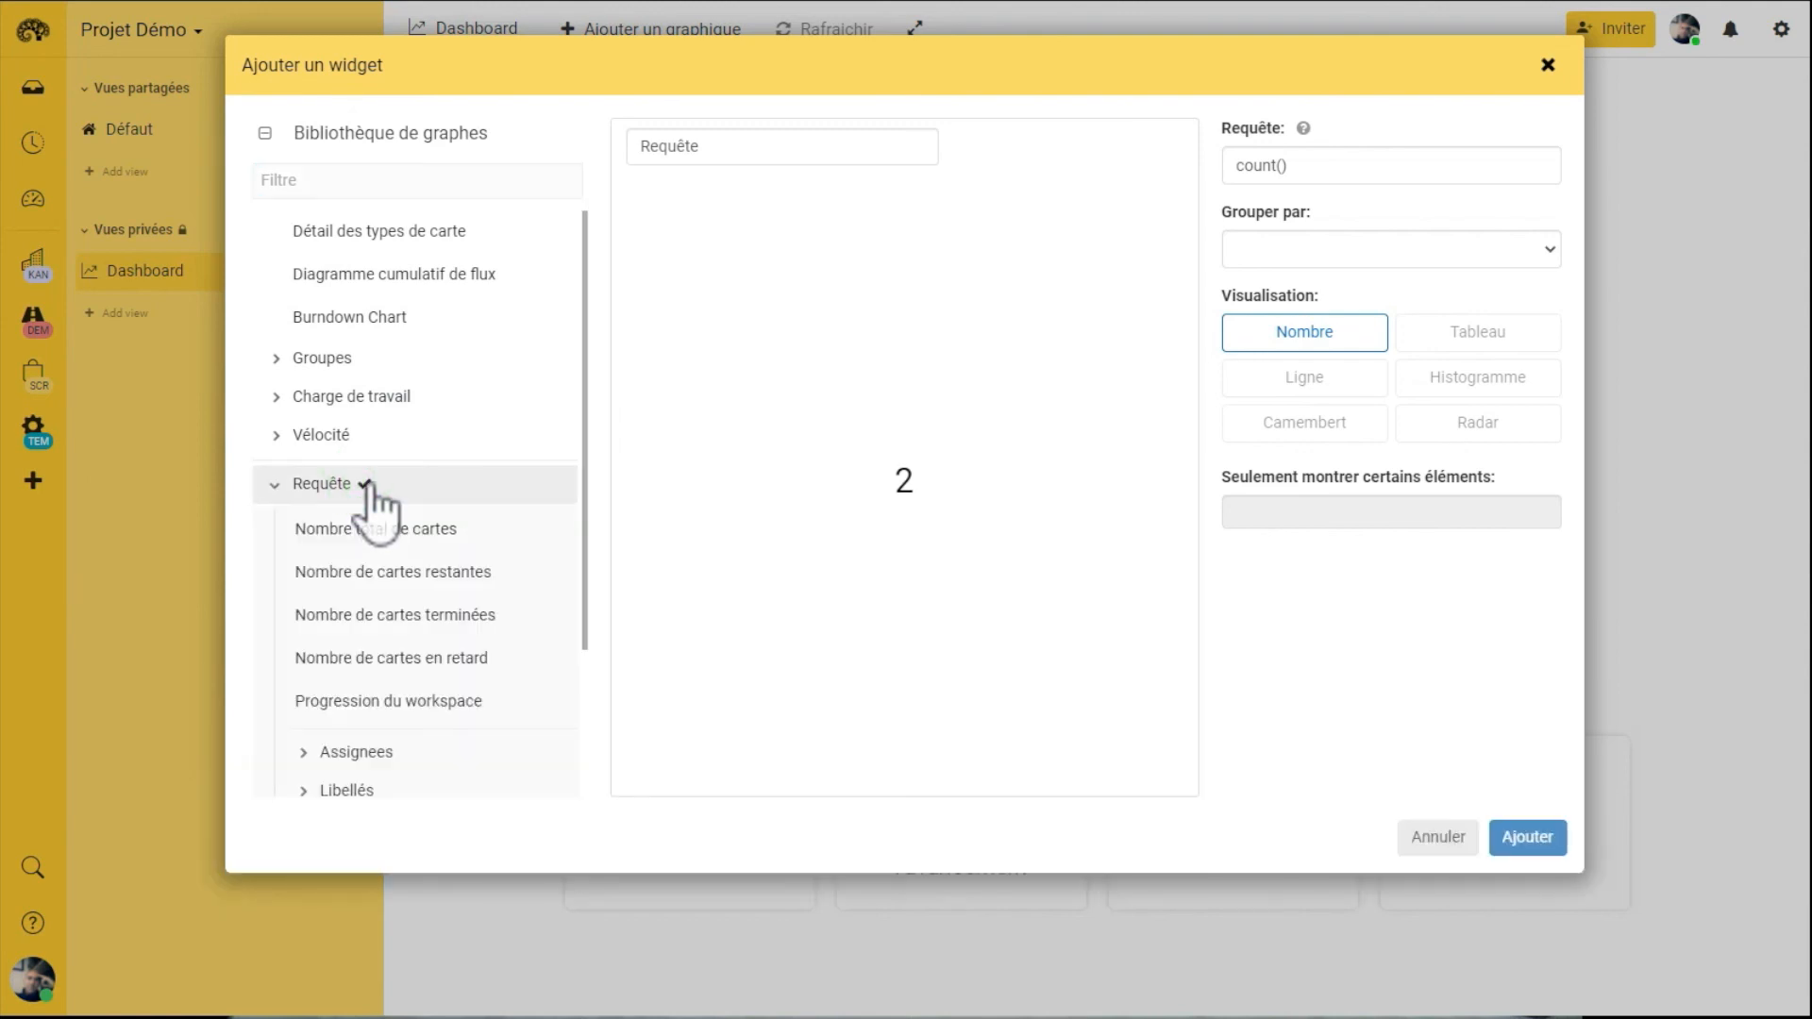
pyautogui.scroll(-2, 436, 715)
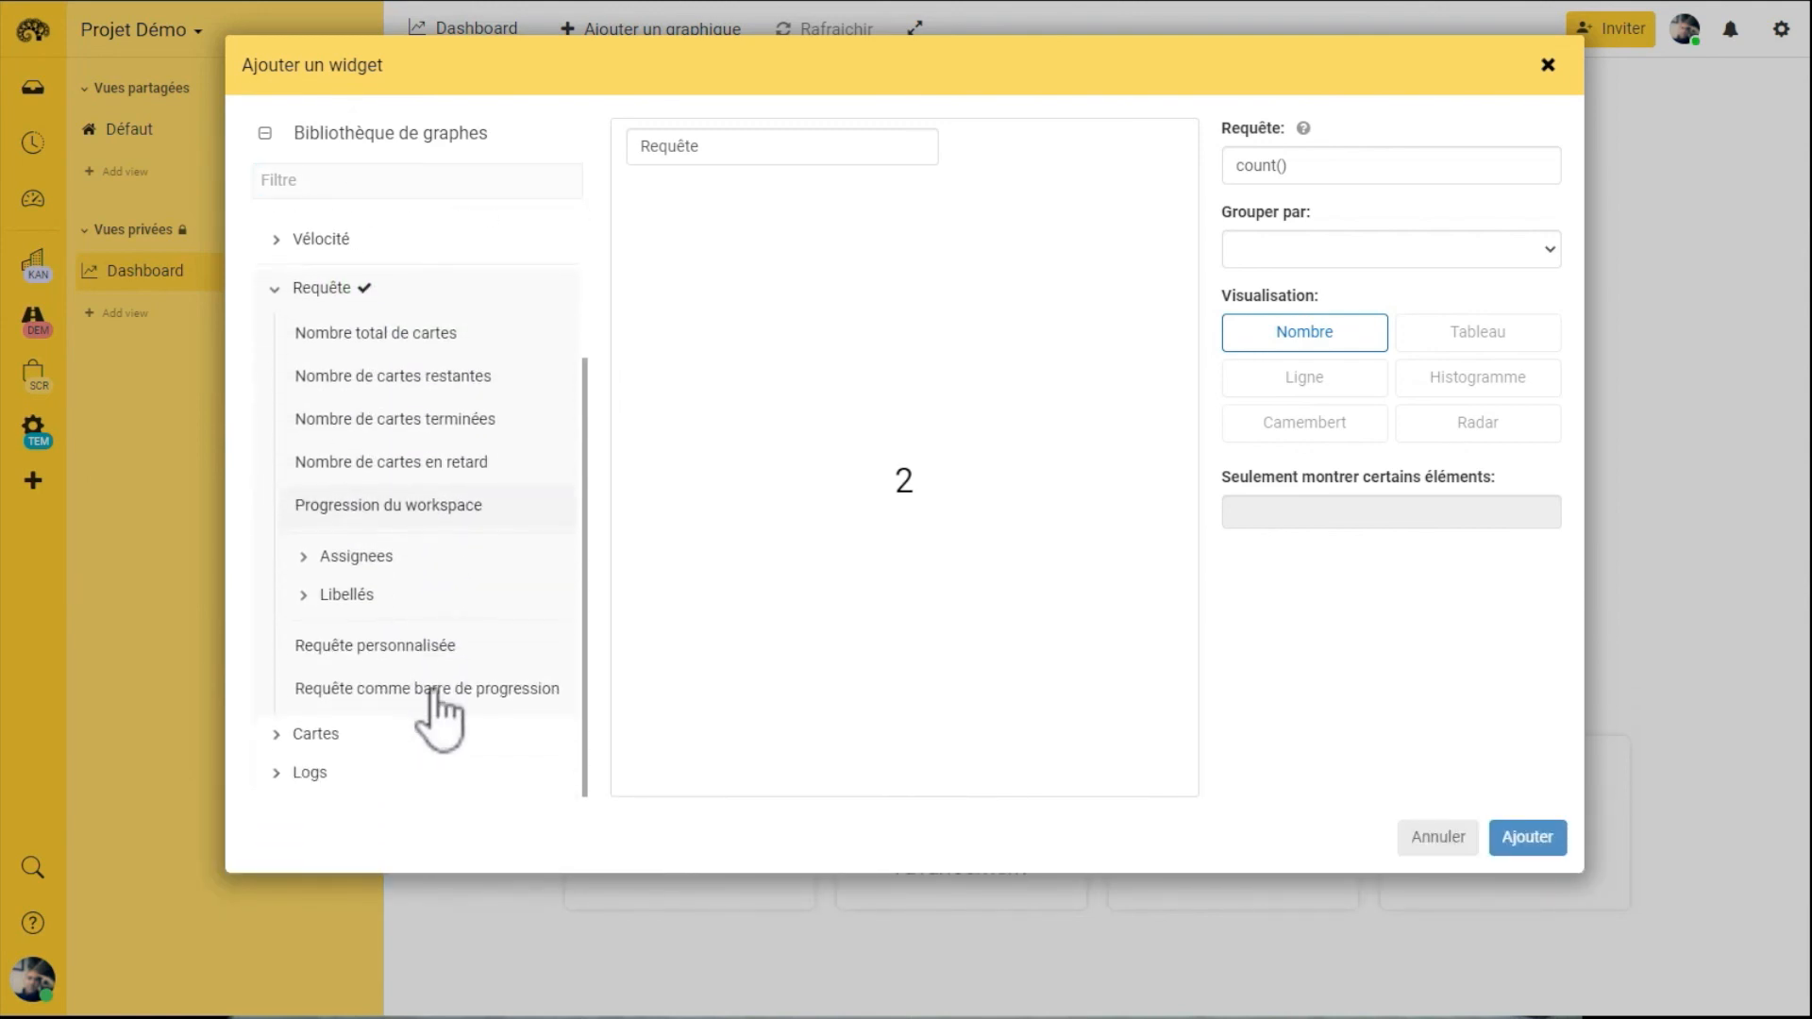
pyautogui.click(423, 645)
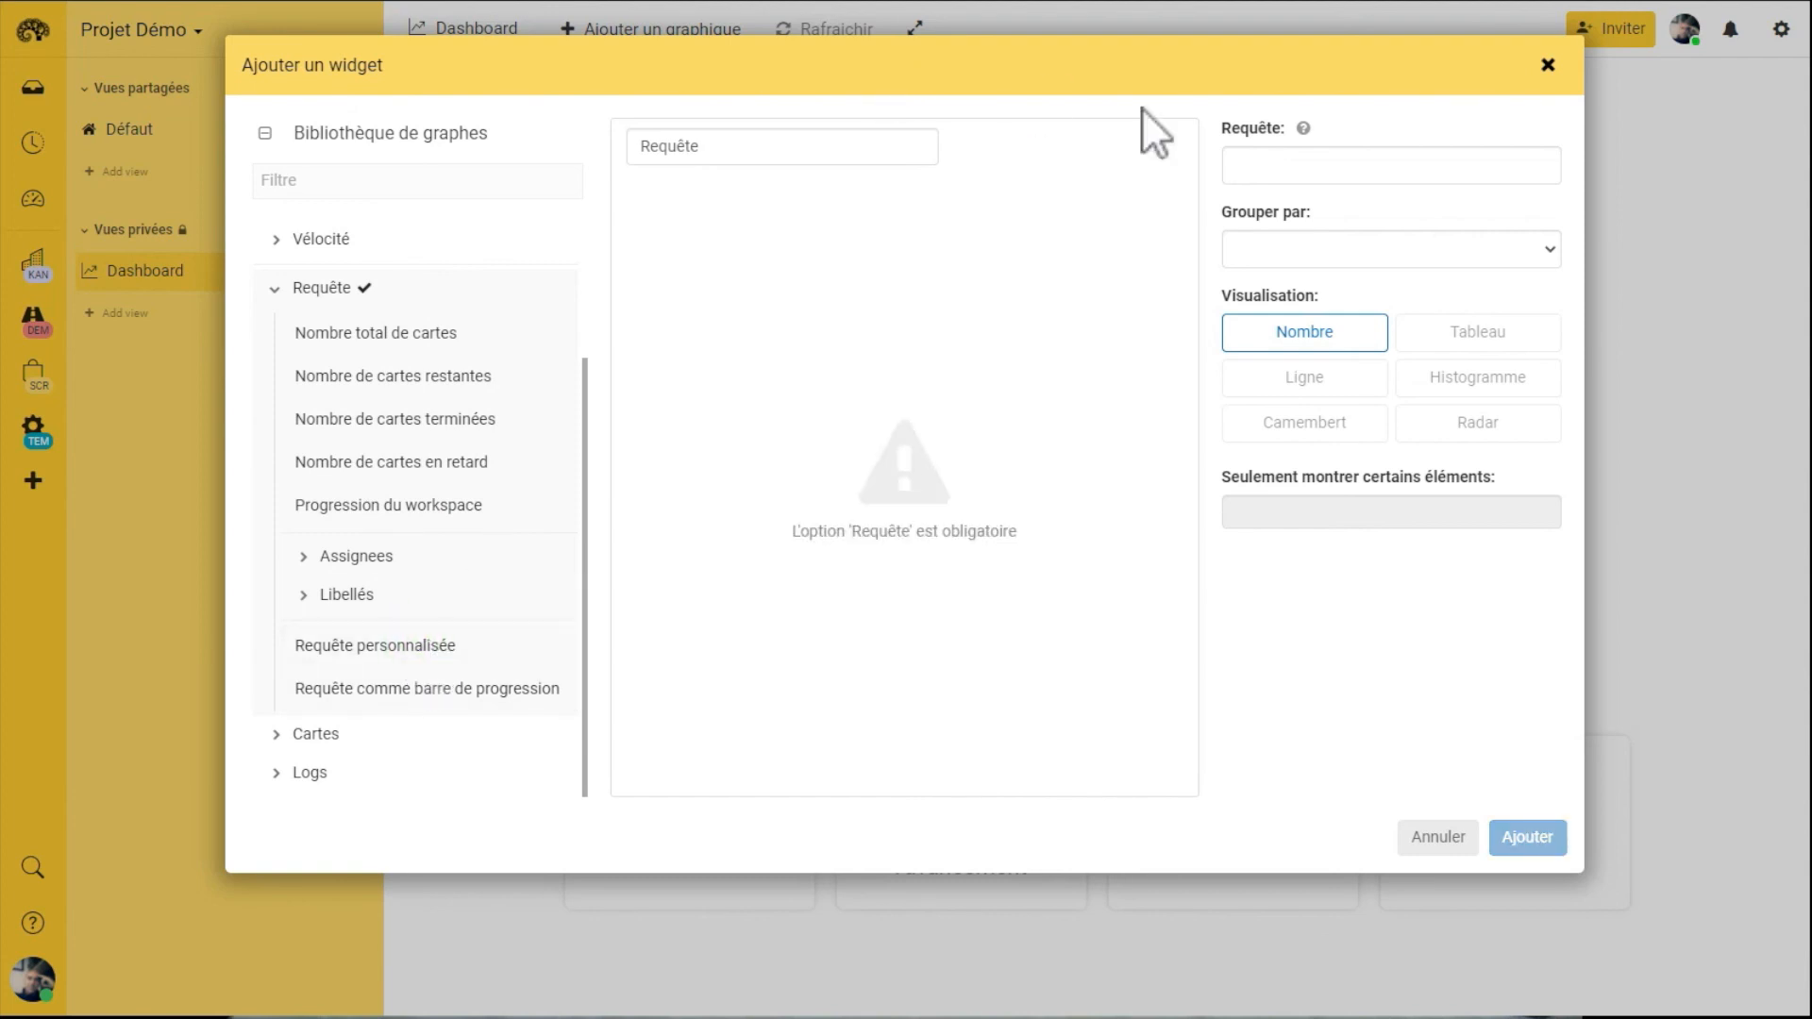
pyautogui.click(1547, 66)
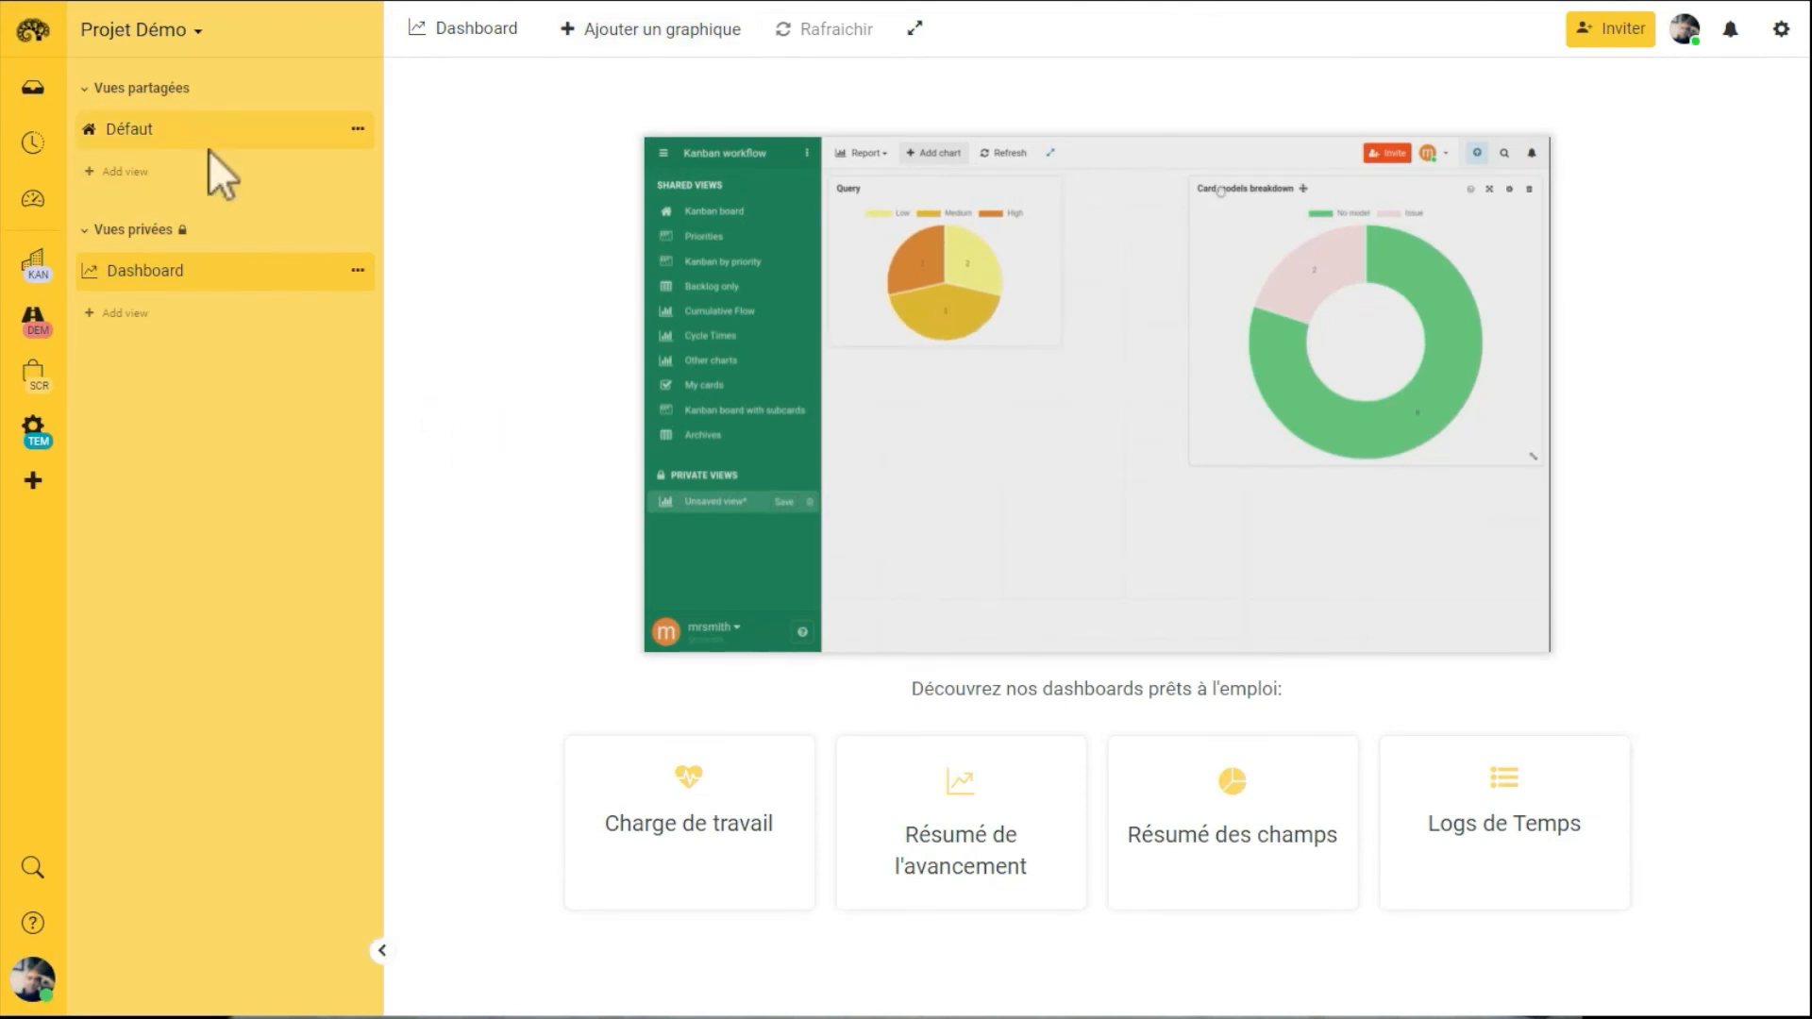
pyautogui.click(141, 132)
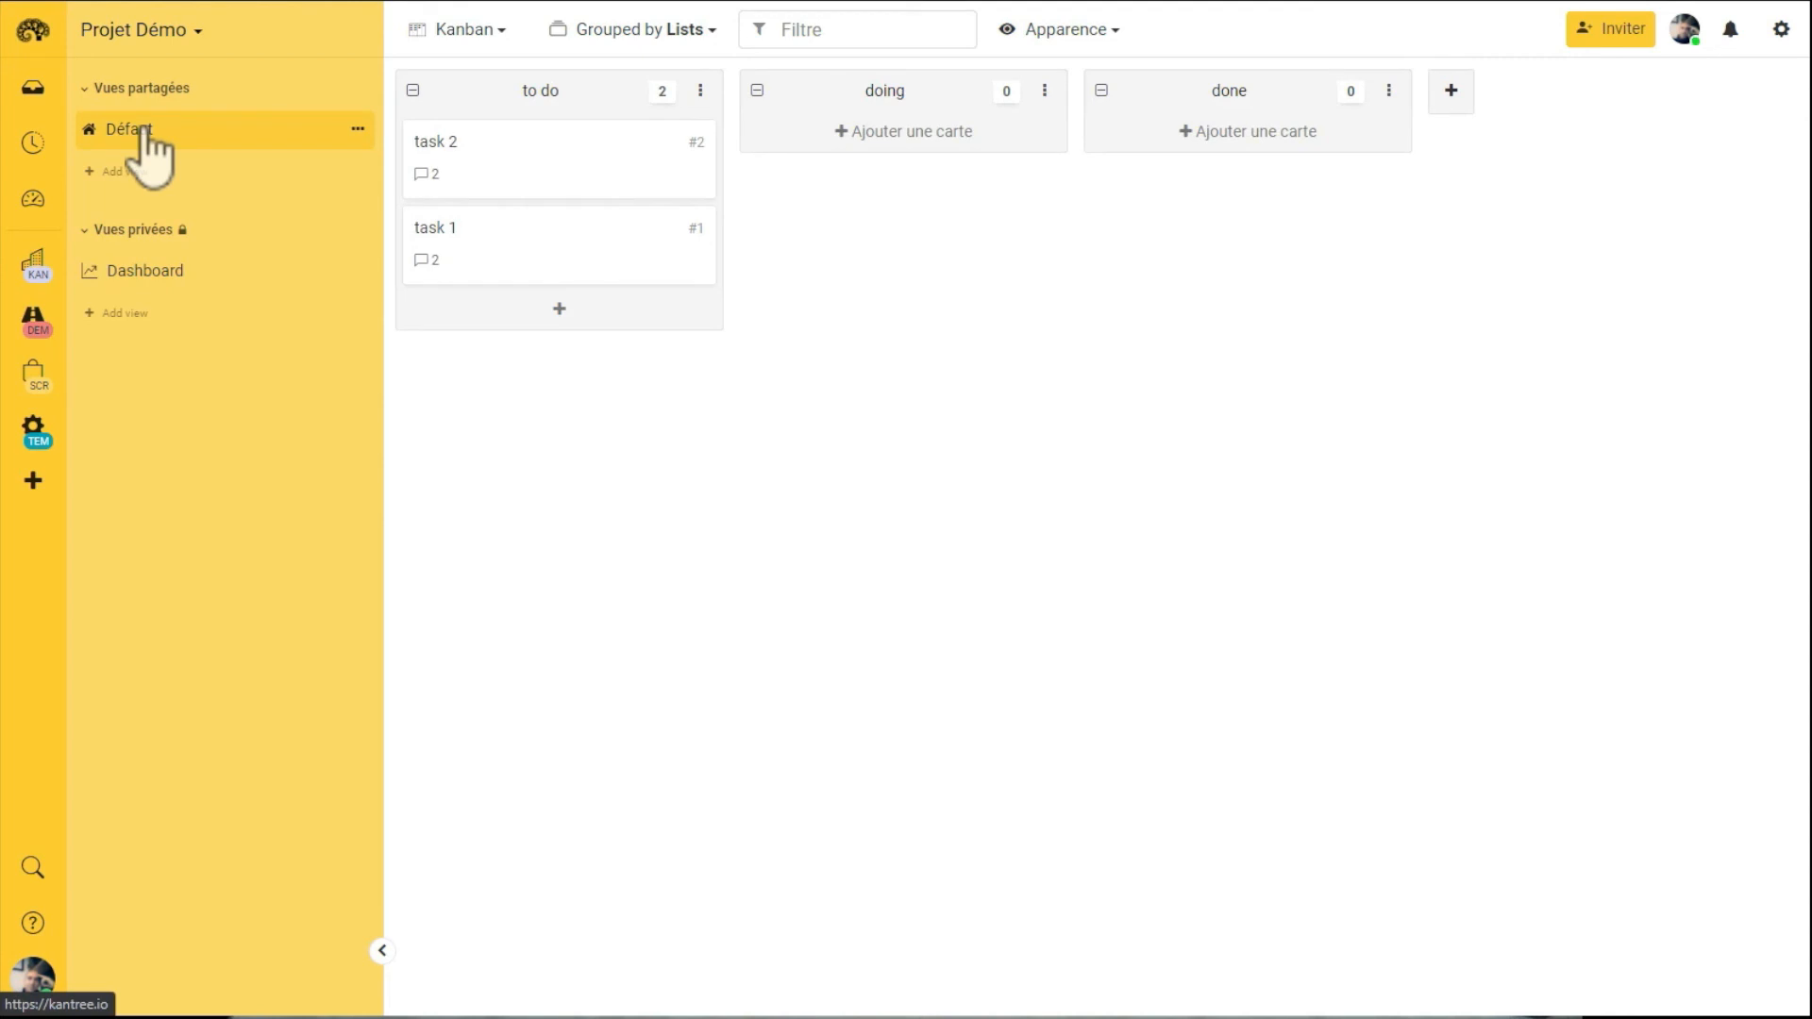
# Step: Compare the Défaut view's layout choices with the view types that can be added, and add a Formulaire view to the shared views
pyautogui.click(469, 35)
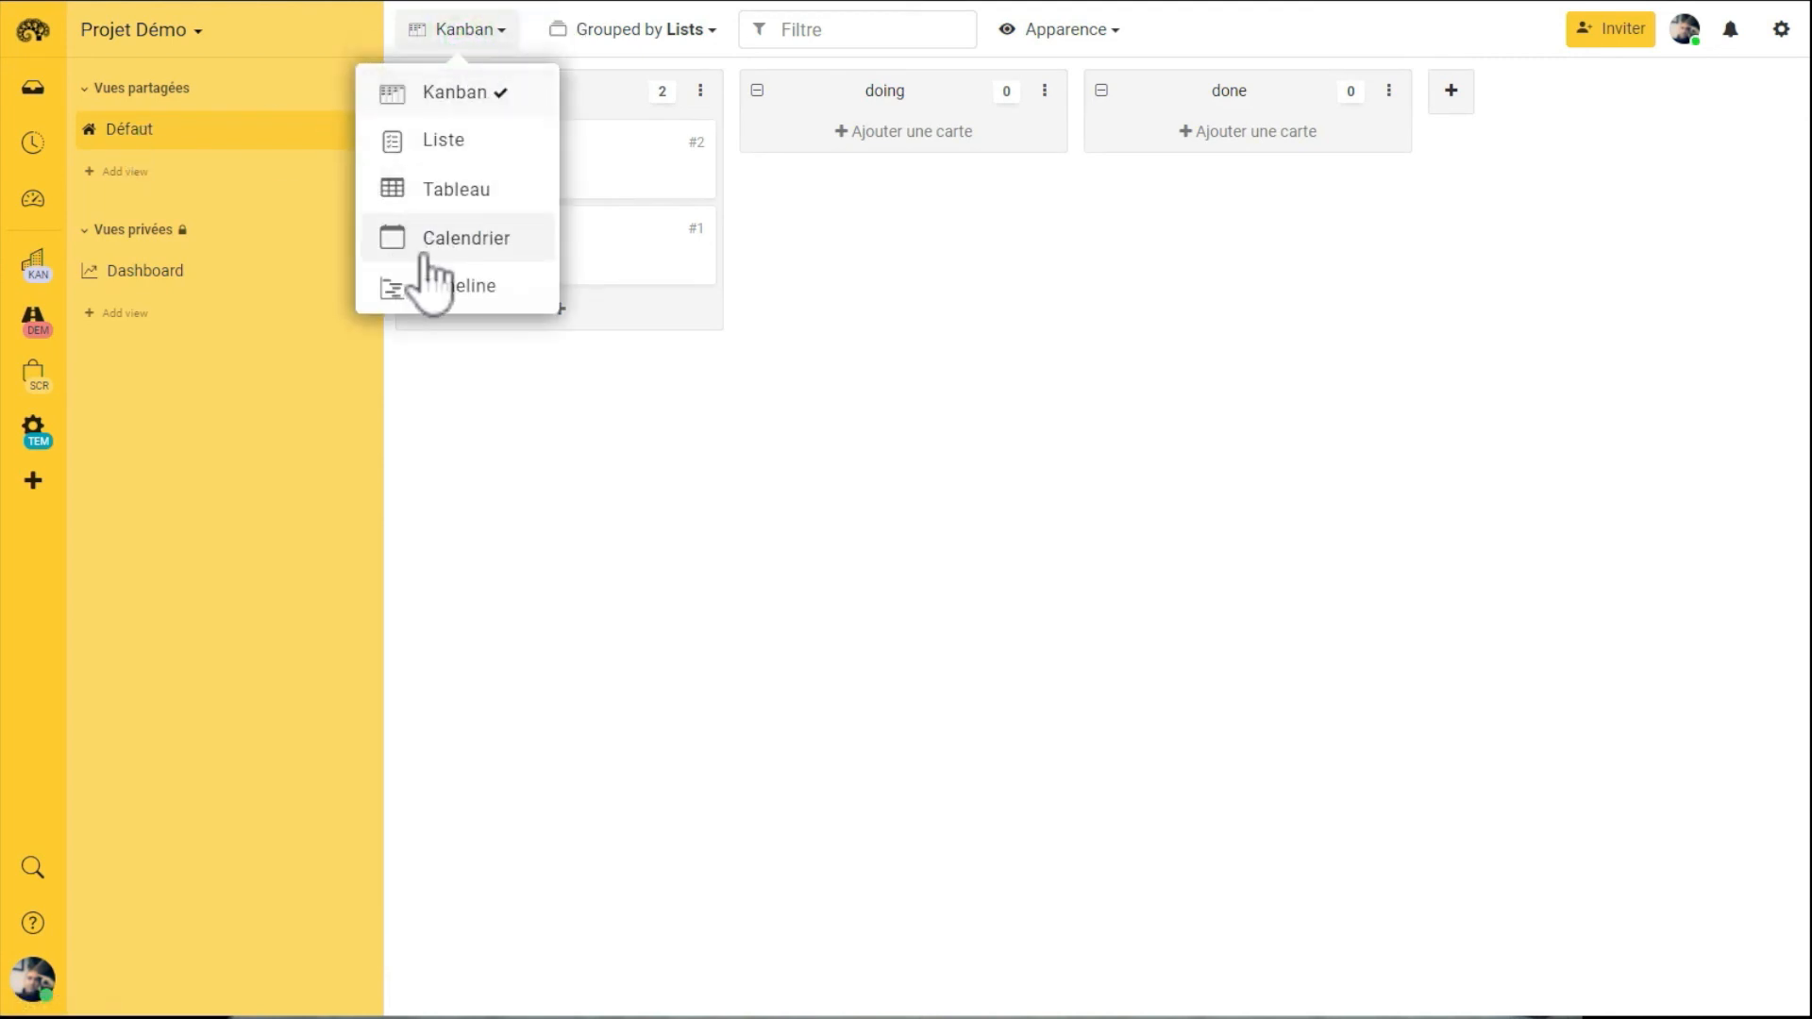
pyautogui.click(128, 171)
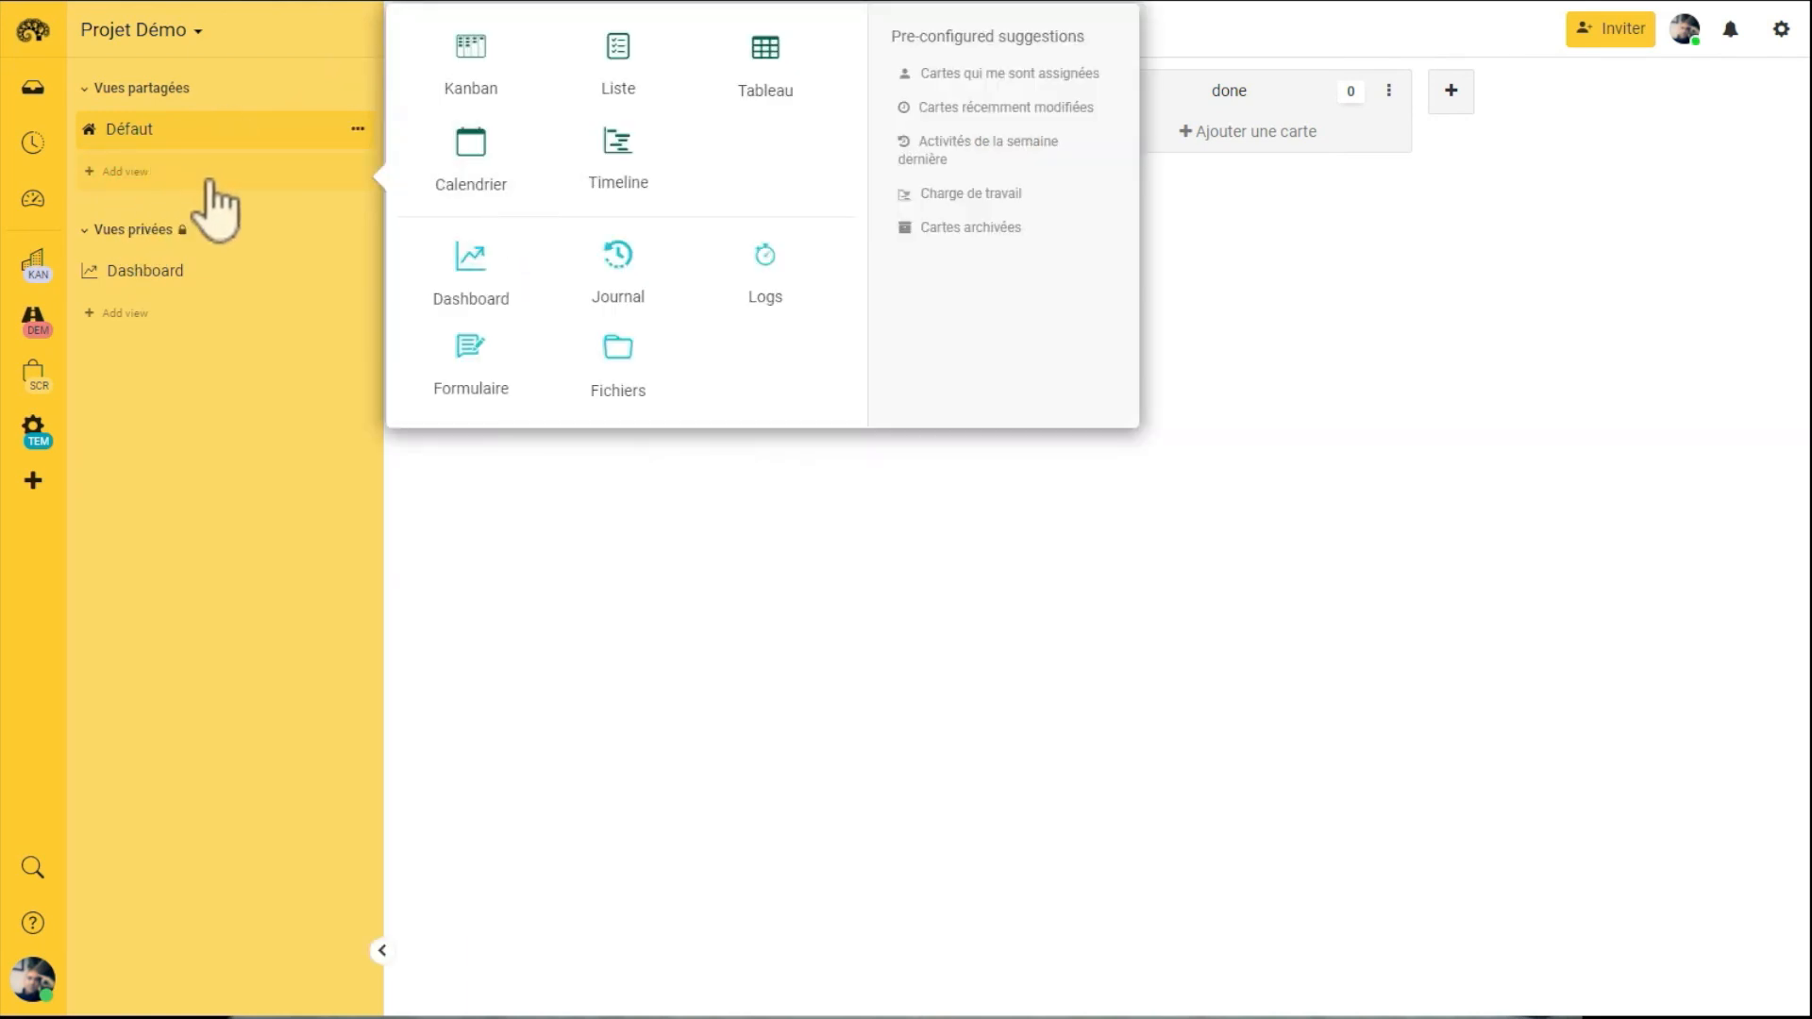
pyautogui.click(559, 591)
pyautogui.click(474, 30)
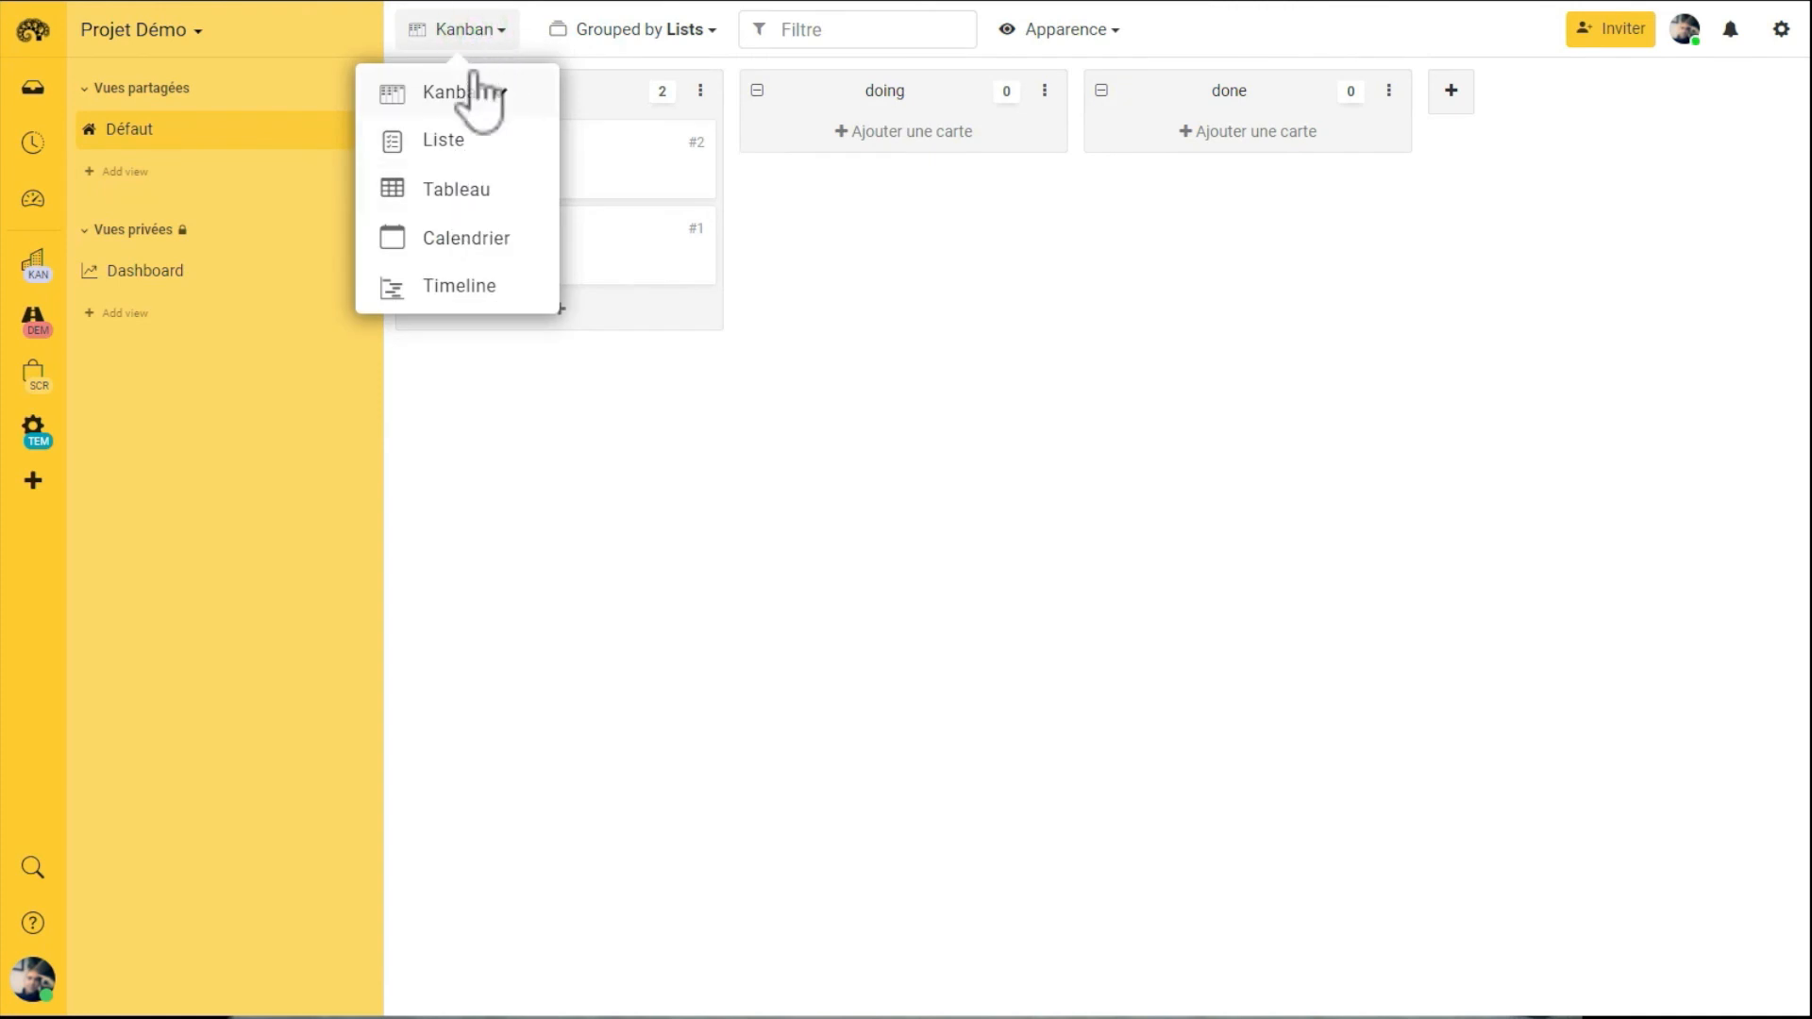
pyautogui.click(137, 172)
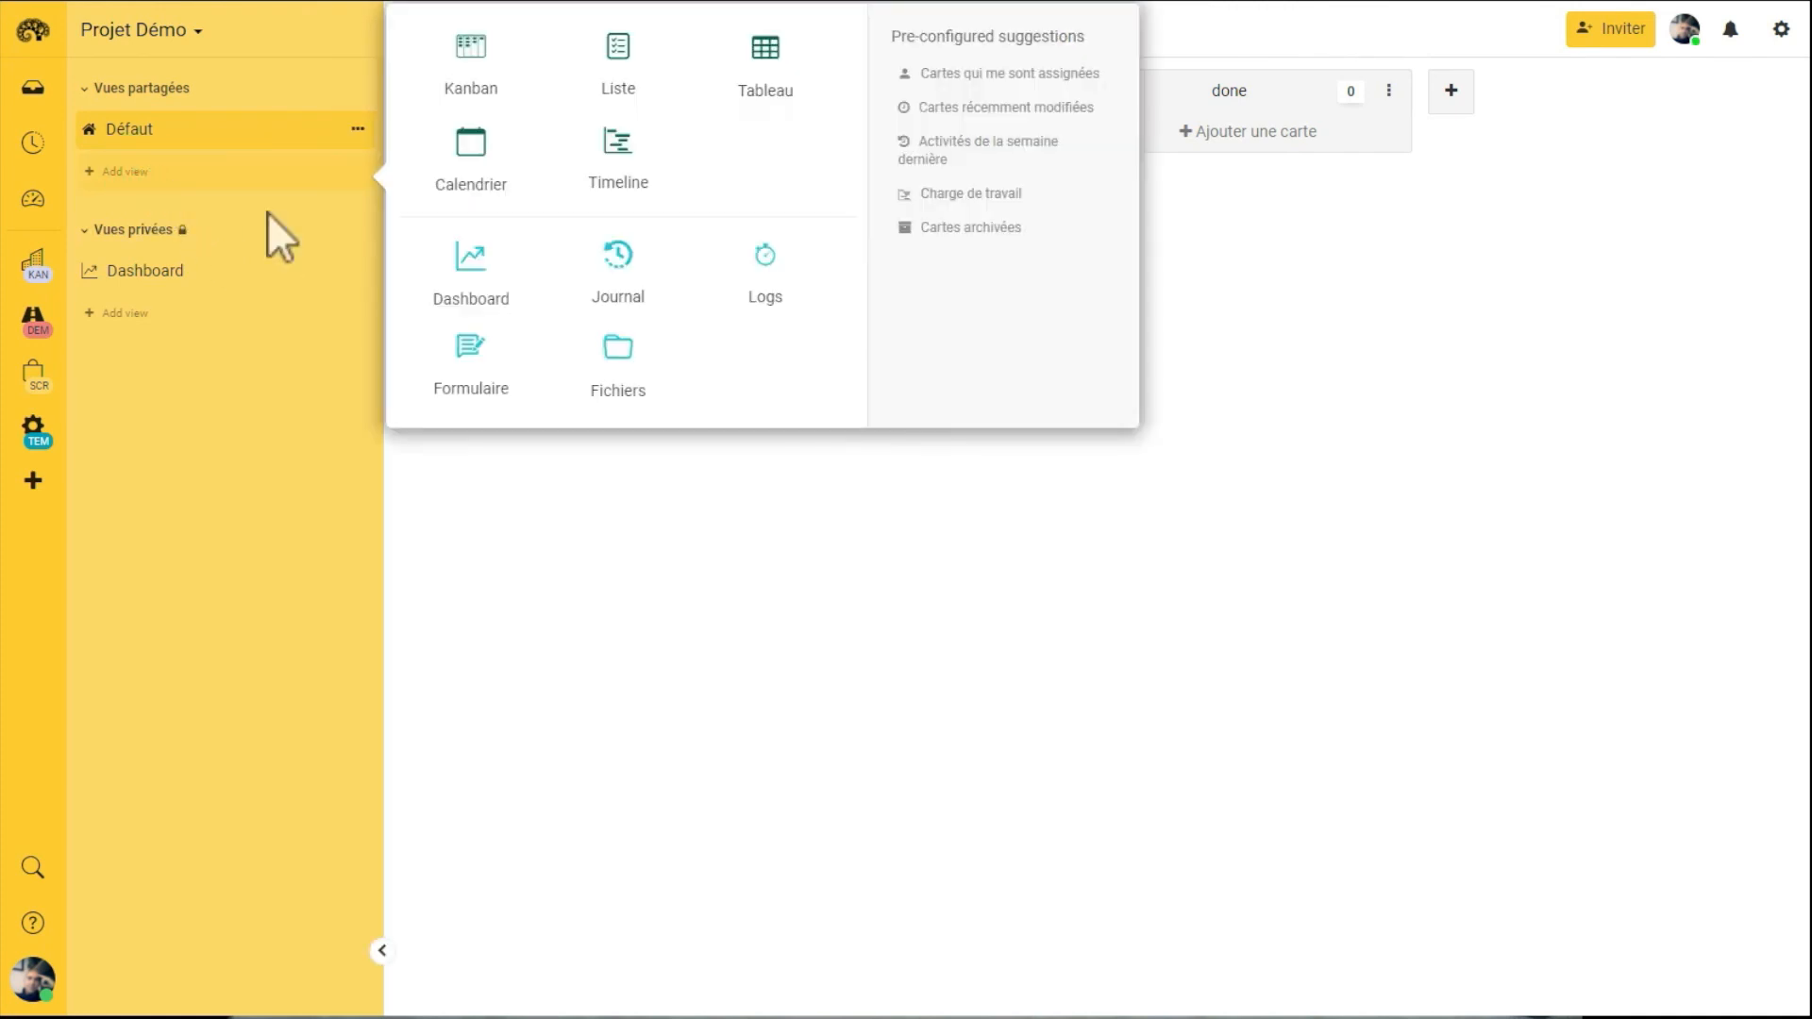
pyautogui.click(500, 389)
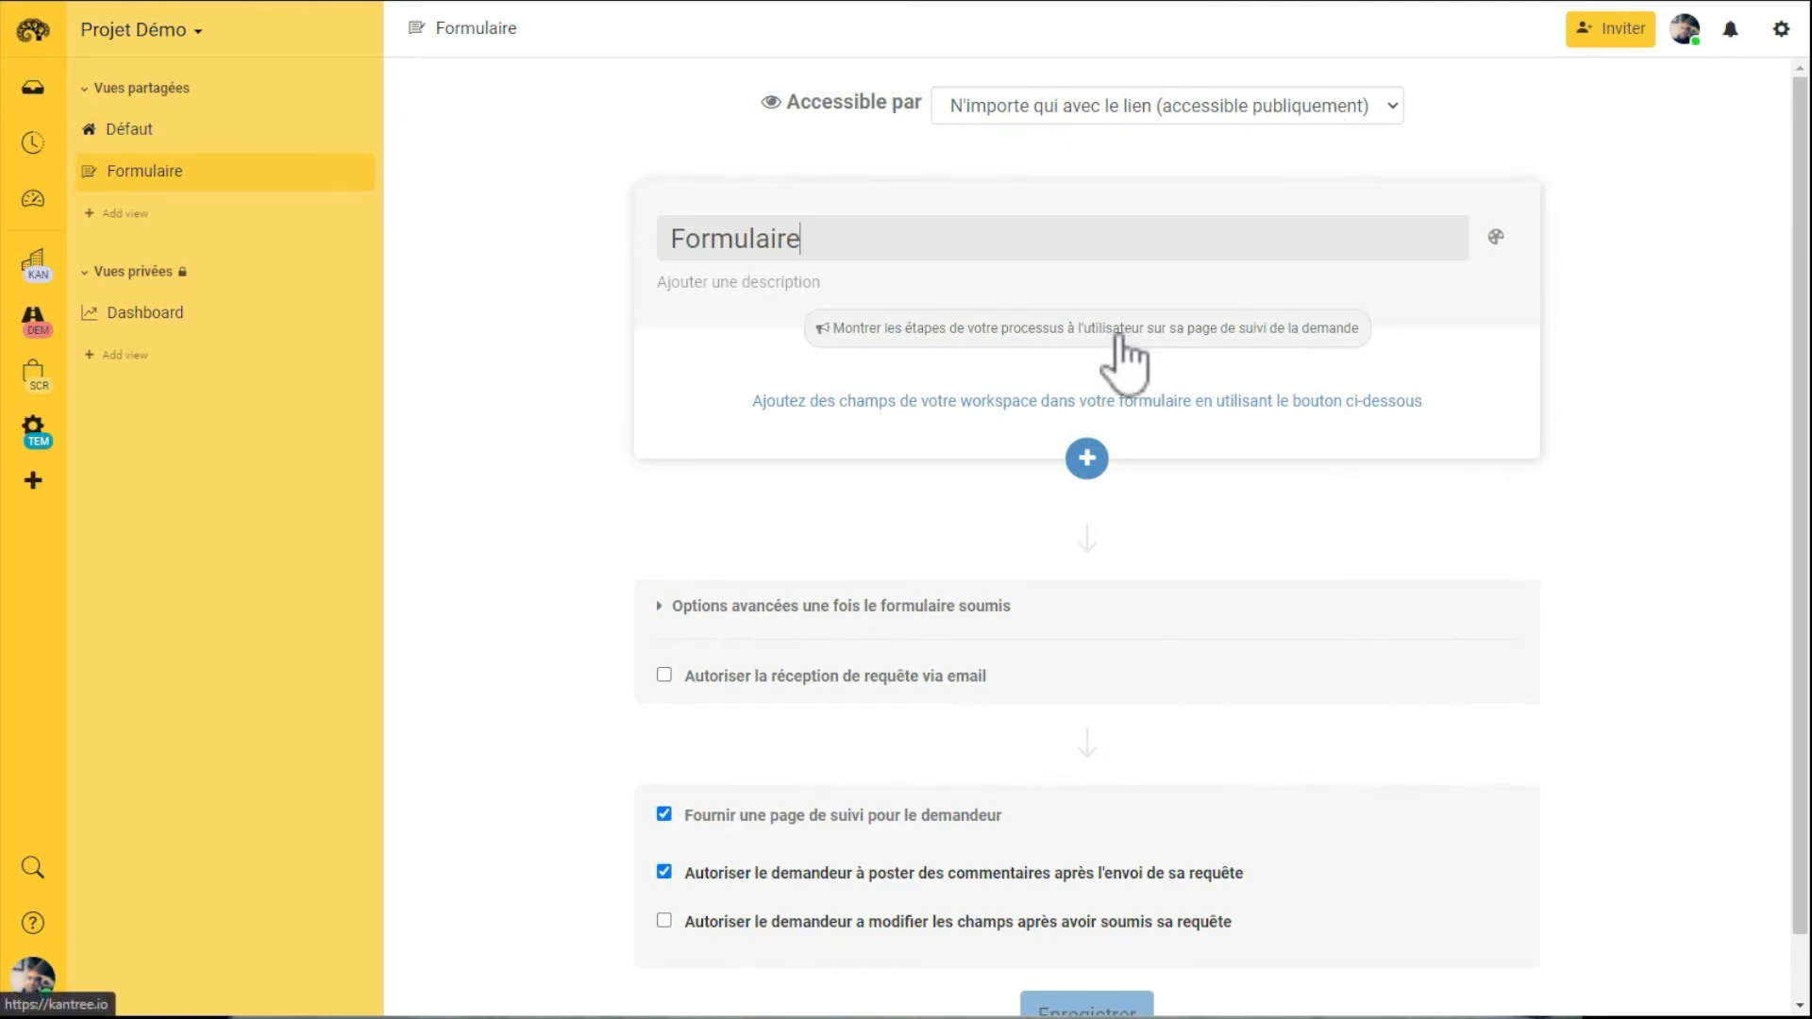
# Step: Examine the form's process-tracking choices, keep "Pas de suivi", and review its access, submission and requester follow-up options
pyautogui.click(1039, 327)
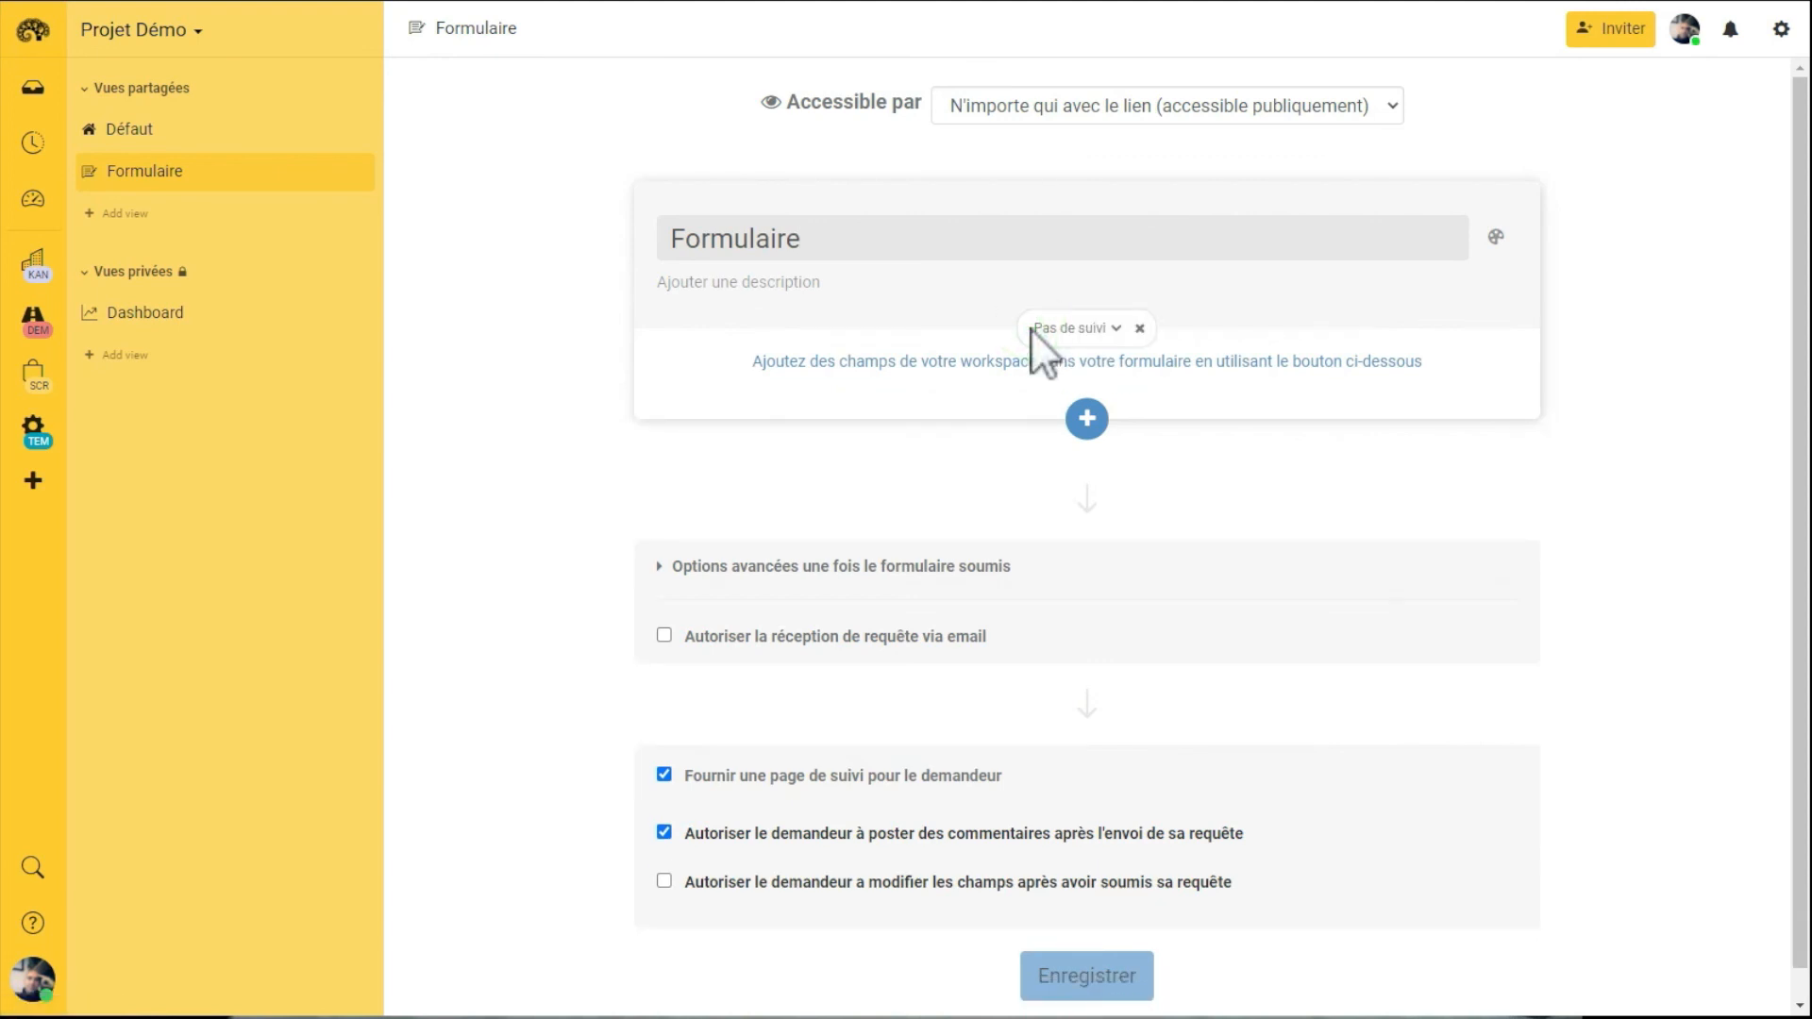
pyautogui.click(1068, 328)
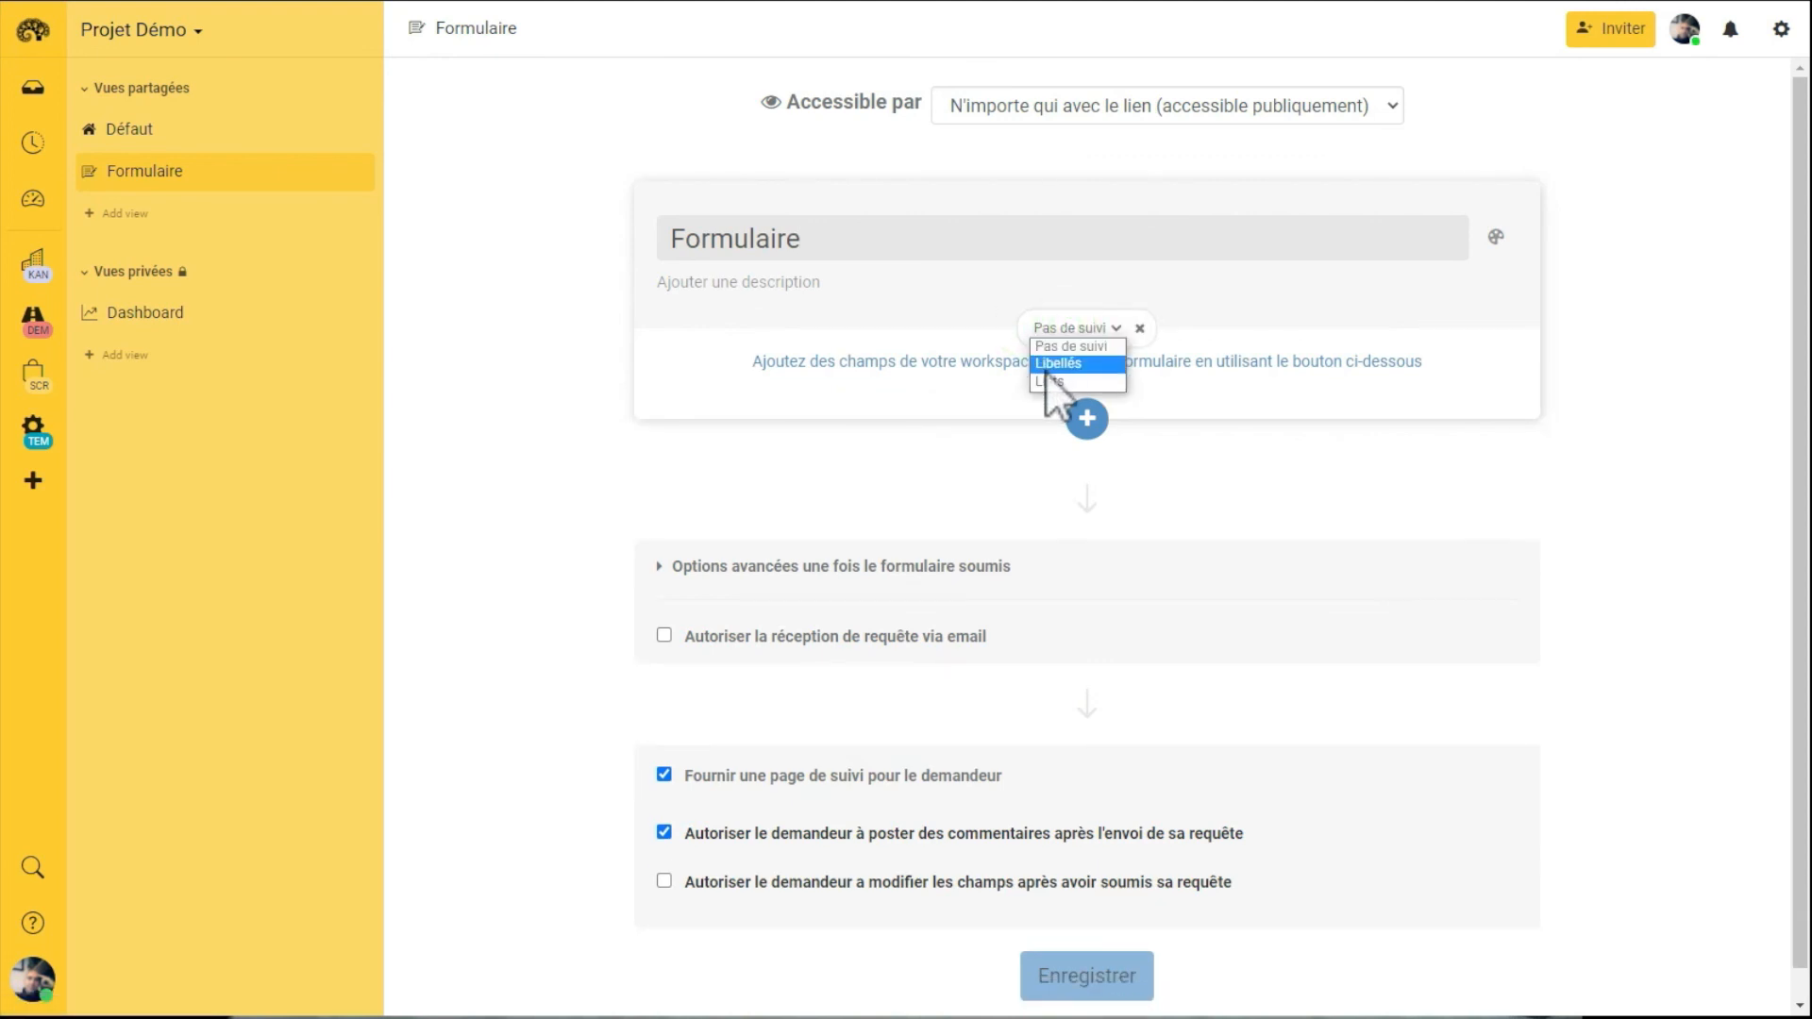
pyautogui.click(1085, 345)
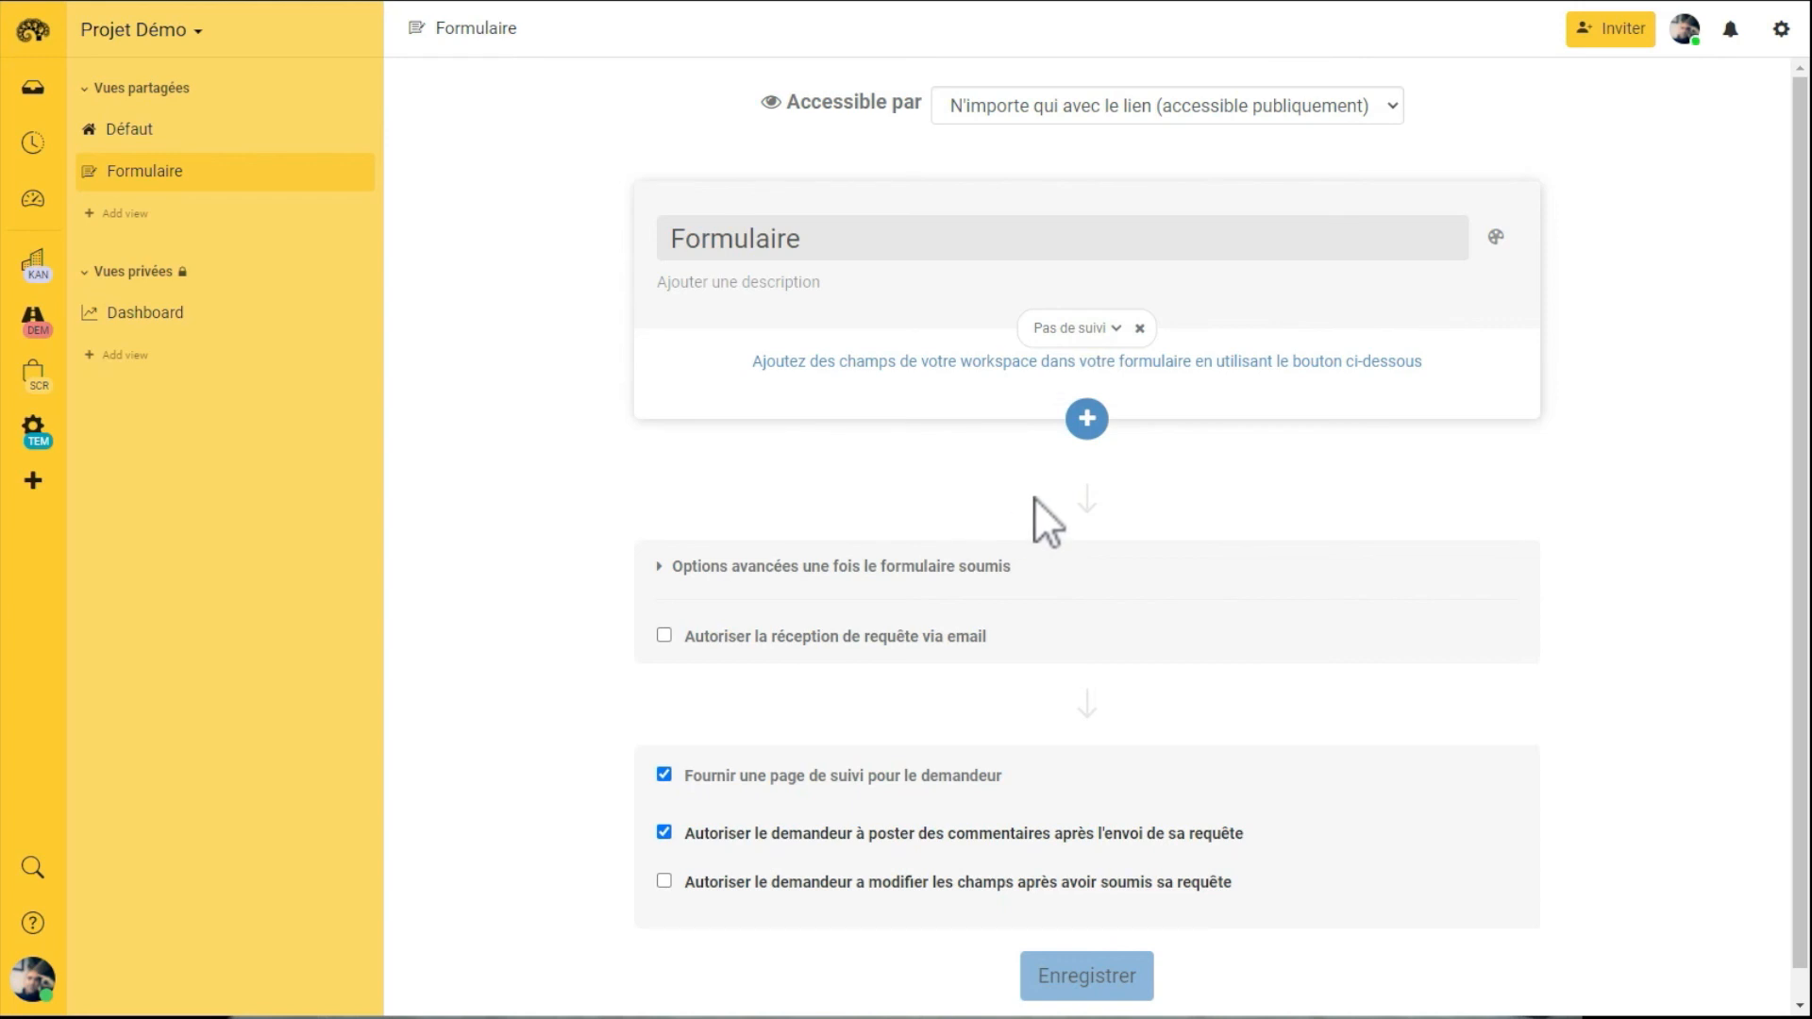
pyautogui.scroll(-1, 1064, 489)
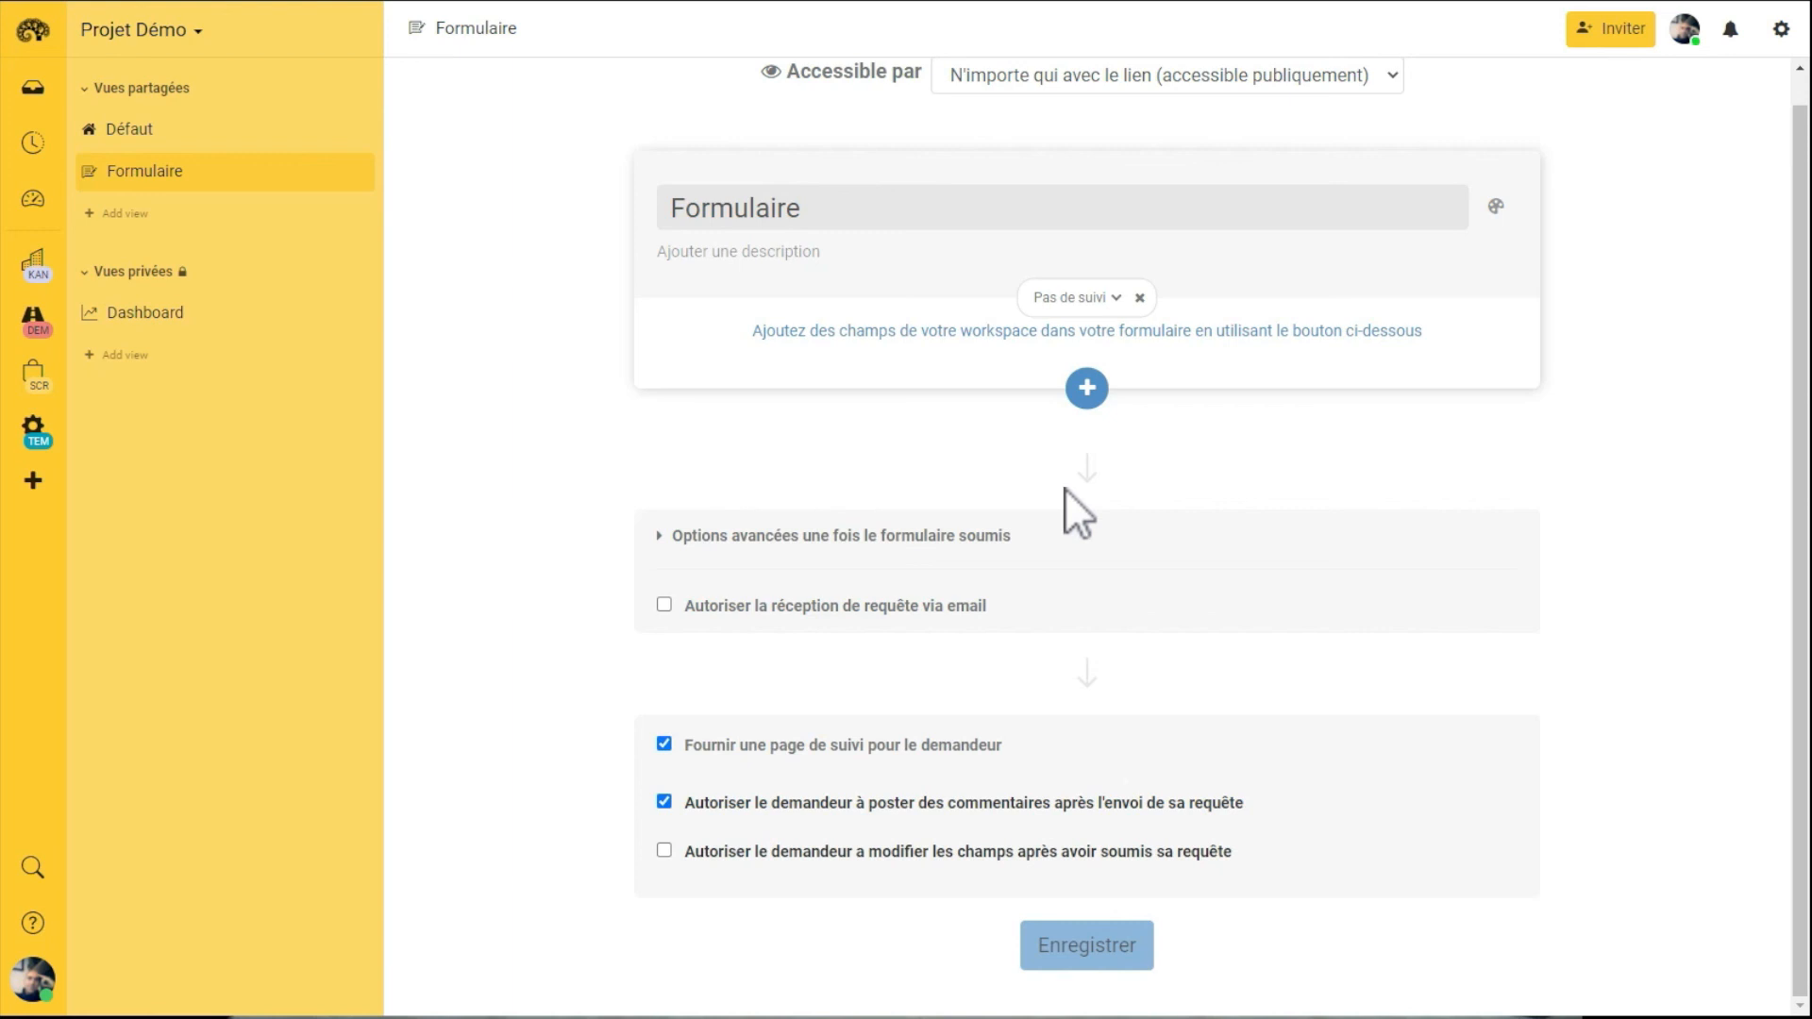
pyautogui.scroll(1, 1064, 489)
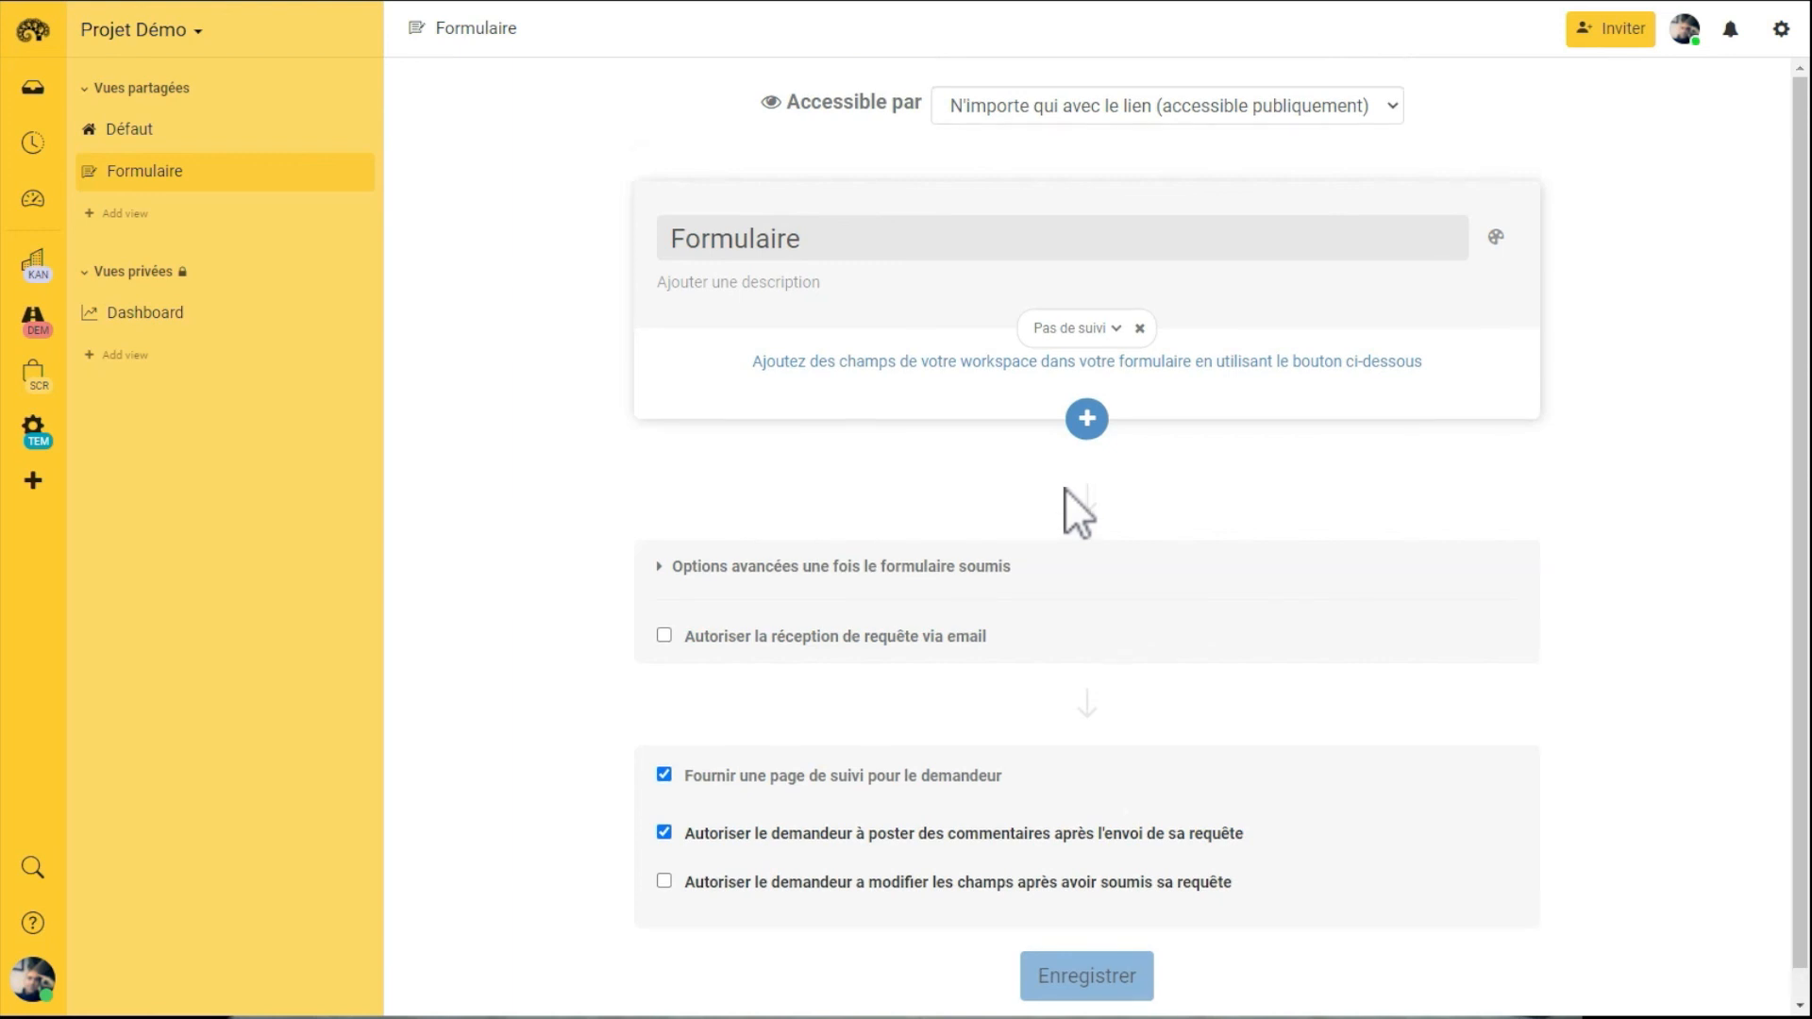
# Step: Leave the form without saving it and examine the workspaces, teams and help links on the Kantree Demos organisation page
pyautogui.click(127, 129)
pyautogui.click(33, 30)
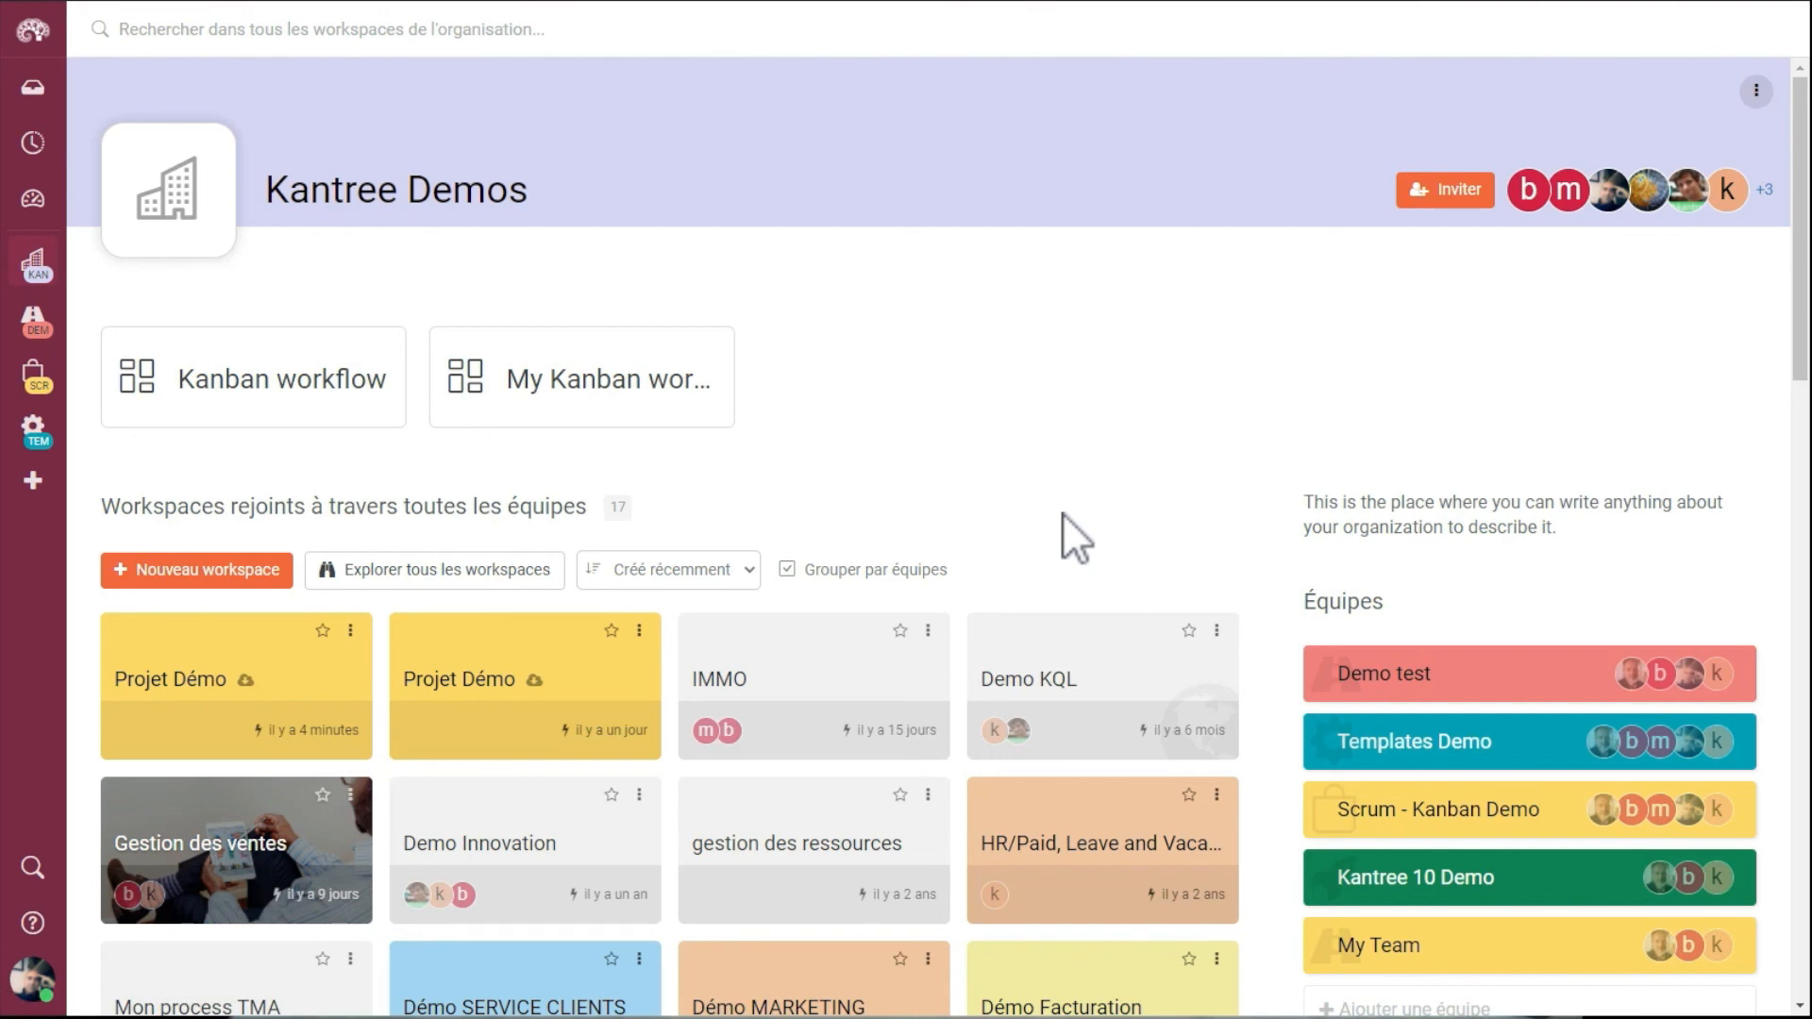
pyautogui.scroll(-5, 1062, 512)
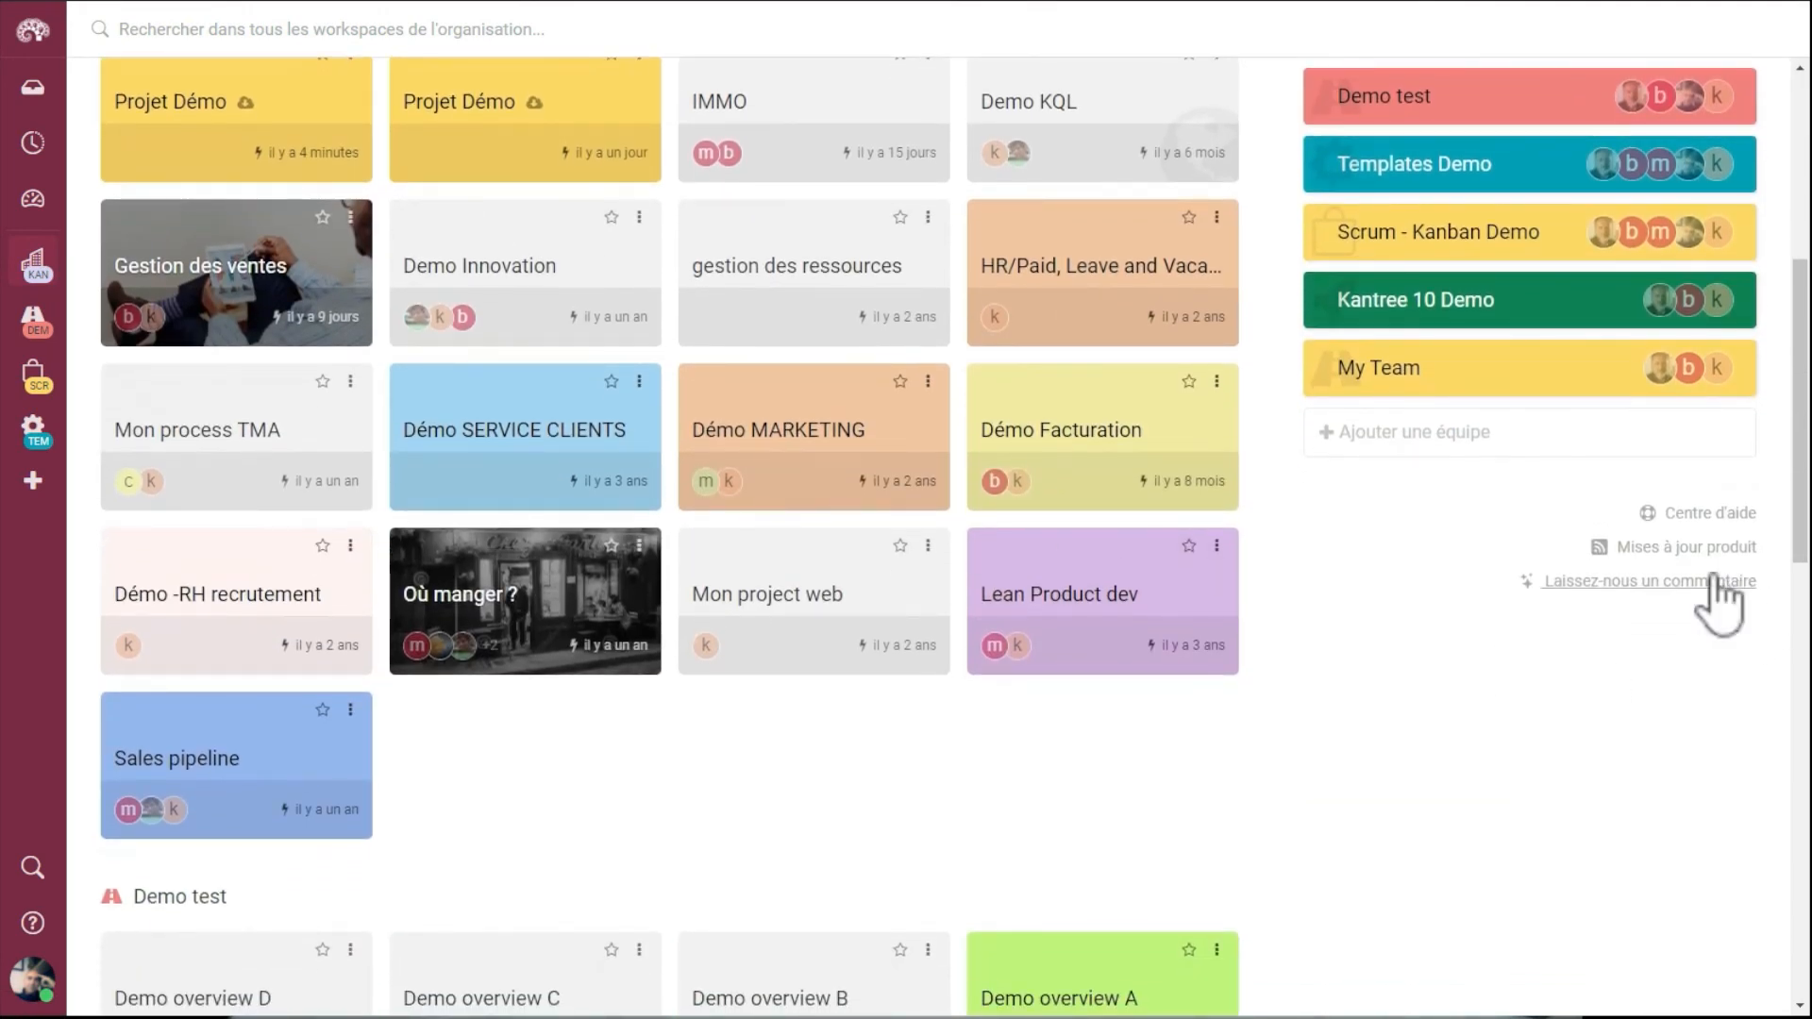